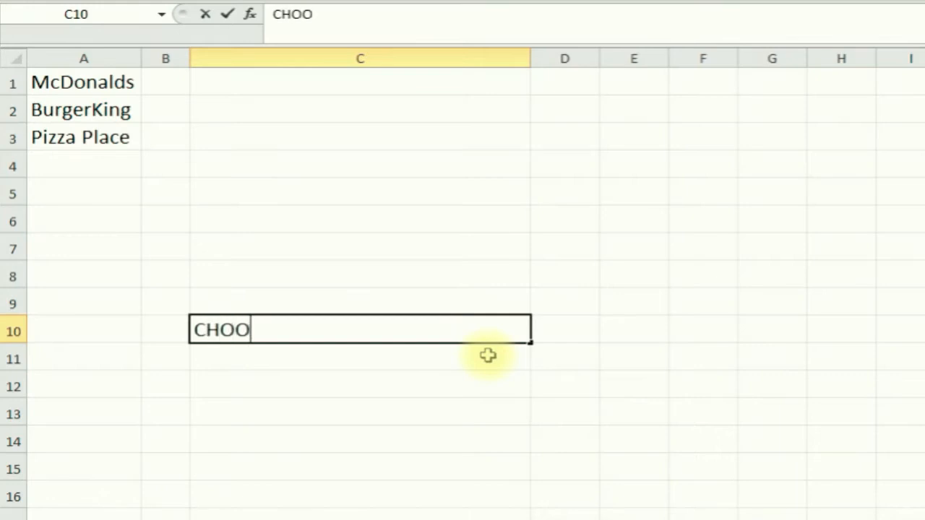
Enter the label "CHOOSE RANDBETWEEN" in cell C10.
{"action": "type", "text": "ETWEEN"}
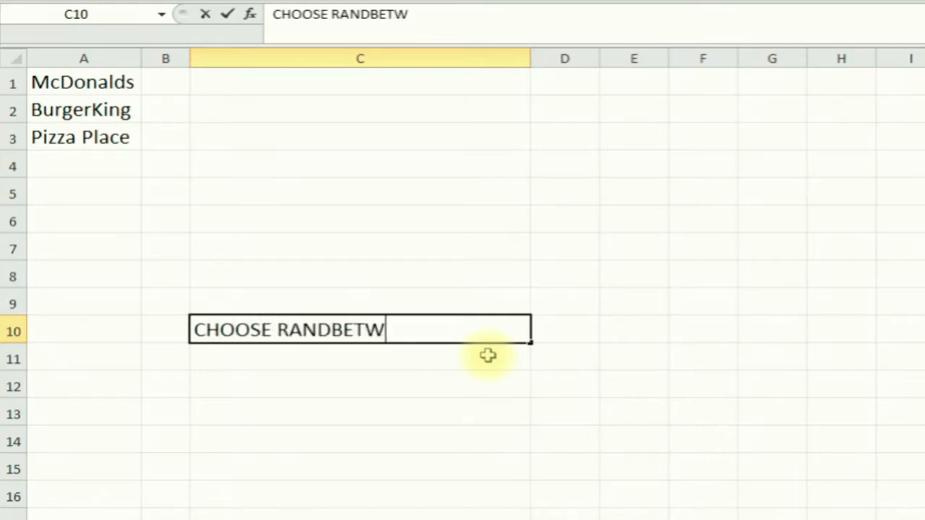
{"action": "key", "text": "Return"}
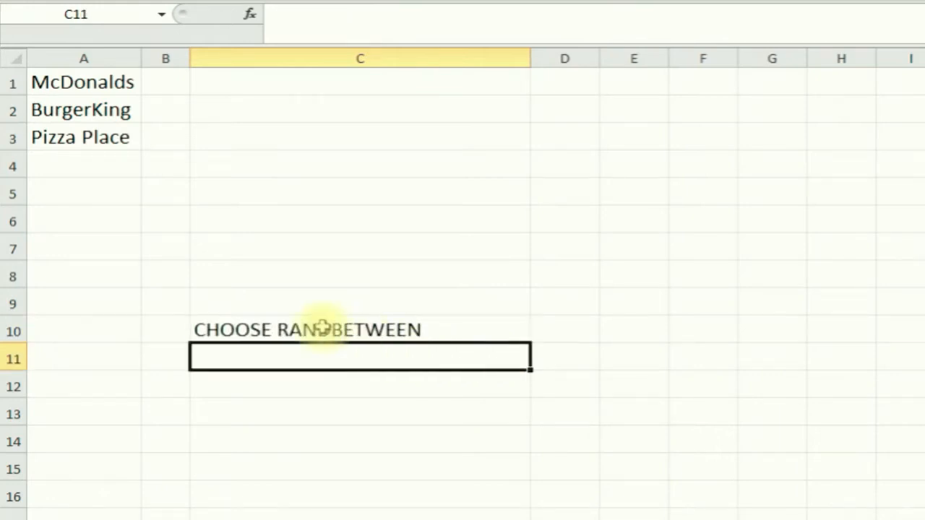
{"action": "left_click", "coordinate": [268, 327]}
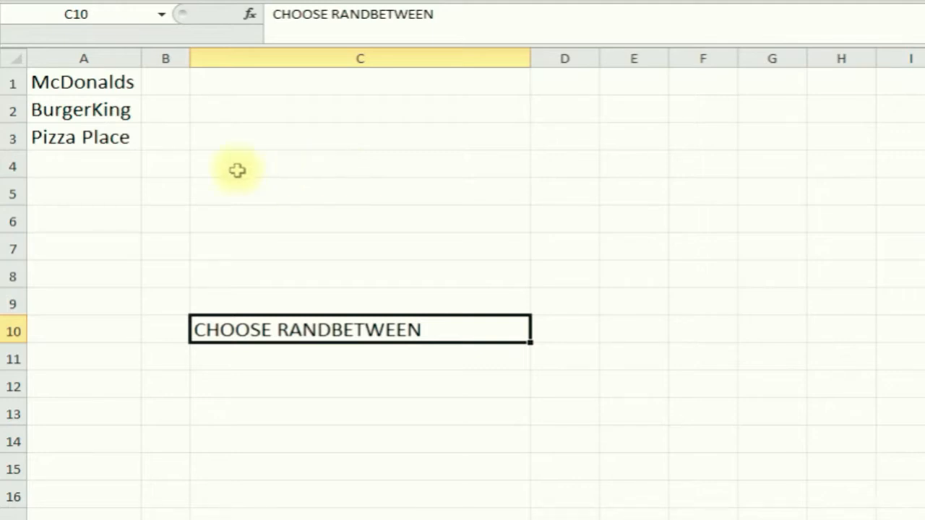
Go through the restaurant names listed in cells A1 to A3.
{"action": "left_click", "coordinate": [96, 81]}
{"action": "left_click", "coordinate": [97, 109]}
{"action": "left_click", "coordinate": [94, 135]}
{"action": "left_click", "coordinate": [106, 83]}
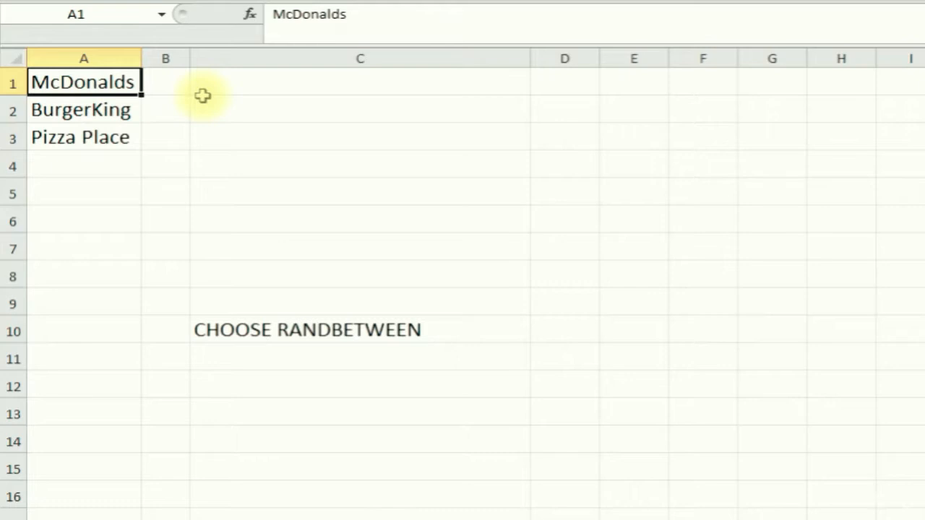
{"action": "left_click", "coordinate": [99, 108]}
{"action": "left_click", "coordinate": [97, 137]}
{"action": "left_click", "coordinate": [114, 82]}
Enter a CHOOSE formula in C1 with index number 1 and cells A1, A2 and A3 as its values.
{"action": "left_click", "coordinate": [262, 84]}
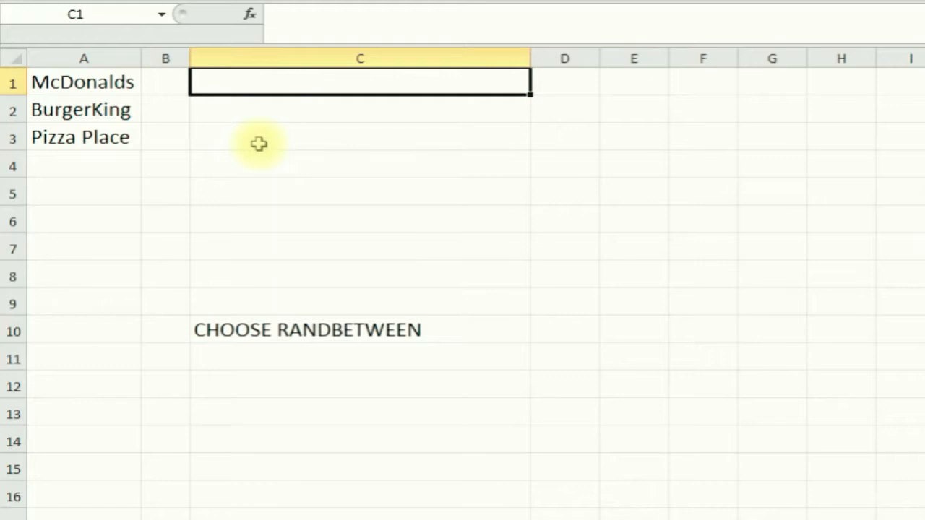
{"action": "type", "text": "=choose"}
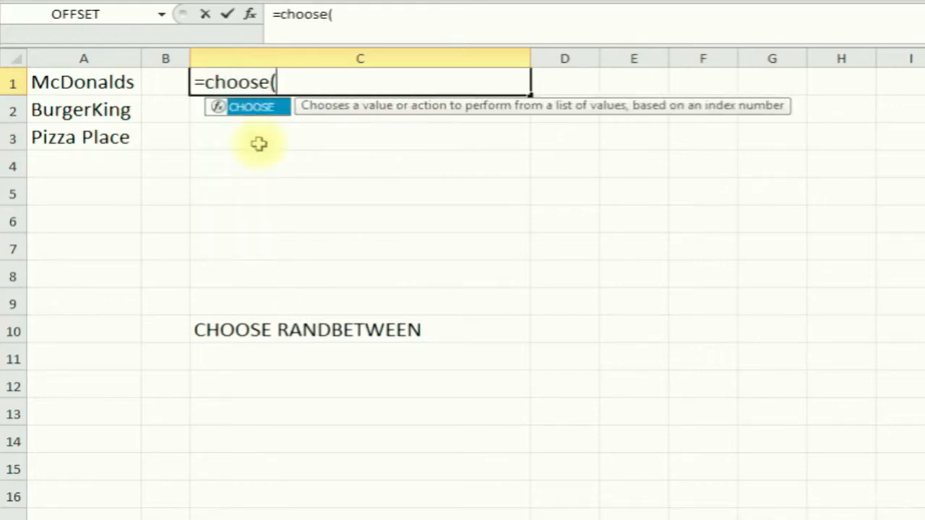
{"action": "type", "text": "("}
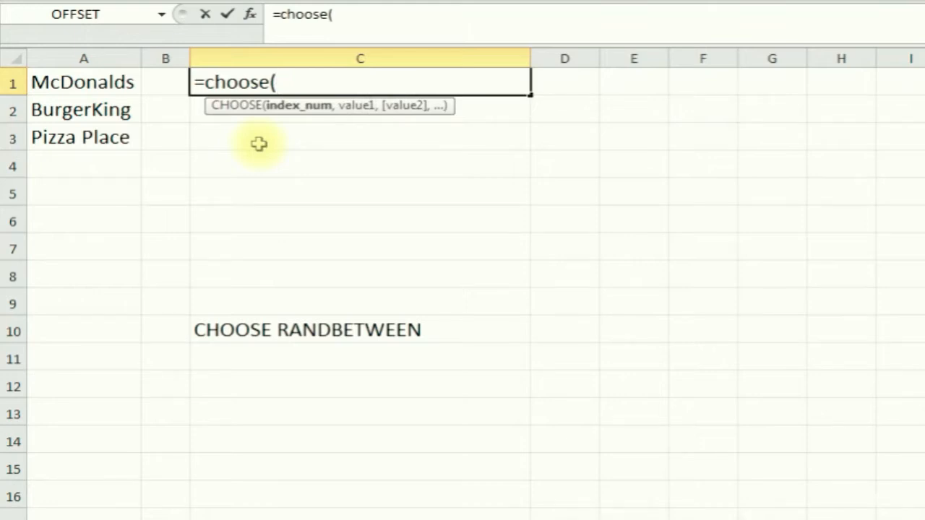
{"action": "type", "text": "1,"}
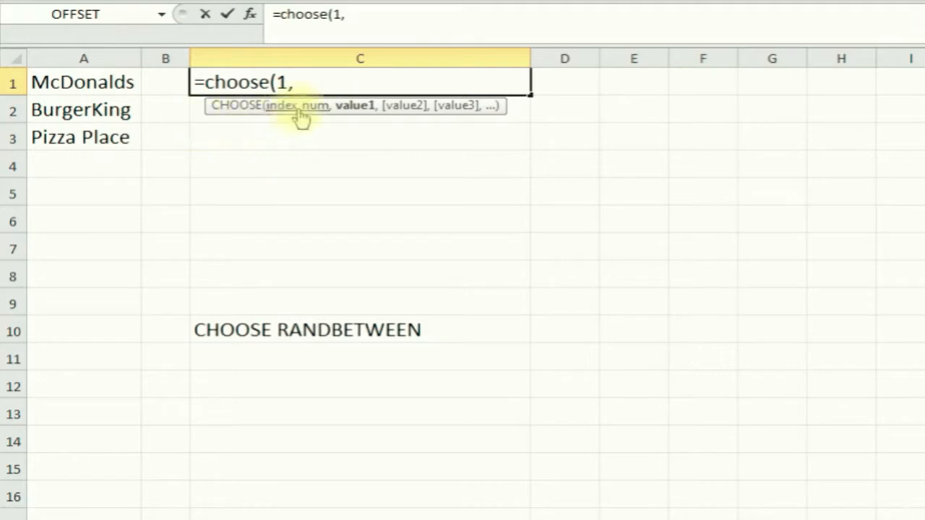
{"action": "left_click", "coordinate": [99, 82]}
{"action": "type", "text": ","}
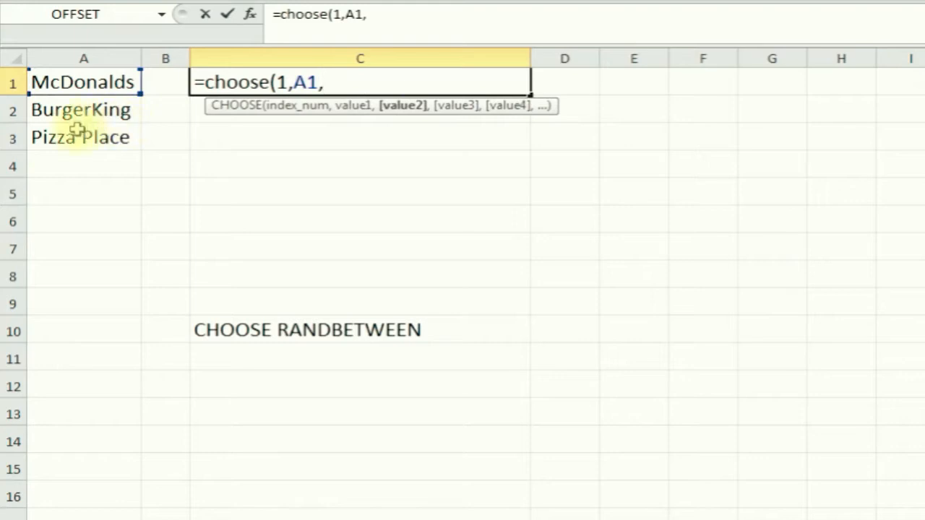
{"action": "left_click", "coordinate": [99, 110]}
{"action": "type", "text": ","}
{"action": "left_click", "coordinate": [87, 138]}
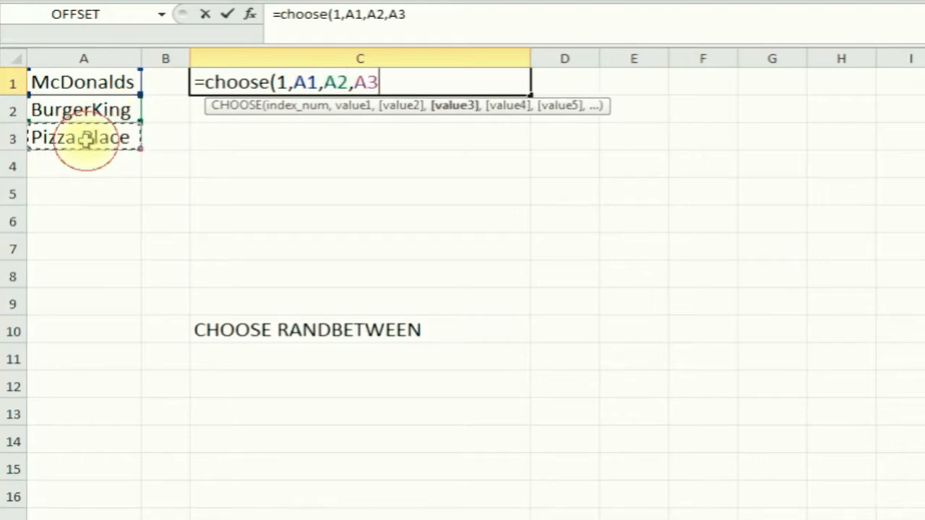
{"action": "key", "text": "Return"}
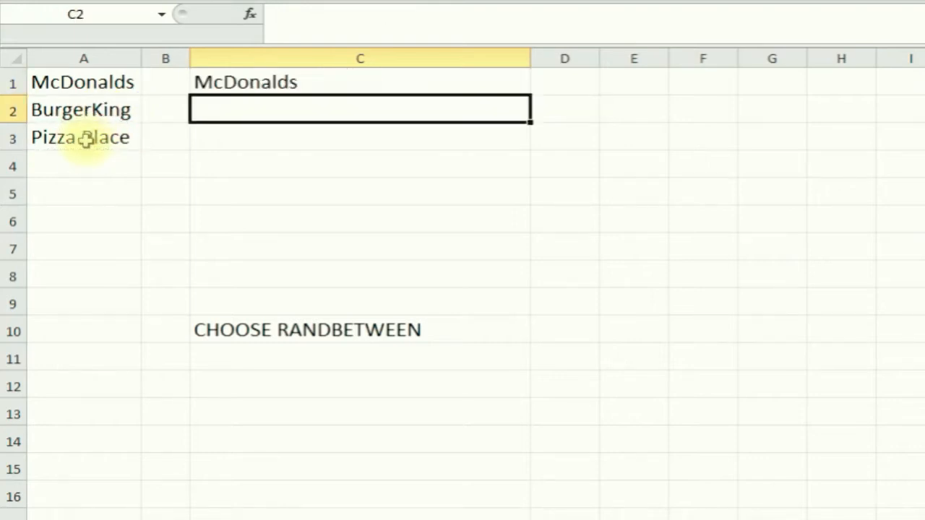
Change the index number of the CHOOSE formula in C1 to 2 and compare the result with cell A2.
{"action": "left_click", "coordinate": [267, 88]}
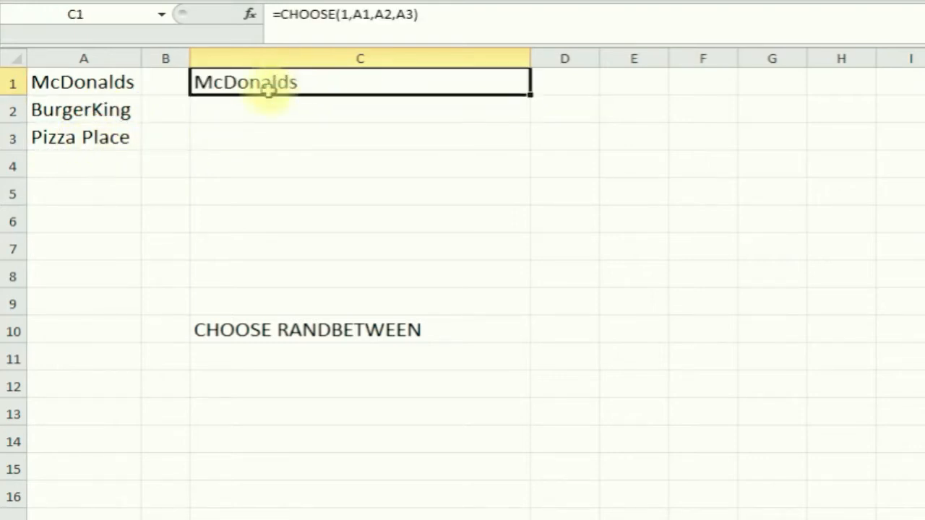
{"action": "left_click", "coordinate": [348, 16]}
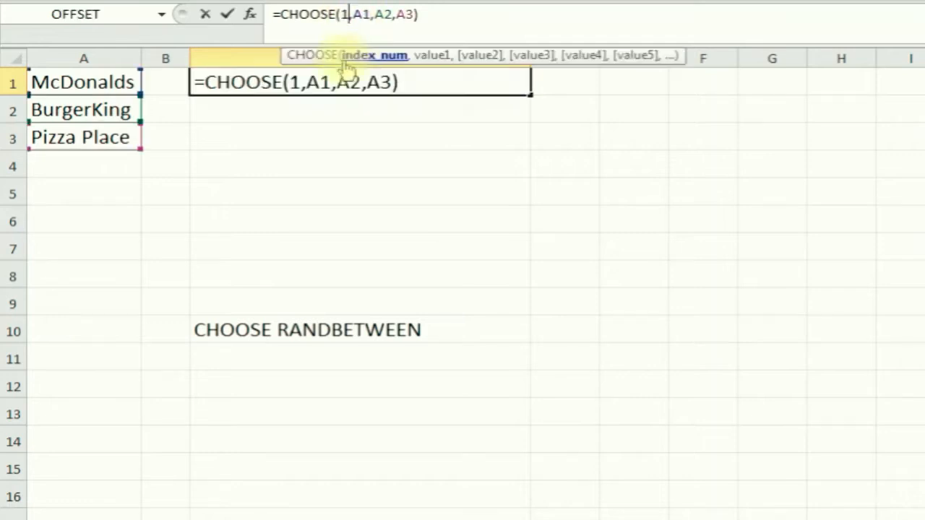
{"action": "key", "text": "Return"}
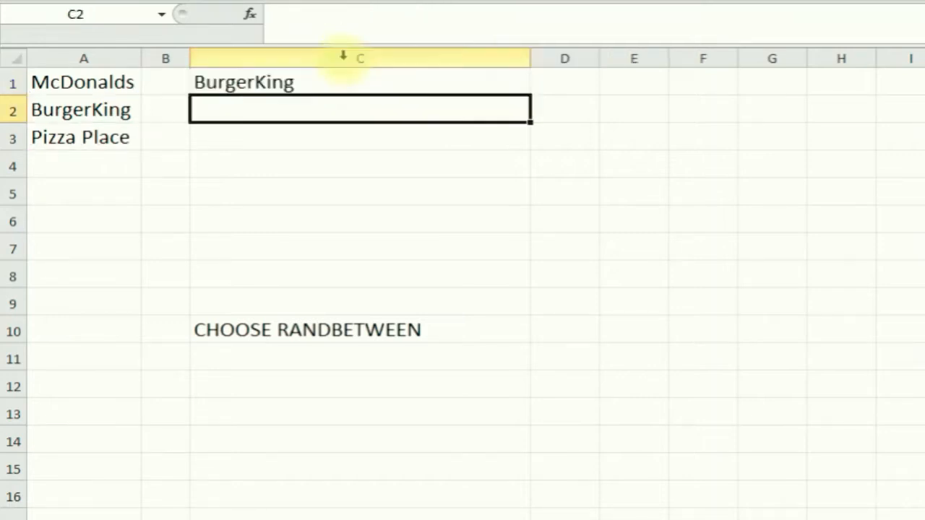
{"action": "left_click", "coordinate": [247, 82]}
{"action": "left_click", "coordinate": [104, 109]}
Replace the index number in C1's CHOOSE formula with RANDBETWEEN(1,3).
{"action": "left_click", "coordinate": [257, 84]}
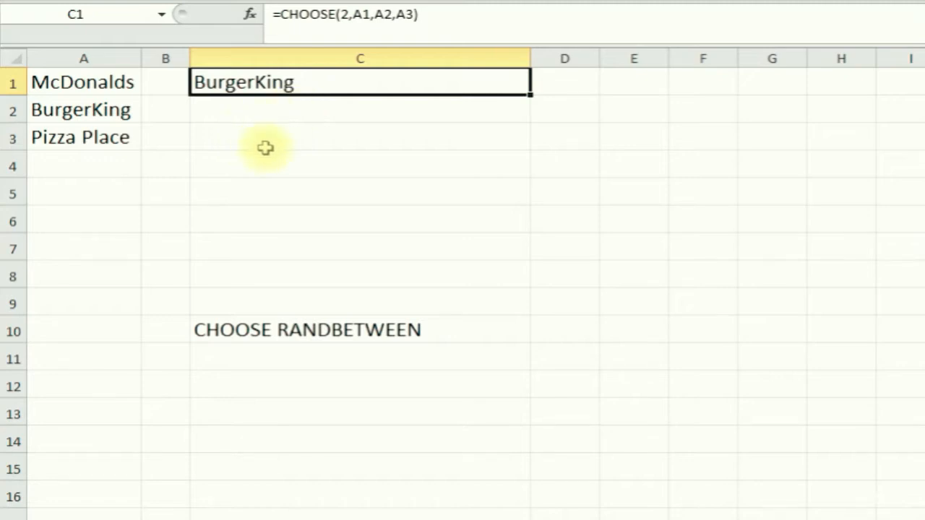
{"action": "left_click", "coordinate": [349, 15]}
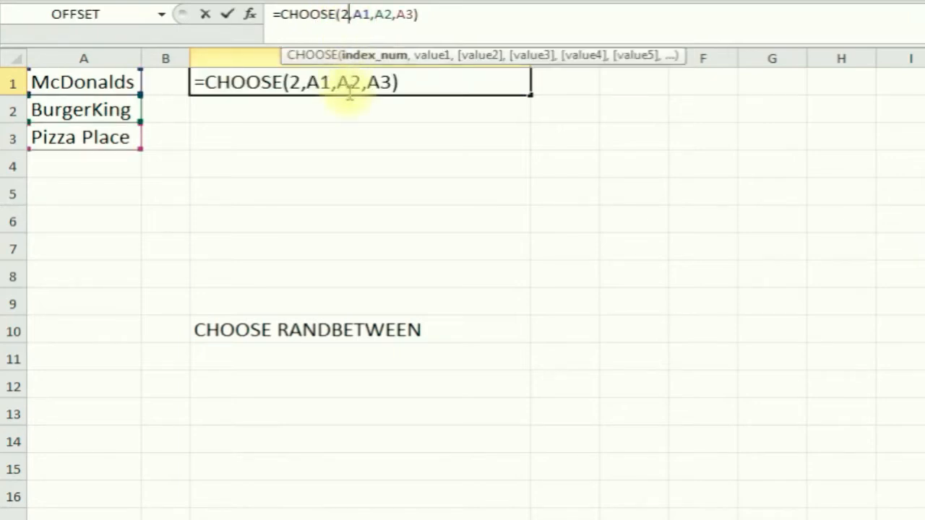
{"action": "key", "text": "BackSpace"}
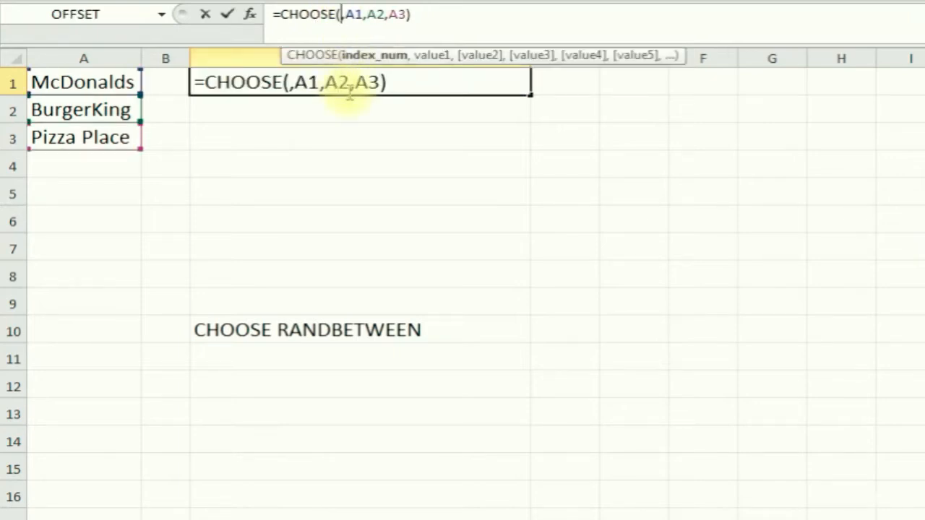
{"action": "type", "text": "randbetwee"}
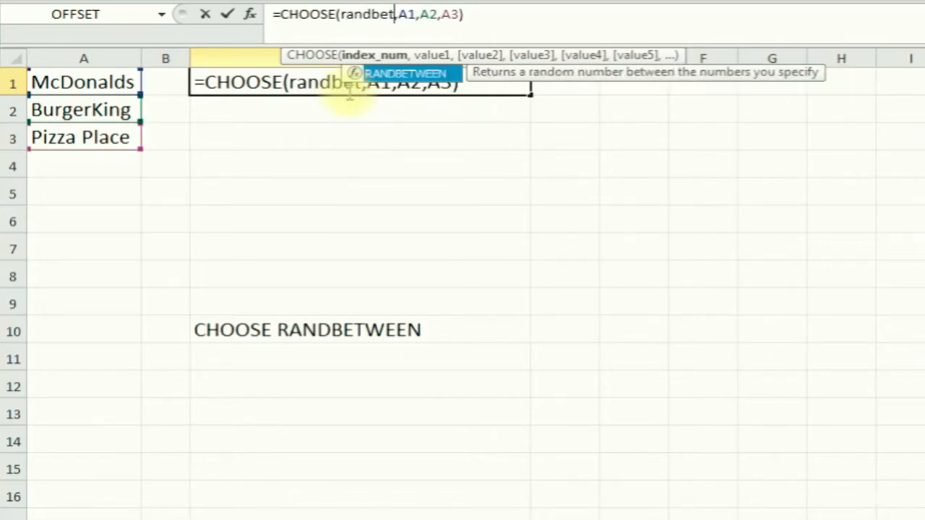
{"action": "type", "text": "n("}
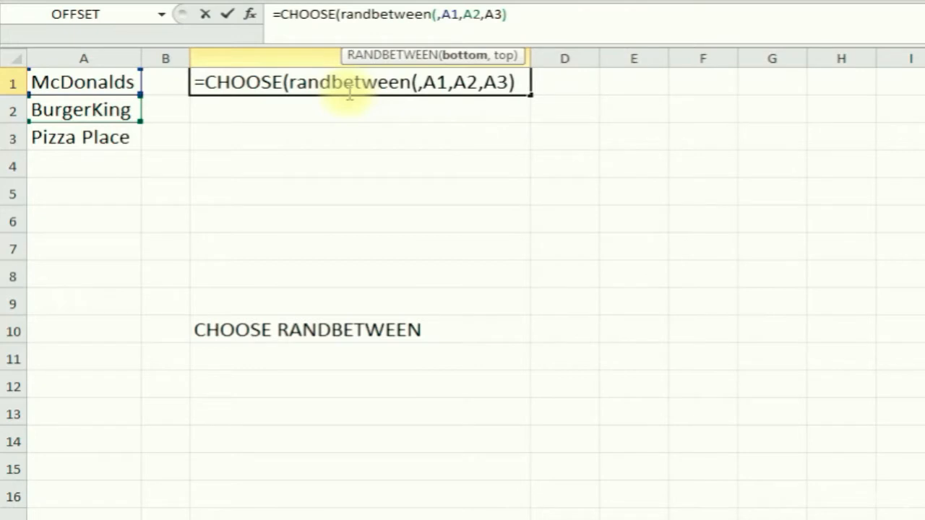
{"action": "type", "text": "1,3)"}
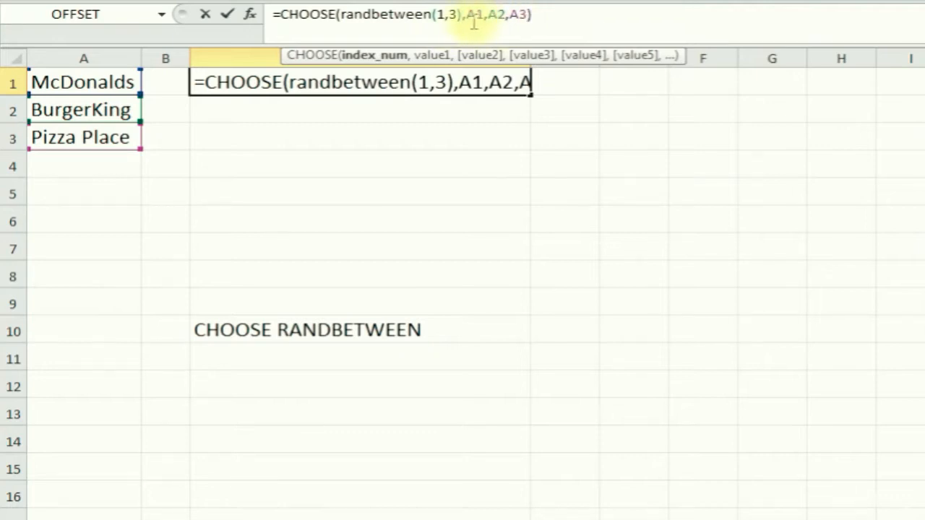
{"action": "key", "text": "Return"}
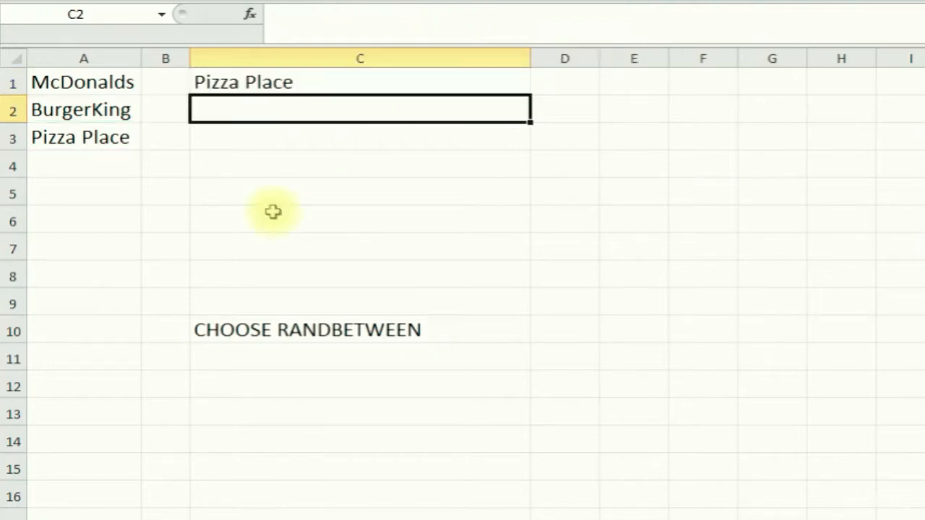
Check the formula in C1 and recalculate the worksheet to draw another random restaurant.
{"action": "left_click", "coordinate": [288, 85]}
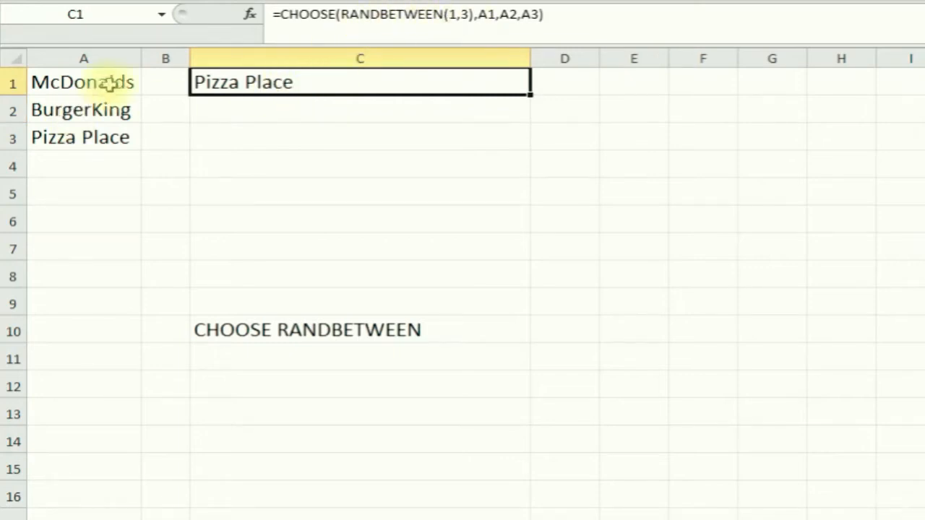
{"action": "left_click", "coordinate": [255, 182]}
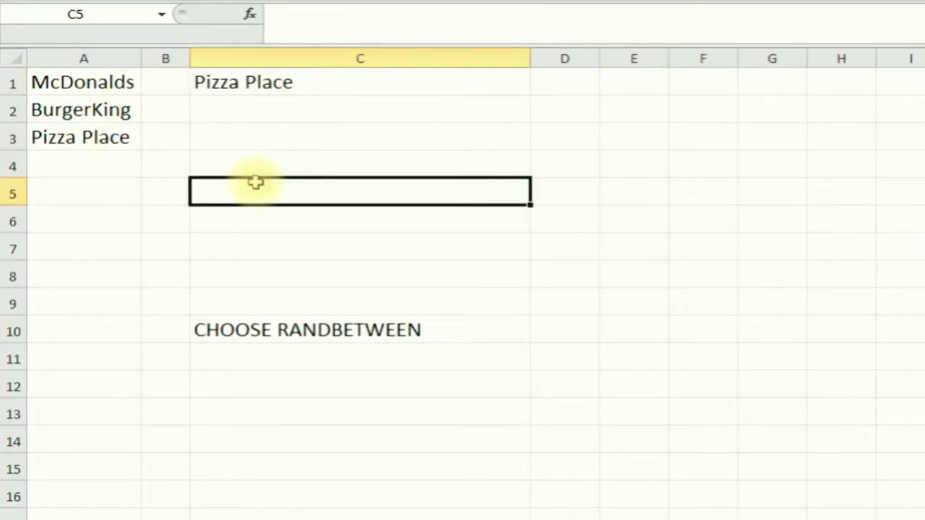
{"action": "key", "text": "F9"}
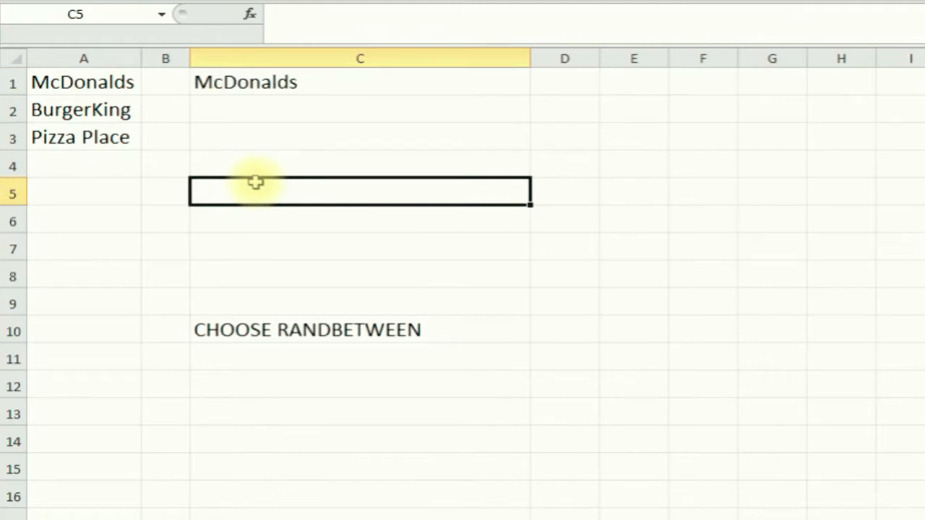
Replace the cell references in C1's CHOOSE formula with the text values "mcdonalds", "burgerking" and "pizza".
{"action": "left_click", "coordinate": [265, 82]}
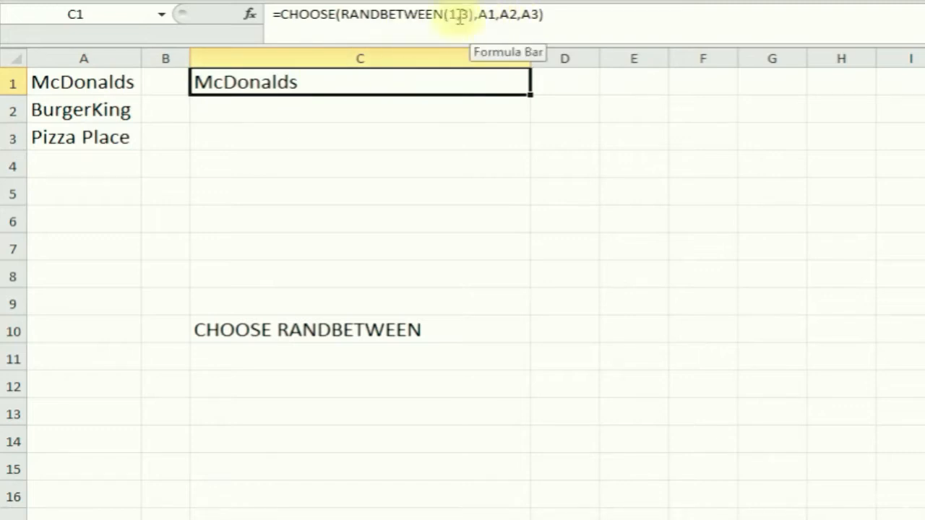
{"action": "left_click_drag", "start_coordinate": [479, 14], "coordinate": [541, 14]}
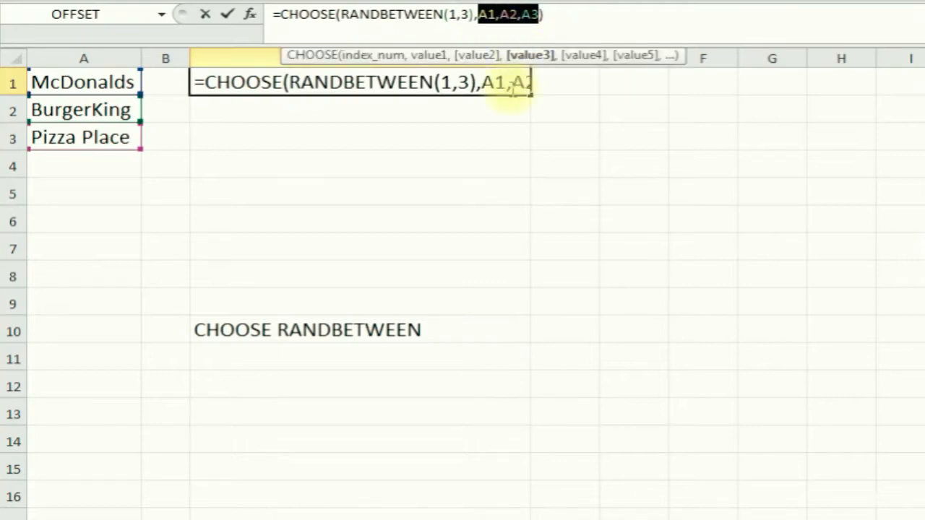
{"action": "type", "text": "\"mcdonald"}
{"action": "type", "text": "s\""}
{"action": "type", "text": ","}
{"action": "type", "text": "\""}
{"action": "type", "text": "burgerki"}
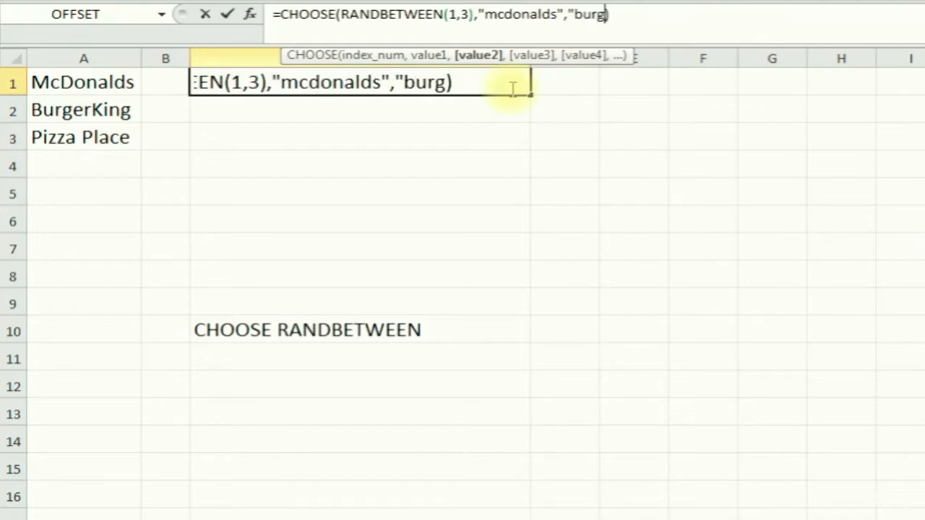
{"action": "type", "text": "ng\","}
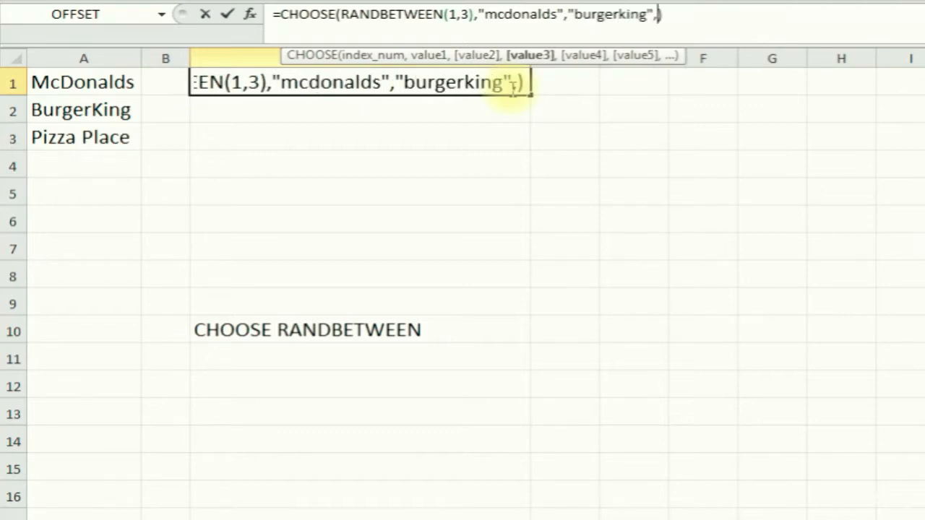
{"action": "type", "text": "\"pizza\""}
{"action": "key", "text": "Return"}
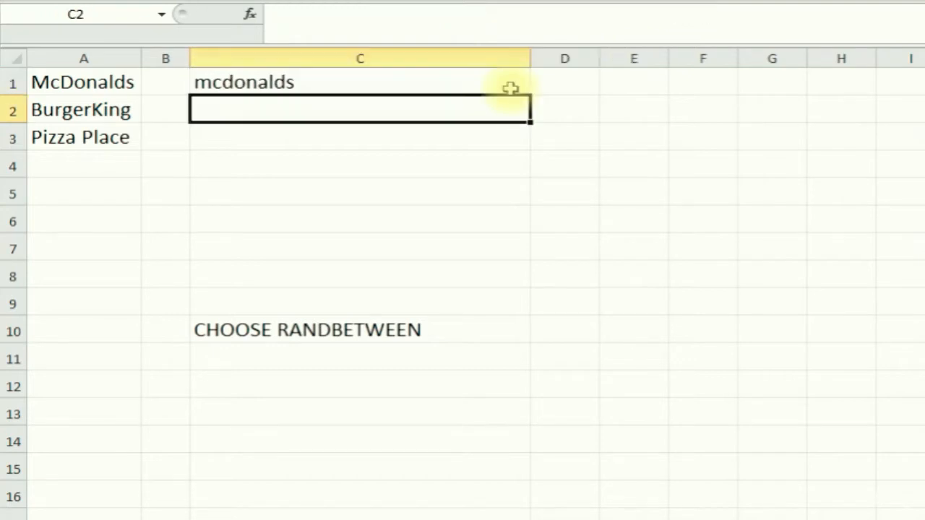
Recalculate the worksheet twice to test the random picks from the text values, reviewing the formula in C1.
{"action": "left_click", "coordinate": [310, 182]}
{"action": "key", "text": "F9"}
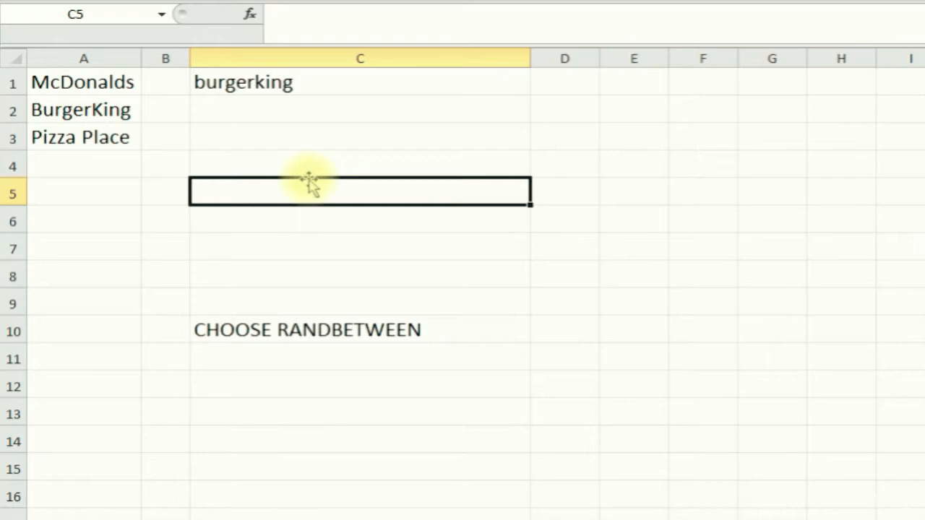
{"action": "left_click", "coordinate": [259, 90]}
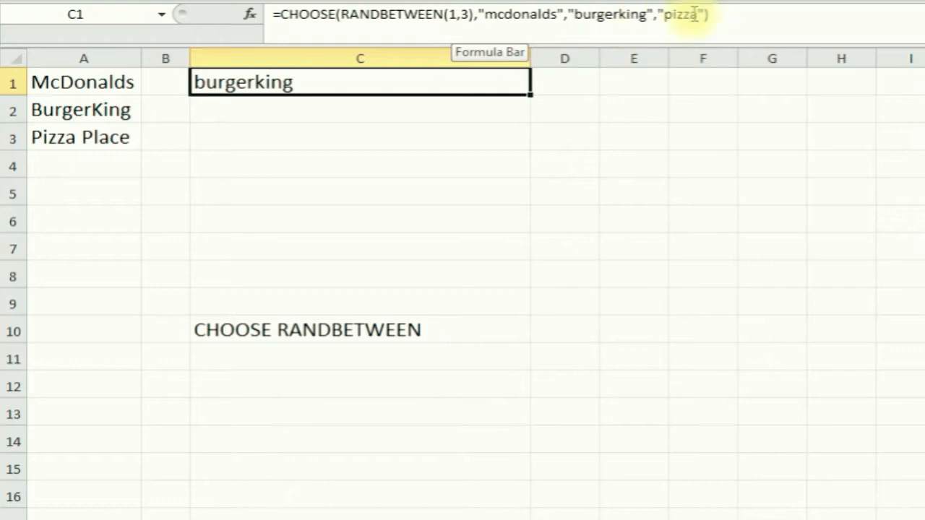
{"action": "left_click", "coordinate": [279, 168]}
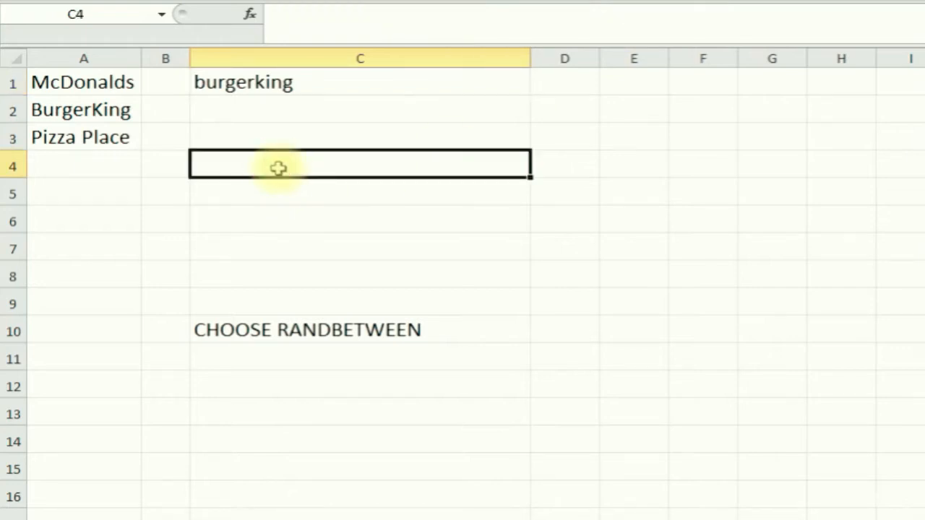
{"action": "key", "text": "F9"}
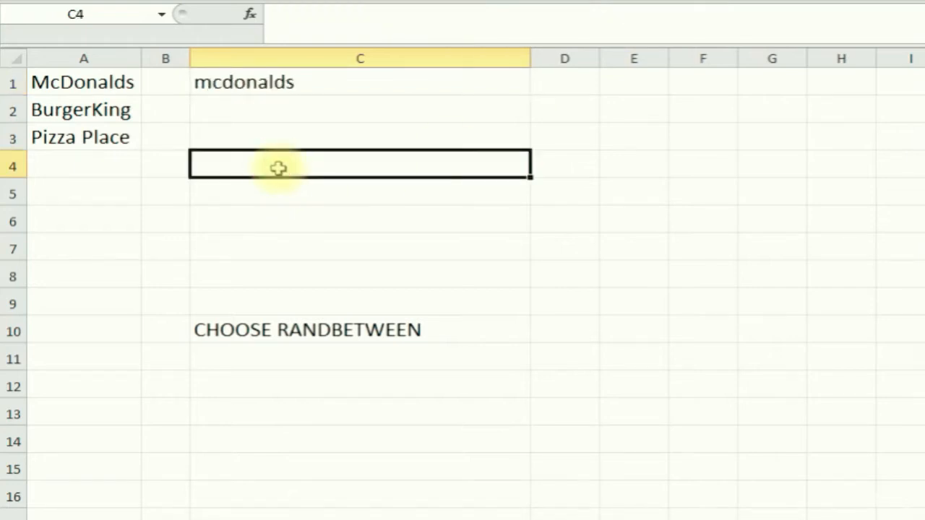
{"action": "left_click", "coordinate": [311, 84]}
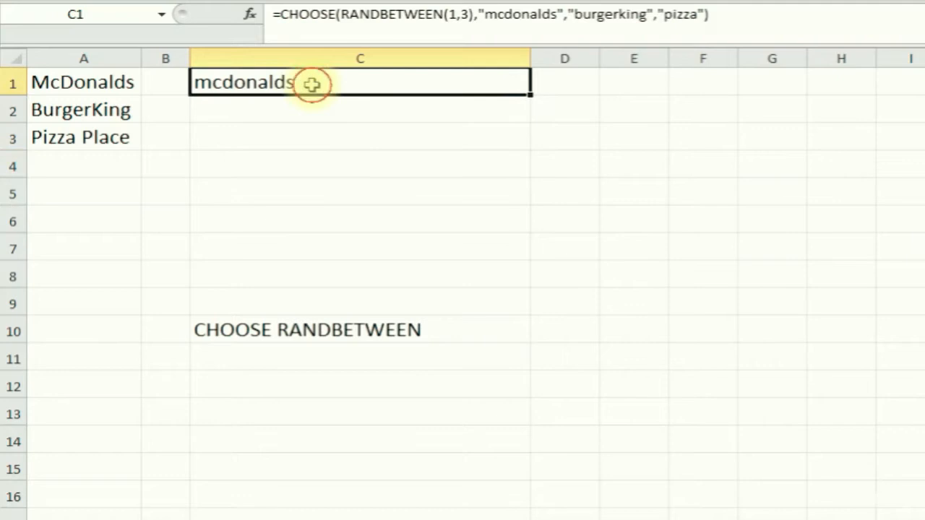
{"action": "left_click", "coordinate": [247, 213]}
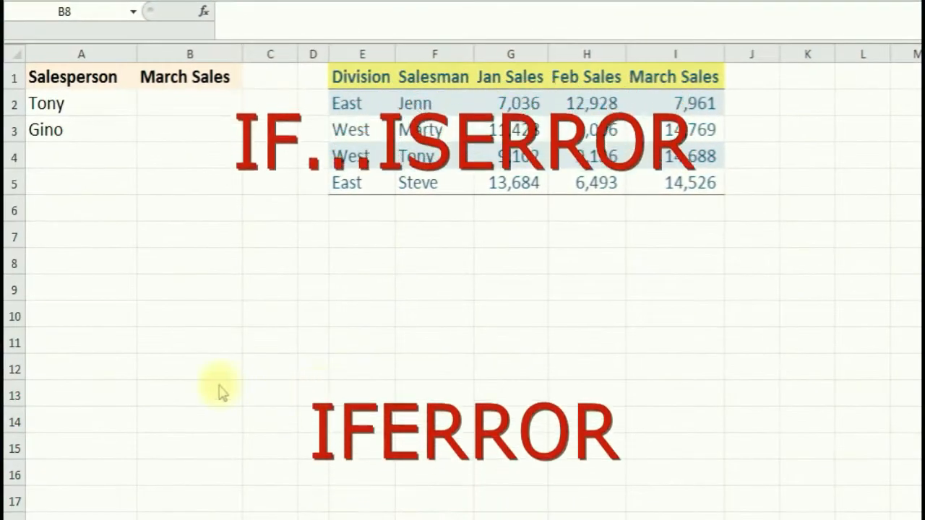
{"action": "left_click", "coordinate": [94, 368]}
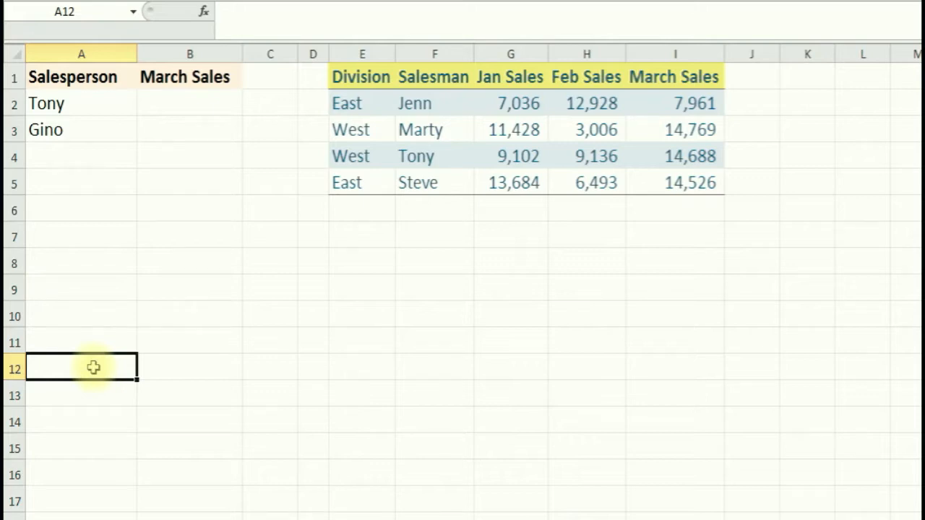
{"action": "left_click", "coordinate": [146, 295]}
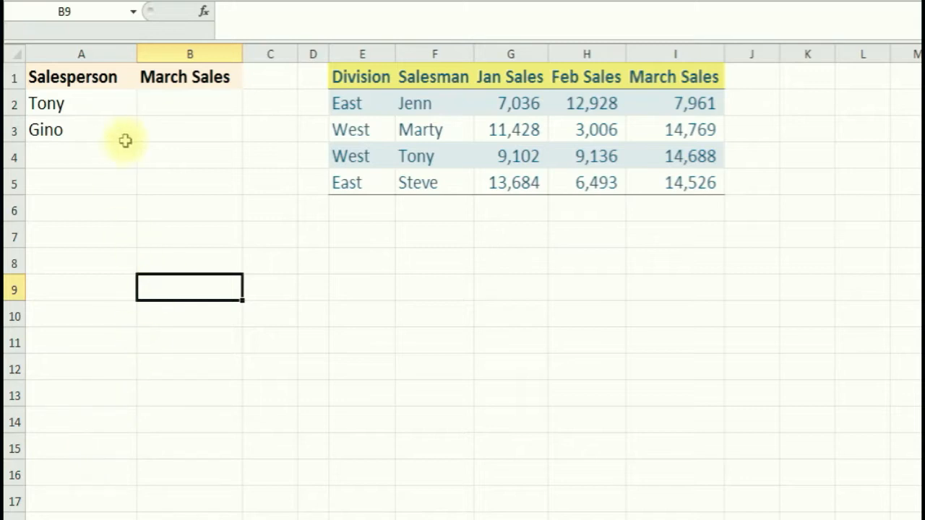
{"action": "left_click", "coordinate": [88, 173]}
{"action": "left_click", "coordinate": [101, 157]}
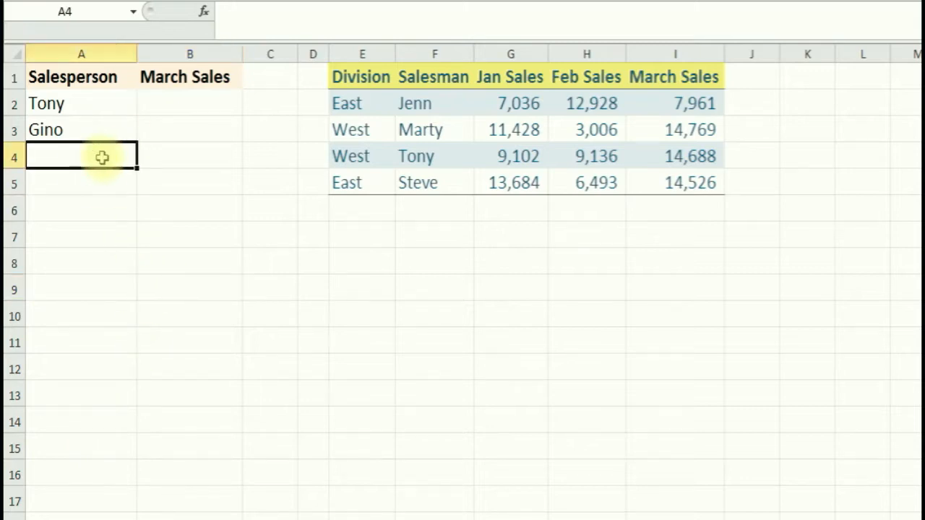
Review the salesperson list with its empty March Sales cells and the sales table in columns E to I.
{"action": "left_click", "coordinate": [179, 105]}
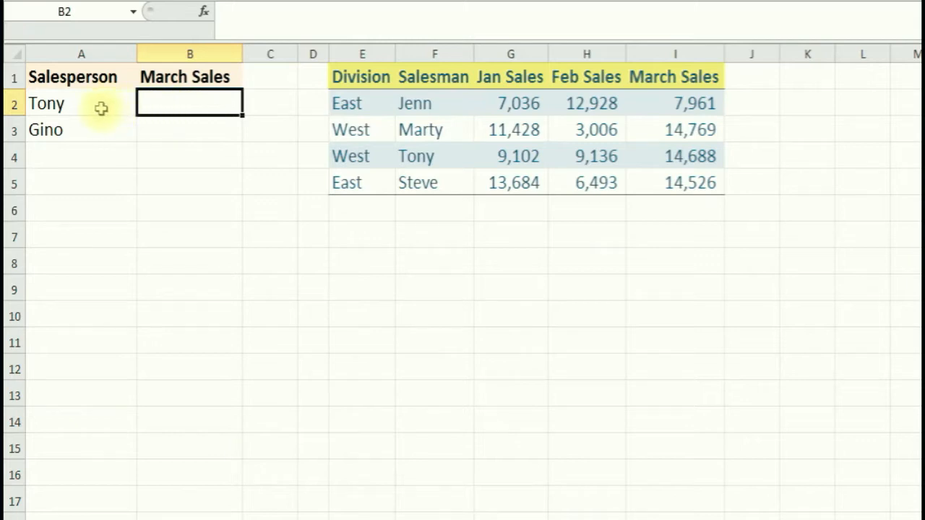
{"action": "left_click", "coordinate": [179, 131]}
{"action": "left_click", "coordinate": [112, 107]}
{"action": "left_click", "coordinate": [91, 126]}
{"action": "left_click", "coordinate": [181, 77]}
{"action": "left_click", "coordinate": [177, 107]}
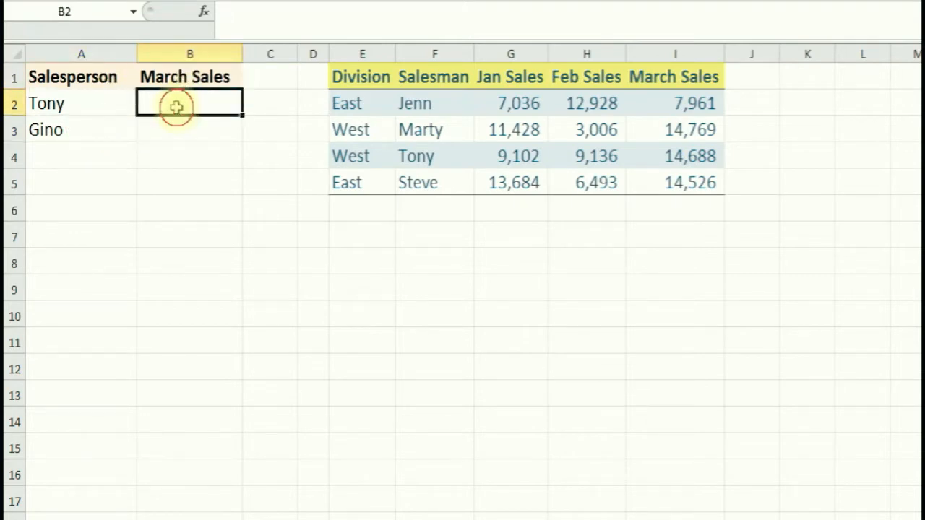
{"action": "left_click", "coordinate": [421, 131]}
{"action": "left_click", "coordinate": [587, 154]}
{"action": "left_click", "coordinate": [651, 128]}
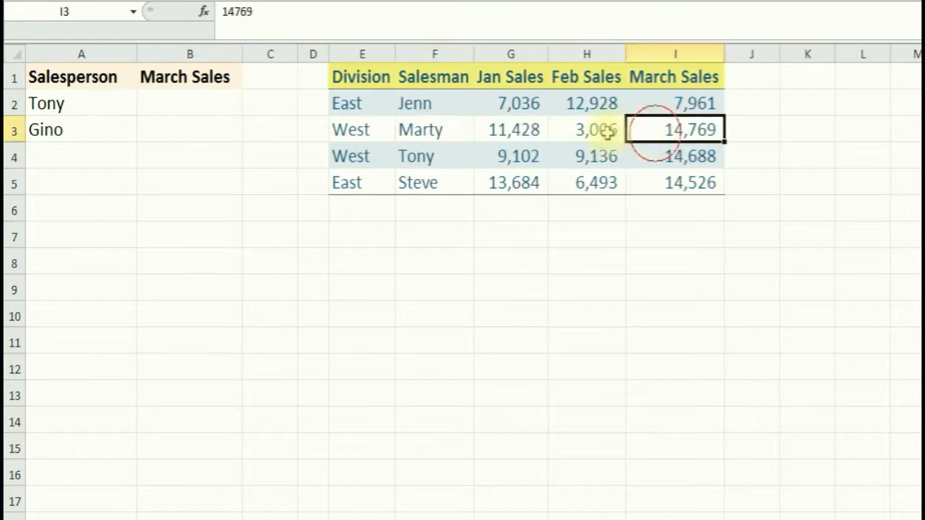
Insert a VLOOKUP function in B2 with A2 as the lookup value.
{"action": "left_click", "coordinate": [203, 101]}
{"action": "left_click", "coordinate": [204, 11]}
{"action": "double_click", "coordinate": [262, 323]}
{"action": "left_click_drag", "start_coordinate": [351, 221], "coordinate": [335, 175]}
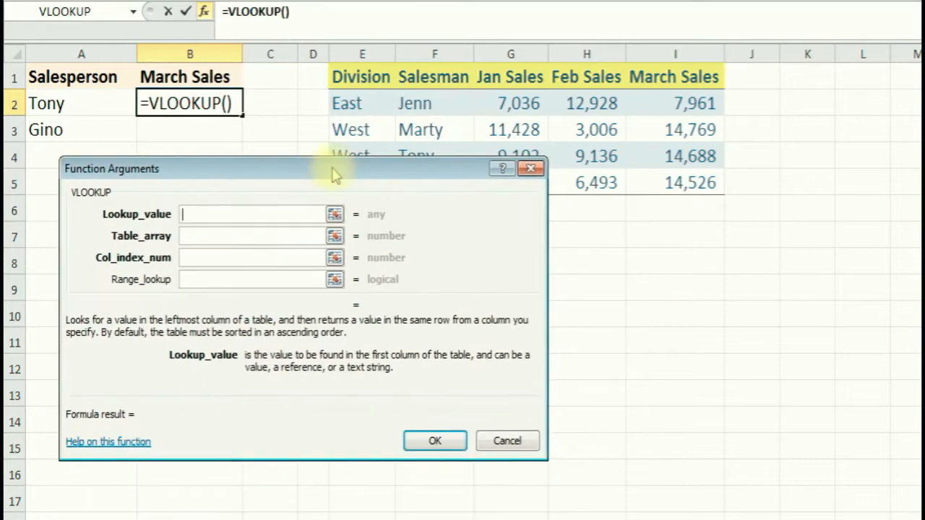
{"action": "left_click", "coordinate": [74, 105]}
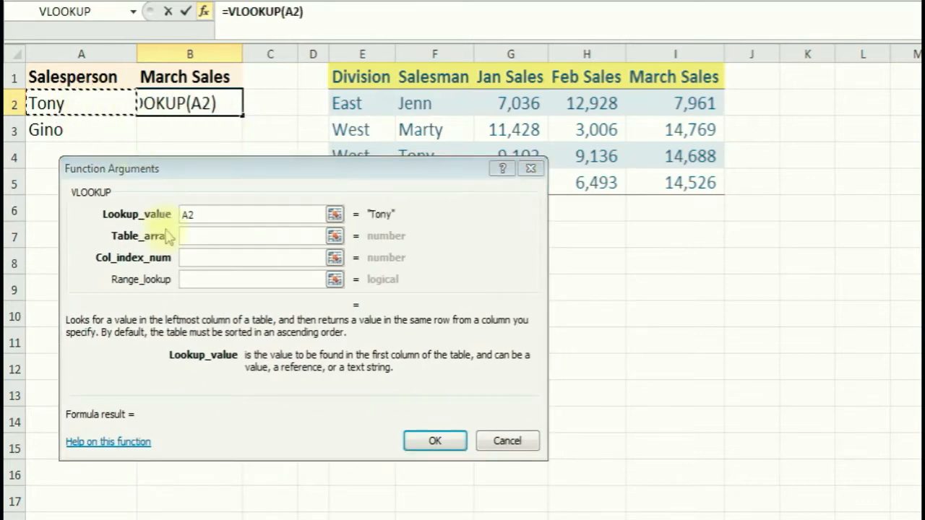
Complete B2's VLOOKUP with table array F:I, column index 4 and range lookup FALSE.
{"action": "left_click", "coordinate": [206, 235]}
{"action": "left_click_drag", "start_coordinate": [436, 45], "coordinate": [675, 52]}
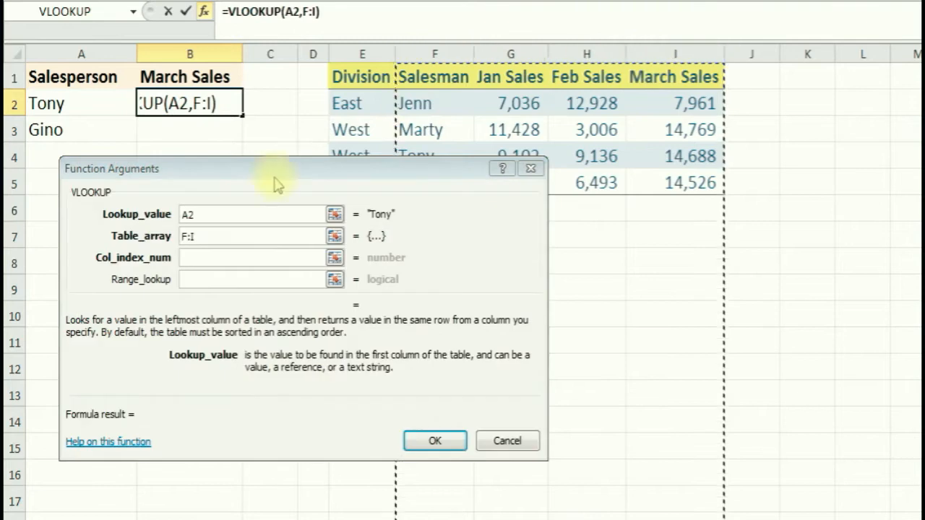
{"action": "left_click", "coordinate": [196, 258]}
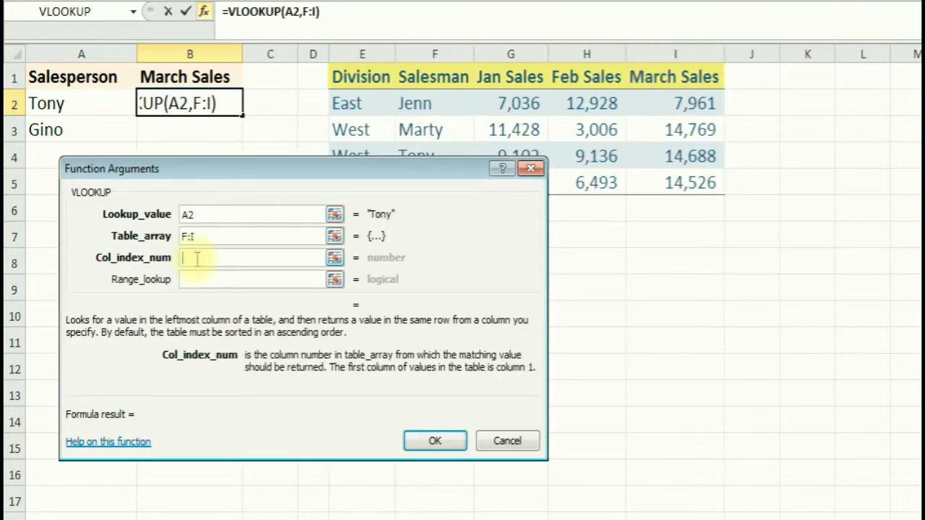
{"action": "type", "text": "4"}
{"action": "left_click", "coordinate": [197, 280]}
{"action": "type", "text": "false"}
{"action": "key", "text": "Return"}
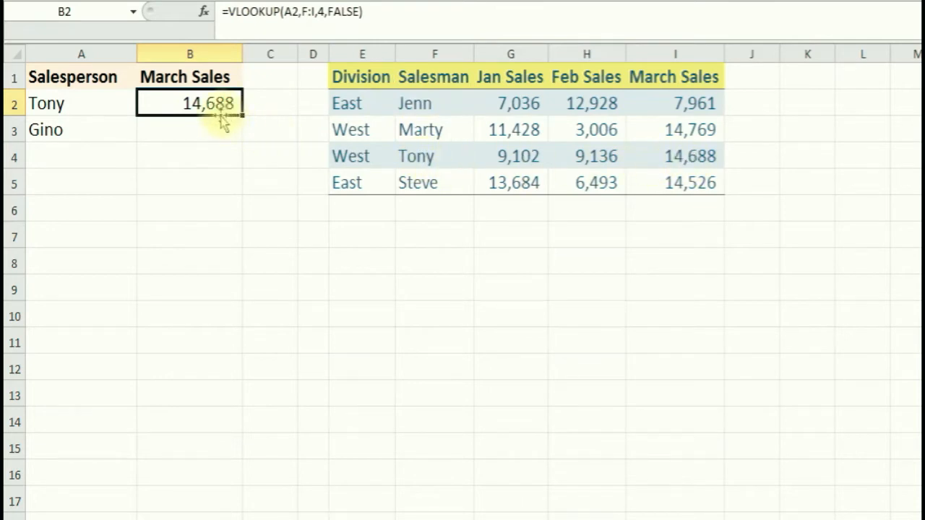
Copy B2's VLOOKUP formula down to B3 and inspect the result for the second salesperson.
{"action": "left_click_drag", "start_coordinate": [243, 116], "coordinate": [243, 139]}
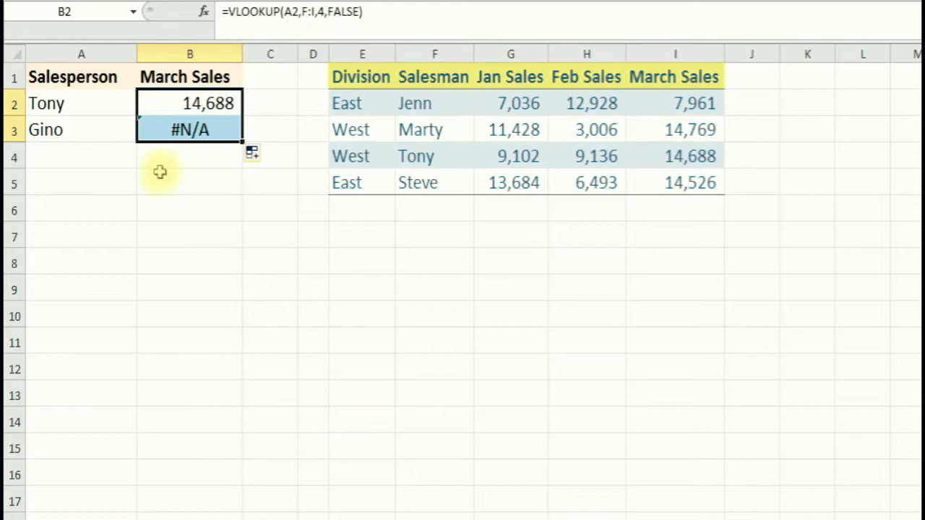
{"action": "left_click", "coordinate": [166, 156]}
{"action": "left_click", "coordinate": [174, 131]}
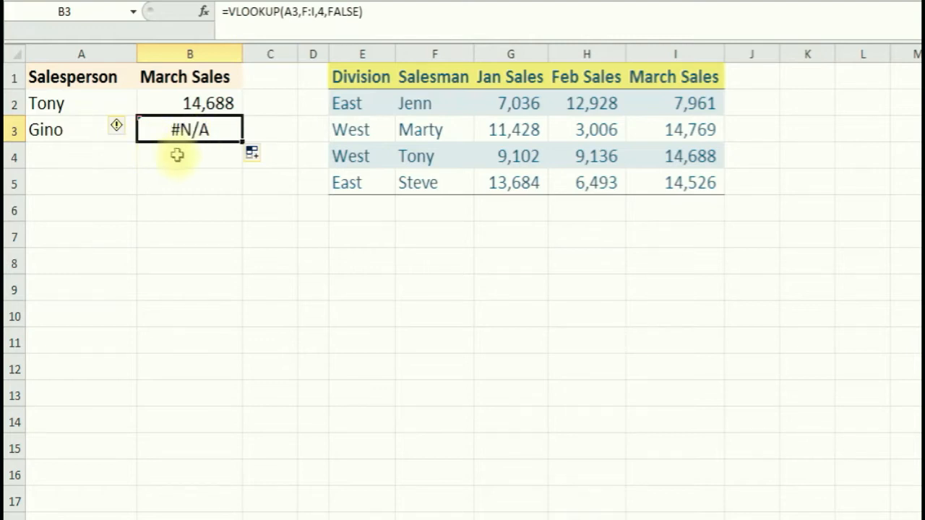
{"action": "left_click", "coordinate": [198, 130]}
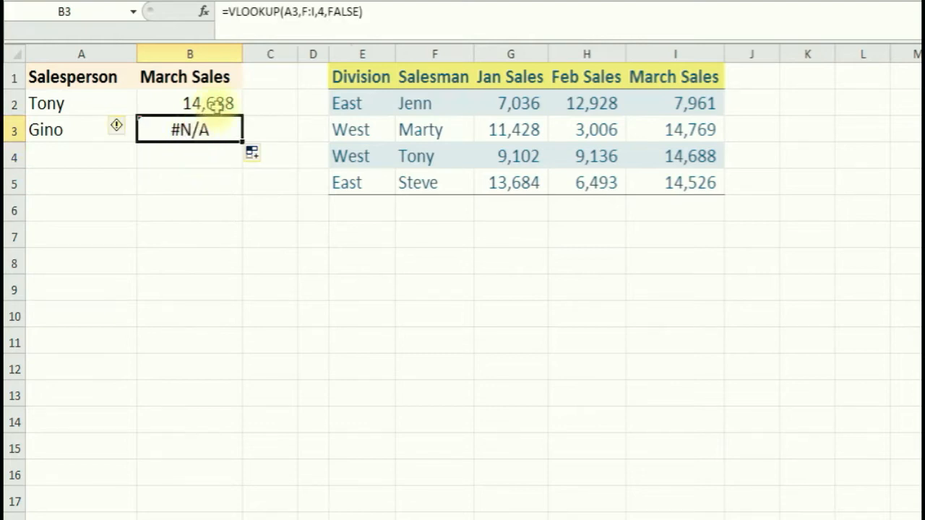
{"action": "left_click_drag", "start_coordinate": [205, 101], "coordinate": [199, 139]}
{"action": "left_click", "coordinate": [176, 163]}
{"action": "left_click", "coordinate": [187, 133]}
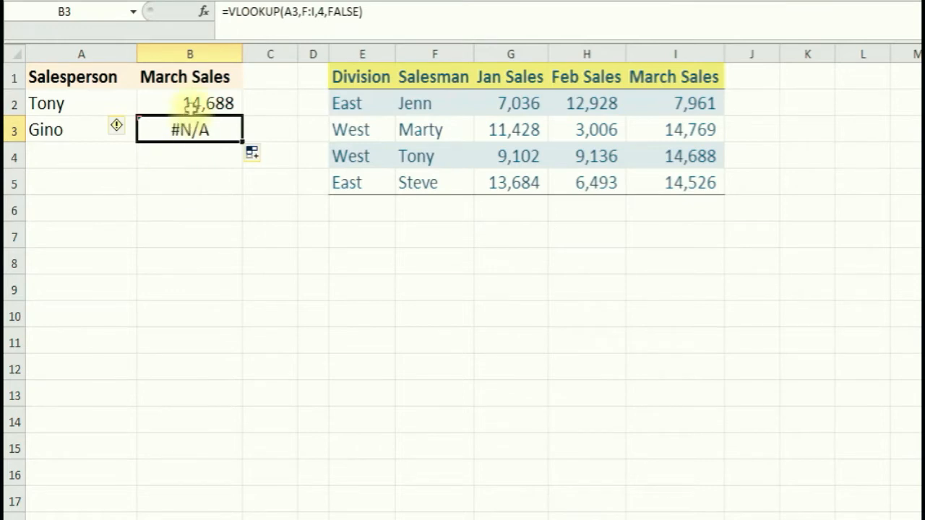
Wrap B2's VLOOKUP in ISERROR as the logical test of an IF function.
{"action": "left_click", "coordinate": [192, 107]}
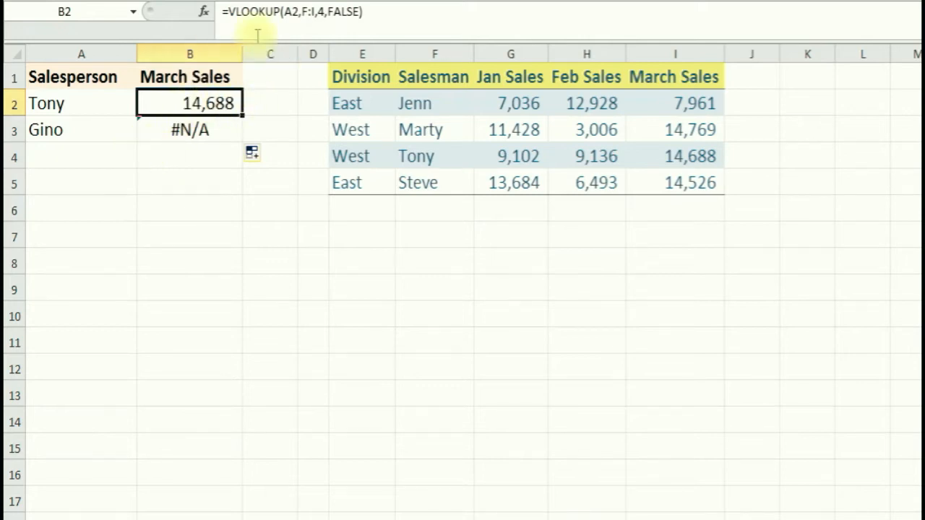
{"action": "left_click", "coordinate": [230, 10]}
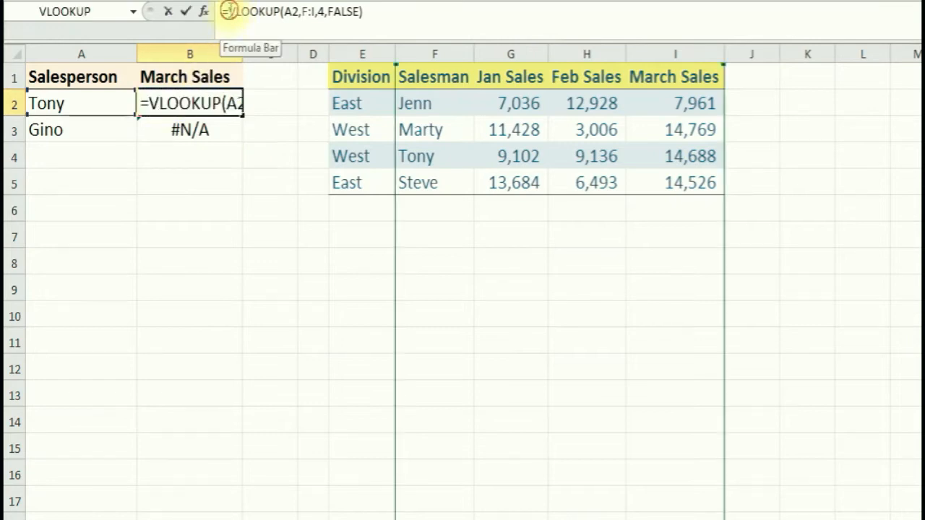
{"action": "type", "text": "if"}
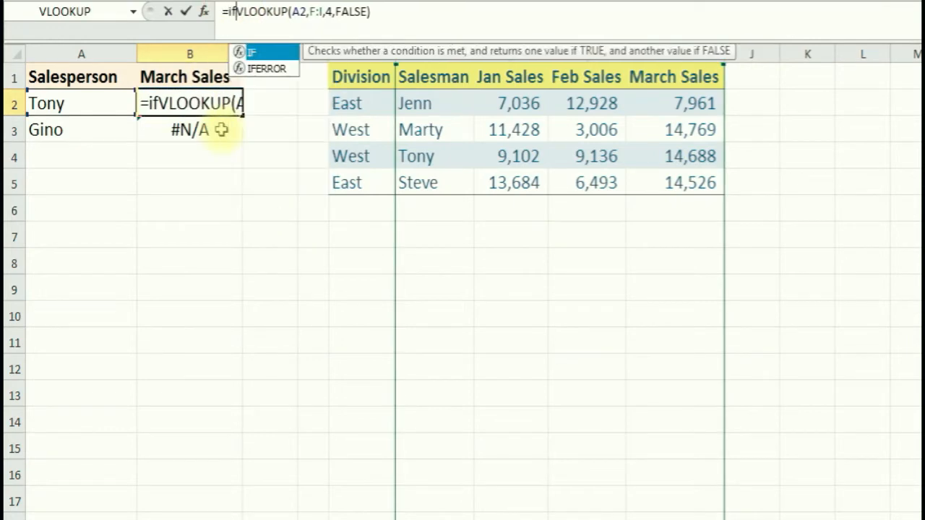
{"action": "type", "text": "("}
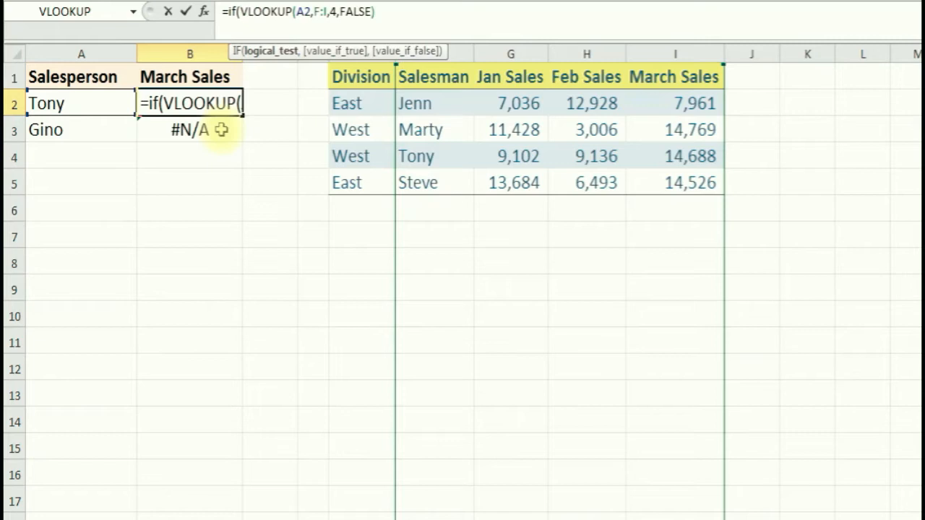
{"action": "type", "text": "iserror"}
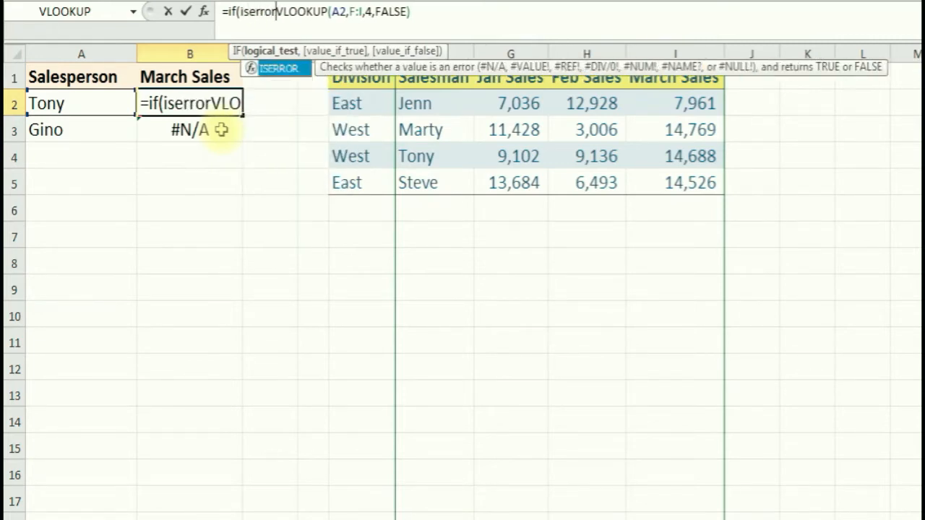
{"action": "type", "text": "("}
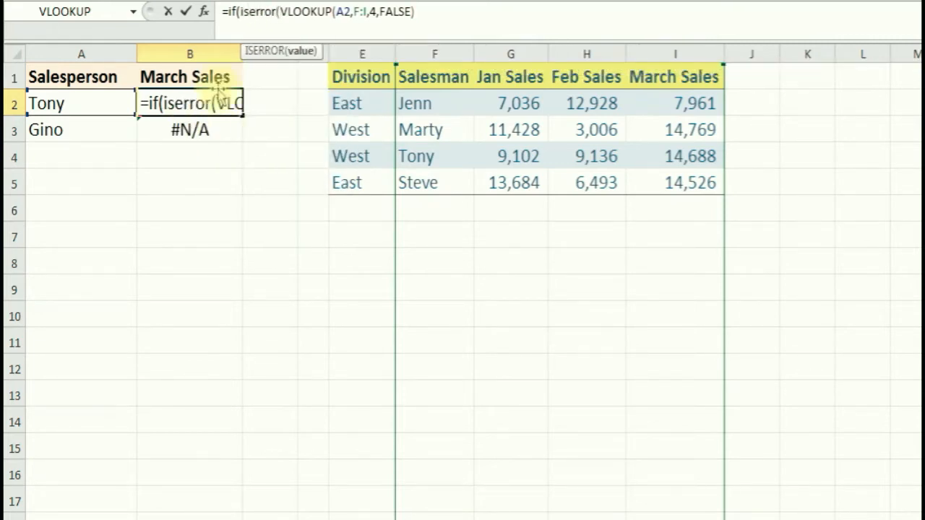
{"action": "left_click", "coordinate": [431, 11]}
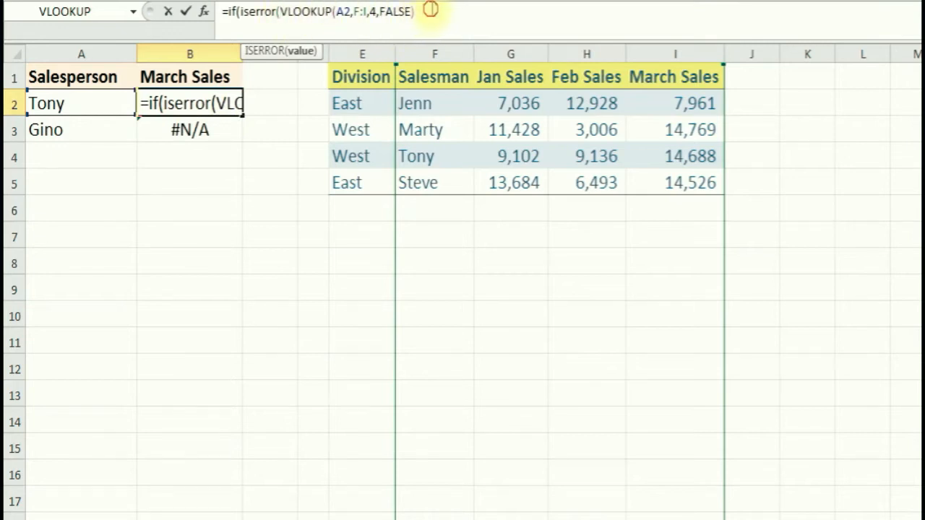
{"action": "type", "text": ")"}
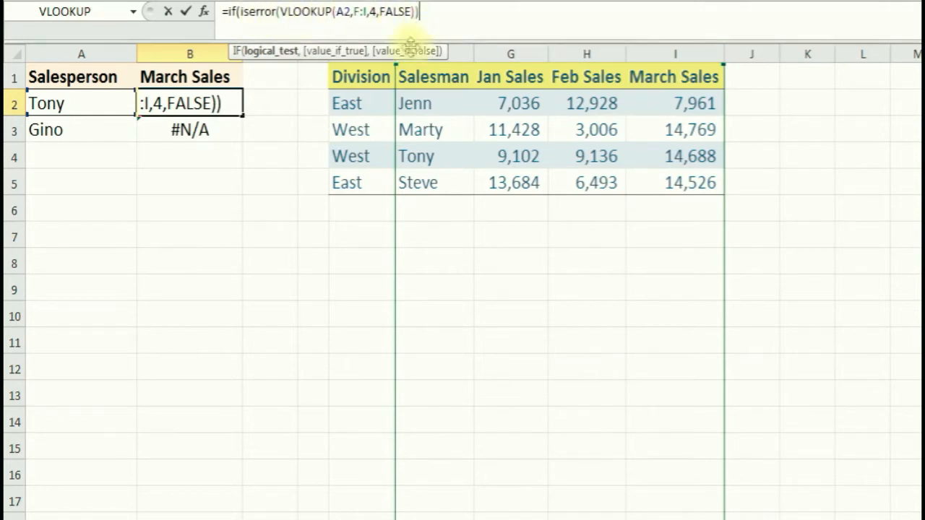
Finish B2's IF formula with 0 as the value if true and a copy of VLOOKUP(A2,F:I,4,FALSE) as the value if false.
{"action": "type", "text": ","}
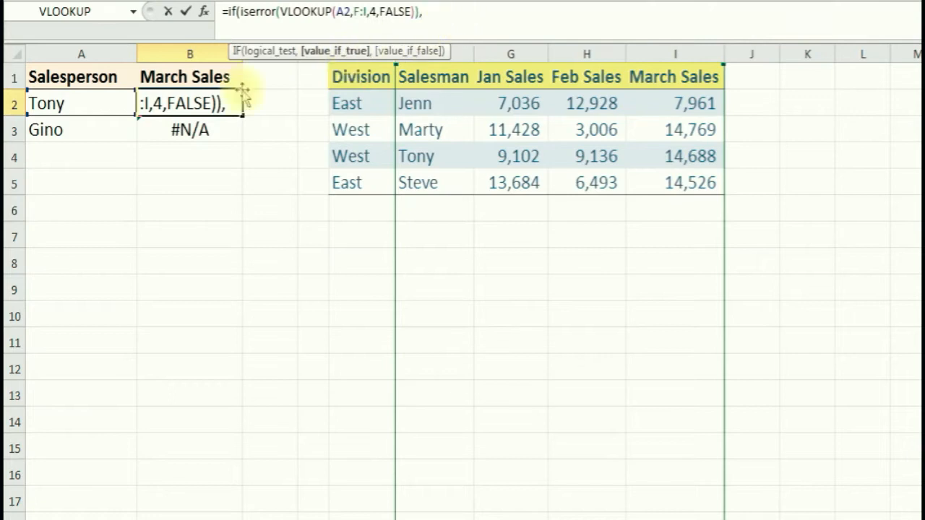
{"action": "type", "text": "0"}
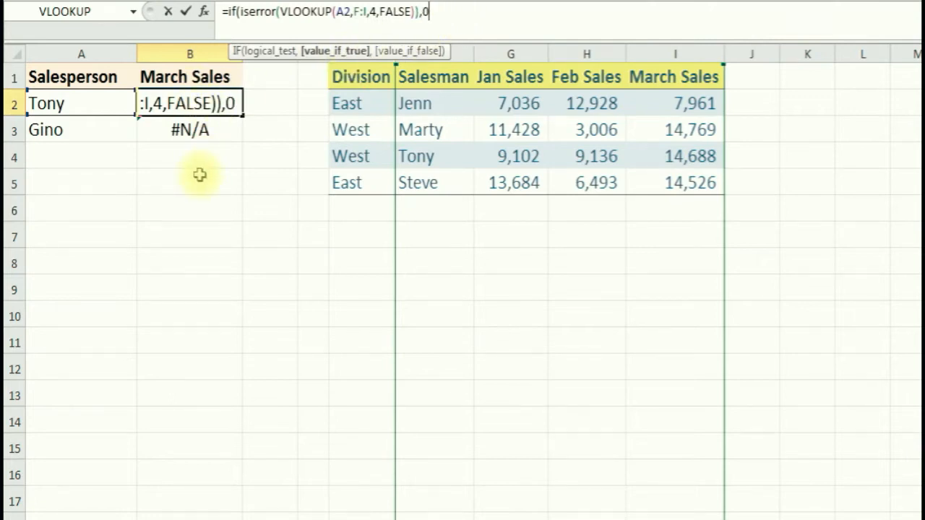
{"action": "type", "text": ","}
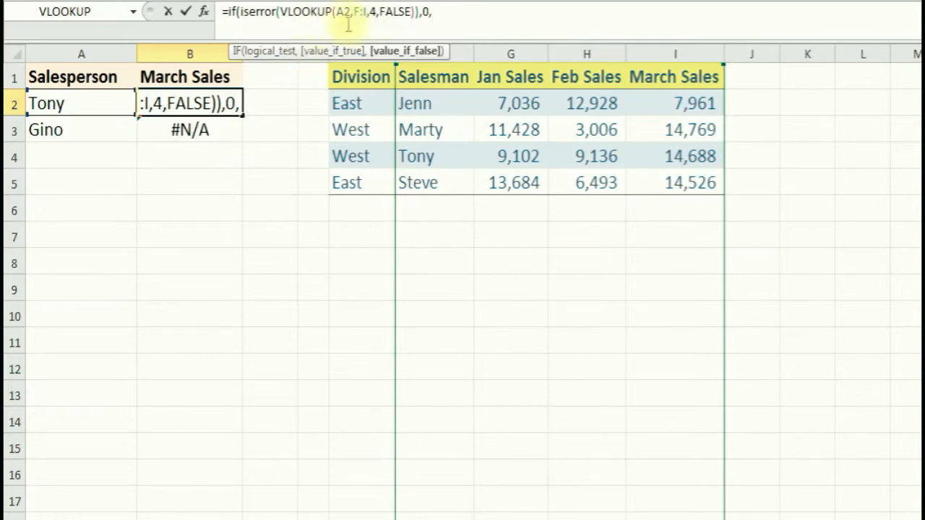
{"action": "left_click_drag", "start_coordinate": [280, 10], "coordinate": [417, 11]}
{"action": "key", "text": "ctrl+c"}
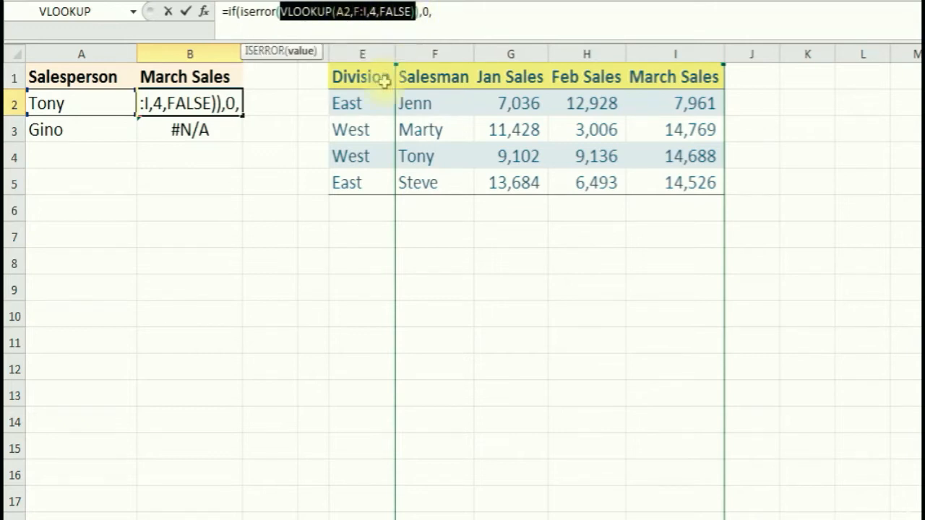
{"action": "left_click", "coordinate": [471, 19]}
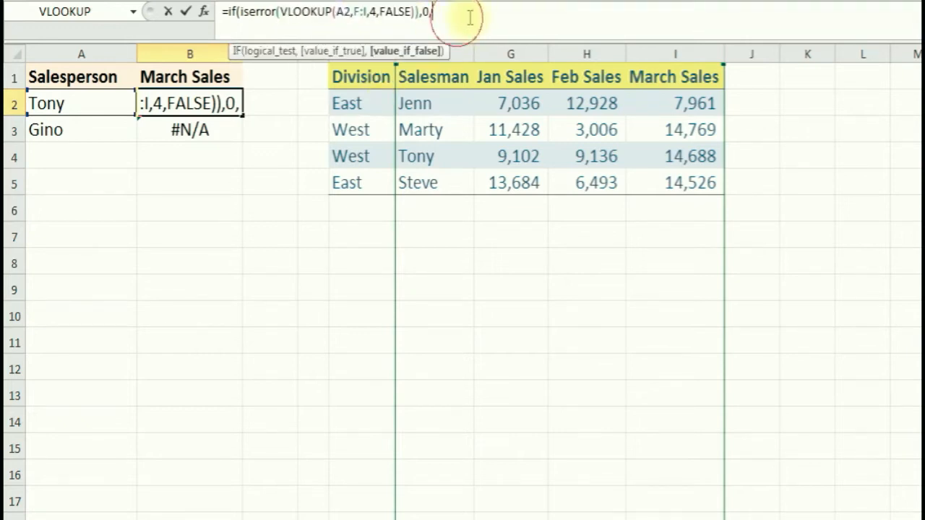
{"action": "key", "text": "ctrl+v"}
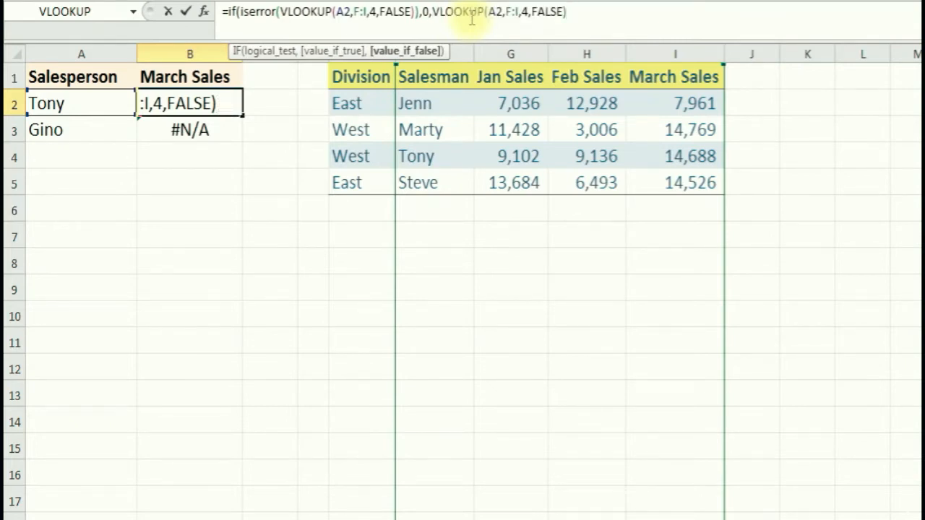
{"action": "type", "text": ")"}
{"action": "key", "text": "Return"}
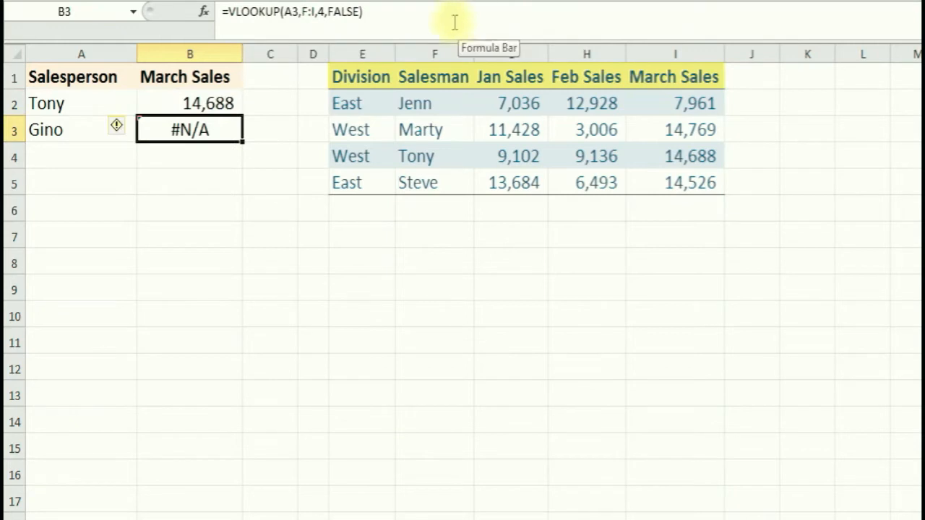
Copy B2's IF and ISERROR formula down to B3 and check the formula there.
{"action": "left_click", "coordinate": [213, 103]}
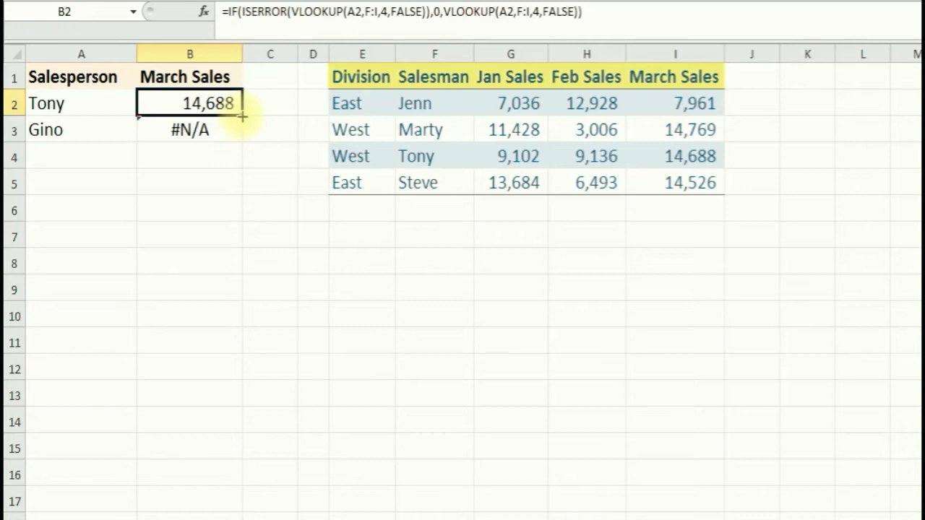
{"action": "left_click_drag", "start_coordinate": [242, 116], "coordinate": [241, 142]}
{"action": "left_click", "coordinate": [192, 128]}
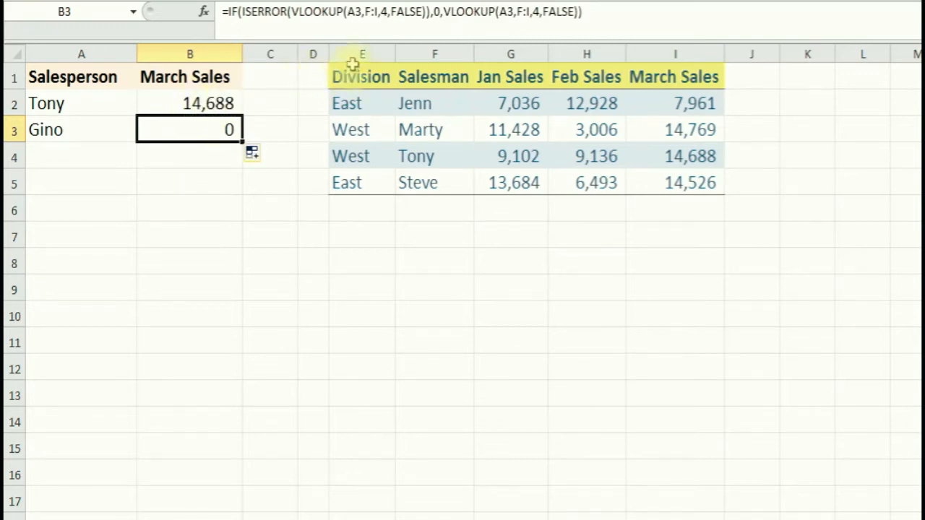
Copy the VLOOKUP(A2,F:I,4,FALSE) expression out of B2's formula and clear cells B2 and B3.
{"action": "left_click", "coordinate": [201, 103]}
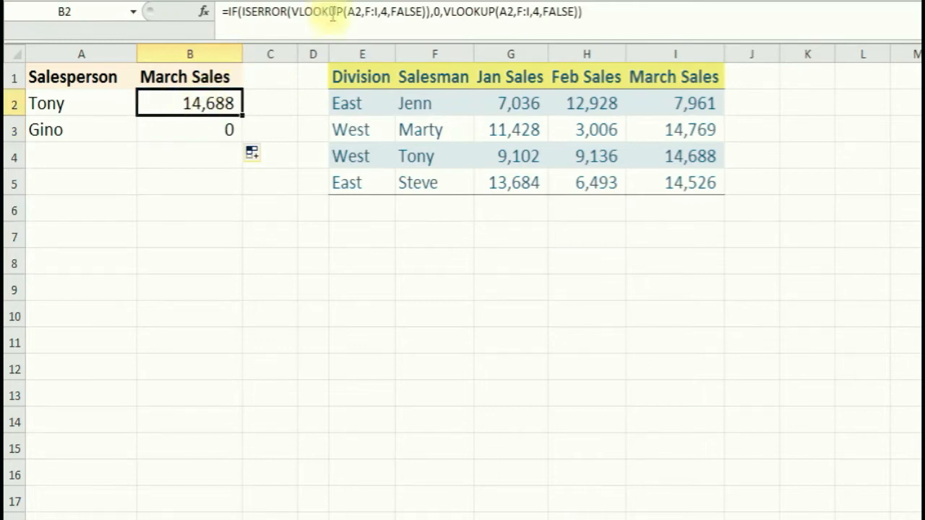
{"action": "left_click_drag", "start_coordinate": [293, 11], "coordinate": [426, 11]}
{"action": "key", "text": "ctrl+c"}
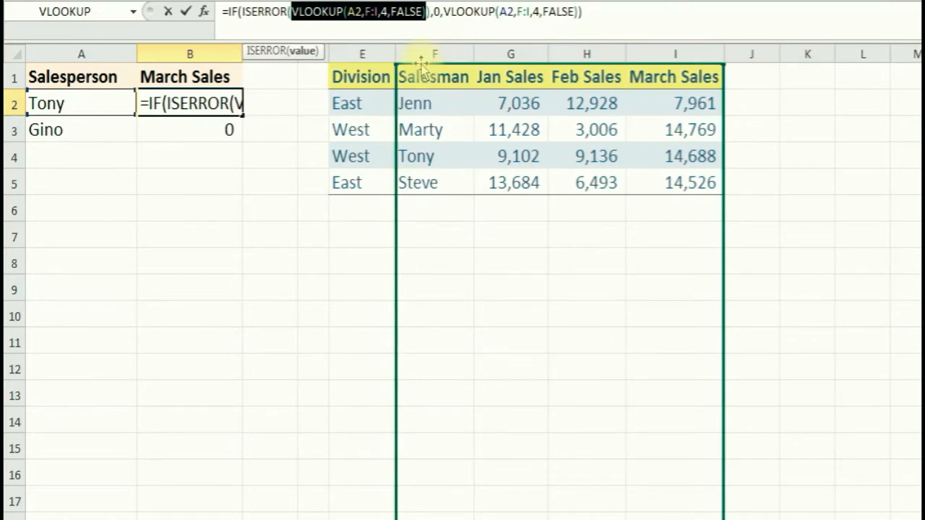
{"action": "key", "text": "Right"}
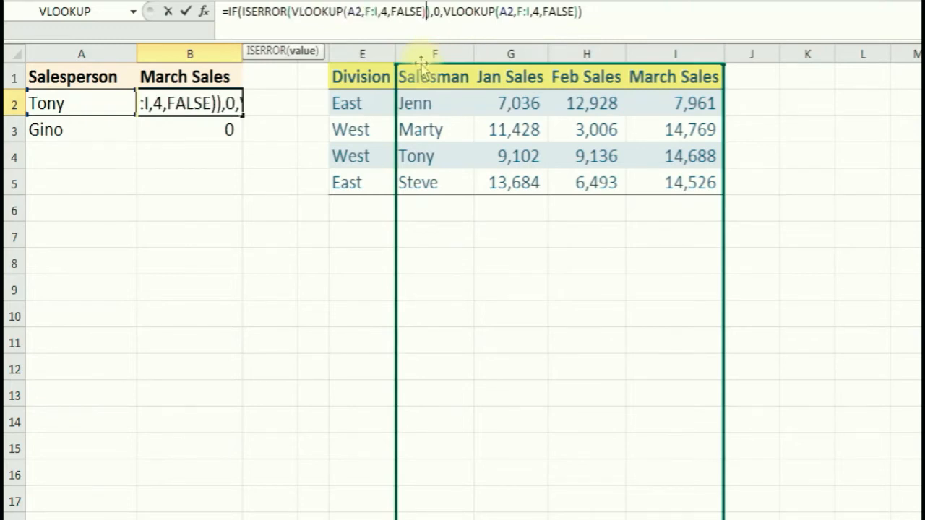
{"action": "key", "text": "ctrl+Return"}
{"action": "key", "text": "Delete"}
{"action": "key", "text": "Down"}
{"action": "key", "text": "Delete"}
Search for the IFERROR function and insert it into cell B2.
{"action": "left_click", "coordinate": [213, 99]}
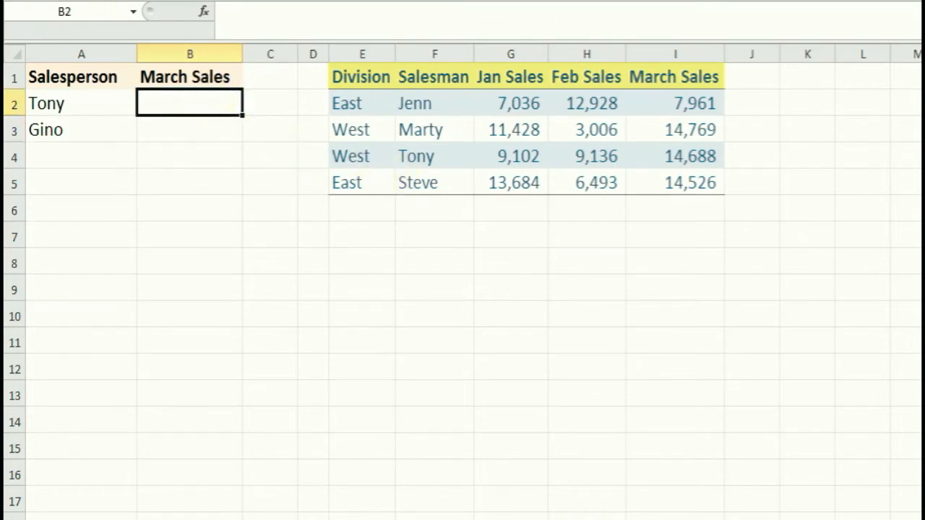
{"action": "left_click", "coordinate": [204, 11]}
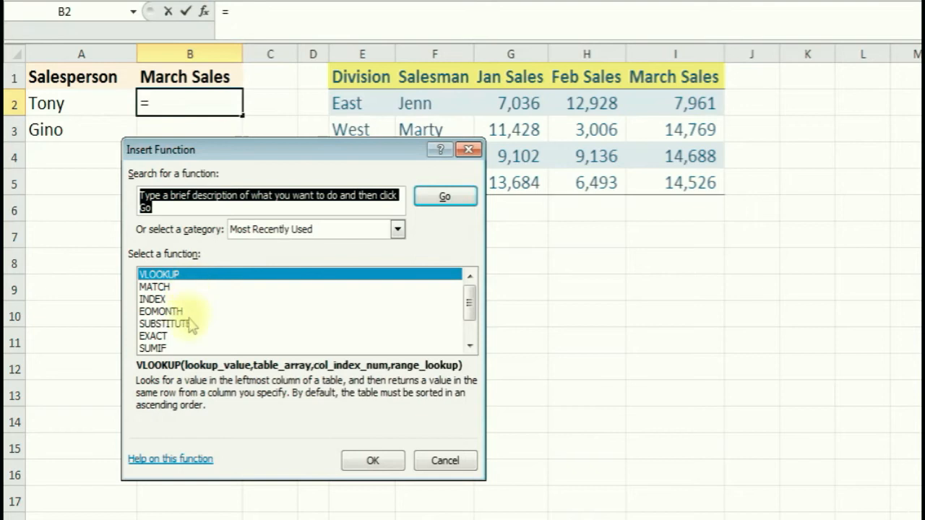
{"action": "type", "text": "iferror"}
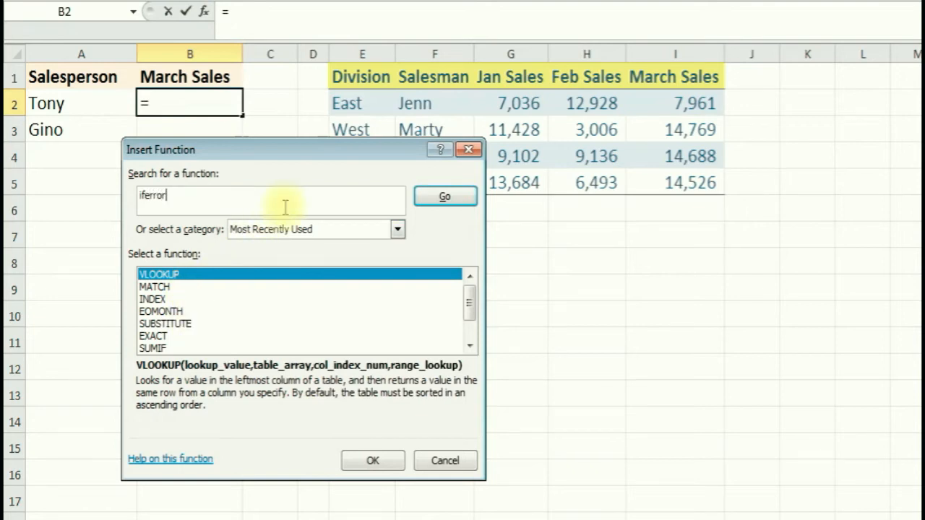
{"action": "key", "text": "Return"}
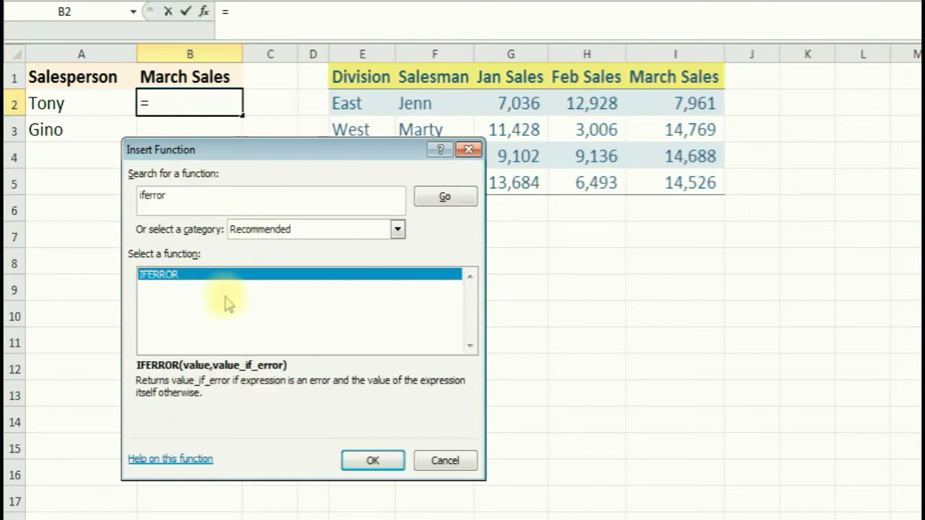
{"action": "double_click", "coordinate": [236, 278]}
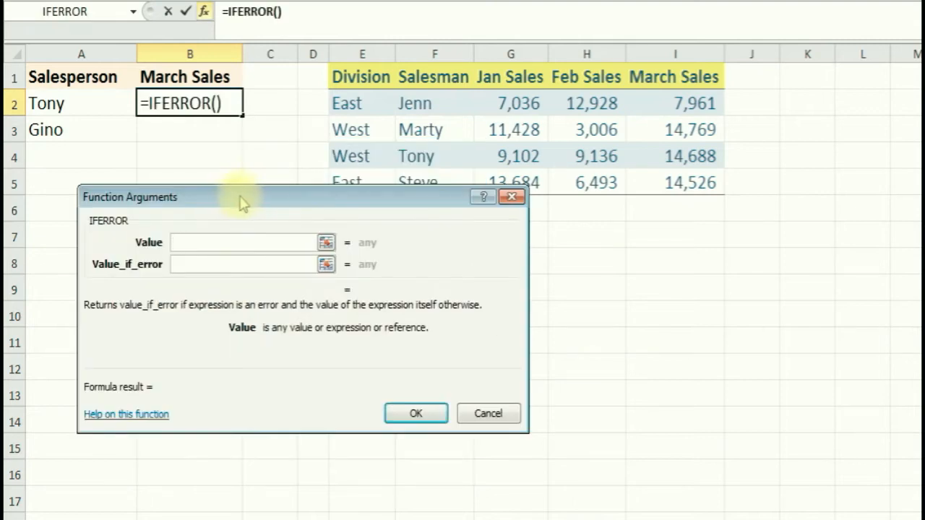
Complete B2's IFERROR with VLOOKUP(A2,F:I,4,FALSE) as the value and 0 as the value if error.
{"action": "left_click_drag", "start_coordinate": [242, 204], "coordinate": [208, 230]}
{"action": "left_click", "coordinate": [159, 271]}
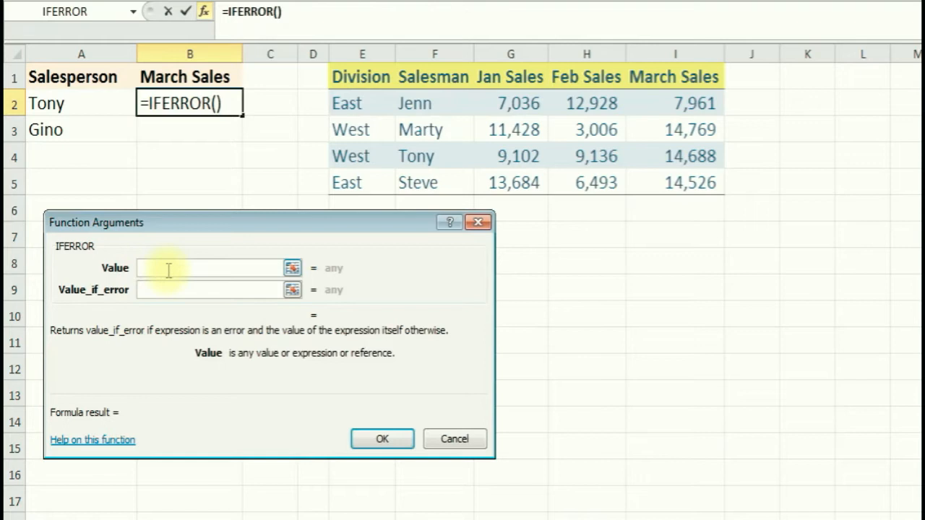
{"action": "key", "text": "ctrl+v"}
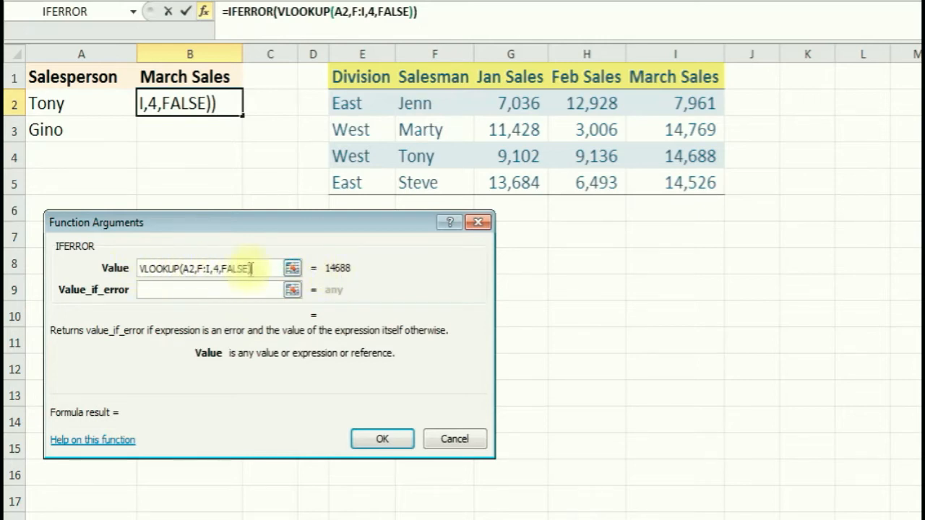
{"action": "left_click", "coordinate": [174, 291]}
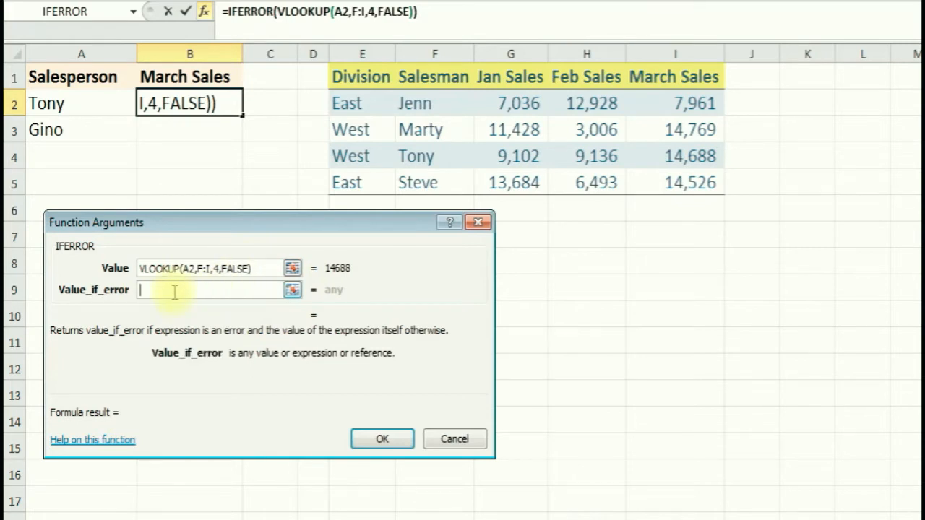
{"action": "type", "text": "0"}
{"action": "left_click", "coordinate": [381, 439]}
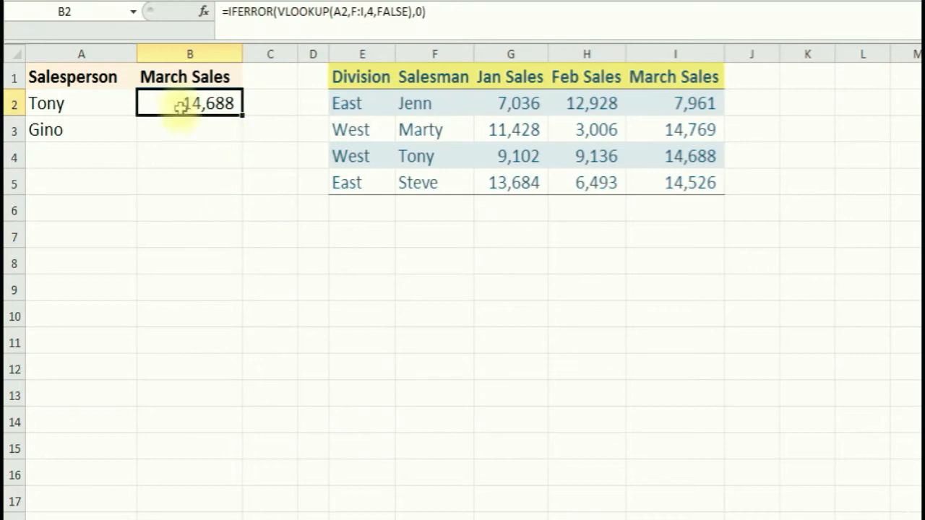
Copy B2's IFERROR formula down to B3 and check the formulas in both cells.
{"action": "left_click_drag", "start_coordinate": [243, 116], "coordinate": [244, 138]}
{"action": "left_click", "coordinate": [206, 132]}
{"action": "left_click", "coordinate": [193, 138]}
{"action": "left_click", "coordinate": [196, 100]}
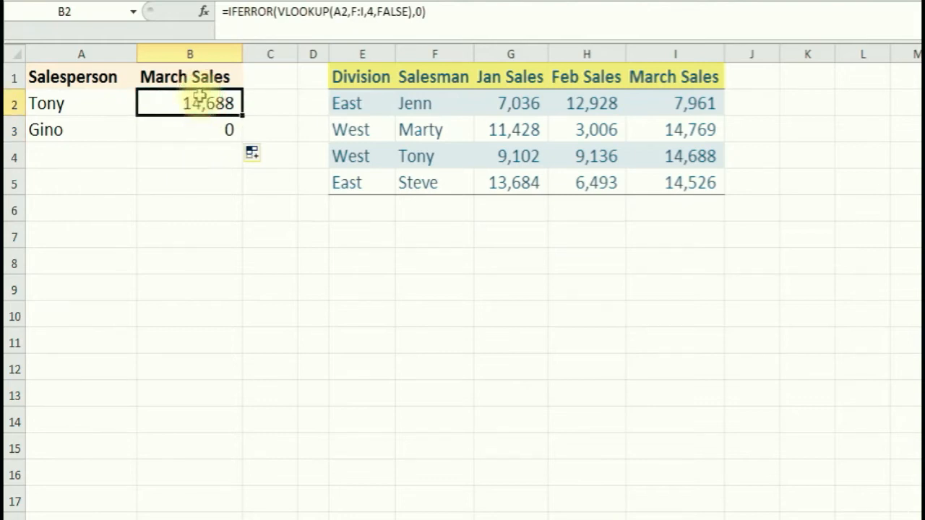
Compare the IFERROR formulas and results for the two salespeople in B2 and B3.
{"action": "left_click", "coordinate": [185, 126]}
{"action": "left_click", "coordinate": [191, 99]}
{"action": "left_click", "coordinate": [185, 130]}
{"action": "left_click", "coordinate": [192, 101]}
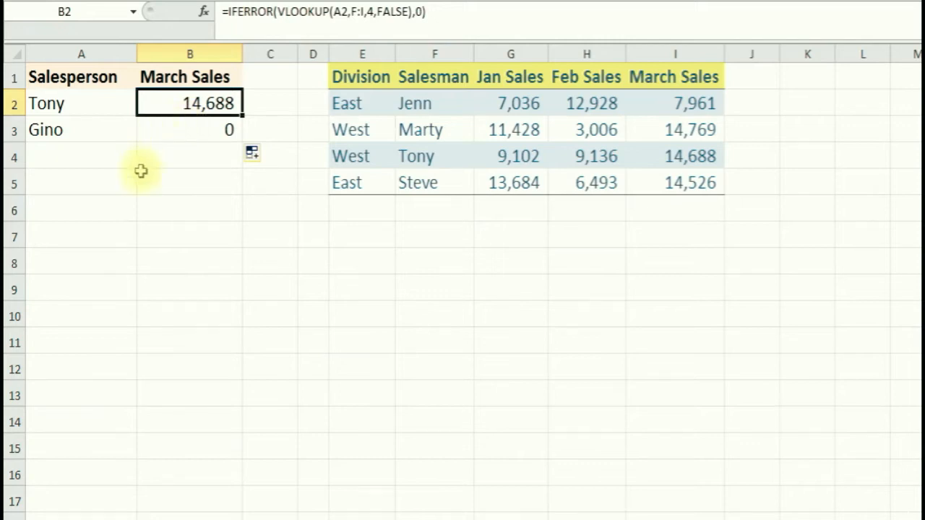
{"action": "left_click", "coordinate": [203, 134]}
{"action": "left_click", "coordinate": [173, 174]}
{"action": "left_click", "coordinate": [185, 159]}
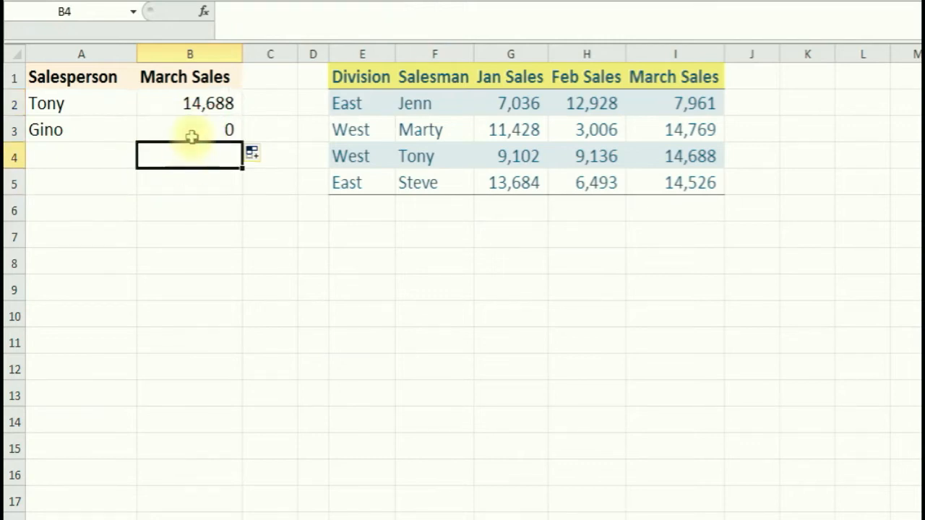
{"action": "left_click", "coordinate": [193, 133]}
{"action": "left_click", "coordinate": [174, 210]}
{"action": "left_click", "coordinate": [180, 168]}
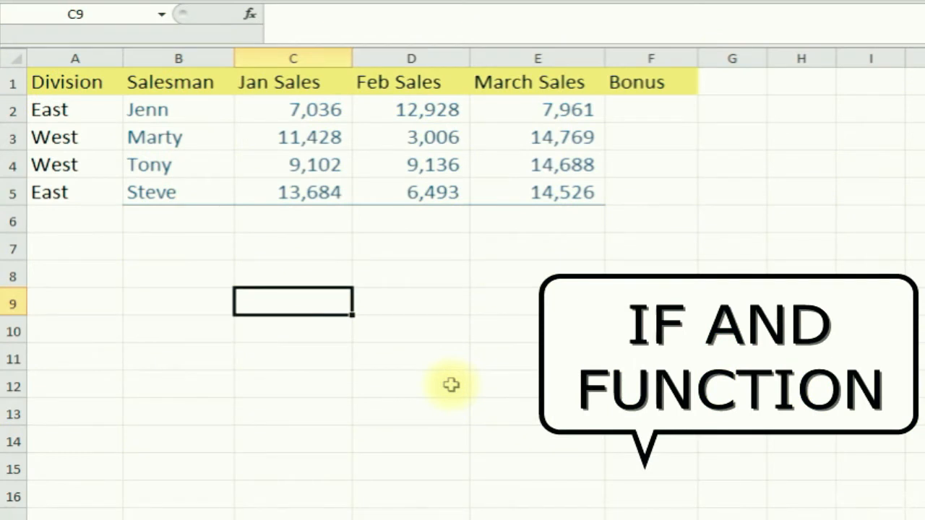
Enter the label IF AND in cell C9 below the sales table.
{"action": "type", "text": "IF AND"}
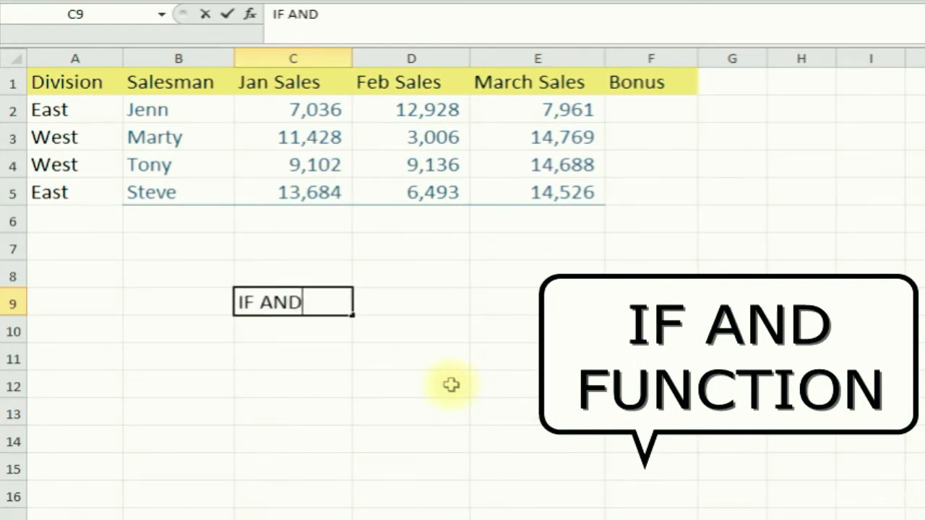
{"action": "key", "text": "Return"}
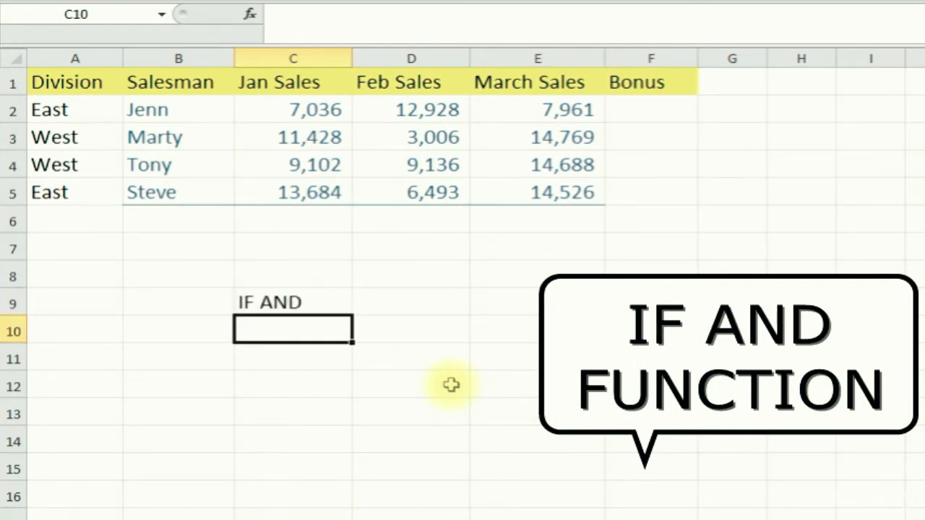
{"action": "left_click", "coordinate": [295, 302]}
{"action": "left_click", "coordinate": [407, 308]}
{"action": "left_click", "coordinate": [316, 348]}
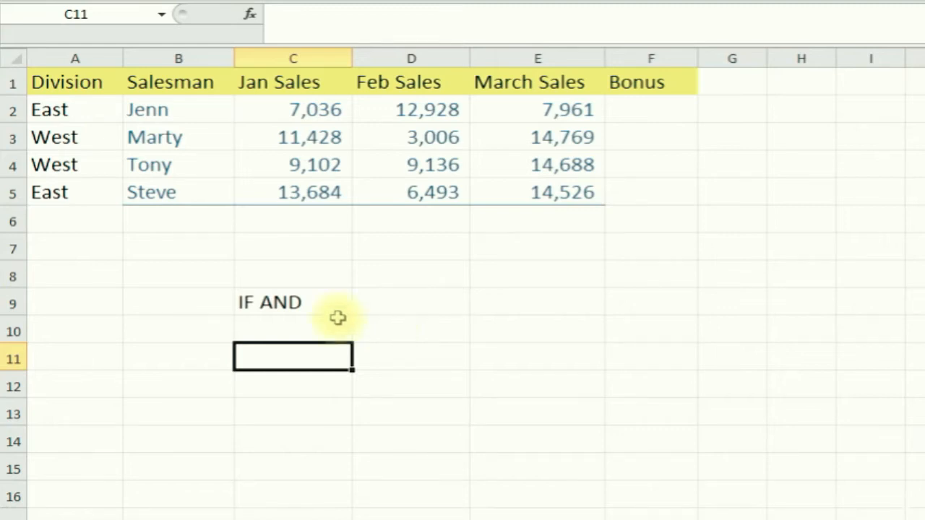
Review the empty Bonus column, the salesman names and their January to March sales figures.
{"action": "left_click", "coordinate": [658, 112]}
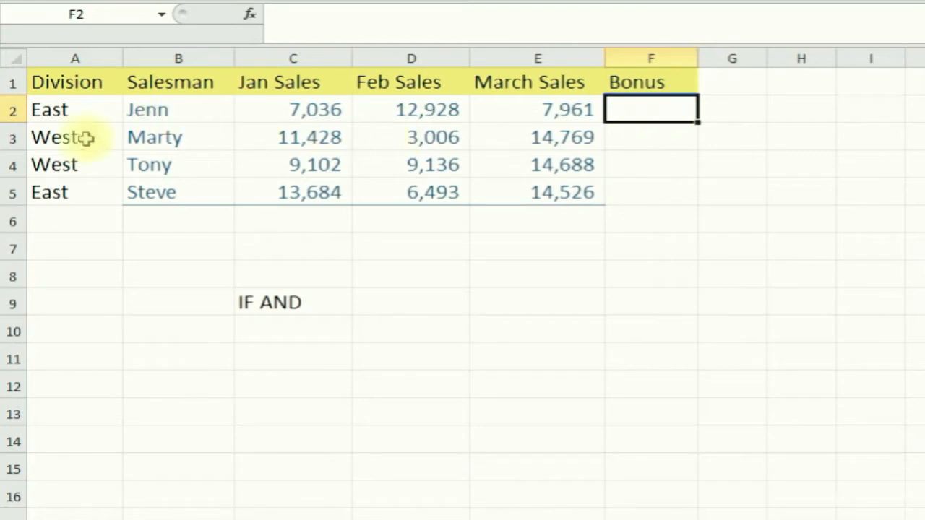
{"action": "left_click", "coordinate": [182, 116]}
{"action": "left_click", "coordinate": [181, 136]}
{"action": "left_click", "coordinate": [177, 171]}
{"action": "left_click", "coordinate": [190, 188]}
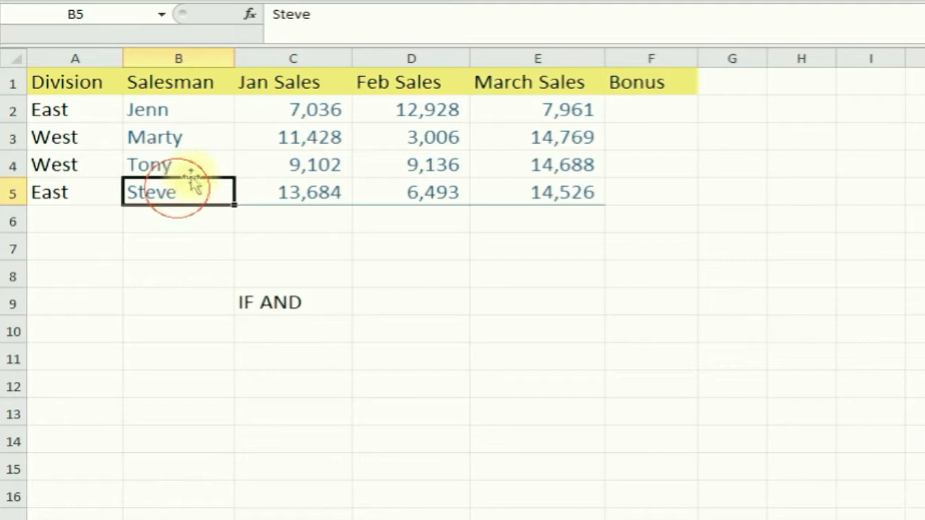
{"action": "left_click", "coordinate": [309, 110]}
{"action": "left_click", "coordinate": [467, 110]}
{"action": "left_click", "coordinate": [513, 112]}
{"action": "left_click", "coordinate": [538, 139]}
{"action": "left_click", "coordinate": [536, 166]}
{"action": "left_click", "coordinate": [537, 184]}
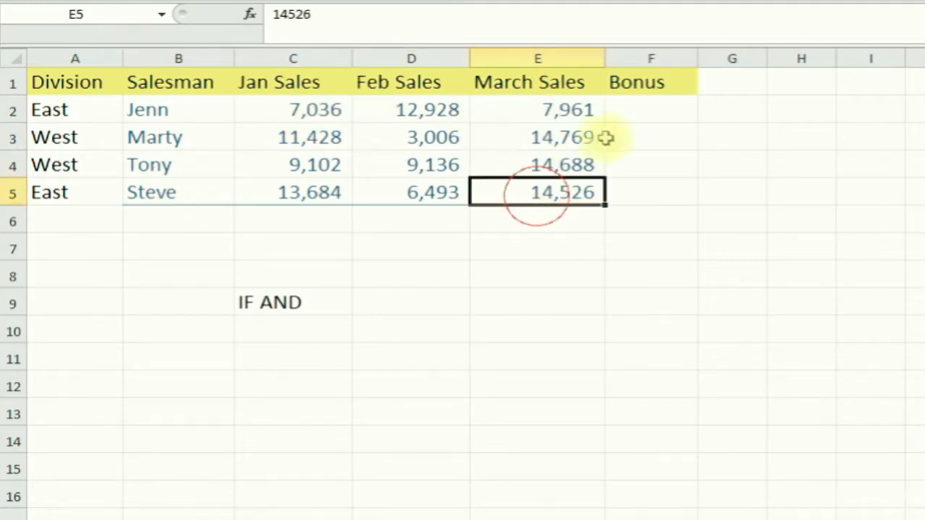
Enter an AND formula in F2 testing whether C2, D2 and E2 are each greater than 9000.
{"action": "left_click", "coordinate": [644, 109]}
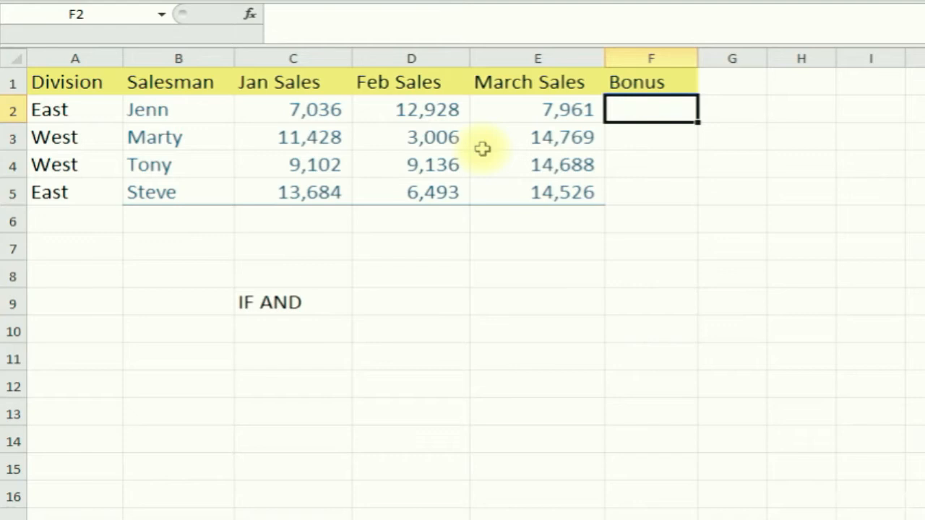
{"action": "type", "text": "=and("}
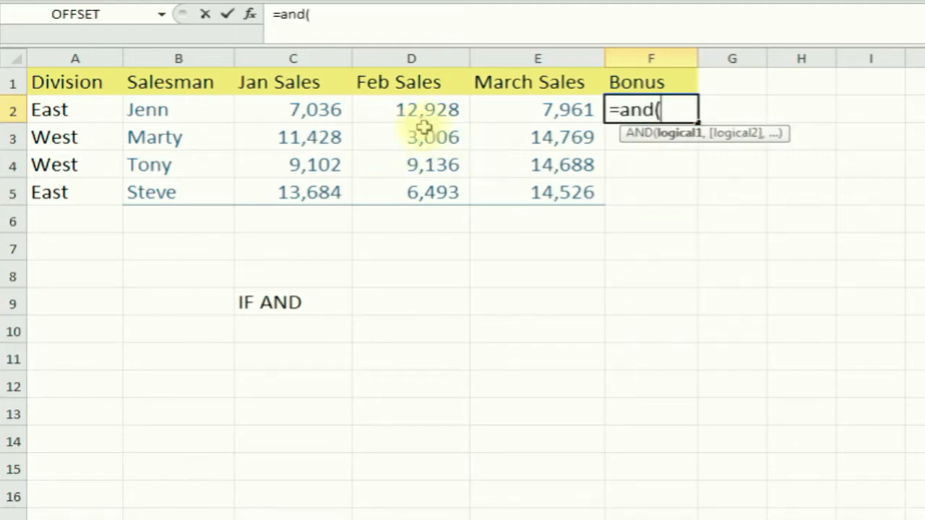
{"action": "left_click", "coordinate": [312, 116]}
{"action": "type", "text": ">9000"}
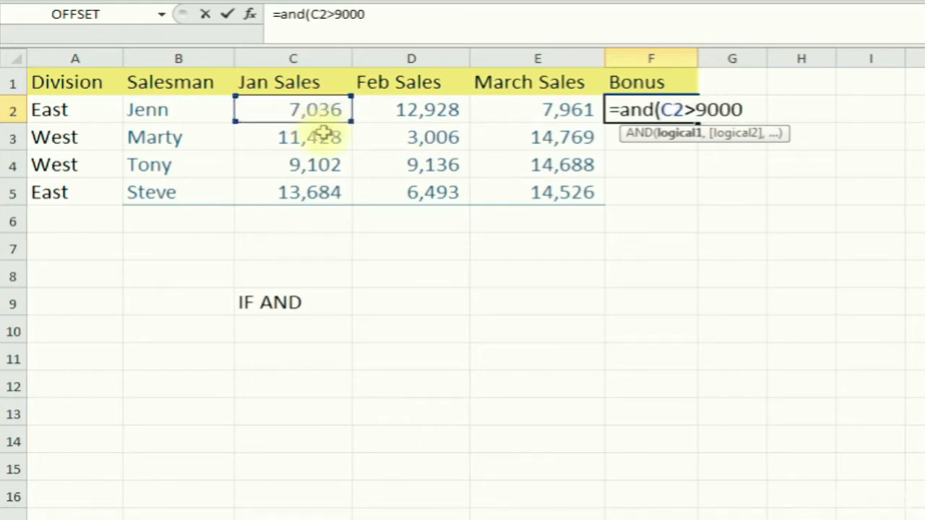
{"action": "type", "text": ","}
{"action": "left_click", "coordinate": [404, 112]}
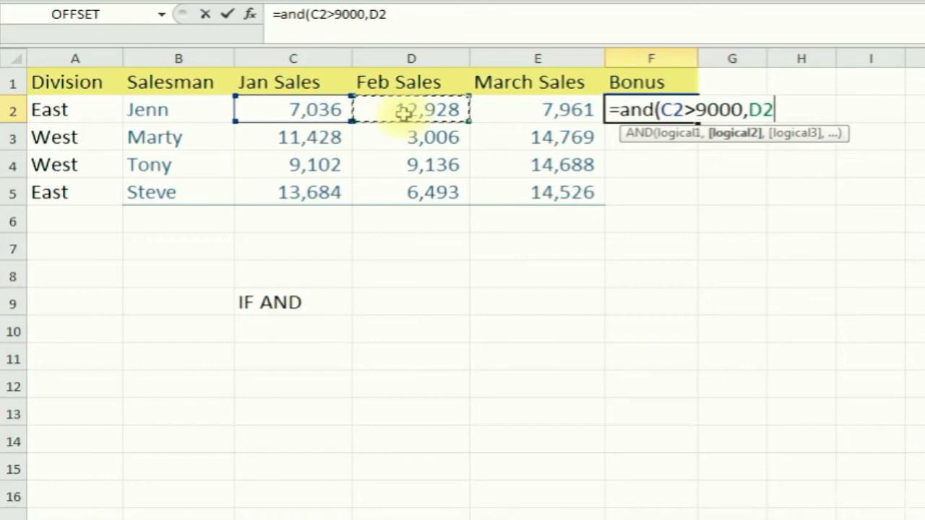
{"action": "type", "text": ">9000,"}
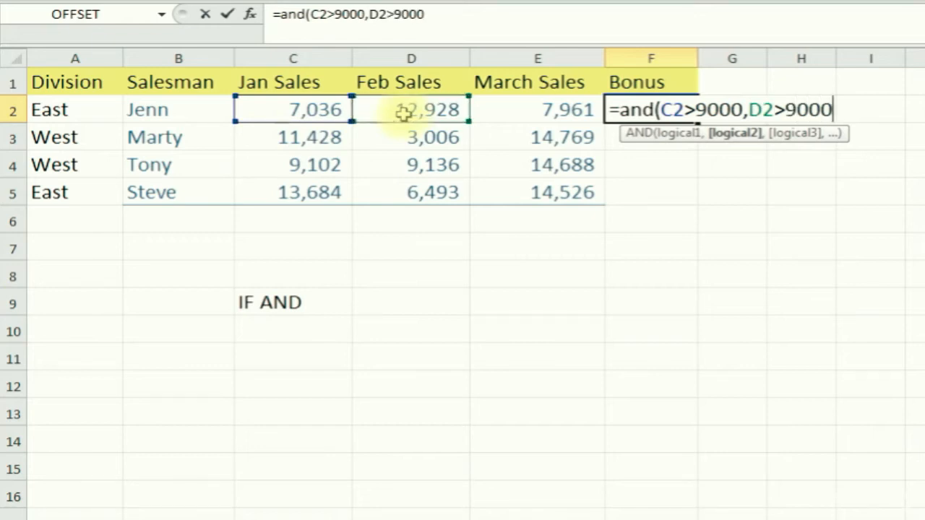
{"action": "left_click", "coordinate": [495, 111]}
{"action": "type", "text": ">90"}
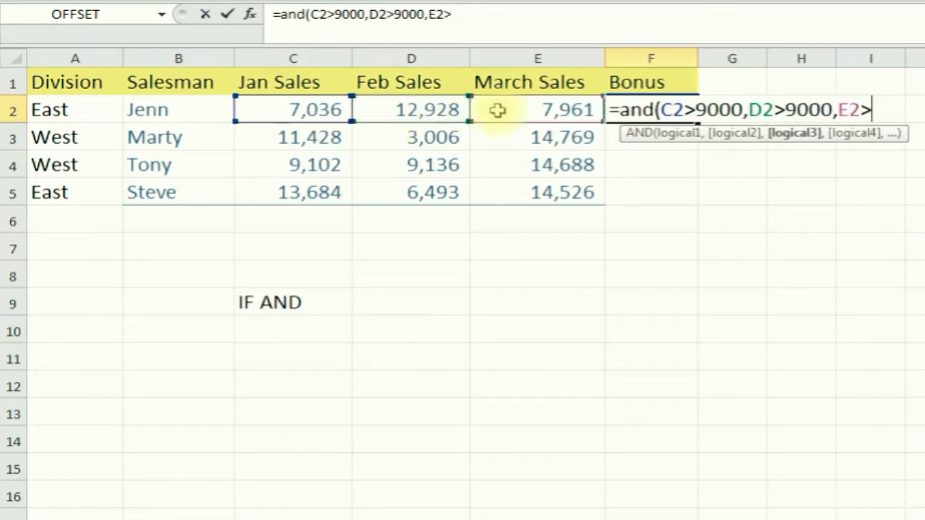
{"action": "type", "text": "00"}
{"action": "key", "text": "Return"}
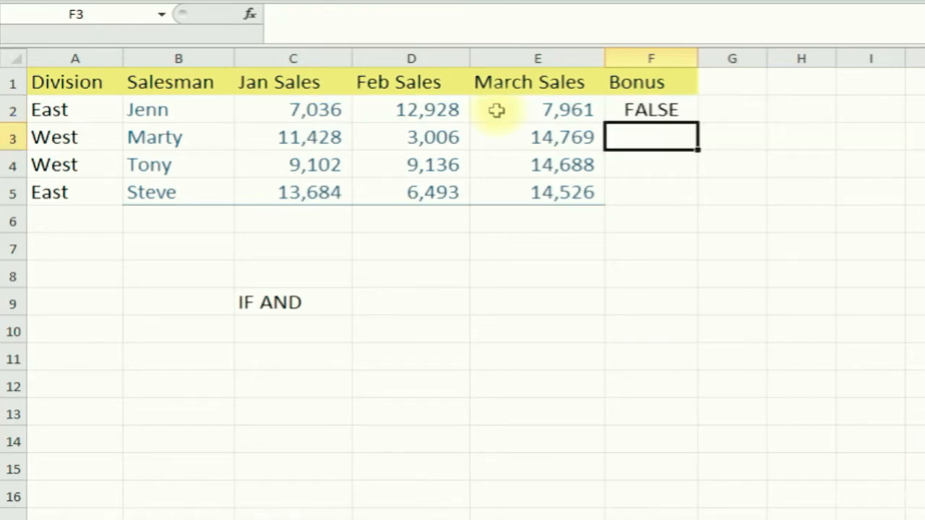
Copy F2's AND formula down to F5 and check the result for each salesman.
{"action": "left_click", "coordinate": [633, 109]}
{"action": "left_click_drag", "start_coordinate": [698, 123], "coordinate": [698, 192]}
{"action": "left_click", "coordinate": [672, 118]}
{"action": "left_click", "coordinate": [656, 141]}
{"action": "left_click", "coordinate": [657, 170]}
{"action": "left_click", "coordinate": [653, 189]}
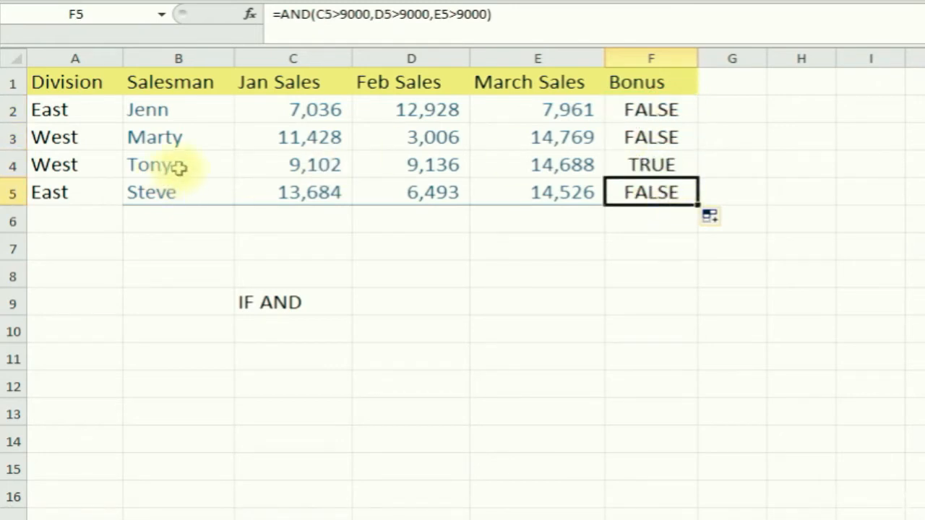
{"action": "left_click", "coordinate": [651, 110]}
{"action": "left_click", "coordinate": [649, 137]}
{"action": "left_click", "coordinate": [649, 166]}
{"action": "left_click", "coordinate": [651, 137]}
Wrap F2's AND formula in an IF function that returns 1000 when true and 0 when false.
{"action": "left_click", "coordinate": [651, 110]}
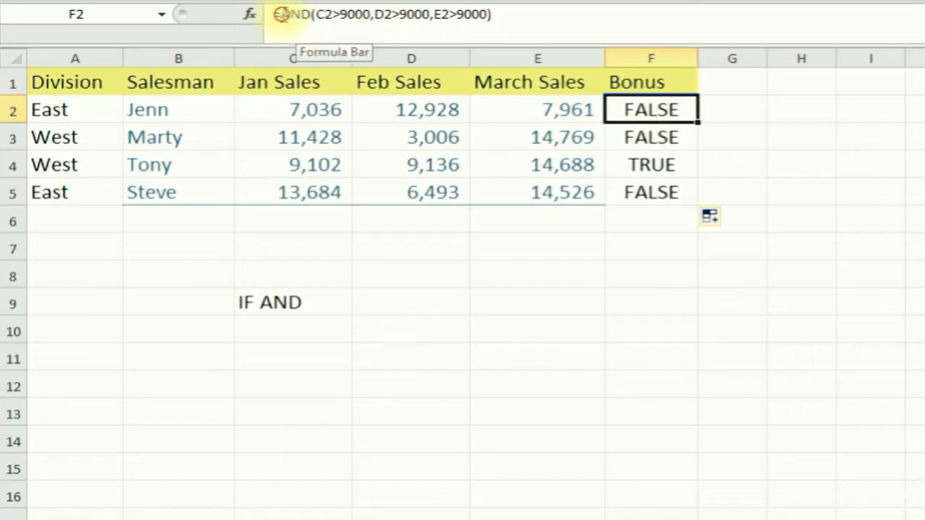
{"action": "left_click", "coordinate": [281, 14]}
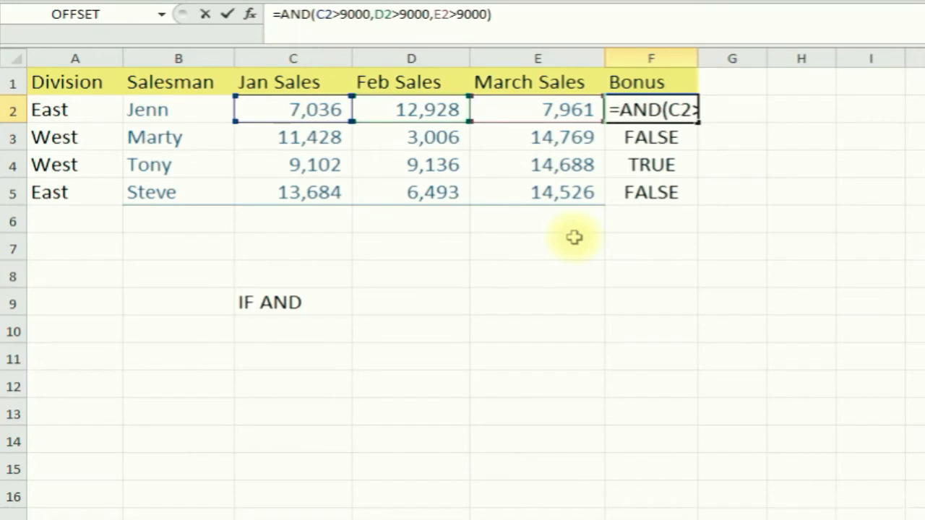
{"action": "type", "text": "if("}
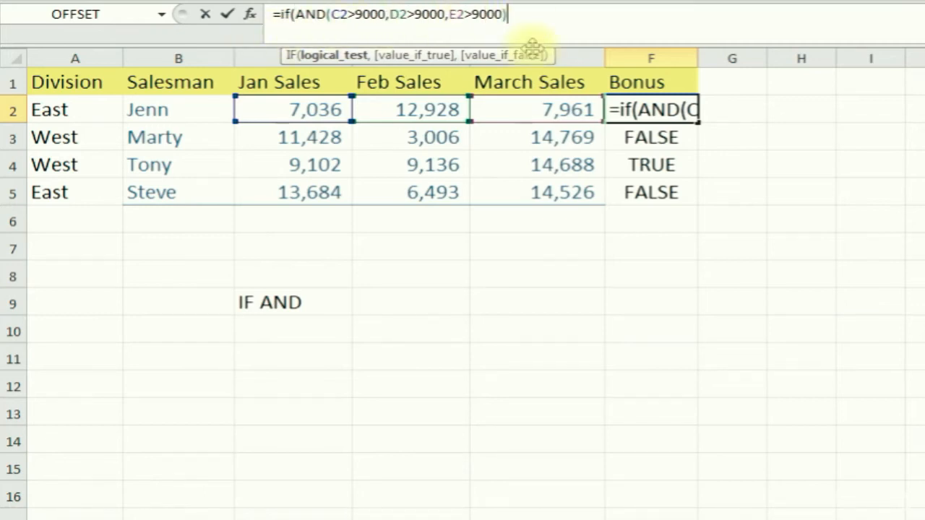
{"action": "type", "text": ","}
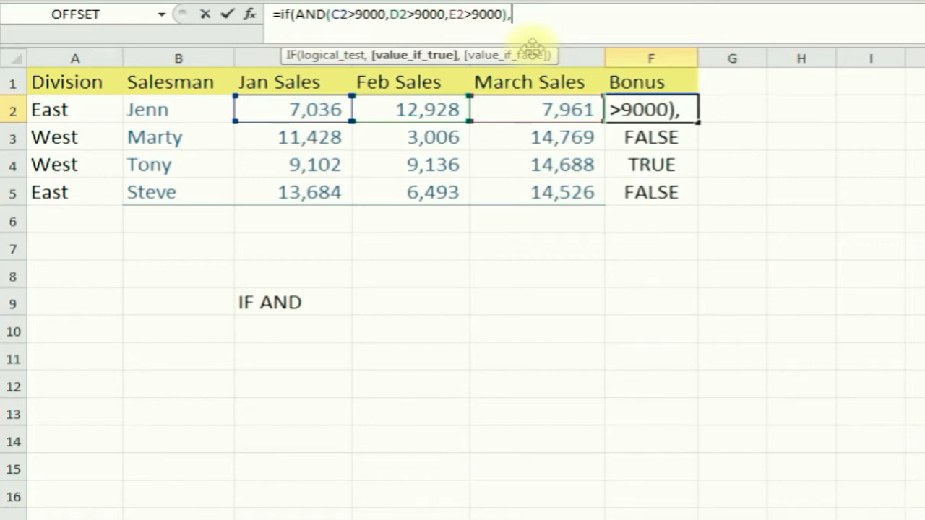
{"action": "type", "text": "1000,"}
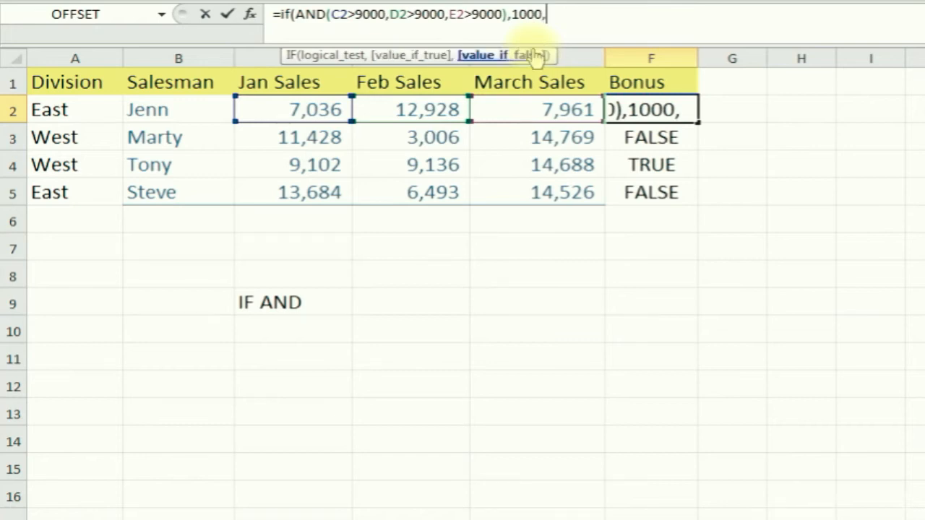
{"action": "type", "text": "0"}
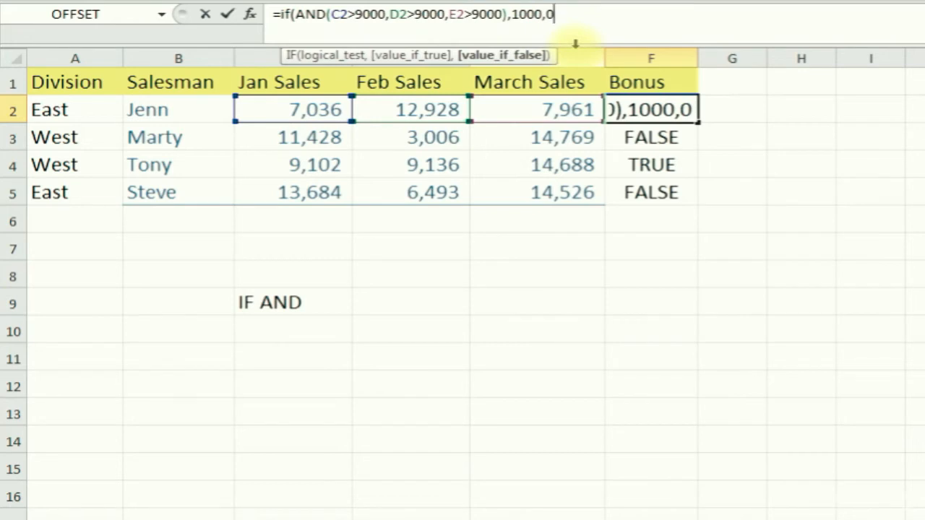
{"action": "type", "text": ")"}
{"action": "key", "text": "Return"}
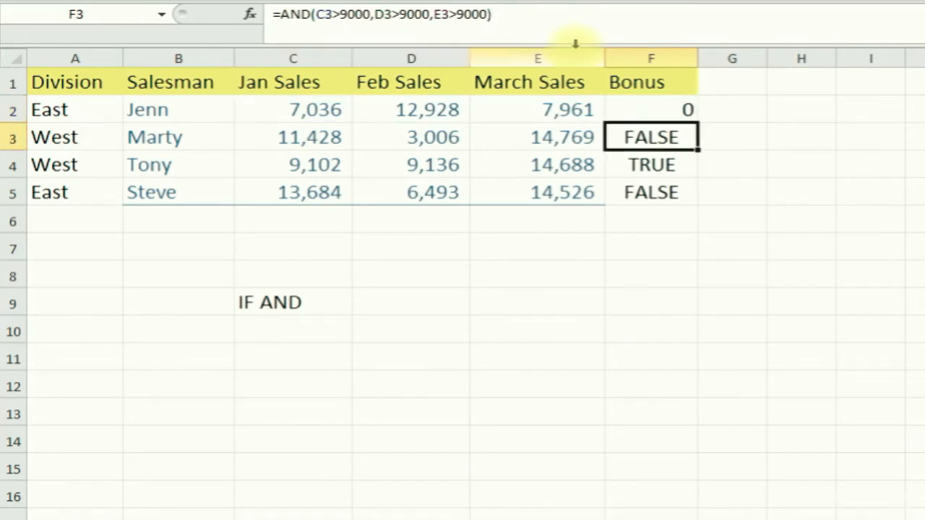
Copy F2's IF AND formula down to F5 and check the copied formulas in the Bonus column.
{"action": "left_click", "coordinate": [662, 110]}
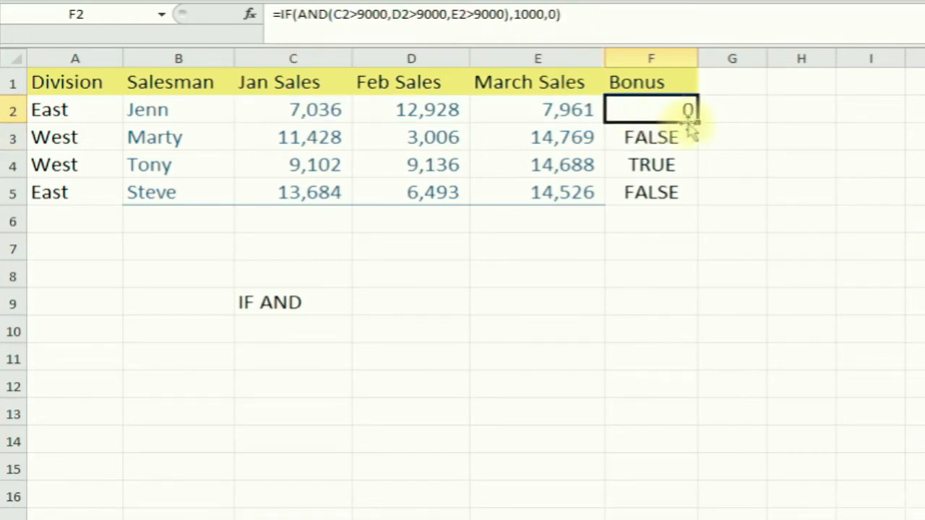
{"action": "left_click_drag", "start_coordinate": [695, 124], "coordinate": [697, 195]}
{"action": "left_click", "coordinate": [669, 114]}
{"action": "left_click", "coordinate": [659, 136]}
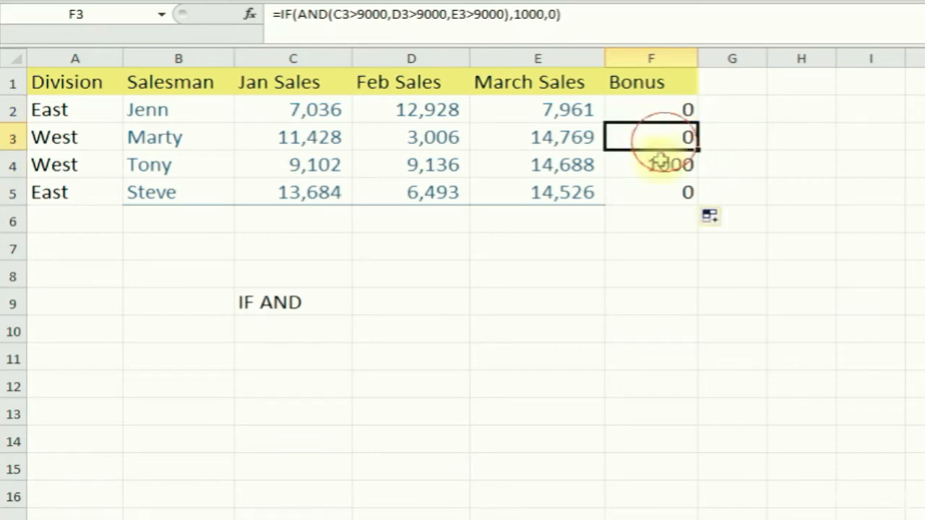
{"action": "left_click", "coordinate": [656, 162]}
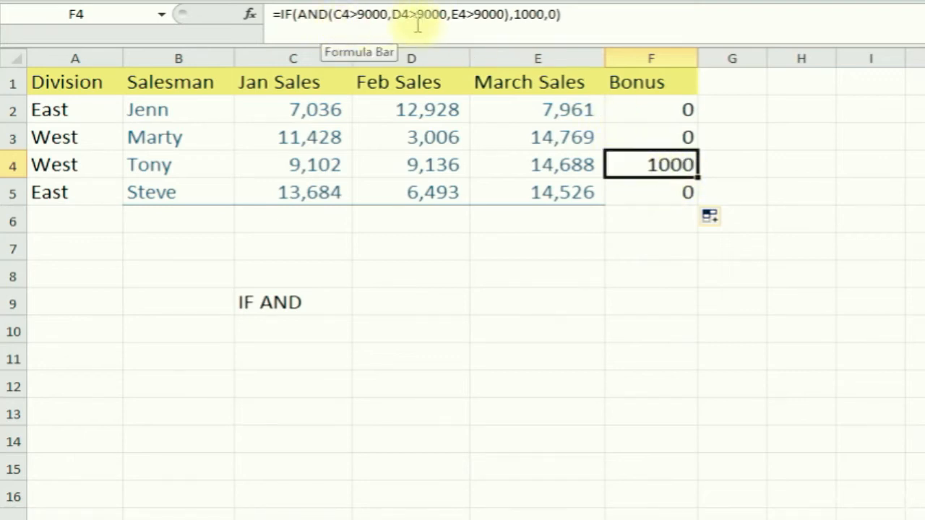
Compare row 4's January to March sales with its bonus, and check the bonus formulas in F2 to F5.
{"action": "left_click", "coordinate": [310, 166]}
{"action": "left_click", "coordinate": [425, 170]}
{"action": "left_click", "coordinate": [547, 169]}
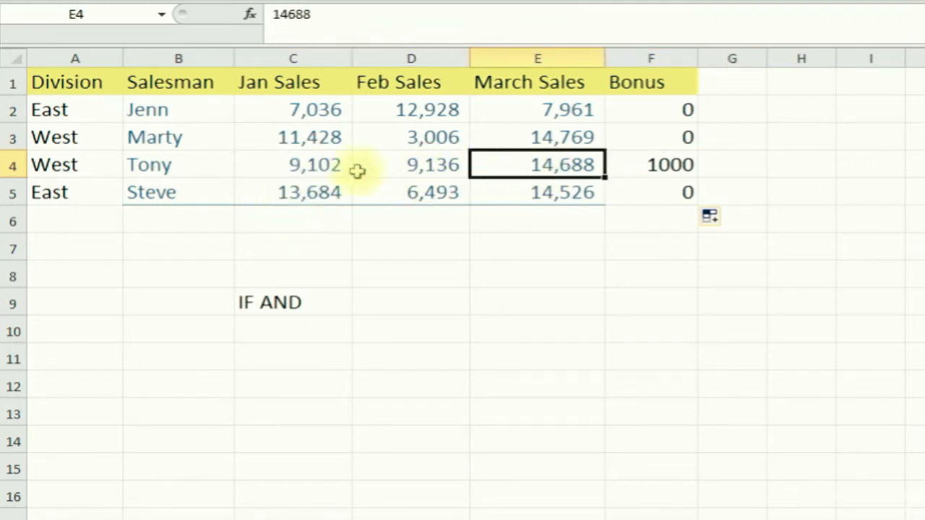
{"action": "left_click", "coordinate": [651, 165]}
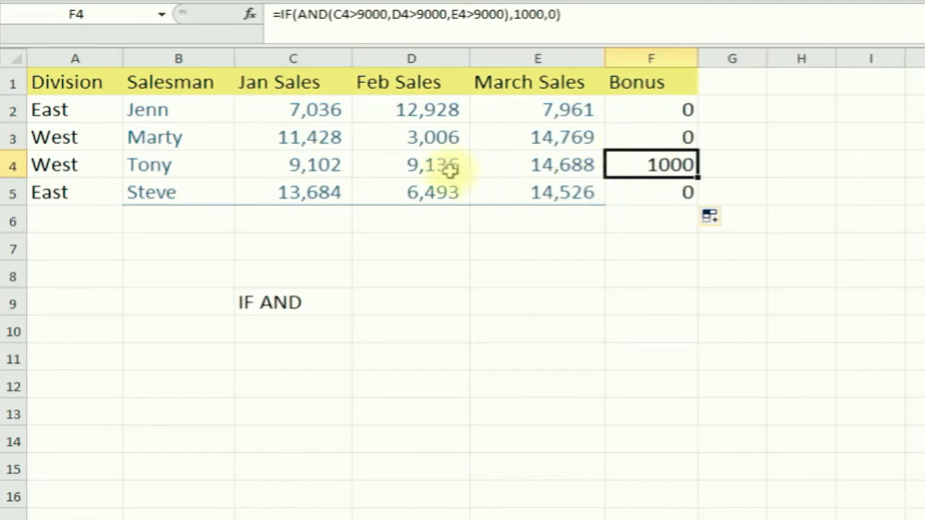
{"action": "left_click", "coordinate": [623, 114]}
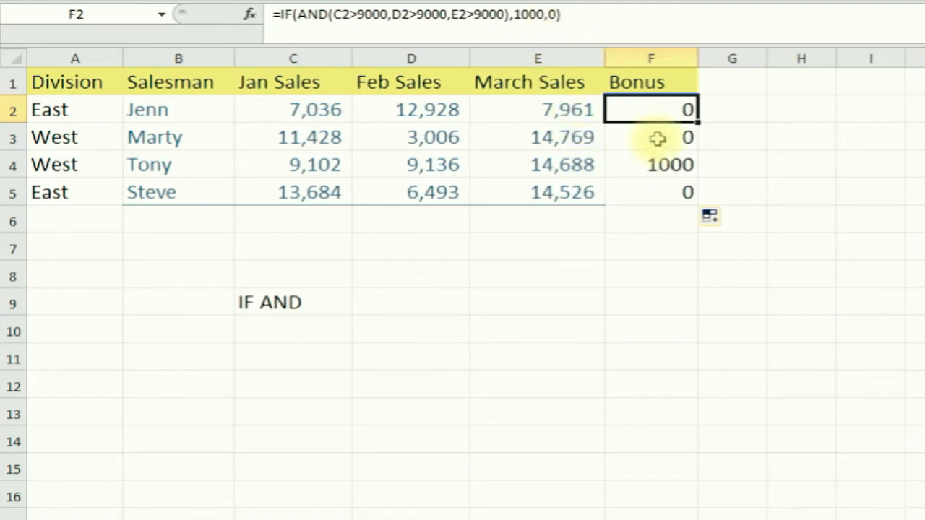
{"action": "left_click", "coordinate": [651, 192]}
{"action": "left_click", "coordinate": [654, 165]}
{"action": "left_click", "coordinate": [653, 137]}
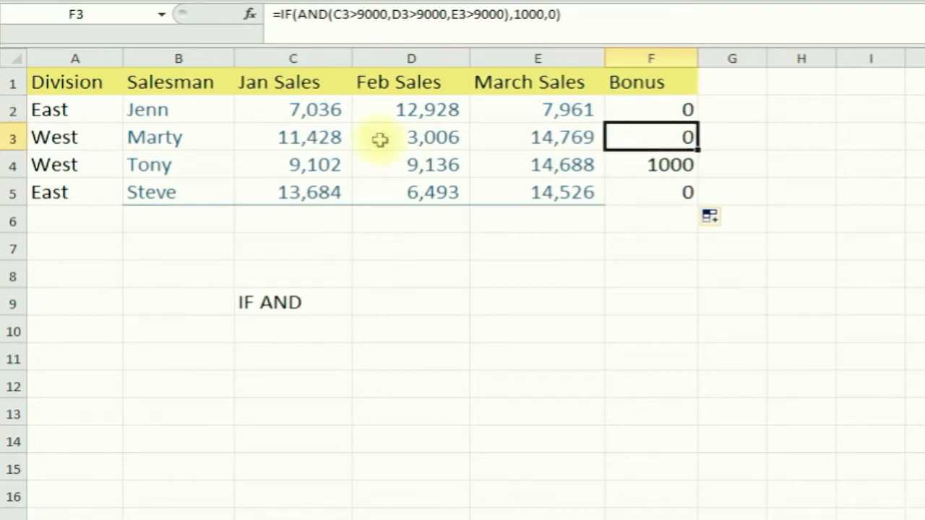
{"action": "left_click", "coordinate": [665, 113]}
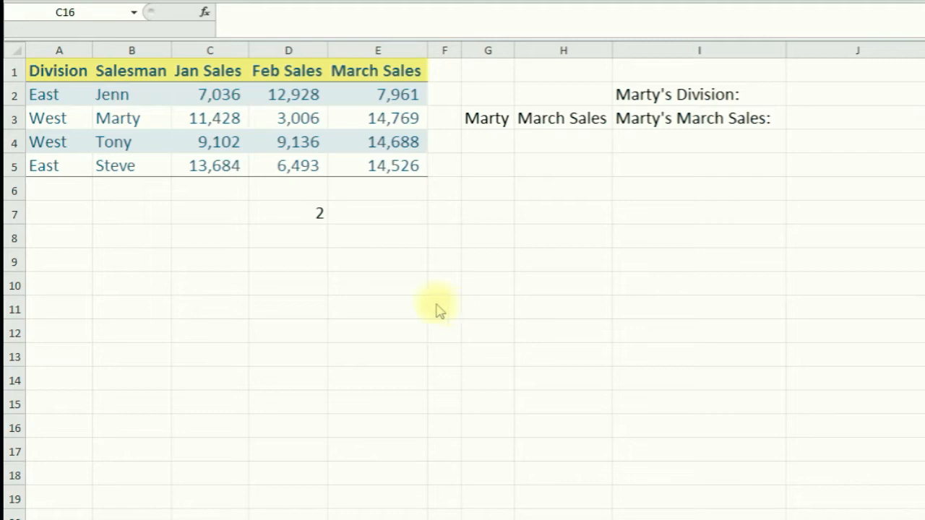
Clear the leftover value from cell D7 below the Feb Sales column.
{"action": "left_click", "coordinate": [306, 218]}
{"action": "key", "text": "Delete"}
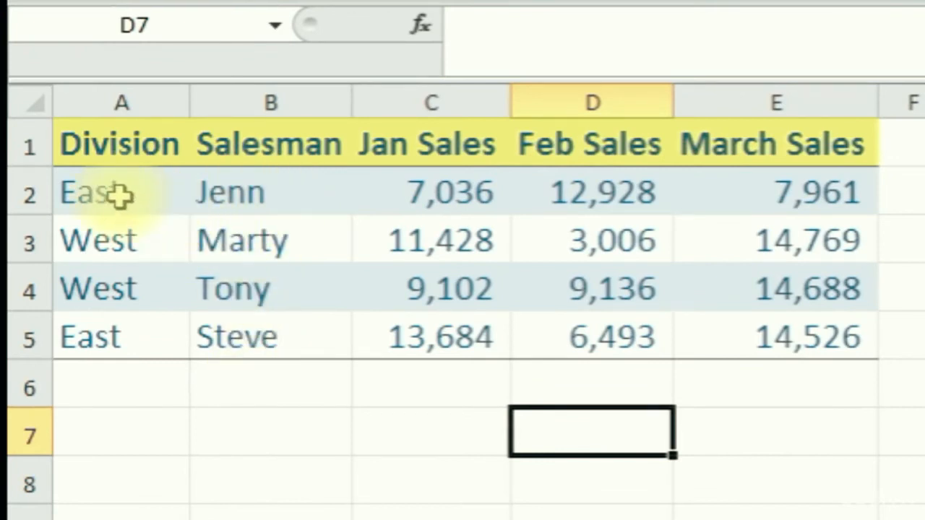
Review the Division column and the January, February and March sales figures in the table.
{"action": "left_click", "coordinate": [115, 244]}
{"action": "left_click", "coordinate": [440, 196]}
{"action": "left_click", "coordinate": [404, 240]}
{"action": "left_click", "coordinate": [623, 189]}
{"action": "left_click", "coordinate": [608, 245]}
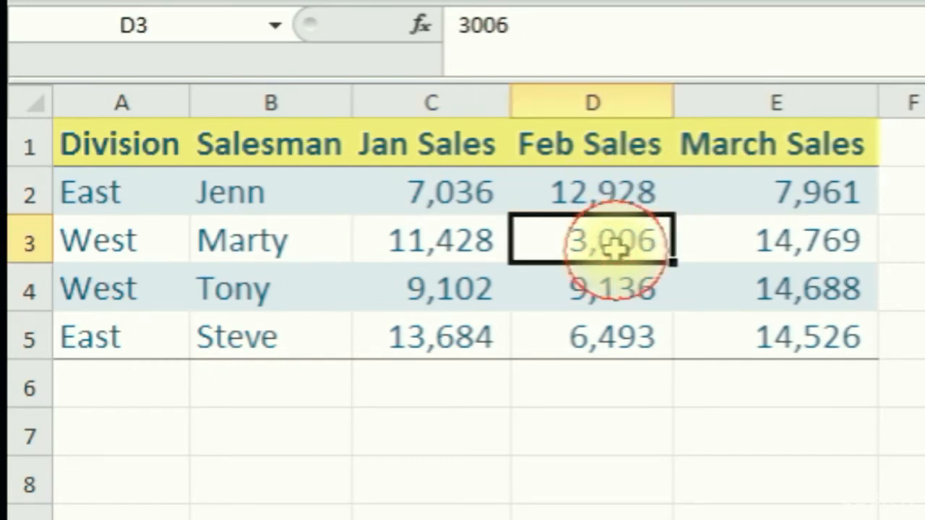
{"action": "left_click", "coordinate": [610, 336]}
{"action": "left_click", "coordinate": [755, 293]}
{"action": "left_click", "coordinate": [783, 206]}
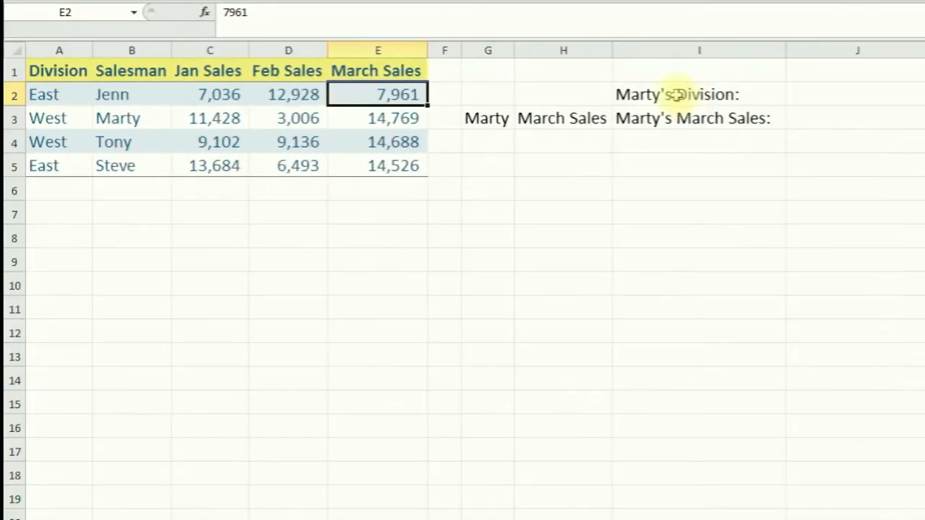
Examine the division lookup label in I2 and the row 3 salesman's division and monthly sales in the table.
{"action": "left_click", "coordinate": [643, 92]}
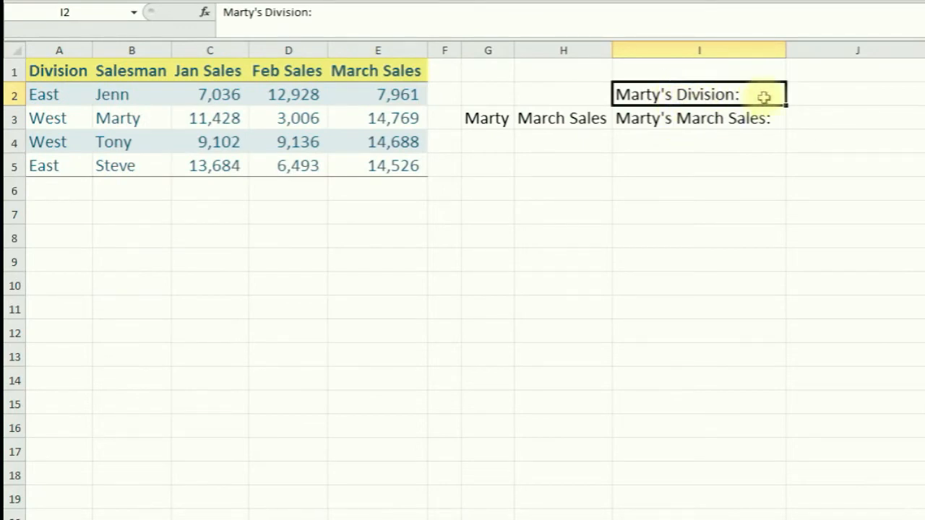
{"action": "left_click", "coordinate": [821, 96]}
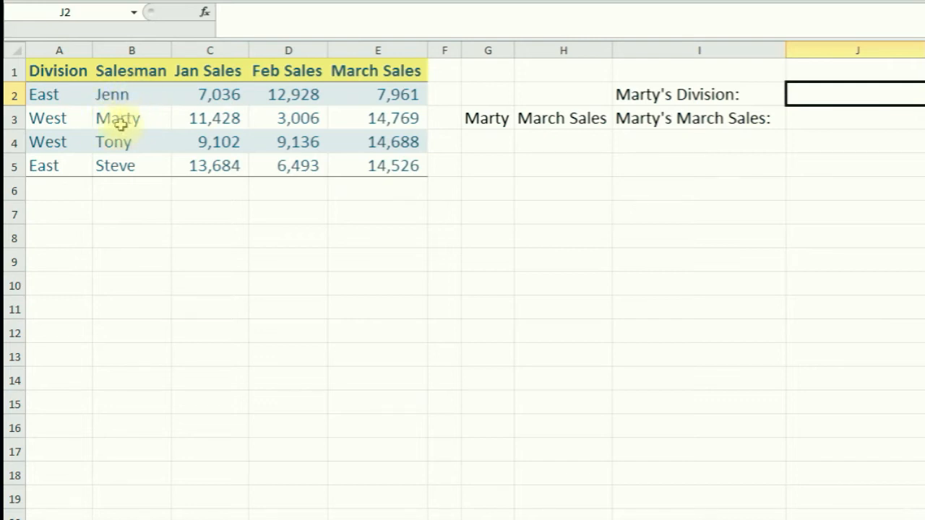
{"action": "left_click", "coordinate": [118, 124]}
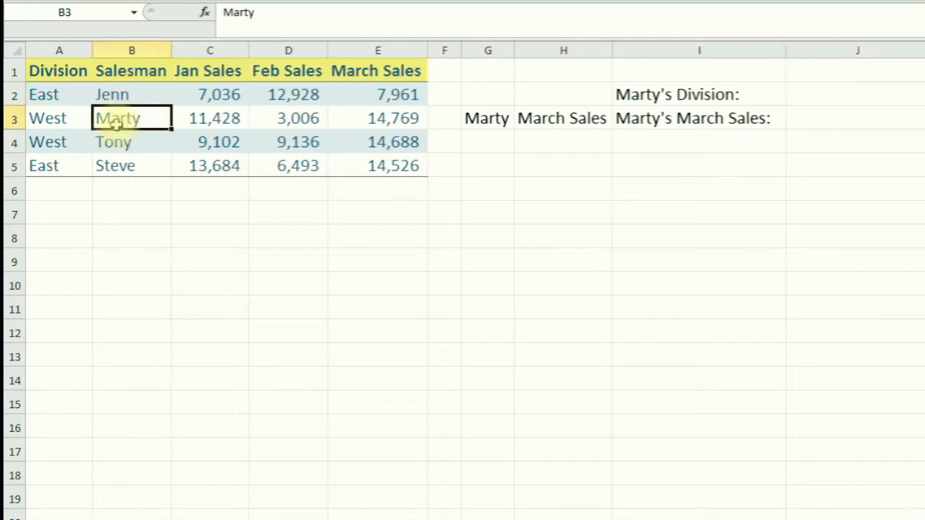
{"action": "left_click", "coordinate": [57, 121]}
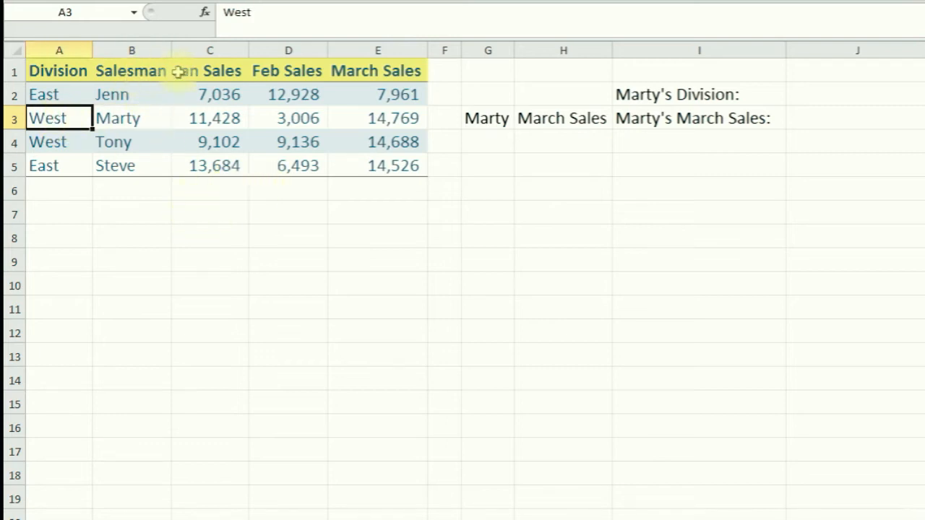
{"action": "left_click", "coordinate": [125, 119]}
{"action": "left_click_drag", "start_coordinate": [124, 119], "coordinate": [362, 119]}
{"action": "left_click", "coordinate": [225, 118]}
{"action": "left_click", "coordinate": [309, 119]}
{"action": "left_click", "coordinate": [369, 119]}
{"action": "left_click", "coordinate": [128, 119]}
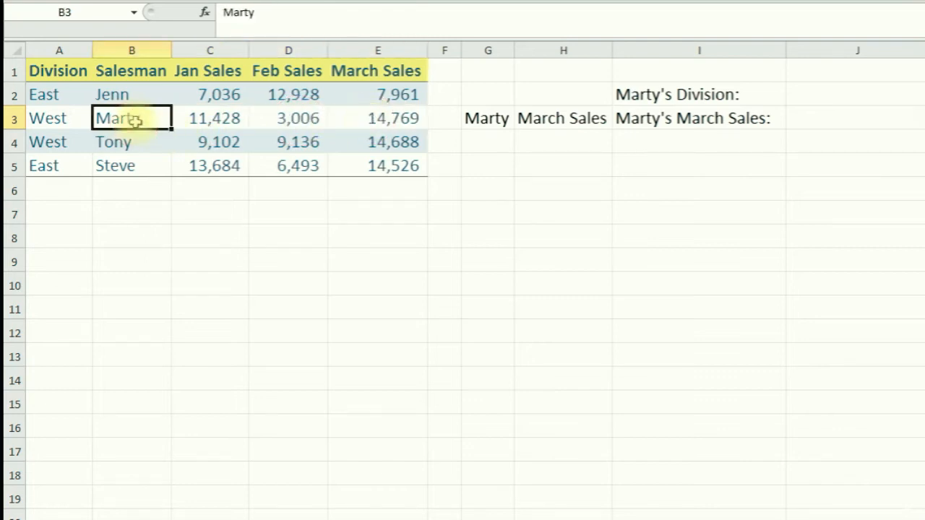
{"action": "left_click", "coordinate": [132, 170]}
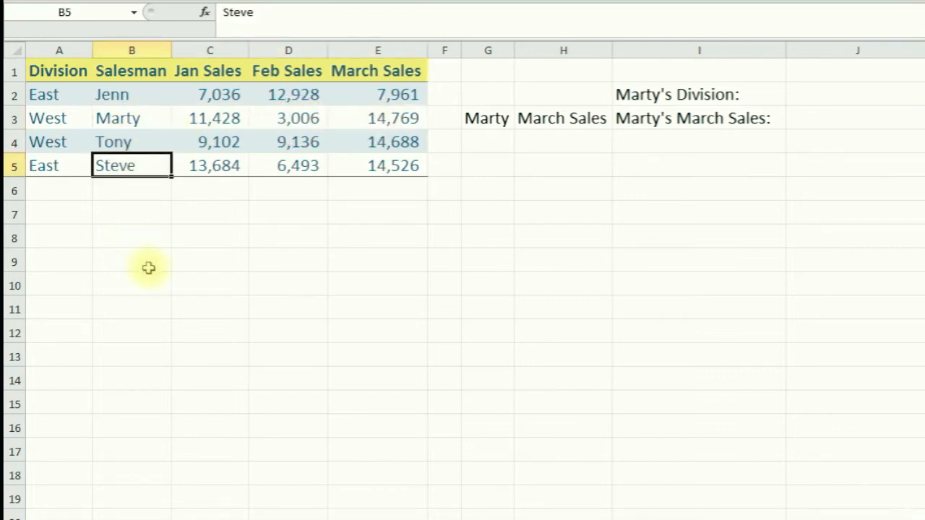
{"action": "left_click", "coordinate": [227, 253]}
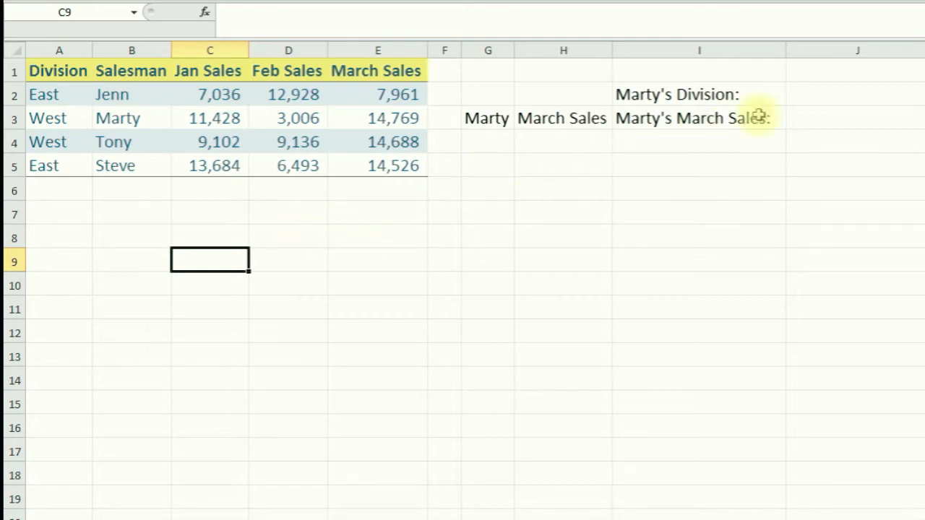
Find the INDEX function by searching for index and start it in J2 with the array, row and column arguments.
{"action": "left_click", "coordinate": [817, 99]}
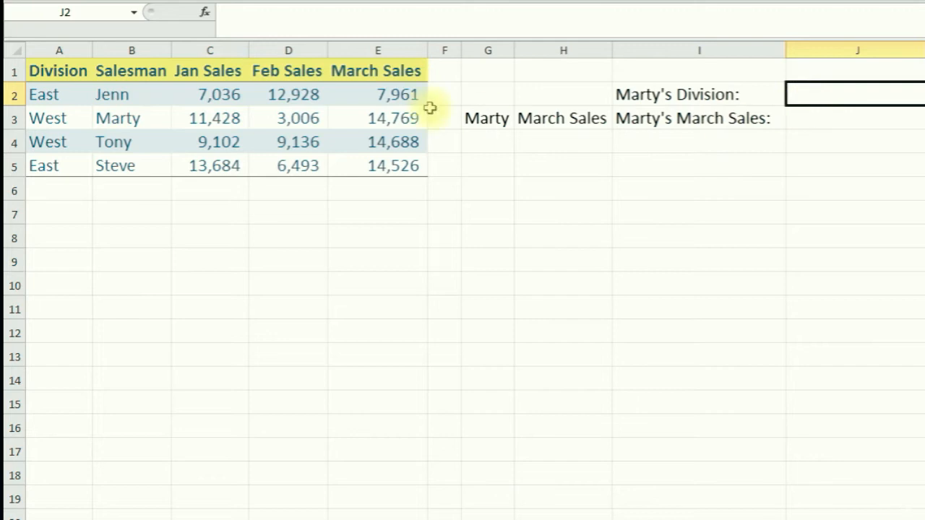
{"action": "left_click", "coordinate": [206, 15]}
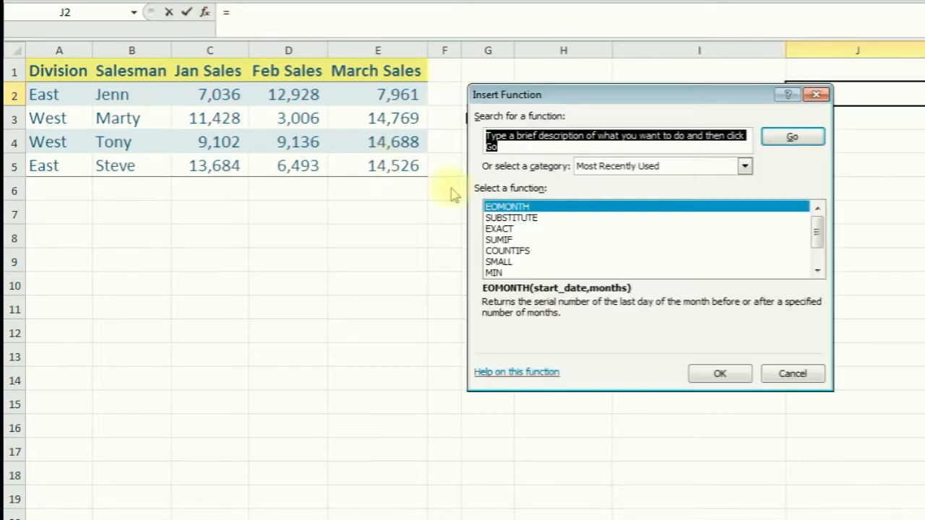
{"action": "type", "text": "in"}
{"action": "key", "text": "Return"}
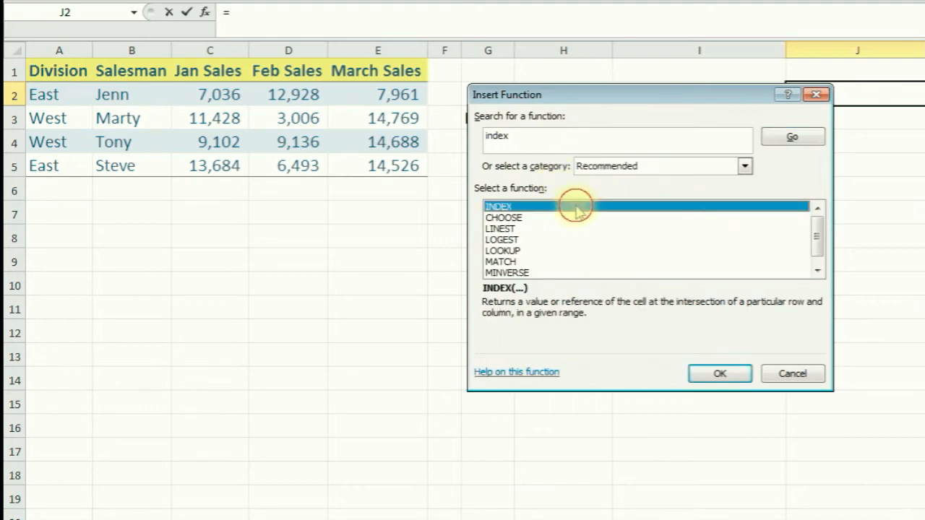
{"action": "double_click", "coordinate": [575, 207]}
{"action": "left_click", "coordinate": [686, 284]}
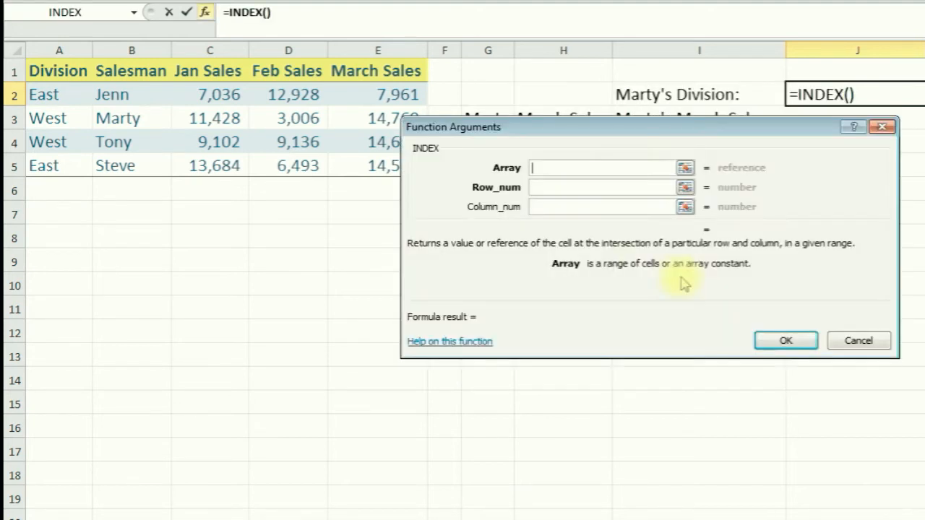
{"action": "left_click_drag", "start_coordinate": [599, 134], "coordinate": [409, 240]}
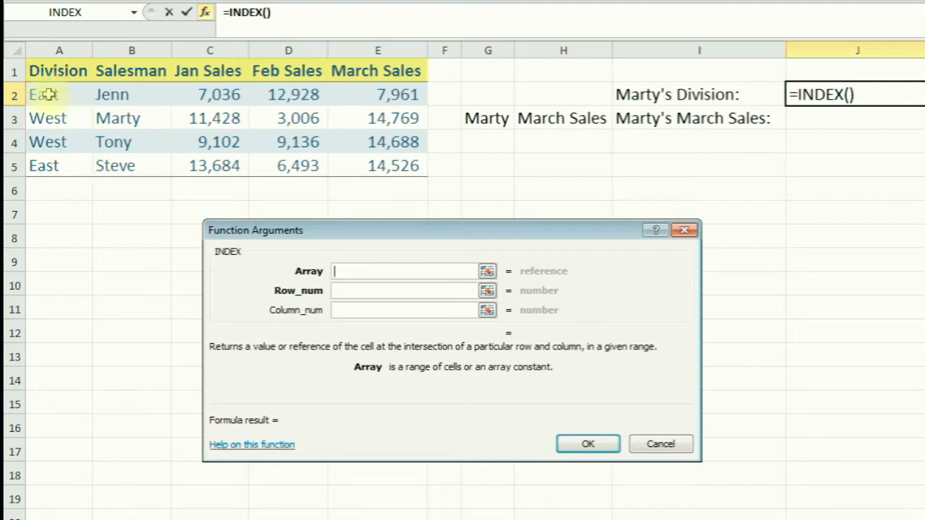
Complete the INDEX formula in J2 with array A2:A5 and row number 2, and check it against row 3.
{"action": "left_click_drag", "start_coordinate": [50, 95], "coordinate": [47, 159]}
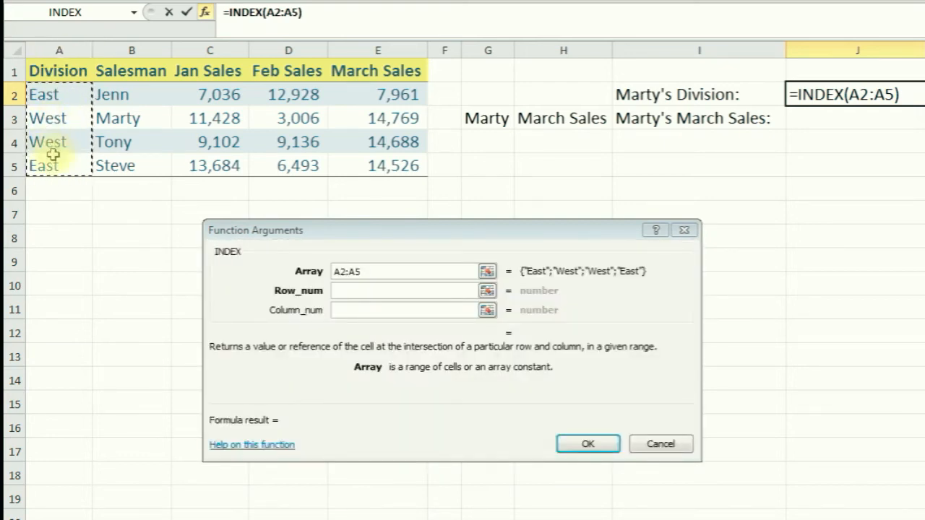
{"action": "left_click", "coordinate": [361, 290]}
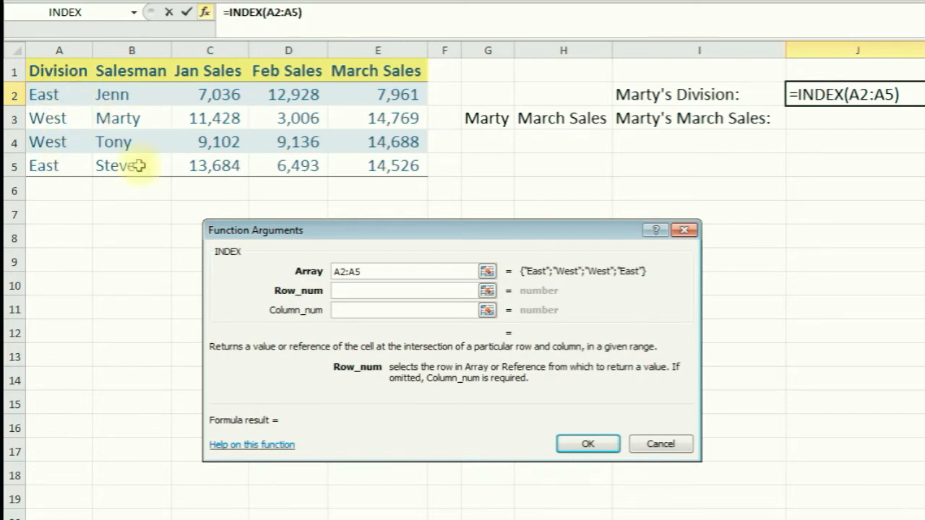
{"action": "type", "text": "2"}
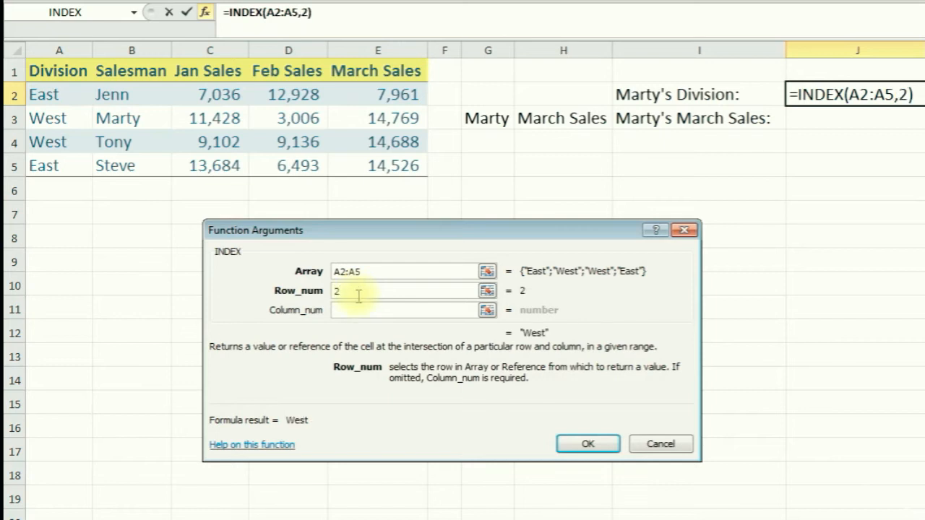
{"action": "left_click", "coordinate": [588, 442]}
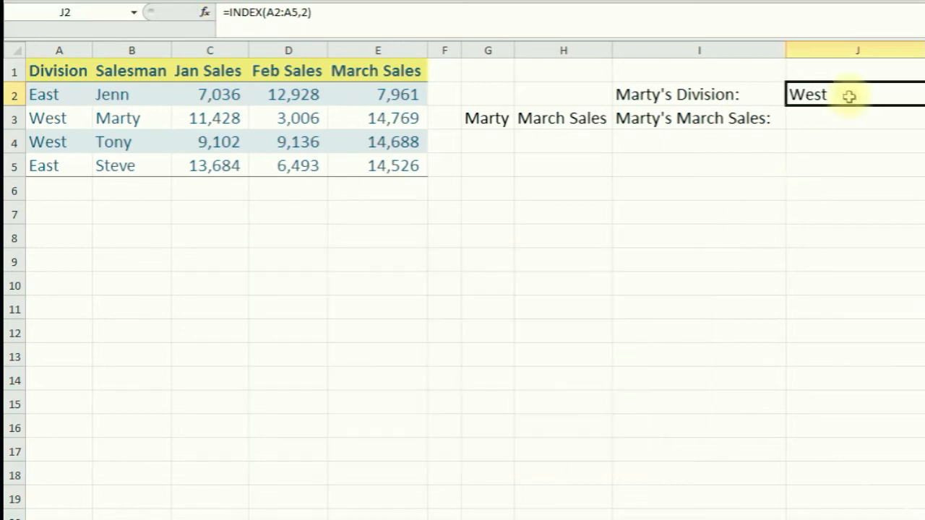
{"action": "left_click", "coordinate": [45, 118]}
{"action": "left_click", "coordinate": [118, 120]}
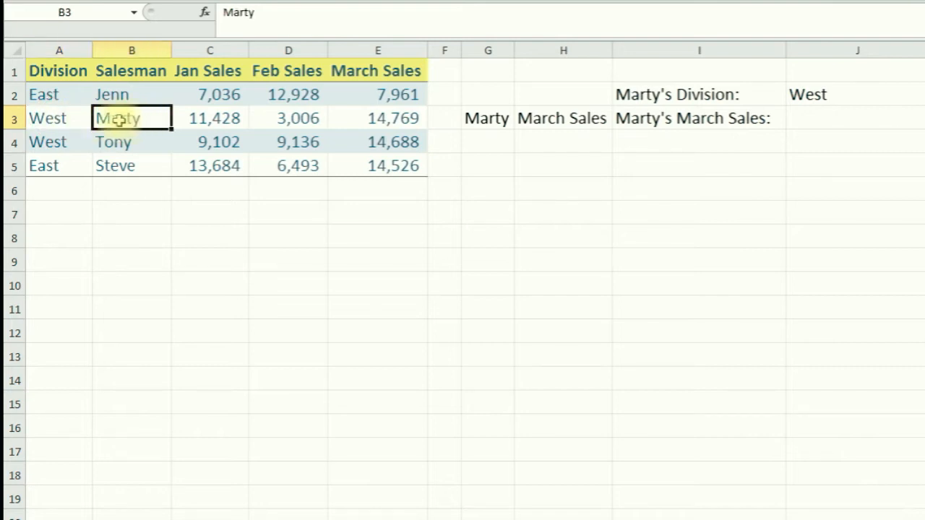
Compare the row 3 salesman and division cells with the INDEX formula in J2.
{"action": "left_click", "coordinate": [60, 119]}
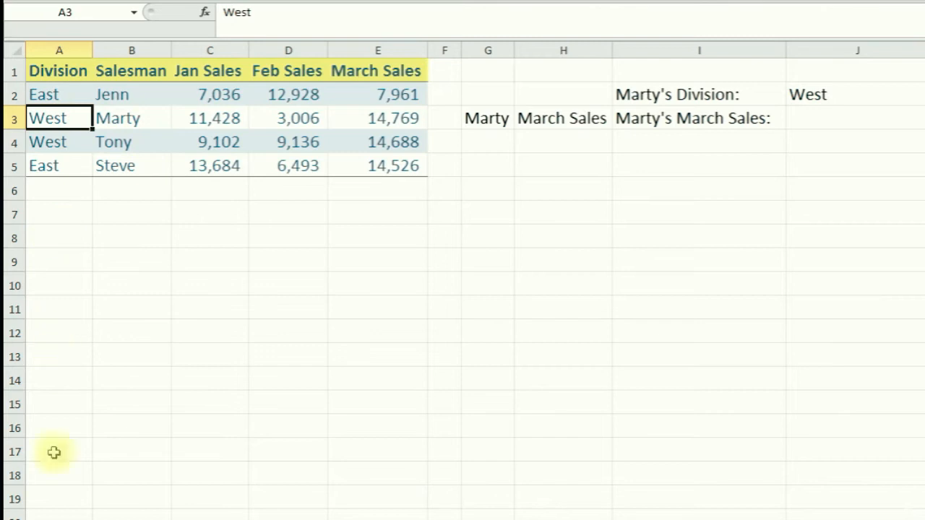
{"action": "left_click", "coordinate": [138, 121]}
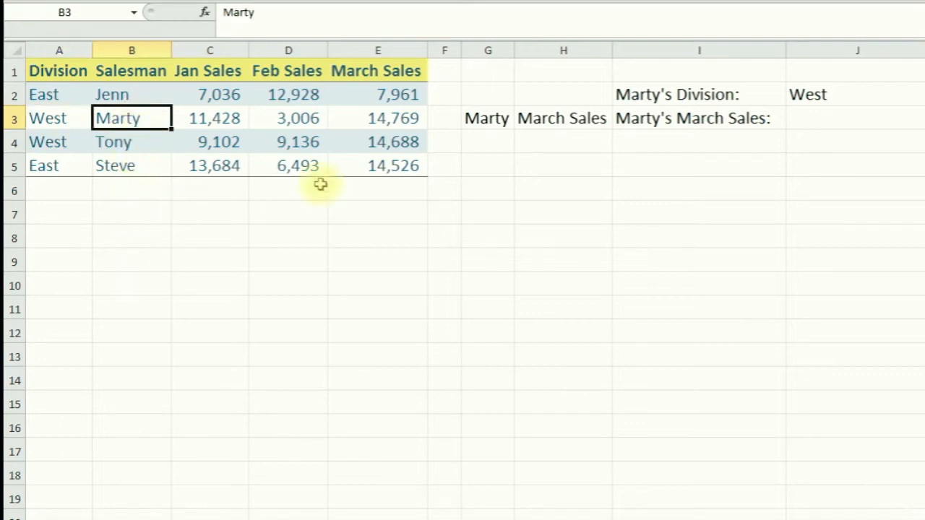
{"action": "left_click", "coordinate": [79, 119]}
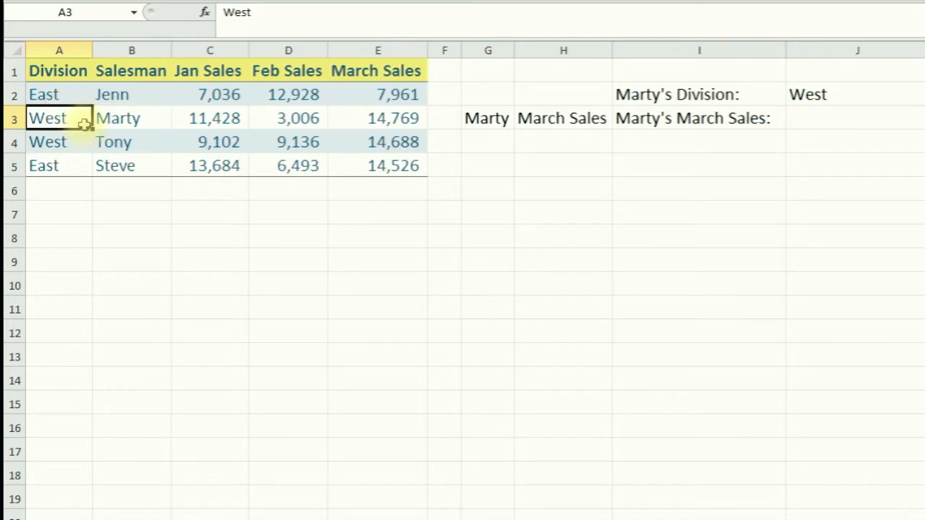
{"action": "left_click", "coordinate": [810, 94]}
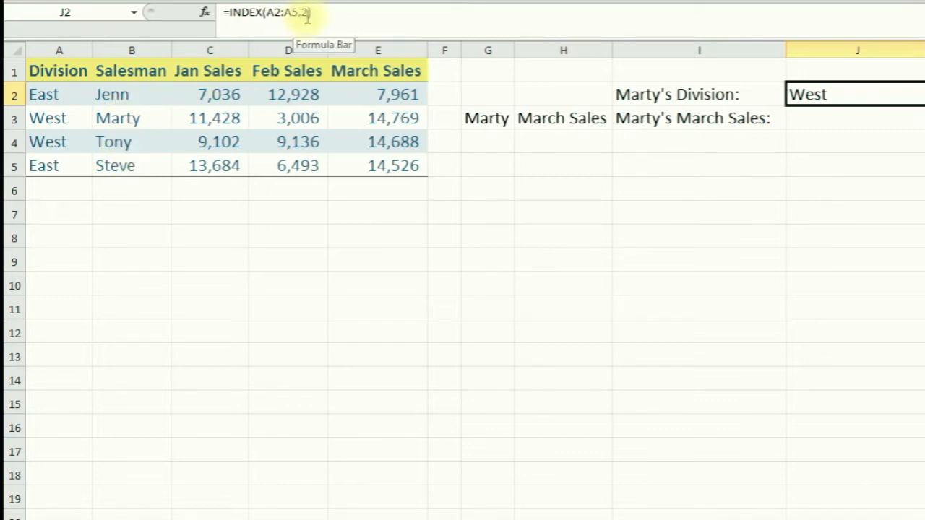
Search for the MATCH function and insert it in J4, keeping the sales table in view.
{"action": "left_click", "coordinate": [800, 147]}
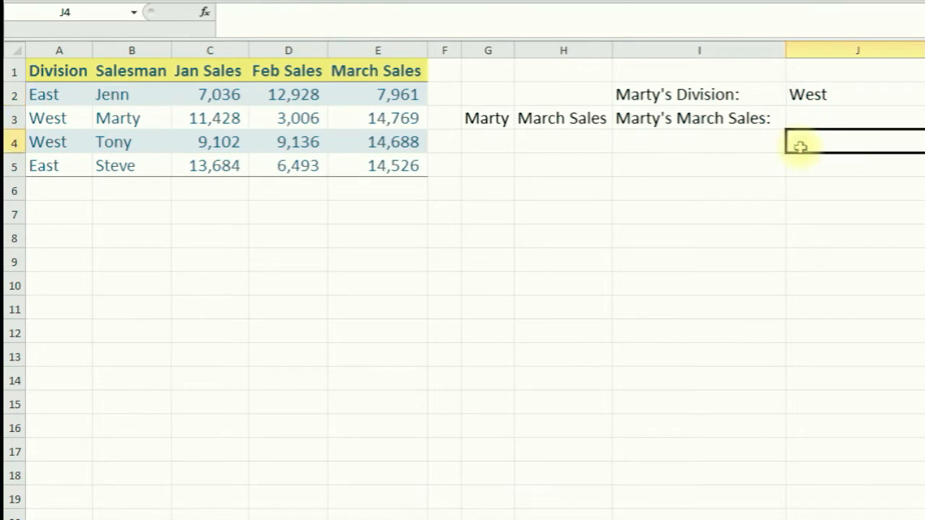
{"action": "left_click", "coordinate": [205, 15]}
{"action": "type", "text": "match"}
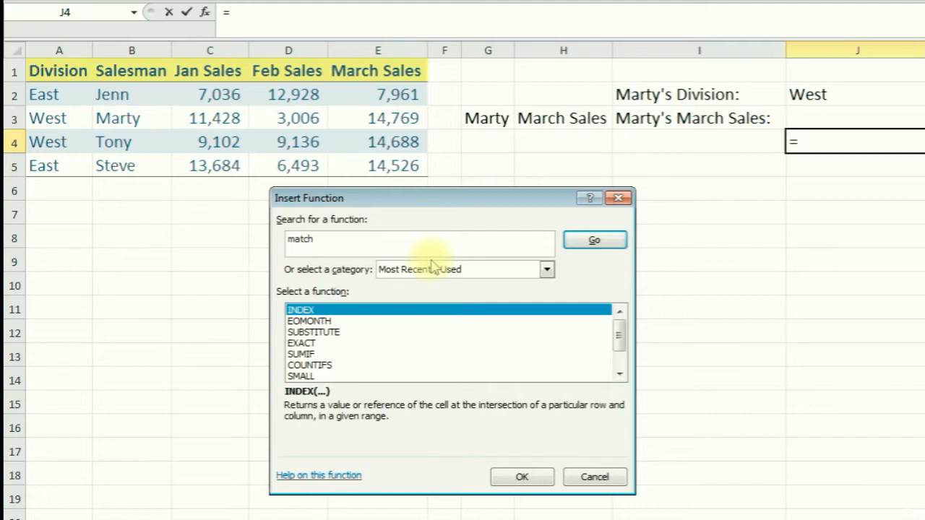
{"action": "key", "text": "Return"}
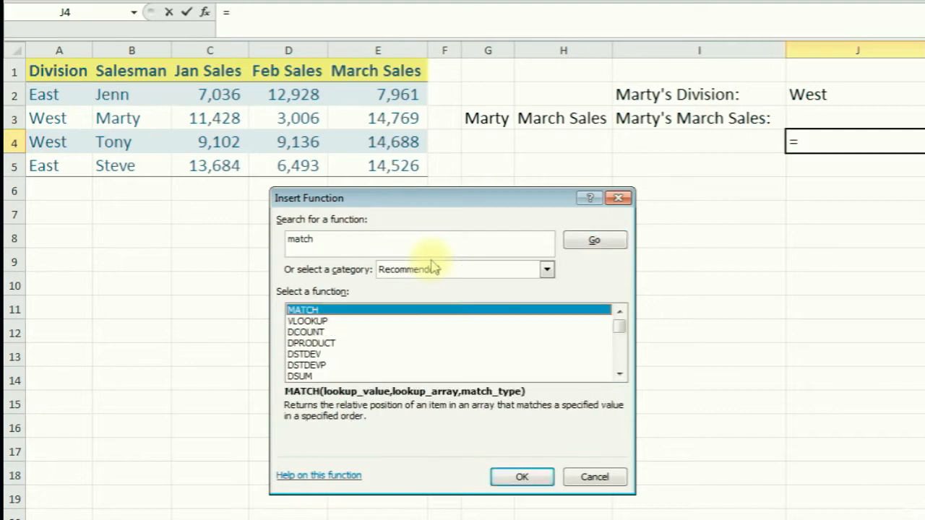
{"action": "double_click", "coordinate": [359, 310]}
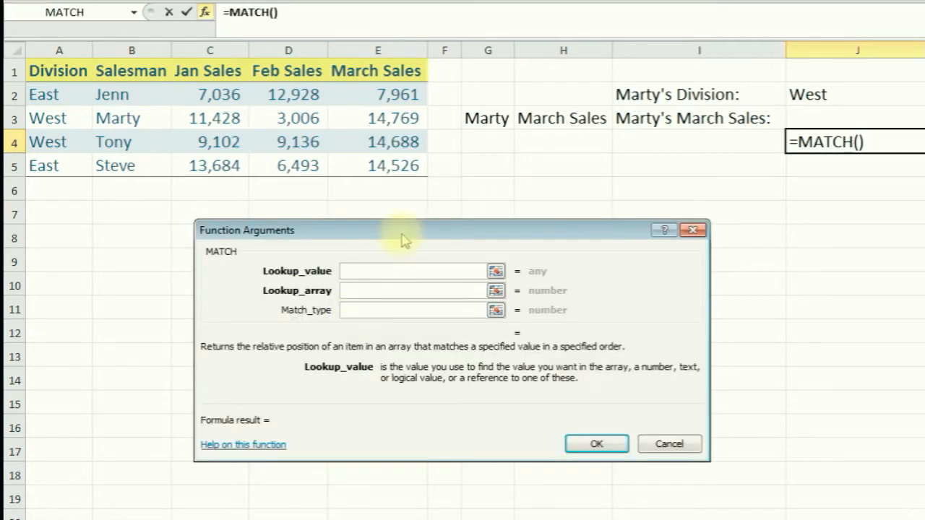
{"action": "left_click_drag", "start_coordinate": [402, 232], "coordinate": [325, 227]}
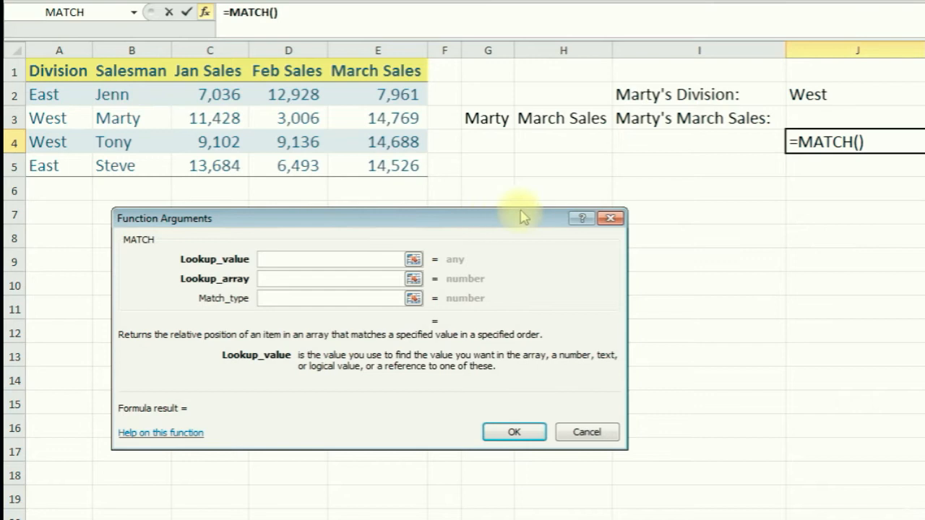
Complete the MATCH formula in J4 with lookup value G3, lookup array B2:B5 and match type 0.
{"action": "left_click", "coordinate": [486, 117]}
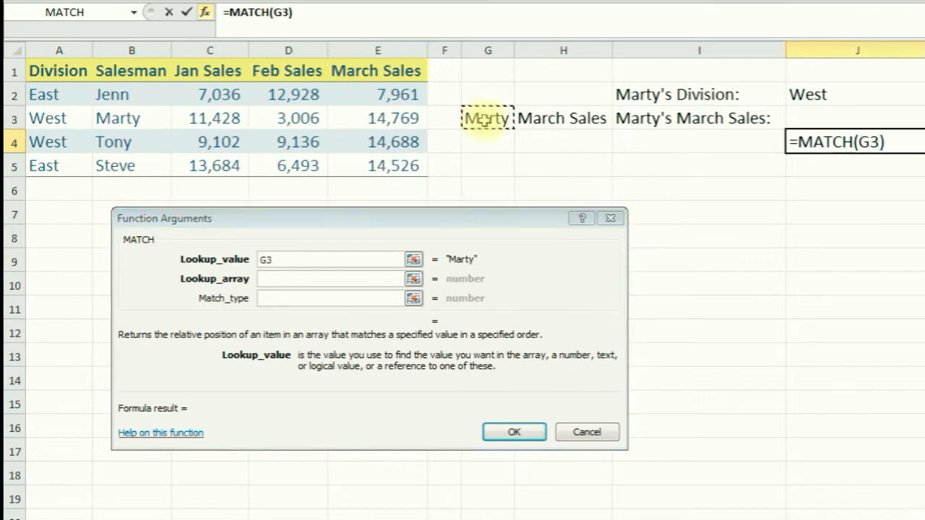
{"action": "left_click", "coordinate": [286, 280]}
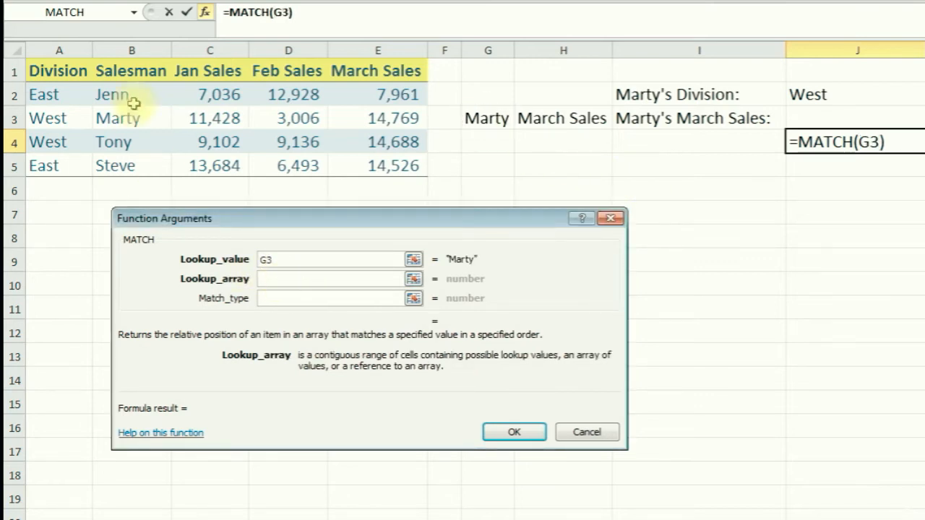
{"action": "left_click_drag", "start_coordinate": [124, 97], "coordinate": [127, 165]}
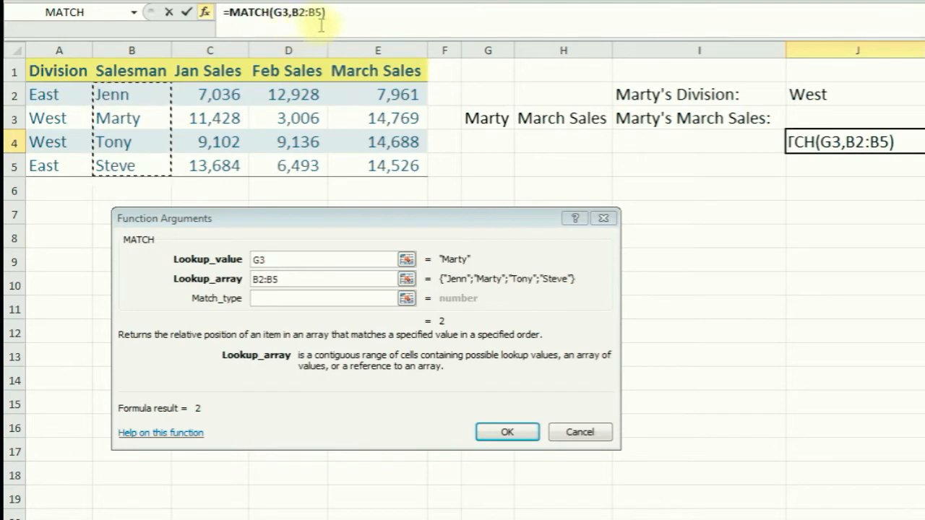
{"action": "left_click", "coordinate": [275, 299]}
{"action": "type", "text": "0"}
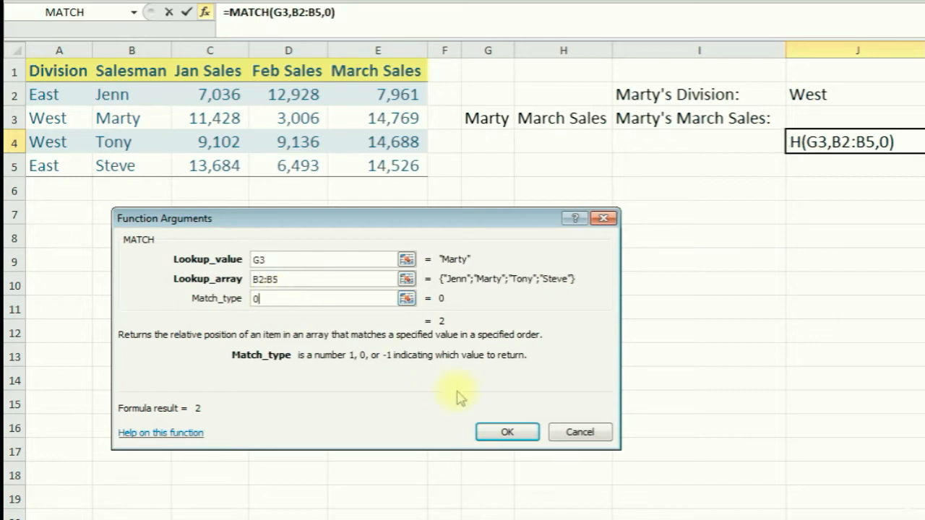
{"action": "left_click", "coordinate": [507, 432]}
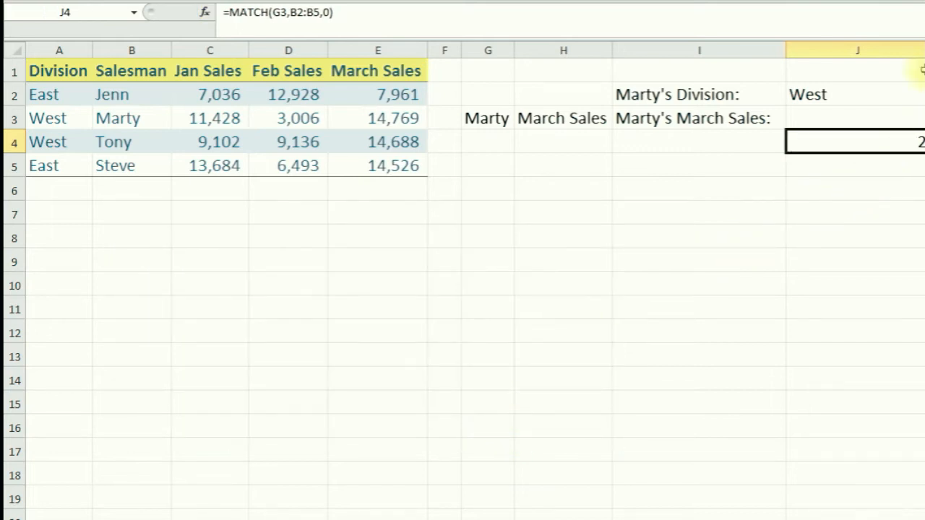
Narrow column J slightly and check the J4 position against the salesman names in column B.
{"action": "left_click_drag", "start_coordinate": [922, 52], "coordinate": [918, 52]}
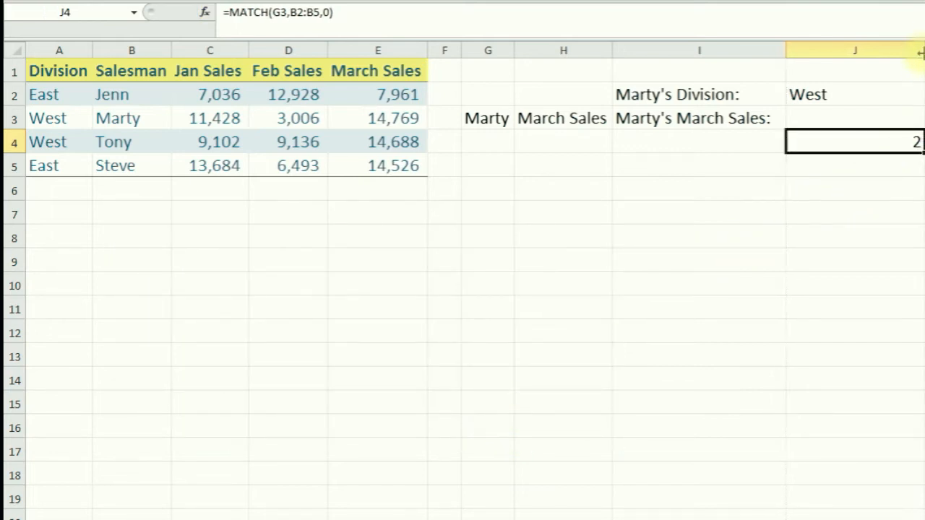
{"action": "left_click", "coordinate": [117, 94]}
{"action": "left_click", "coordinate": [121, 120]}
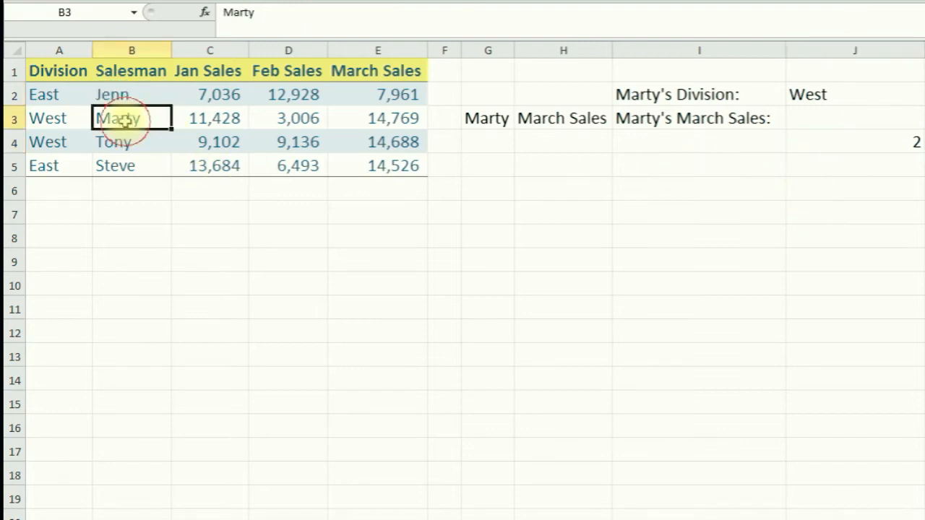
{"action": "left_click", "coordinate": [828, 137]}
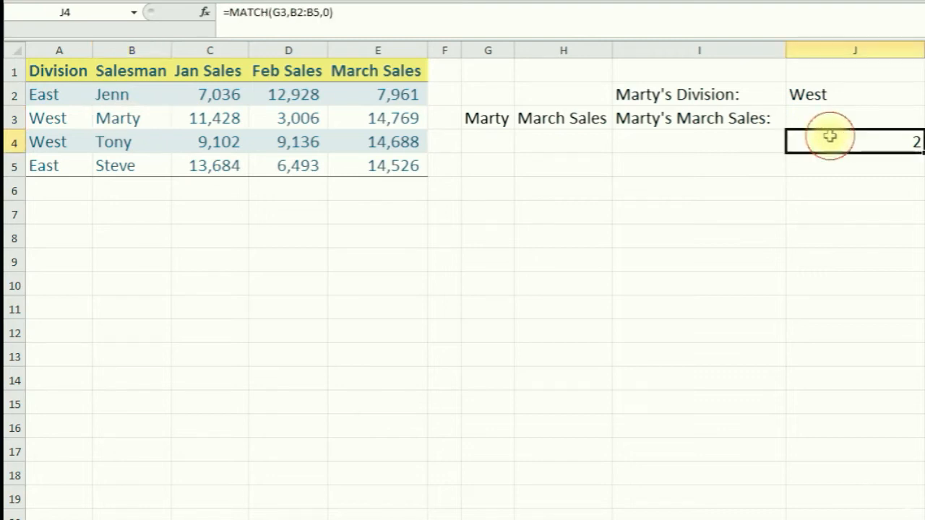
Copy MATCH(G3,B2:B5,0) from J4 into the J2 INDEX formula in place of its row number, and clear J4.
{"action": "left_click_drag", "start_coordinate": [334, 12], "coordinate": [229, 10]}
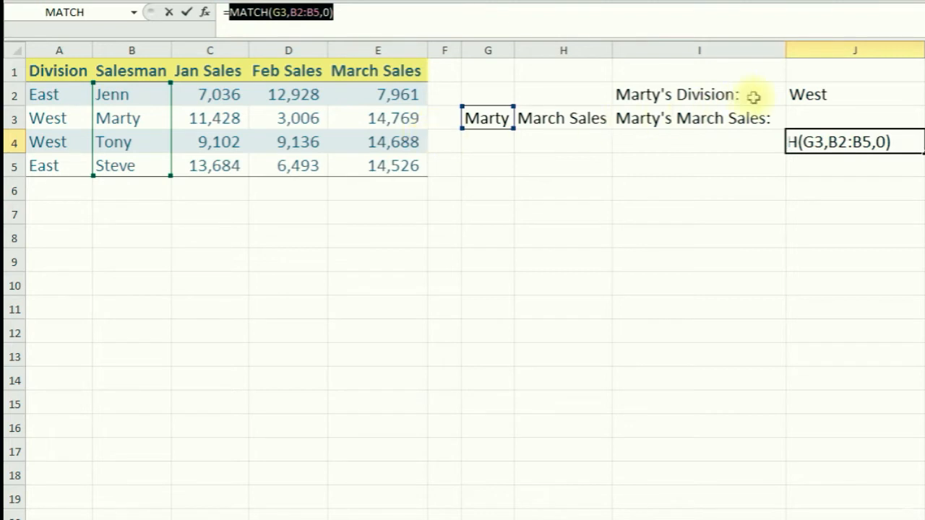
{"action": "key", "text": "Escape"}
{"action": "left_click", "coordinate": [813, 95]}
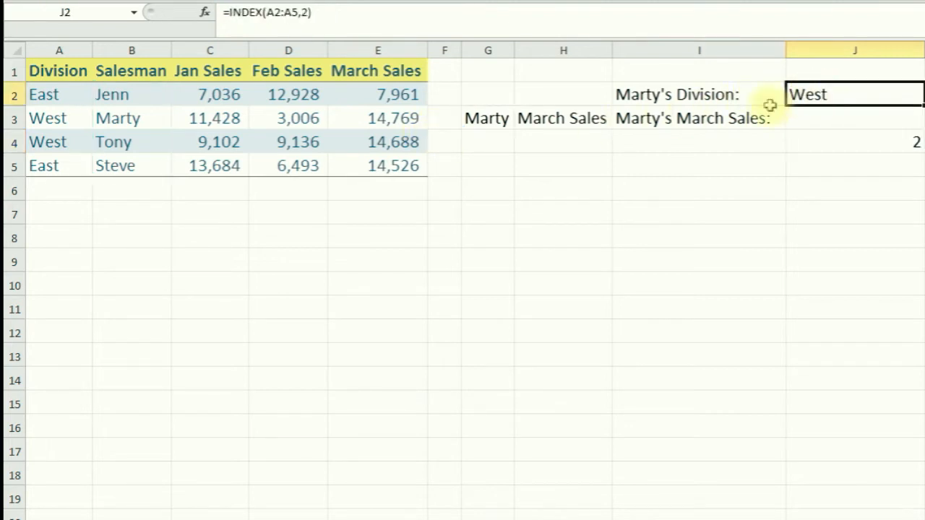
{"action": "left_click", "coordinate": [308, 12]}
{"action": "key", "text": "BackSpace"}
{"action": "type", "text": "MATCH(G3,B2:B5,0)"}
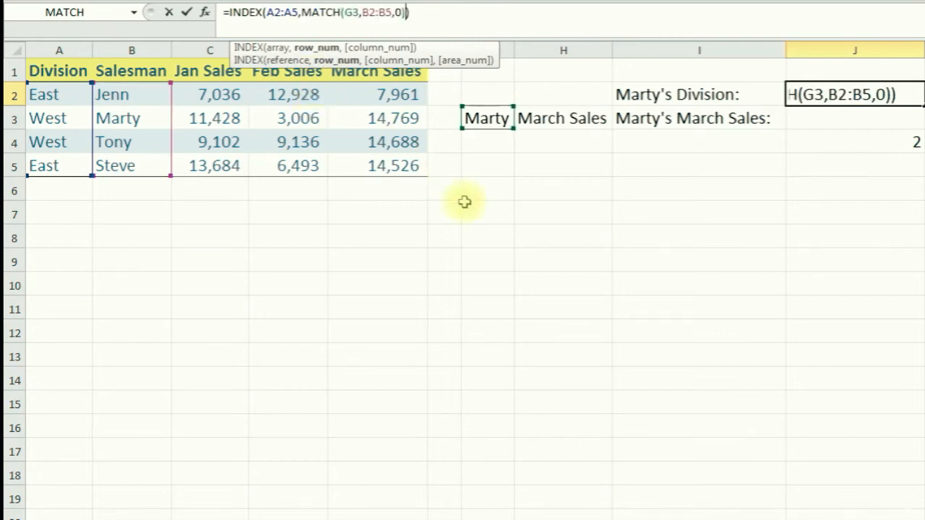
{"action": "key", "text": "Return"}
{"action": "left_click", "coordinate": [850, 152]}
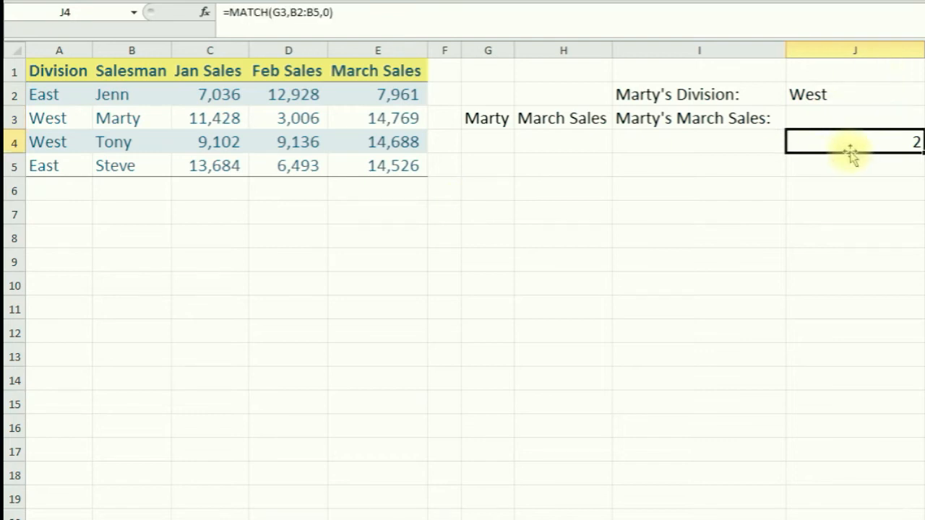
Review the combined INDEX and MATCH formula in J2 against the Division column entries.
{"action": "left_click", "coordinate": [850, 92]}
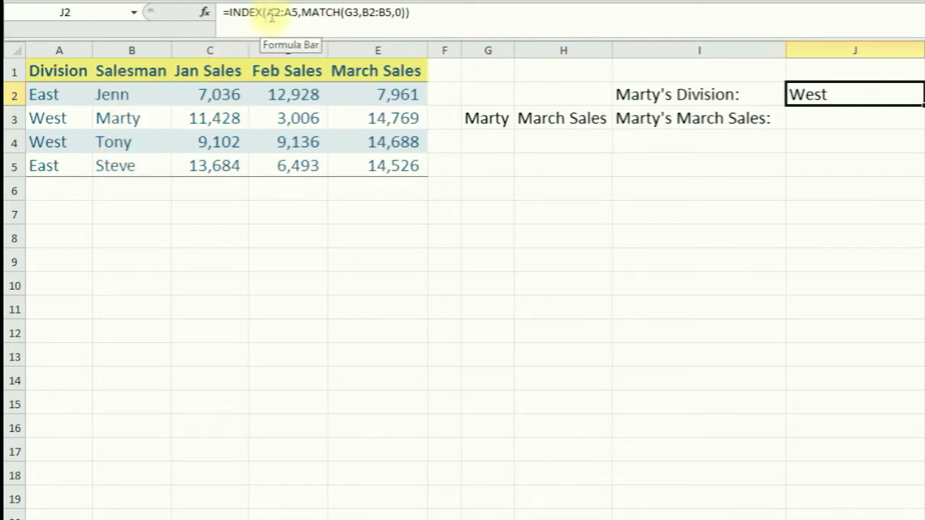
{"action": "left_click", "coordinate": [56, 88]}
{"action": "left_click", "coordinate": [41, 118]}
{"action": "left_click", "coordinate": [830, 99]}
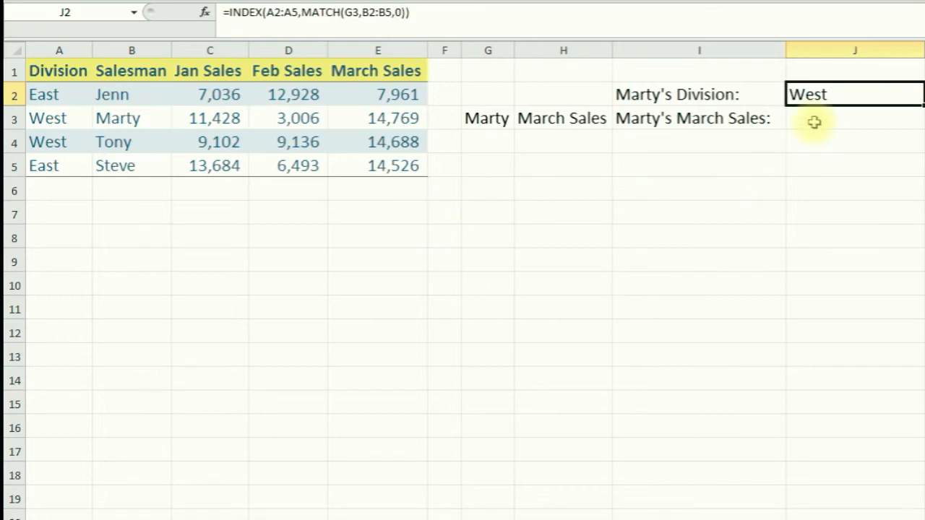
Examine the March sales lookup in row 3, comparing G3, H3 and the label in I3 with the table's salesman and March Sales header.
{"action": "left_click", "coordinate": [815, 122]}
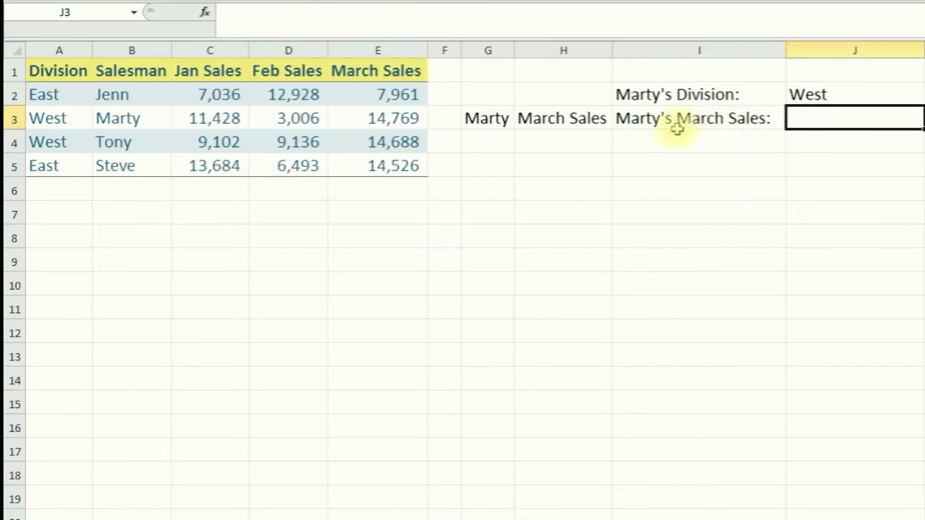
{"action": "left_click", "coordinate": [123, 119]}
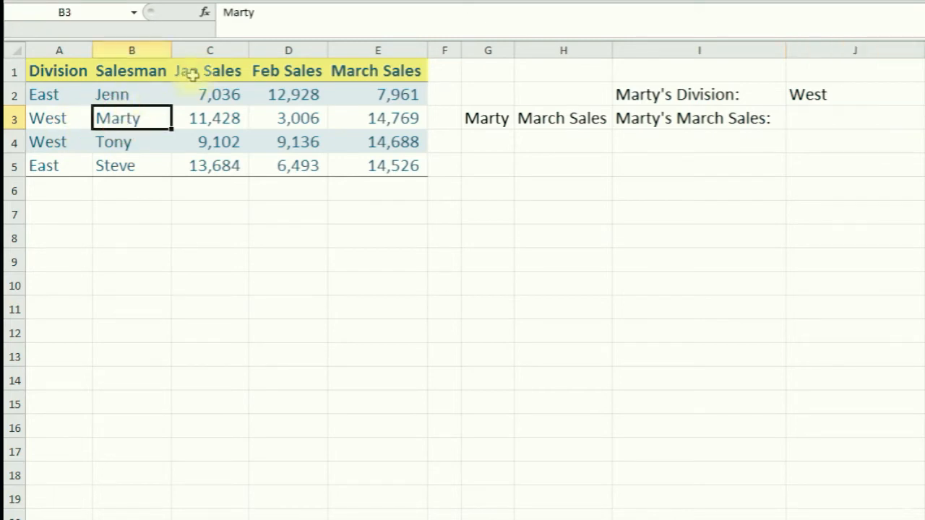
{"action": "left_click", "coordinate": [355, 72]}
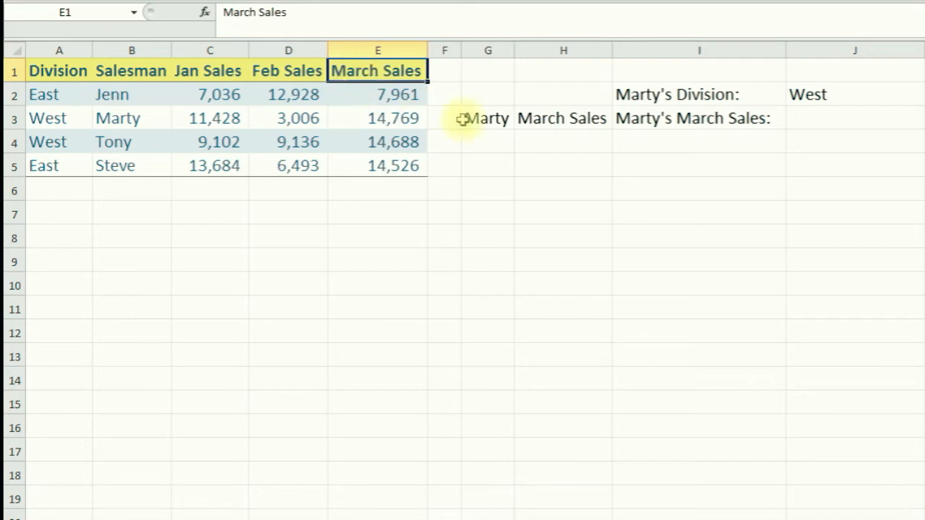
{"action": "left_click", "coordinate": [485, 119]}
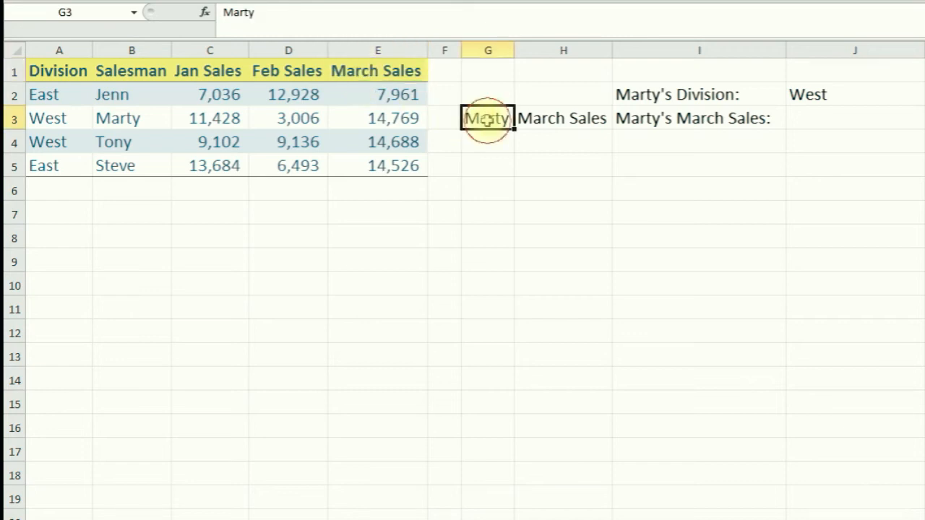
{"action": "left_click", "coordinate": [564, 118]}
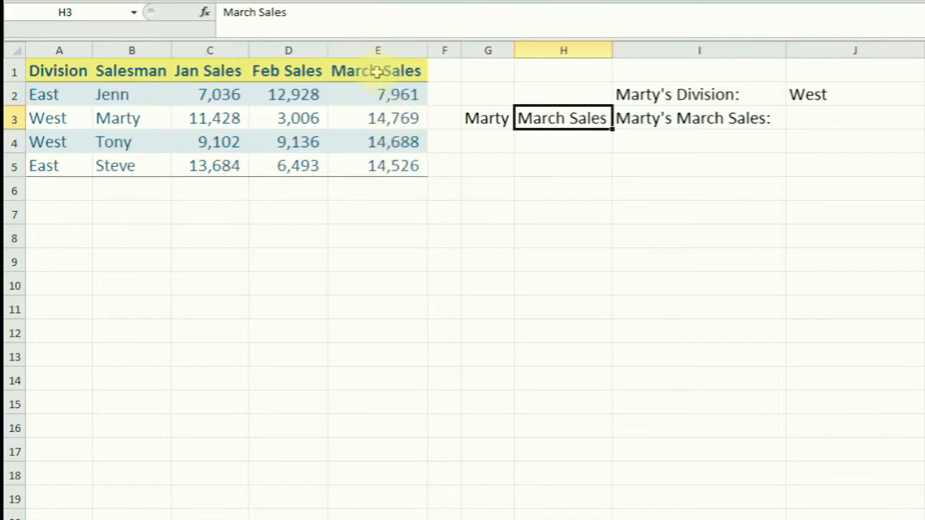
{"action": "left_click", "coordinate": [735, 119]}
{"action": "left_click", "coordinate": [823, 117]}
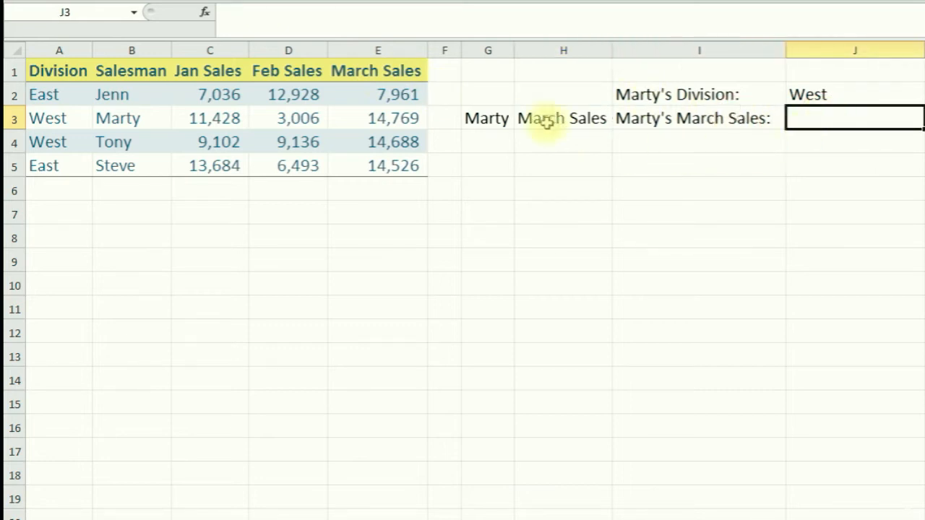
Build an INDEX formula in J3 with array B2:E5, row number 2 and column number 4.
{"action": "left_click", "coordinate": [206, 15]}
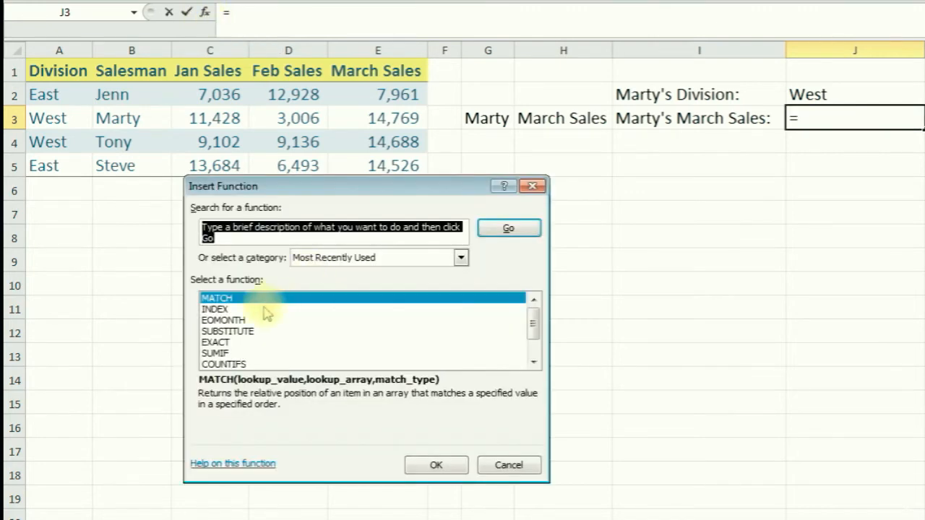
{"action": "double_click", "coordinate": [320, 309]}
{"action": "left_click", "coordinate": [384, 372]}
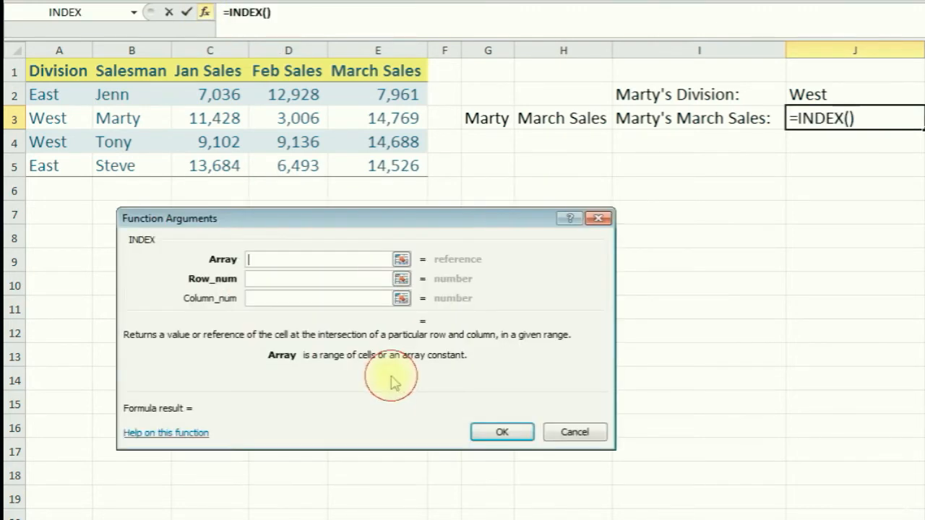
{"action": "left_click_drag", "start_coordinate": [396, 221], "coordinate": [602, 209]}
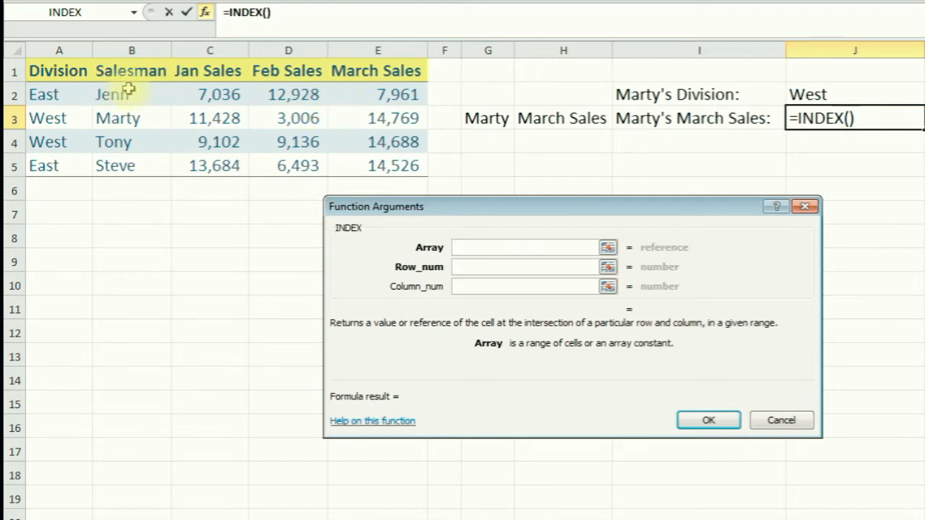
{"action": "left_click_drag", "start_coordinate": [124, 91], "coordinate": [402, 165]}
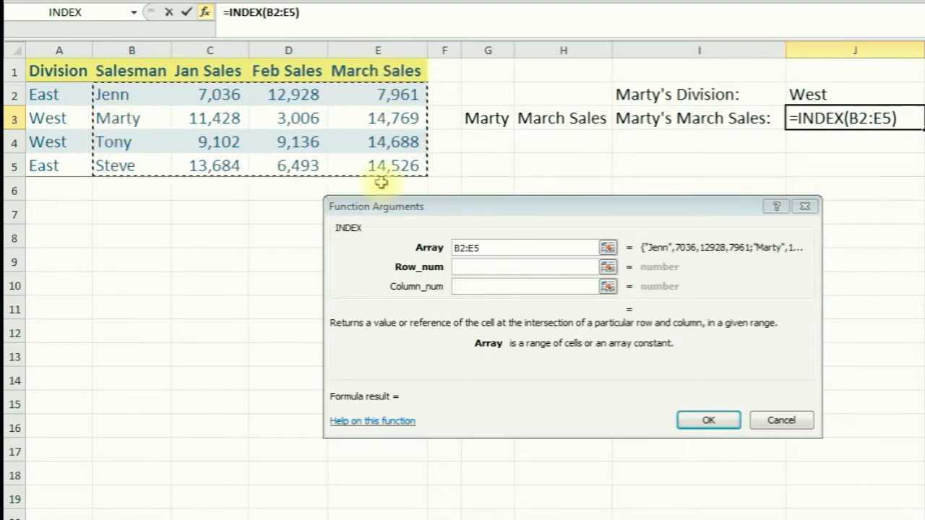
{"action": "left_click", "coordinate": [476, 268]}
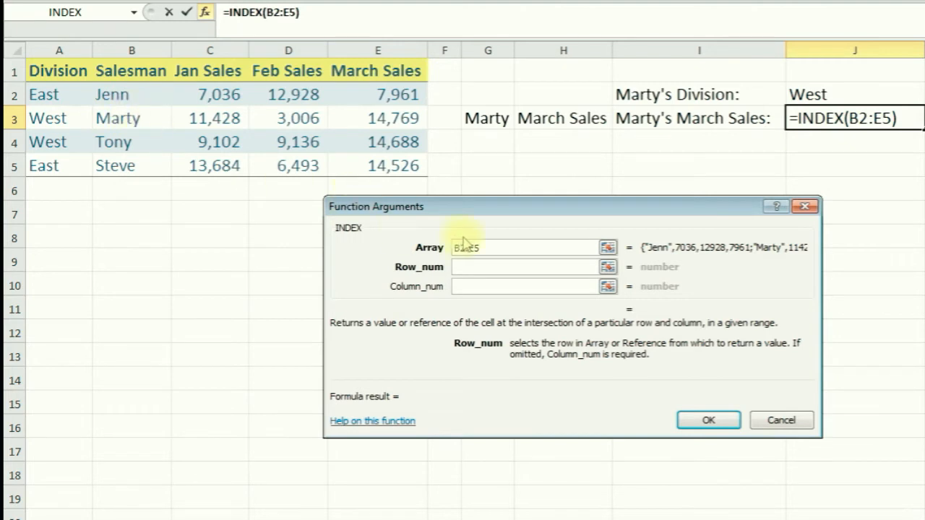
{"action": "type", "text": "2"}
{"action": "left_click", "coordinate": [469, 287]}
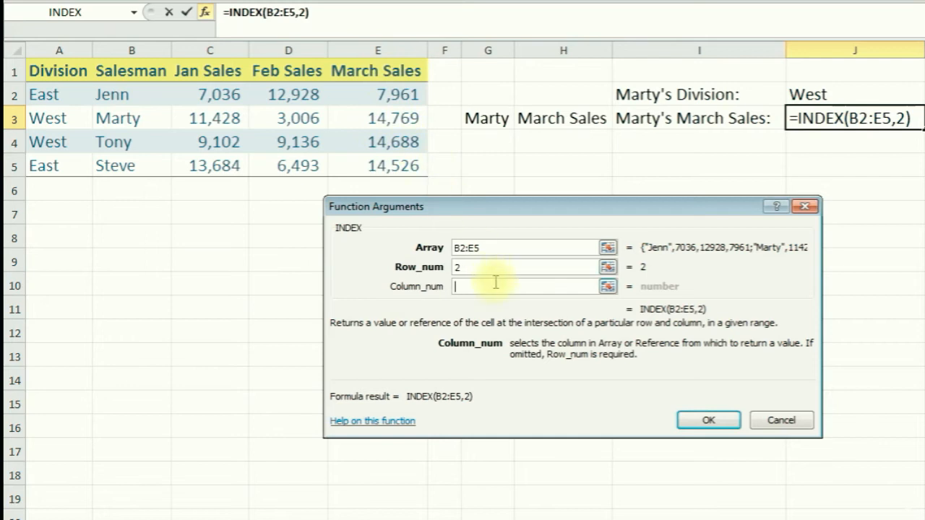
{"action": "type", "text": "4"}
{"action": "left_click", "coordinate": [708, 420]}
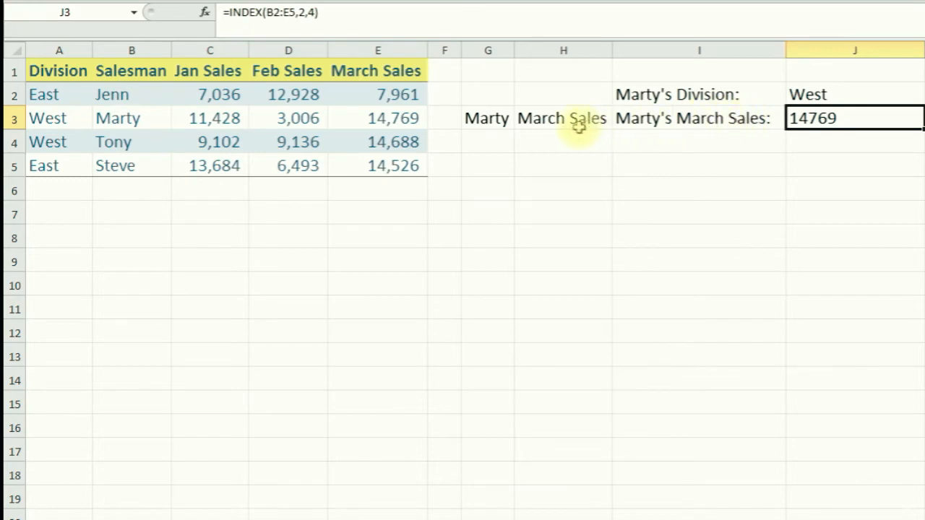
Compare the salesman in G3 and the month header in H3 with the INDEX formula in J3.
{"action": "left_click", "coordinate": [552, 120]}
{"action": "left_click", "coordinate": [473, 123]}
{"action": "left_click", "coordinate": [589, 121]}
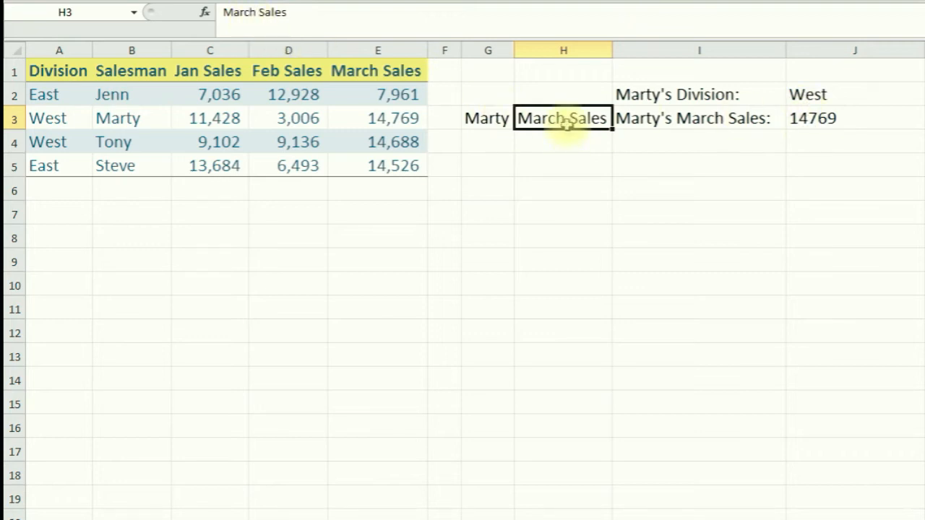
{"action": "left_click", "coordinate": [818, 120]}
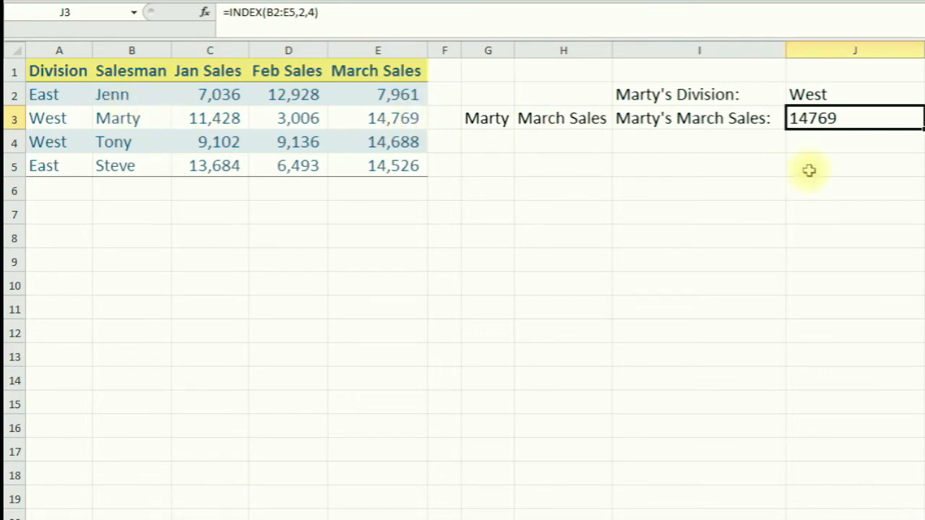
Build a MATCH formula in J4 that looks up G3 in B2:B5 with match type 0.
{"action": "left_click", "coordinate": [819, 145]}
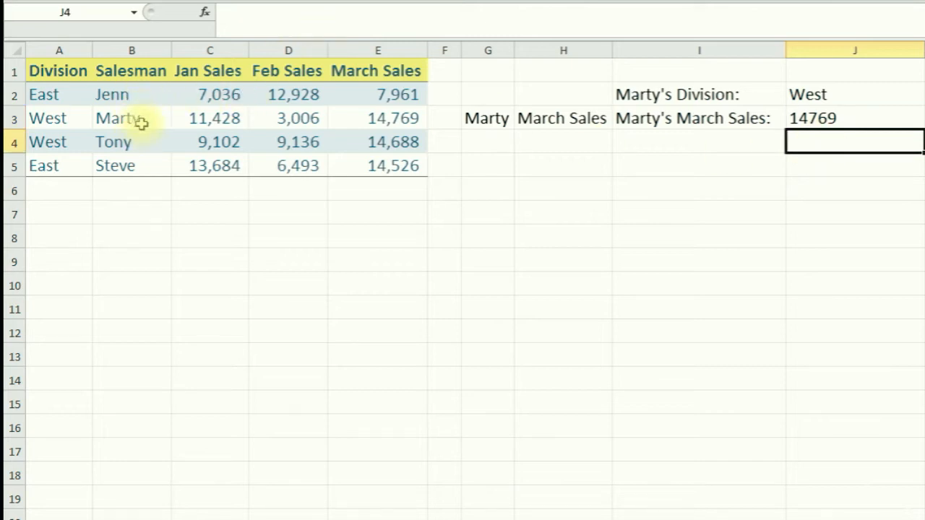
{"action": "left_click", "coordinate": [207, 14]}
{"action": "left_click", "coordinate": [455, 298]}
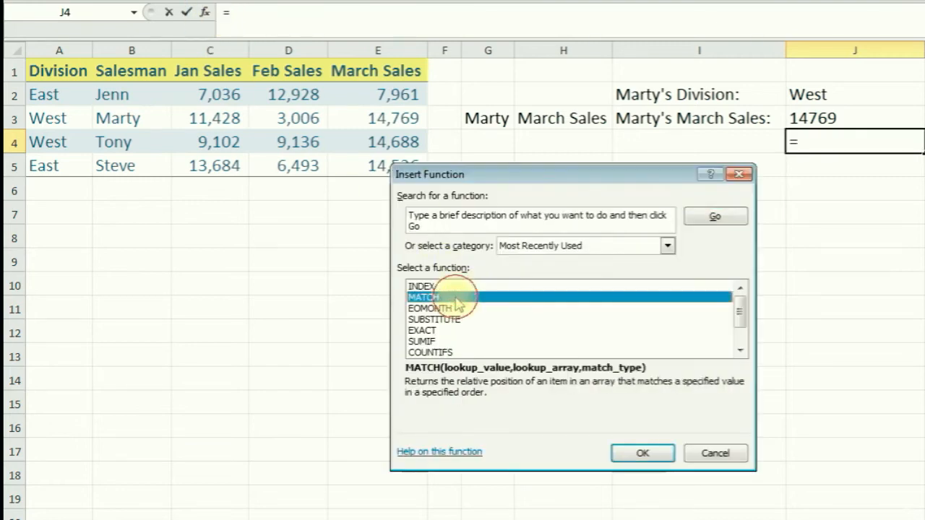
{"action": "double_click", "coordinate": [456, 298]}
{"action": "left_click_drag", "start_coordinate": [501, 207], "coordinate": [476, 211]}
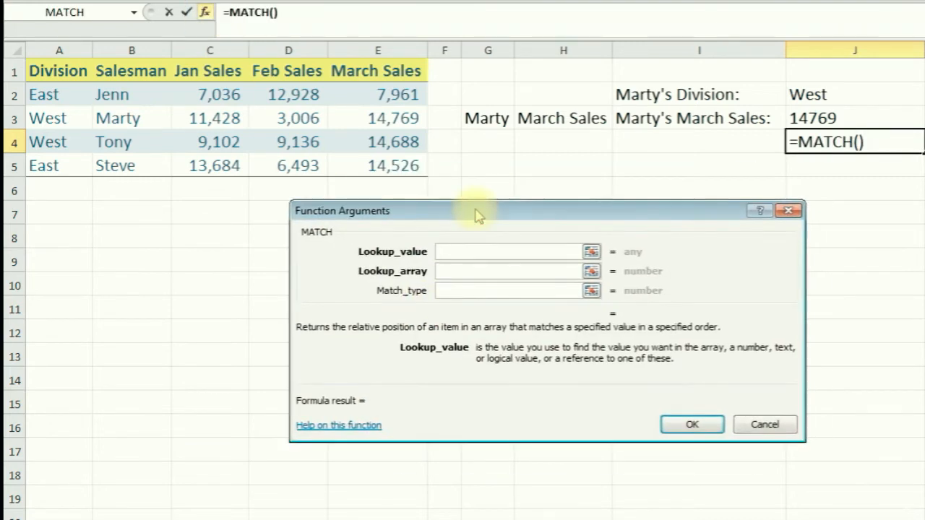
{"action": "left_click", "coordinate": [491, 117]}
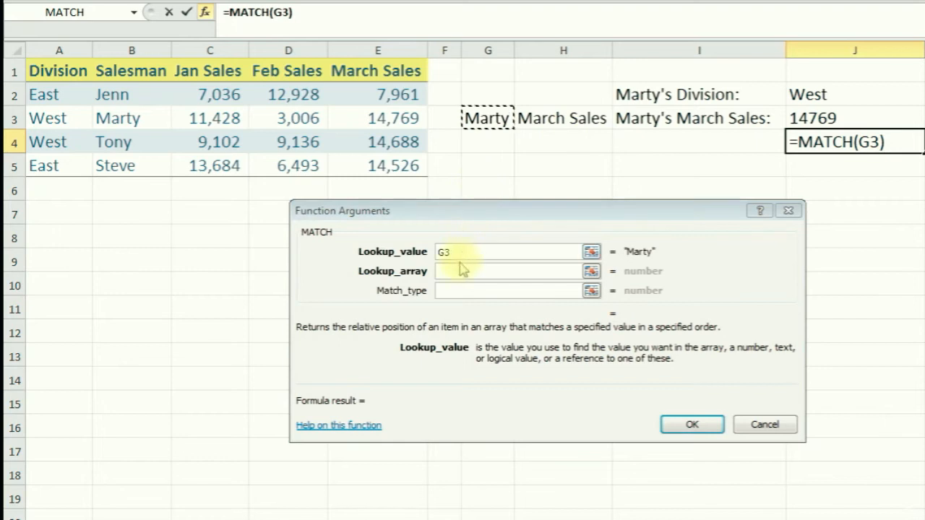
{"action": "left_click", "coordinate": [448, 271]}
{"action": "left_click_drag", "start_coordinate": [128, 95], "coordinate": [130, 173]}
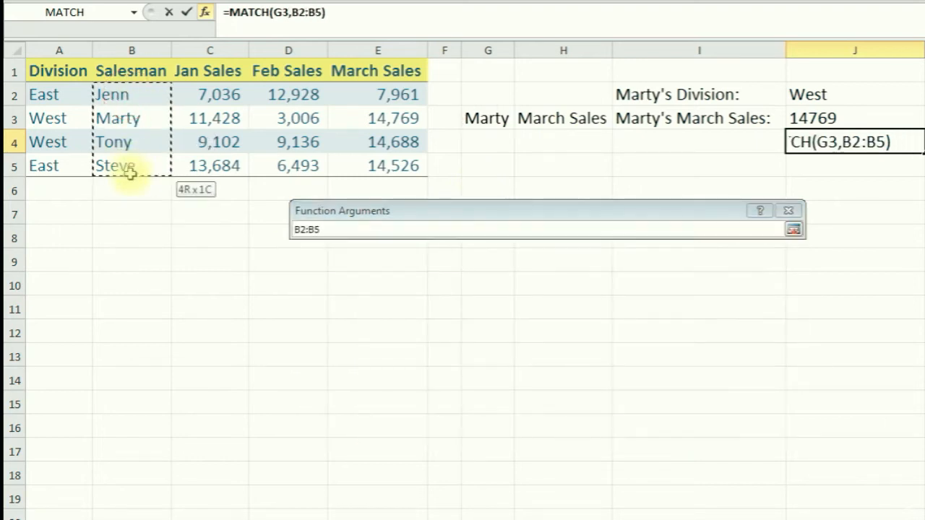
{"action": "left_click", "coordinate": [449, 292]}
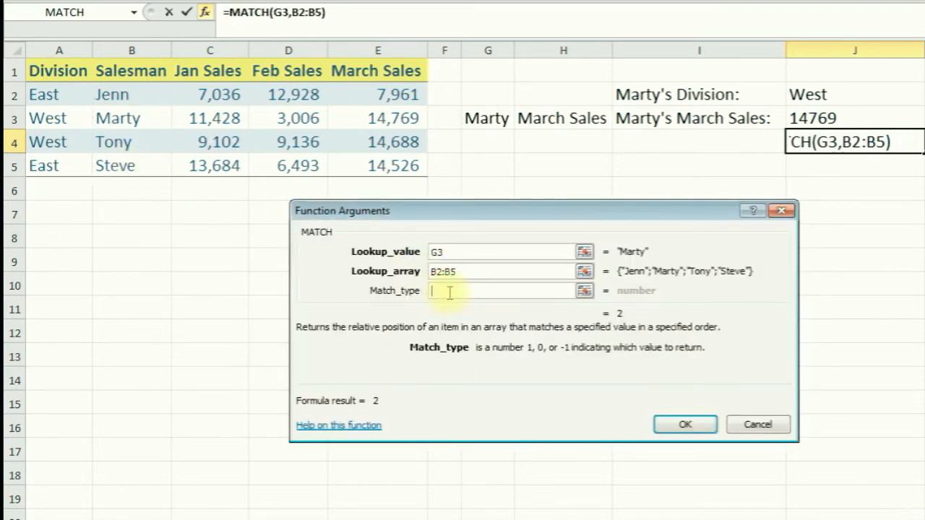
{"action": "type", "text": "0"}
{"action": "left_click", "coordinate": [691, 426]}
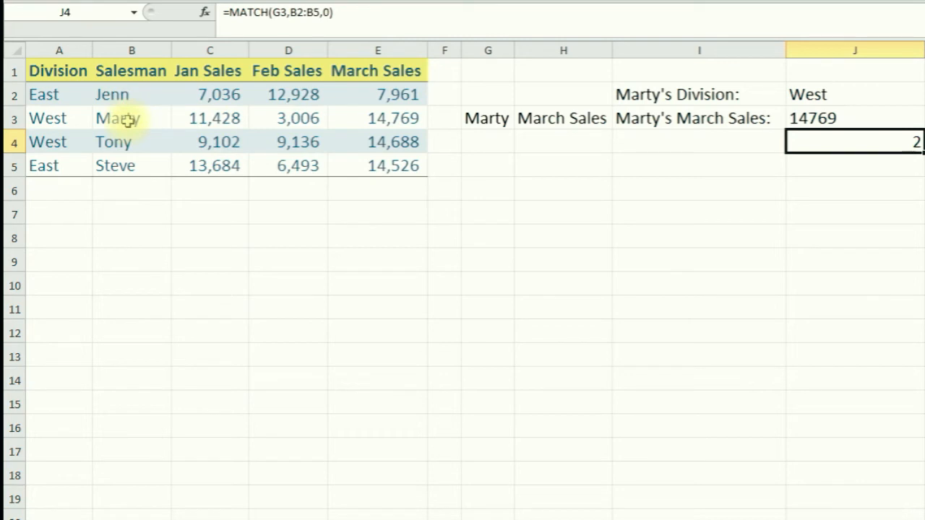
Build a MATCH formula in J5 that looks up H3 in the header range B1:E1 with match type 0.
{"action": "left_click", "coordinate": [815, 168]}
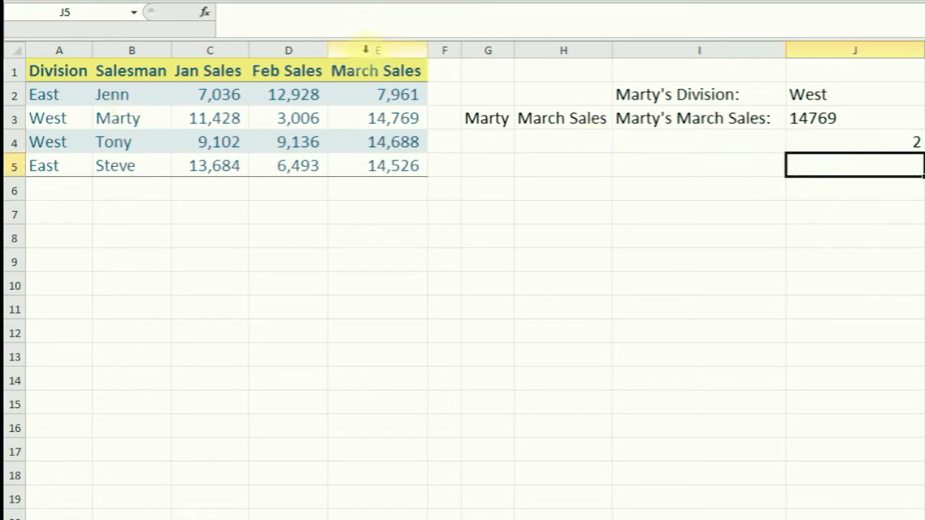
{"action": "left_click", "coordinate": [208, 15]}
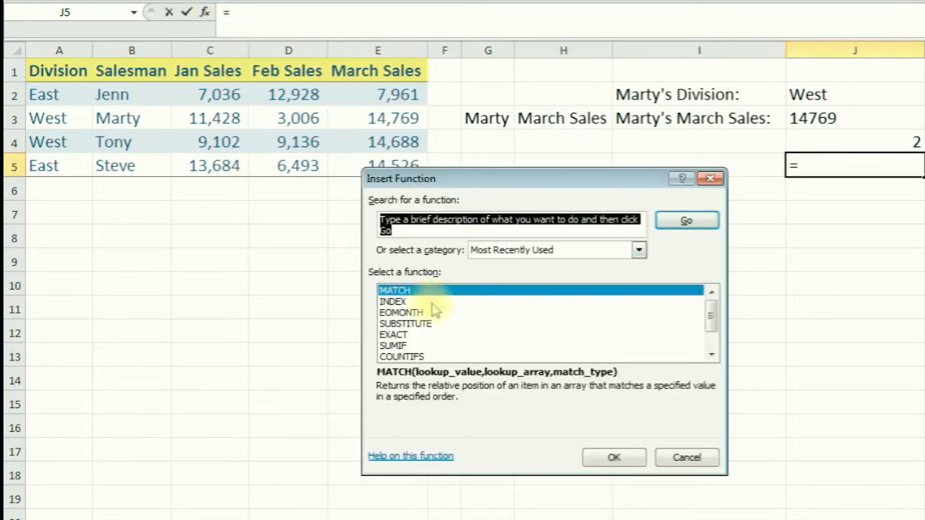
{"action": "left_click", "coordinate": [611, 458]}
{"action": "left_click_drag", "start_coordinate": [557, 213], "coordinate": [583, 227]}
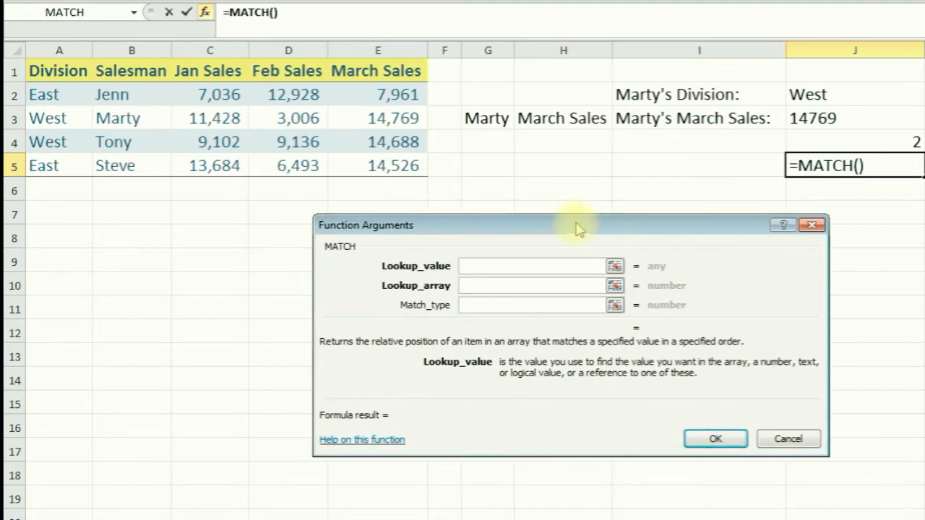
{"action": "left_click", "coordinate": [572, 119]}
{"action": "left_click", "coordinate": [478, 286]}
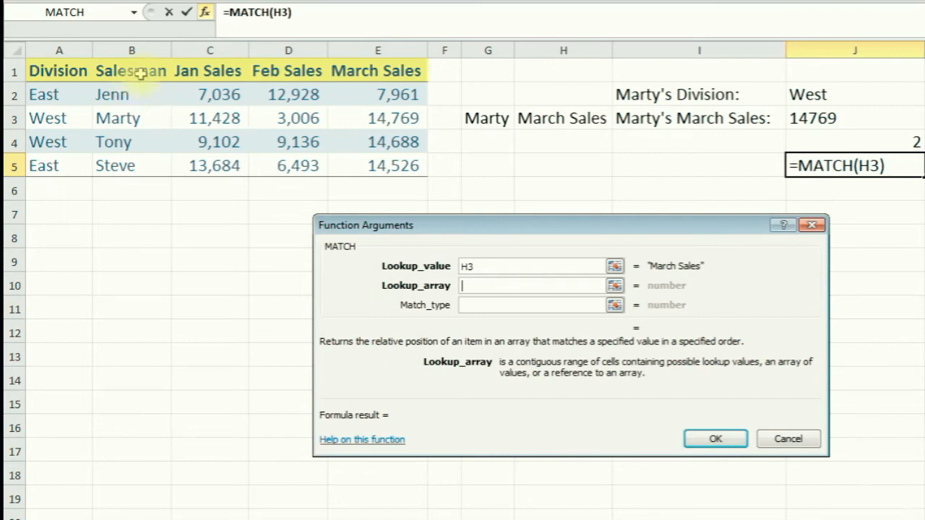
{"action": "left_click_drag", "start_coordinate": [130, 72], "coordinate": [356, 70]}
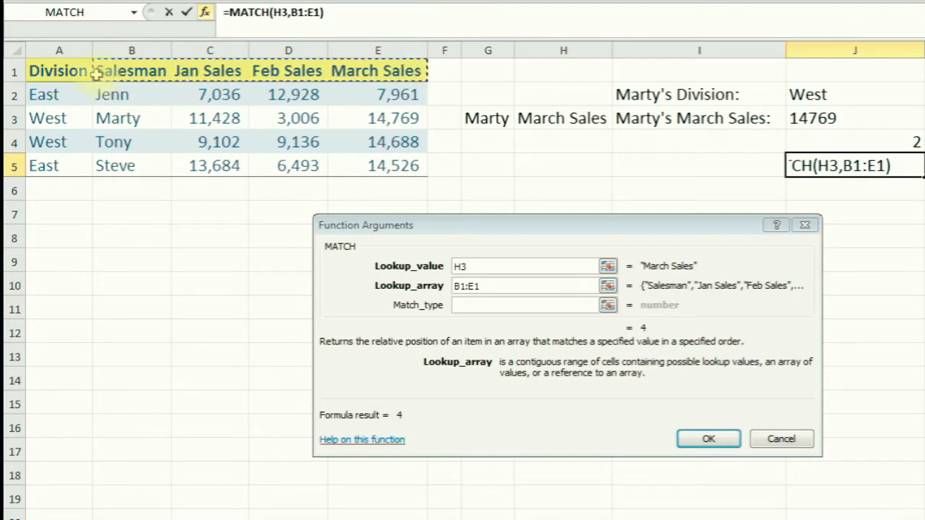
{"action": "left_click", "coordinate": [465, 310]}
{"action": "type", "text": "0"}
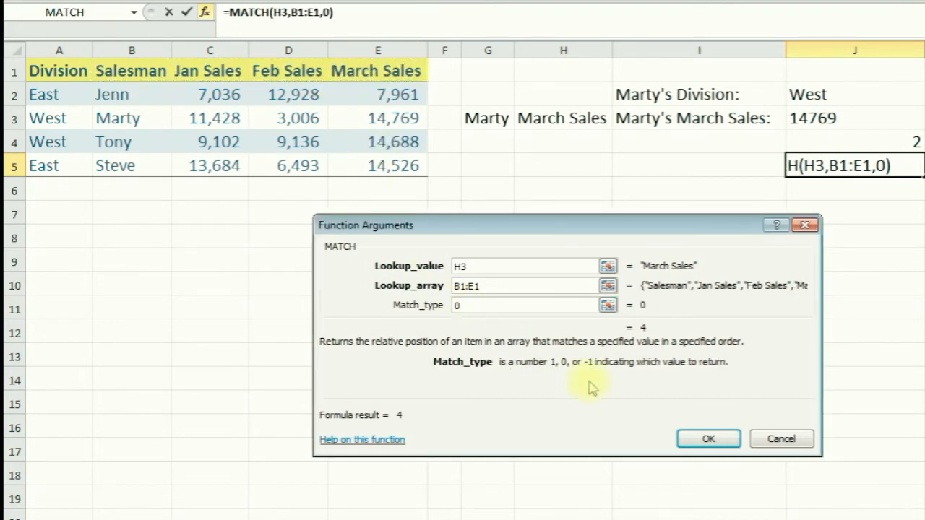
{"action": "left_click", "coordinate": [710, 438]}
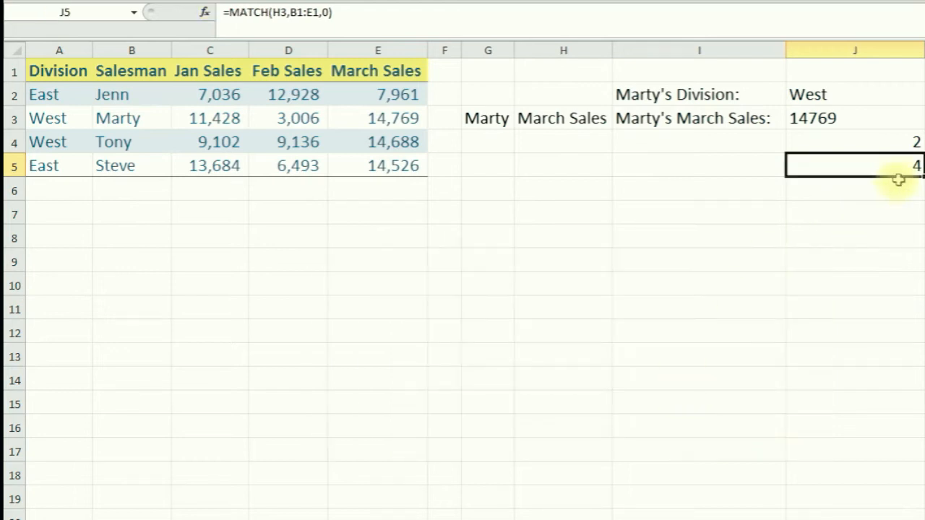
Review the INDEX formula in J3 against the row and column MATCH formulas in J4 and J5.
{"action": "left_click", "coordinate": [838, 119]}
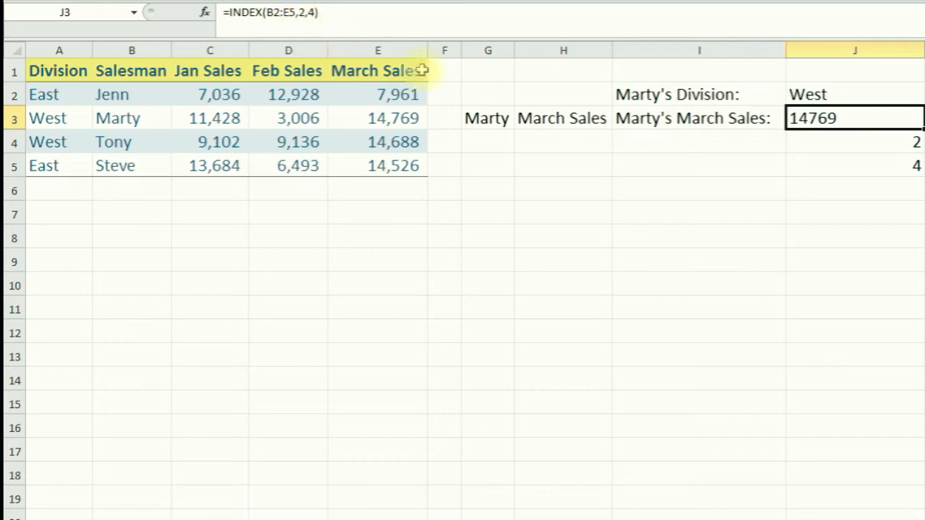
{"action": "left_click", "coordinate": [862, 139]}
{"action": "left_click", "coordinate": [863, 164]}
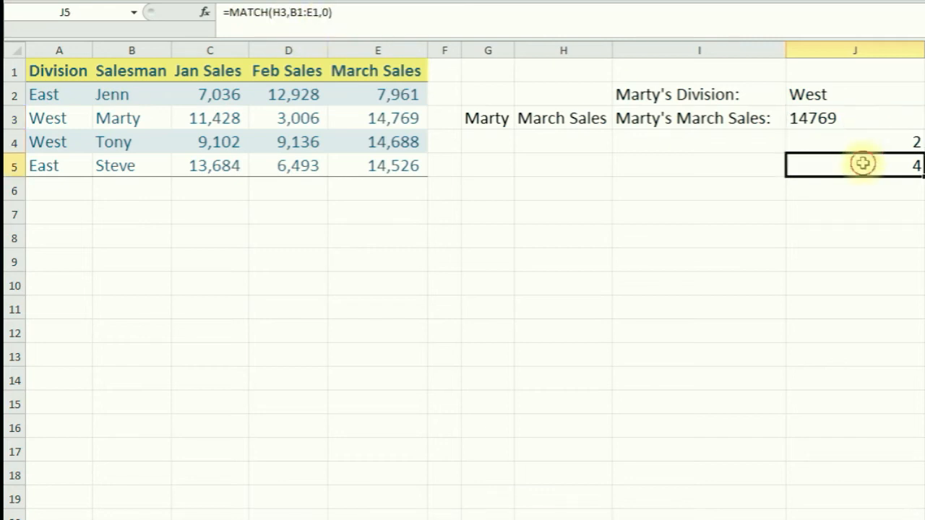
{"action": "left_click", "coordinate": [865, 142]}
{"action": "left_click", "coordinate": [857, 166]}
{"action": "left_click", "coordinate": [857, 143]}
{"action": "left_click", "coordinate": [857, 166]}
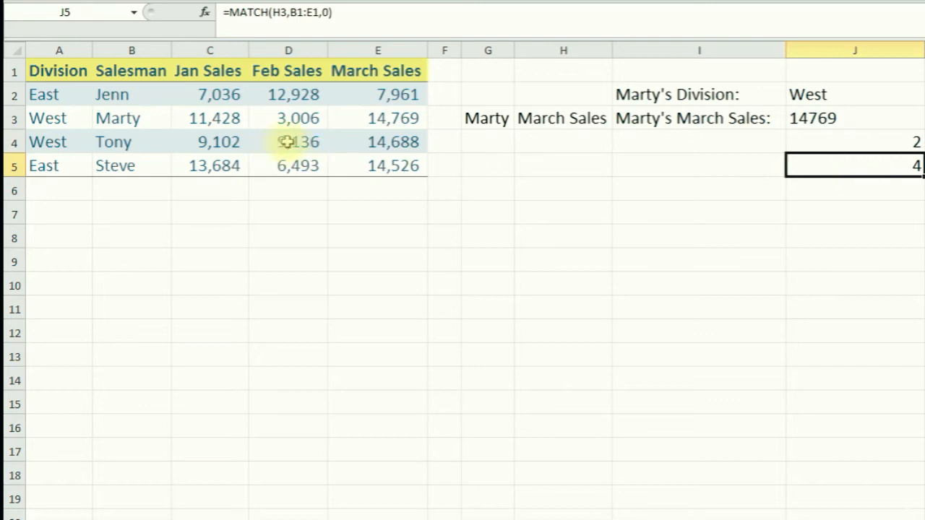
Copy MATCH(G3,B2:B5,0) from J4 into the J3 INDEX formula in place of its row number.
{"action": "left_click", "coordinate": [838, 142]}
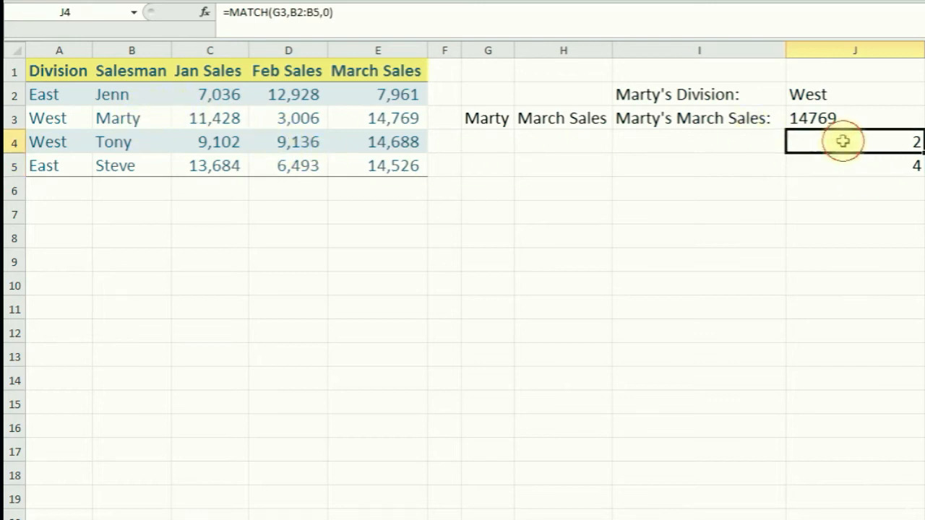
{"action": "left_click_drag", "start_coordinate": [334, 13], "coordinate": [238, 13]}
{"action": "key", "text": "ctrl+c"}
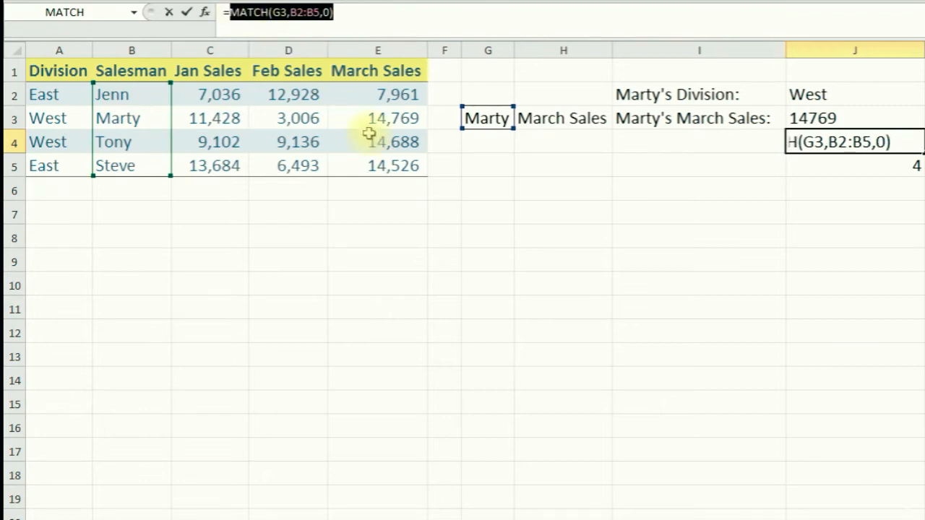
{"action": "key", "text": "Escape"}
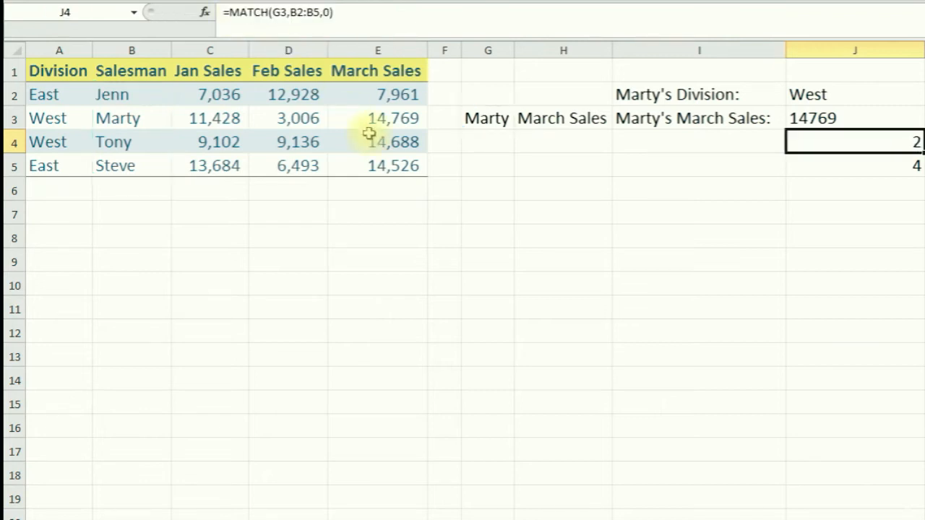
{"action": "left_click", "coordinate": [823, 114]}
{"action": "left_click", "coordinate": [305, 12]}
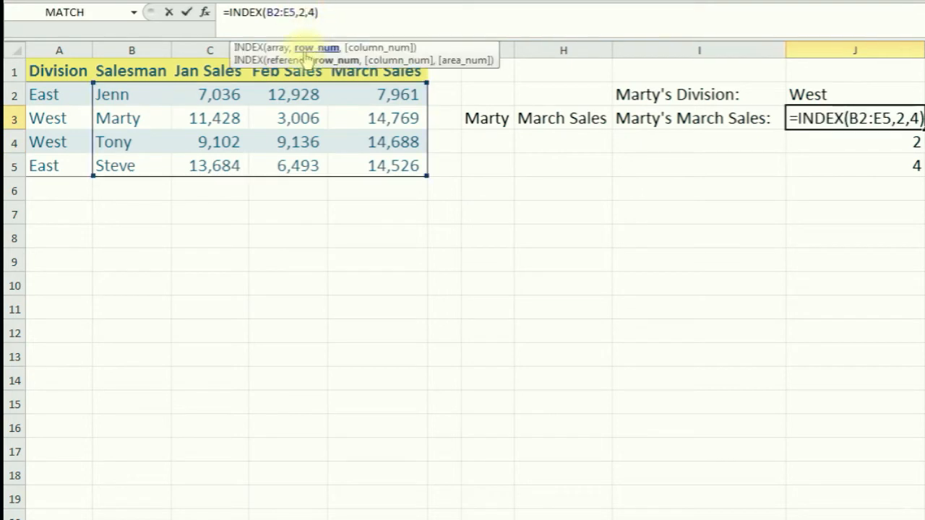
{"action": "key", "text": "ctrl+v"}
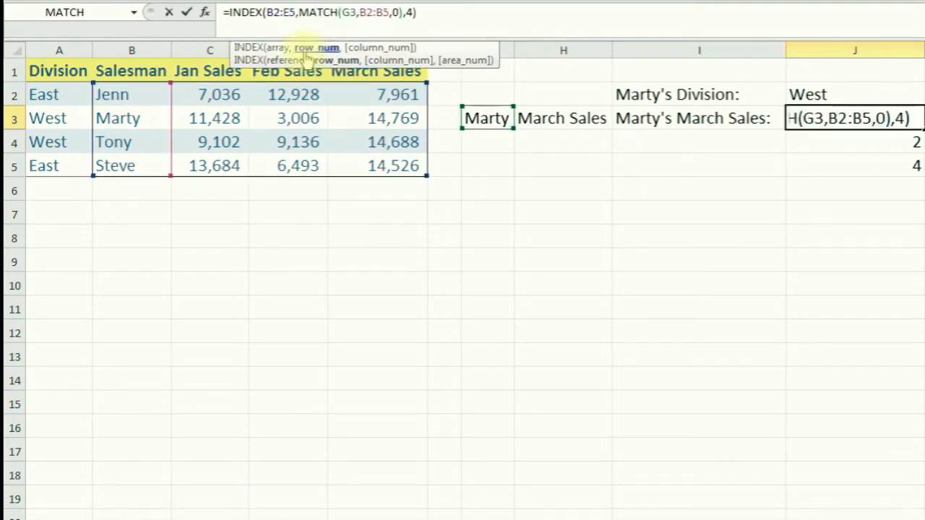
{"action": "key", "text": "Return"}
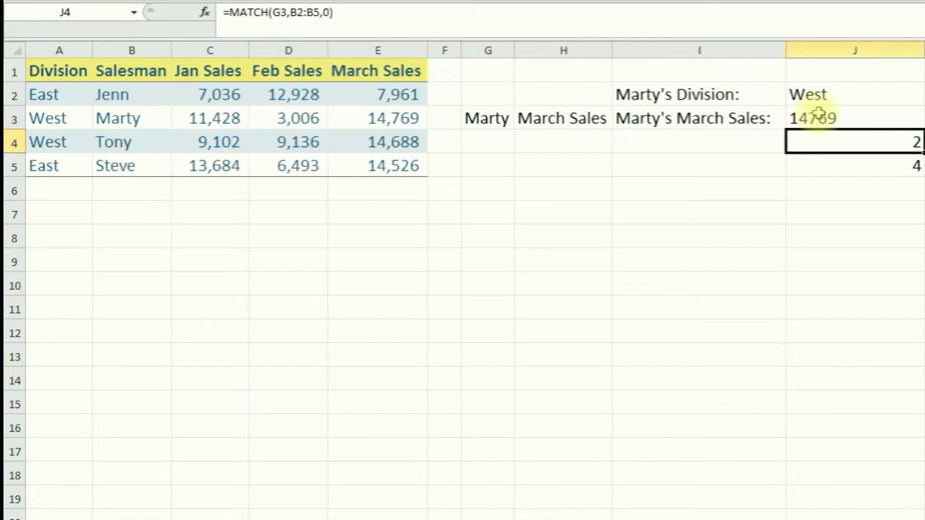
Copy MATCH(H3,B1:E1,0) from J5 into the J3 INDEX formula in place of its column number.
{"action": "left_click", "coordinate": [788, 169]}
{"action": "left_click_drag", "start_coordinate": [351, 10], "coordinate": [228, 12]}
{"action": "key", "text": "ctrl+c"}
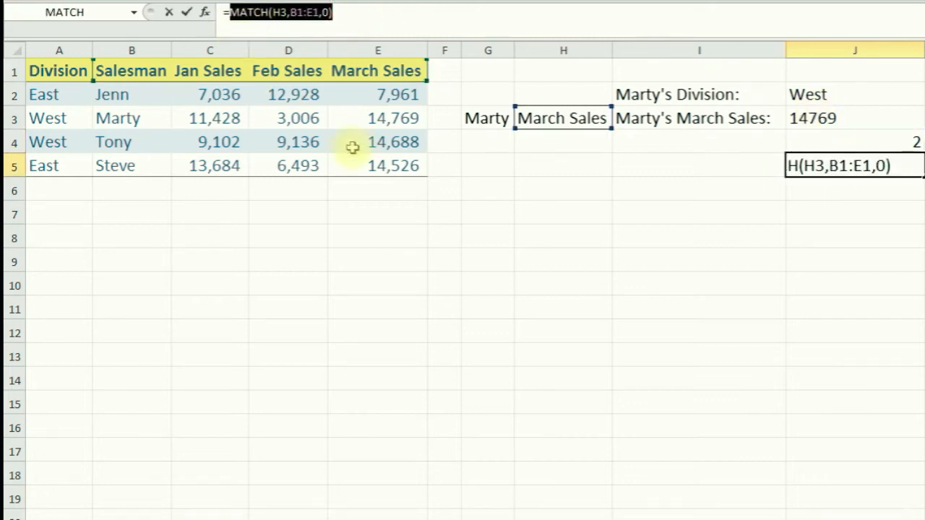
{"action": "key", "text": "Escape"}
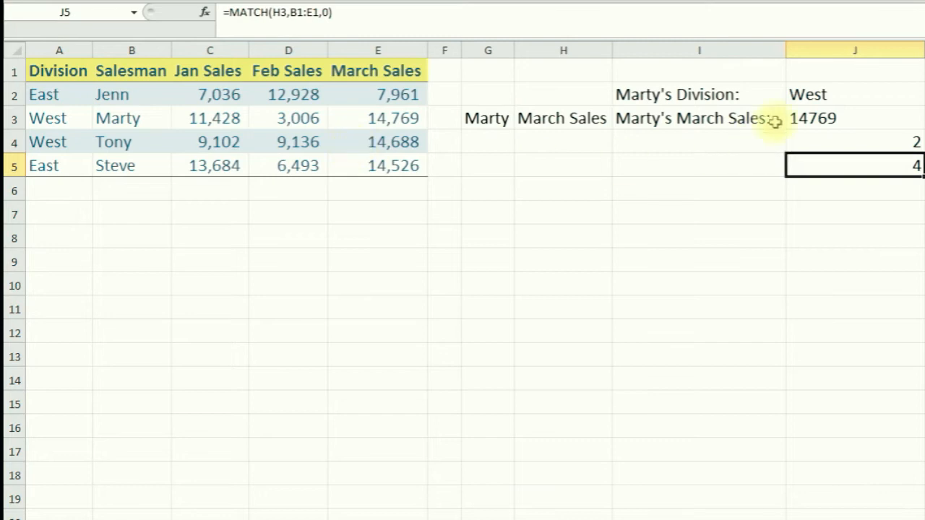
{"action": "left_click", "coordinate": [817, 118]}
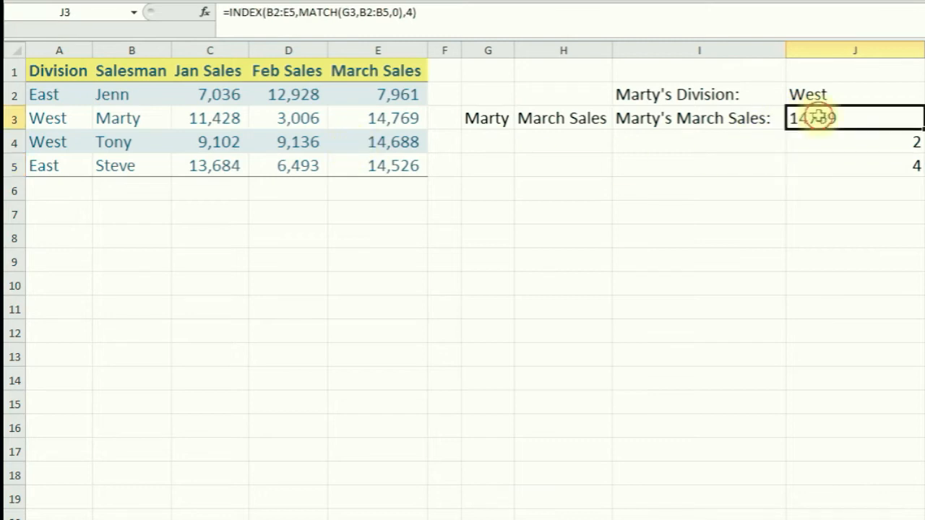
{"action": "left_click", "coordinate": [413, 13]}
{"action": "key", "text": "BackSpace"}
{"action": "key", "text": "ctrl+v"}
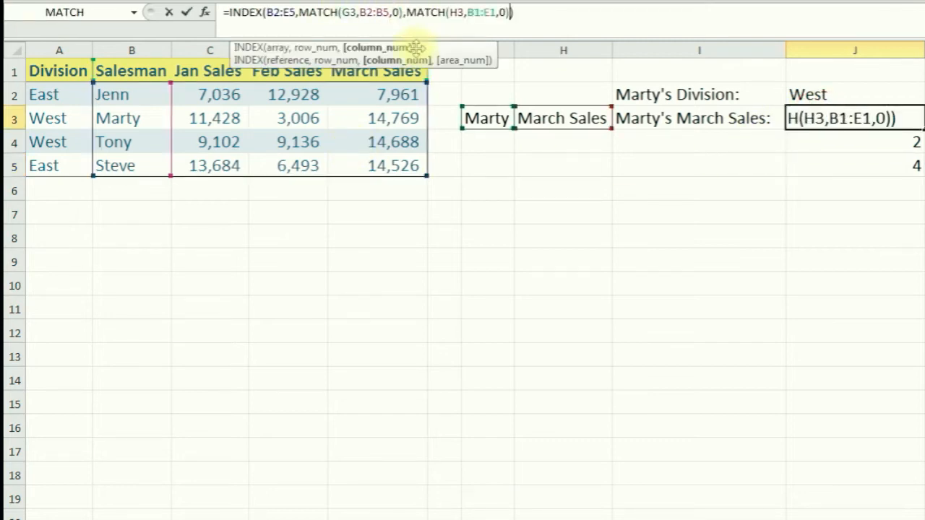
{"action": "key", "text": "Return"}
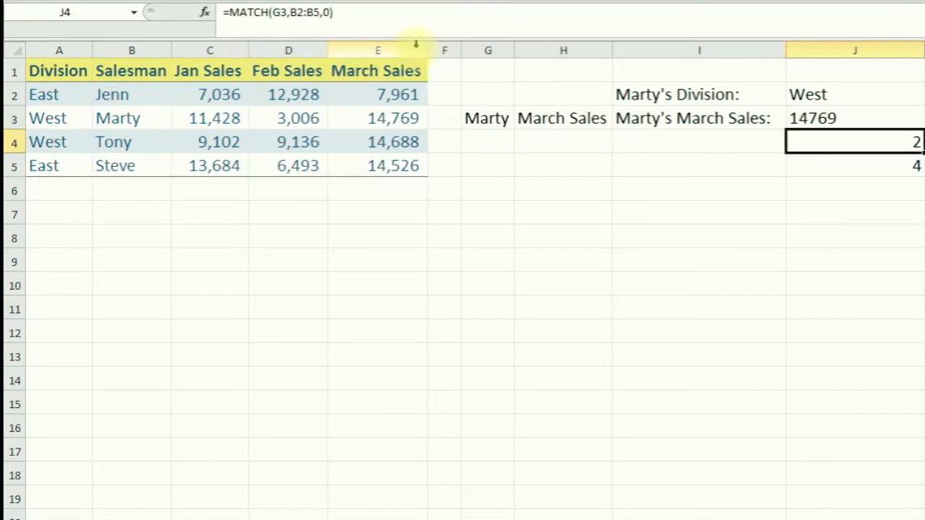
{"action": "key", "text": "Up"}
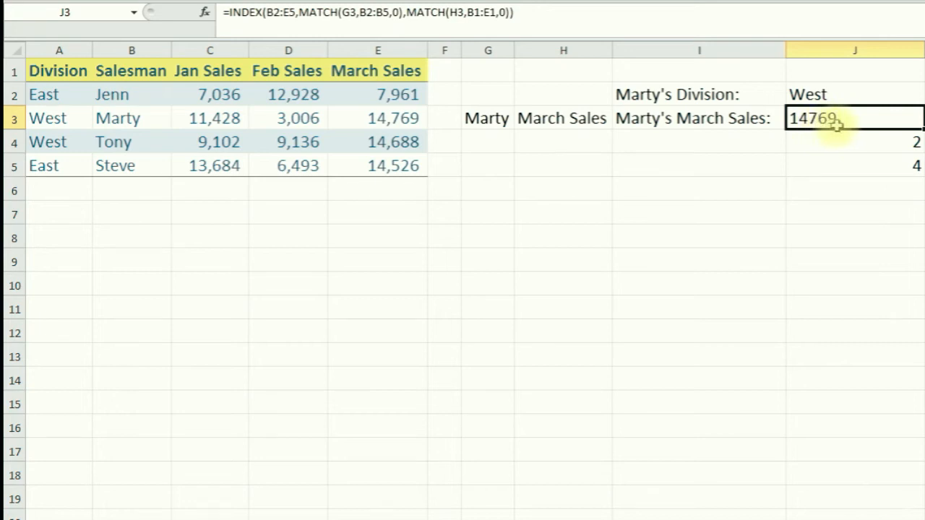
Clear the helper MATCH formulas below the INDEX result, in J4:J6, and select J3.
{"action": "left_click_drag", "start_coordinate": [848, 138], "coordinate": [847, 178]}
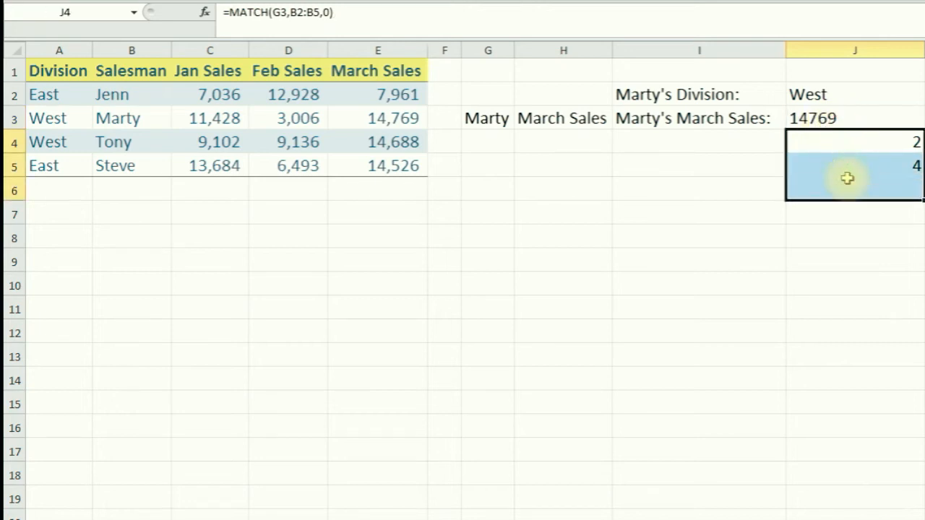
{"action": "key", "text": "Delete"}
{"action": "left_click", "coordinate": [826, 118]}
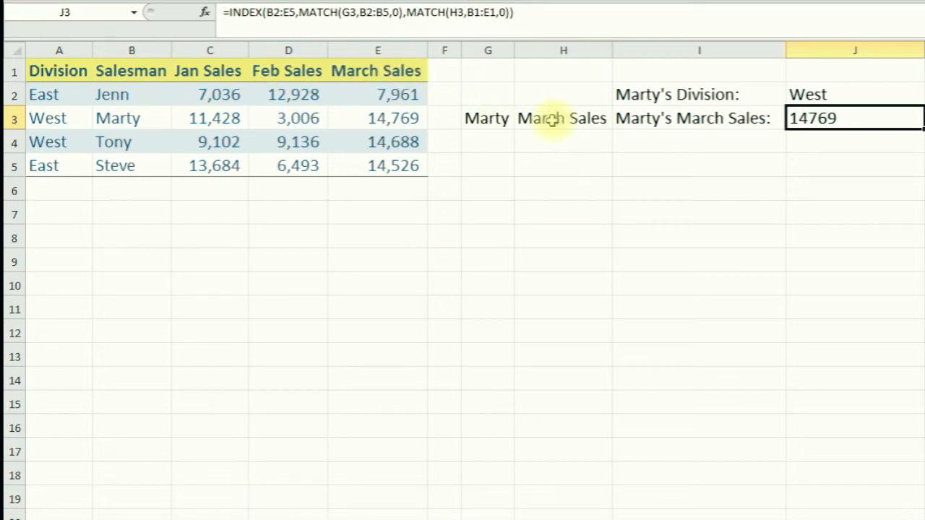
Replace the lookup name in G3 with the first salesman listed in the table, and select the INDEX result in J3.
{"action": "left_click", "coordinate": [487, 120]}
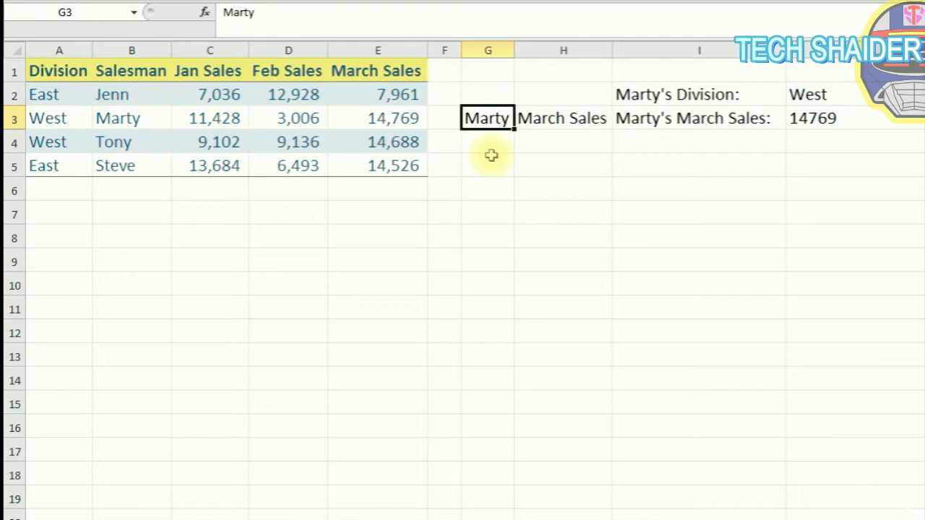
{"action": "type", "text": "Jenn"}
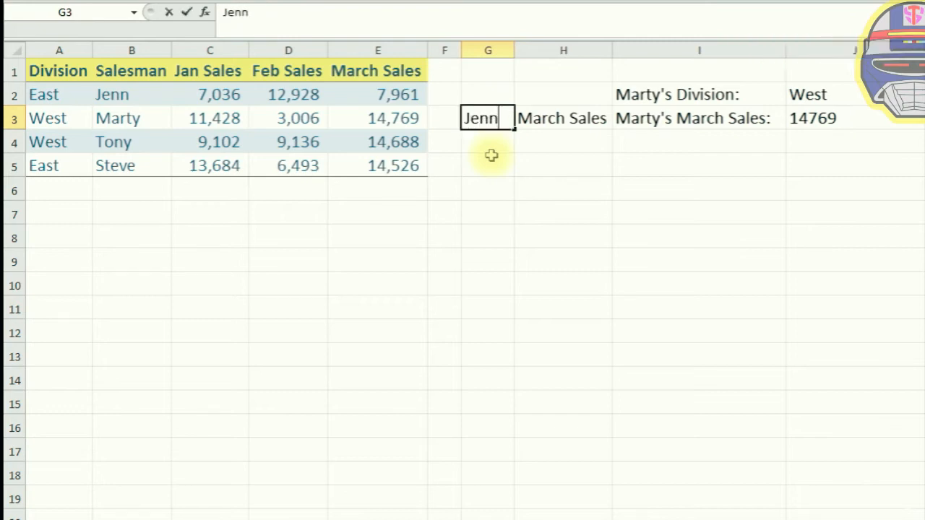
{"action": "key", "text": "Return"}
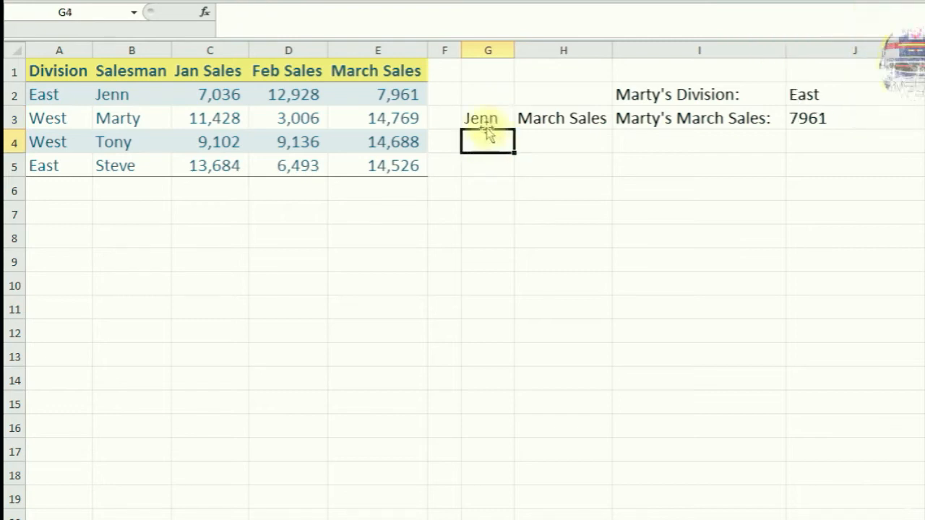
{"action": "left_click", "coordinate": [846, 115]}
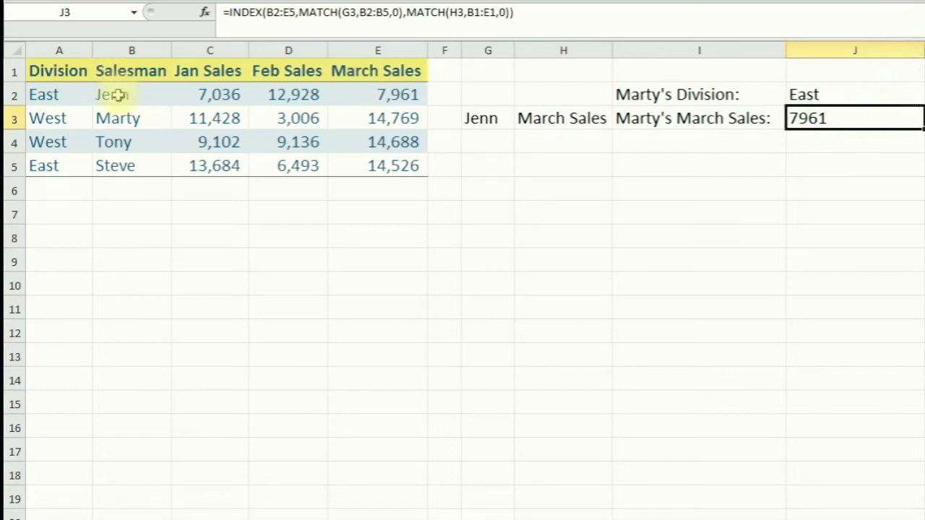
Change the lookup header in H3 to Feb Sales and select the INDEX result in J3.
{"action": "left_click", "coordinate": [560, 118]}
{"action": "left_click", "coordinate": [258, 13]}
{"action": "key", "text": "BackSpace"}
{"action": "key", "text": "BackSpace"}
{"action": "key", "text": "BackSpace"}
{"action": "key", "text": "BackSpace"}
{"action": "key", "text": "BackSpace"}
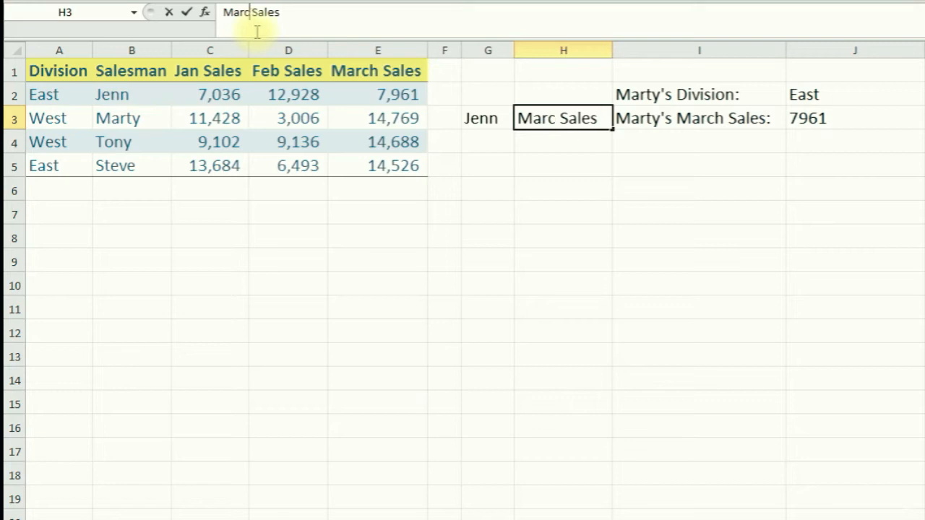
{"action": "type", "text": "Feb"}
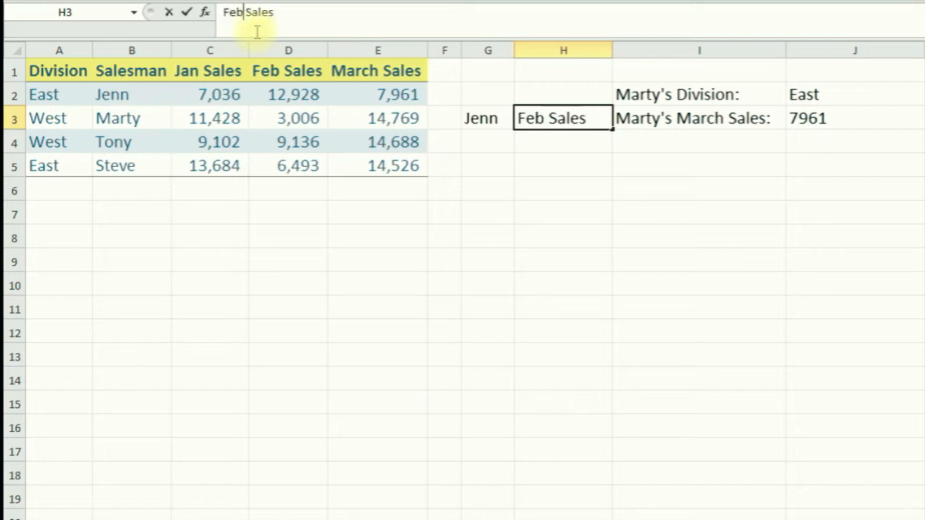
{"action": "key", "text": "Return"}
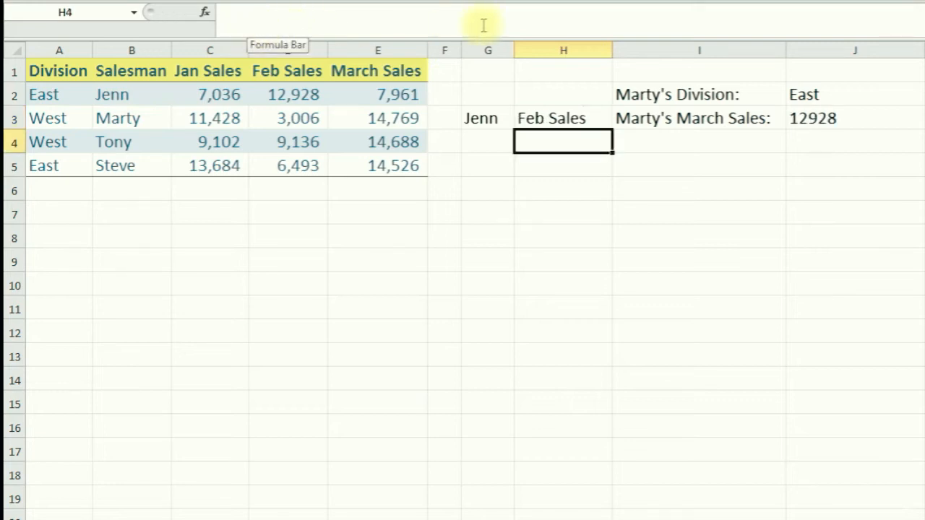
{"action": "left_click", "coordinate": [814, 118]}
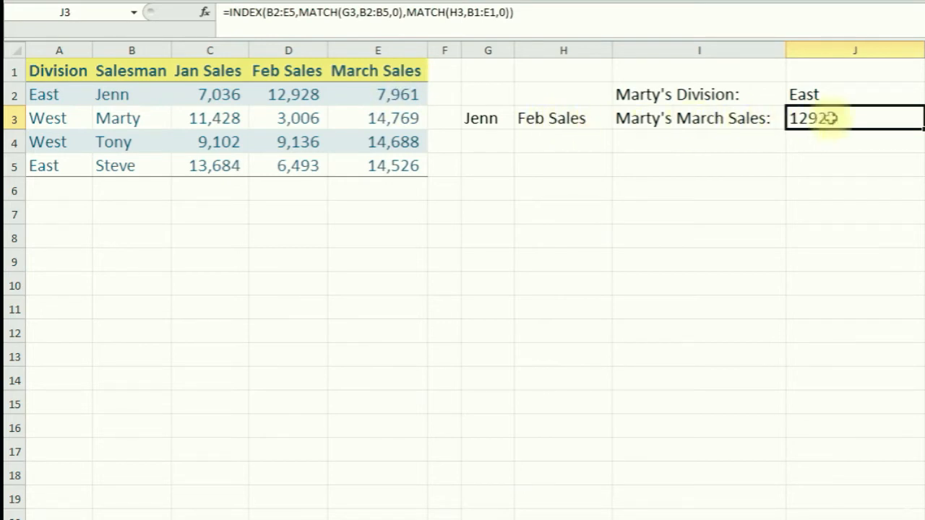
{"action": "left_click", "coordinate": [805, 168]}
{"action": "left_click", "coordinate": [823, 142]}
{"action": "left_click", "coordinate": [819, 169]}
{"action": "left_click", "coordinate": [826, 144]}
{"action": "left_click", "coordinate": [824, 163]}
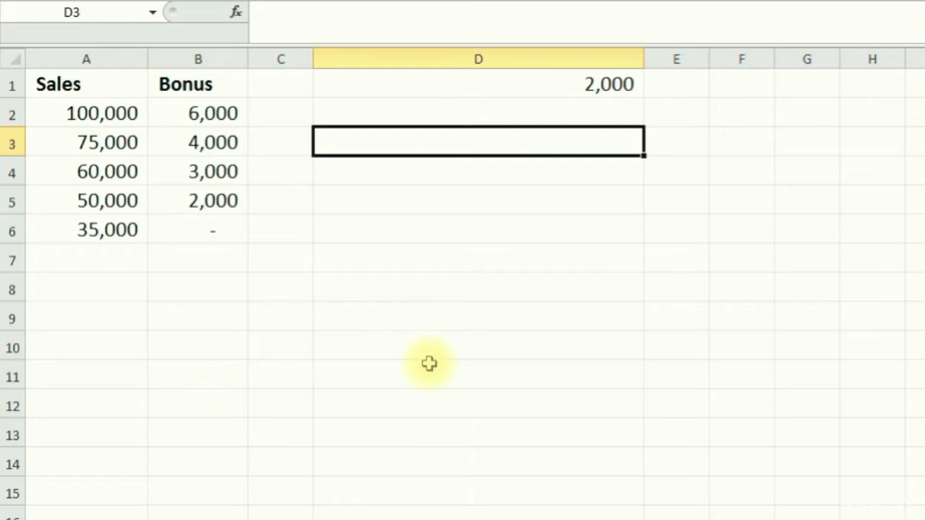
{"action": "left_click", "coordinate": [272, 307]}
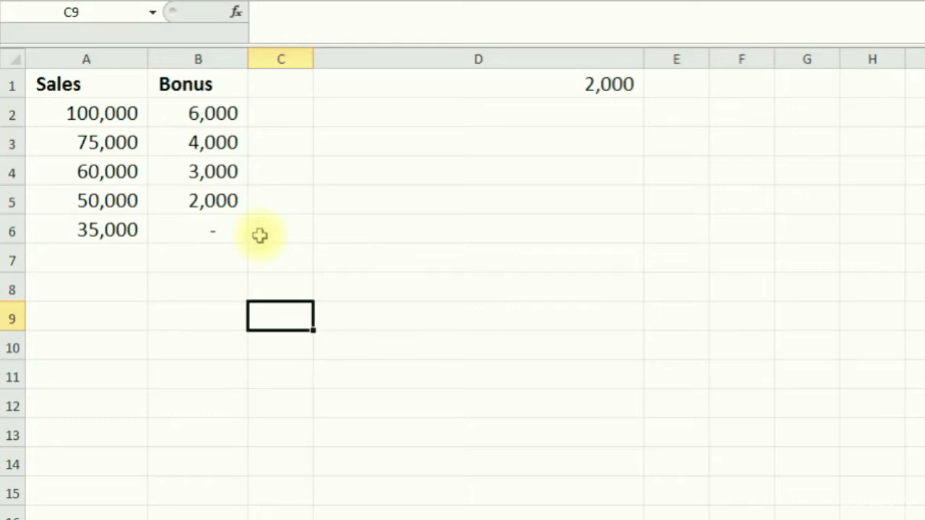
{"action": "left_click", "coordinate": [207, 267]}
{"action": "left_click", "coordinate": [199, 312]}
{"action": "left_click", "coordinate": [204, 286]}
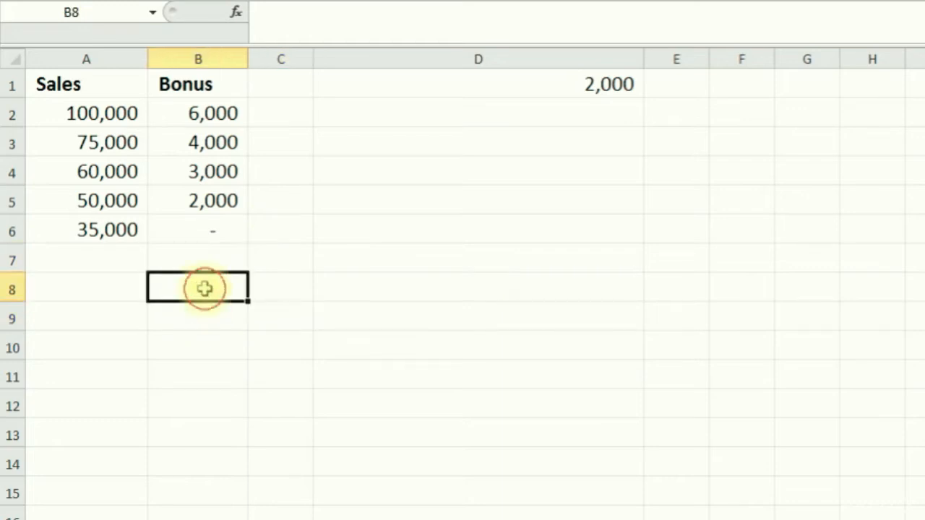
{"action": "left_click", "coordinate": [202, 268]}
{"action": "left_click", "coordinate": [196, 289]}
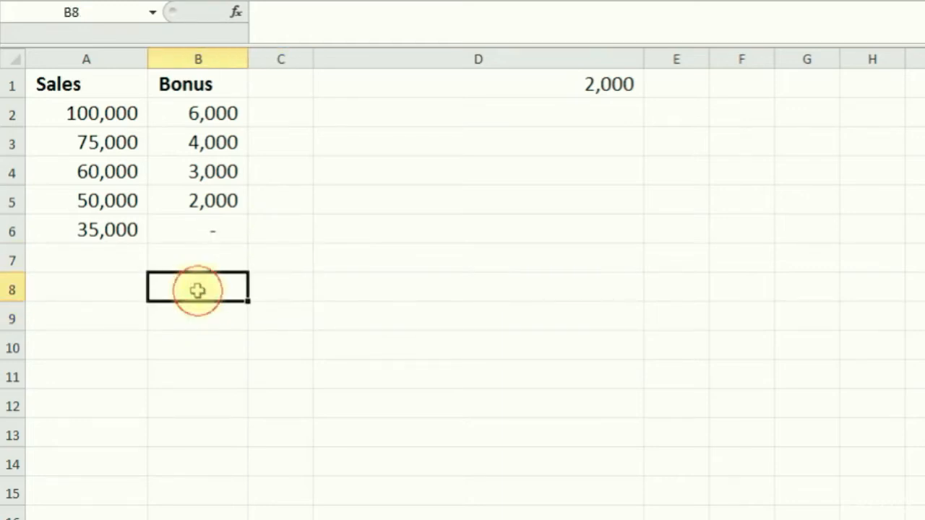
{"action": "left_click", "coordinate": [190, 325]}
{"action": "left_click", "coordinate": [206, 262]}
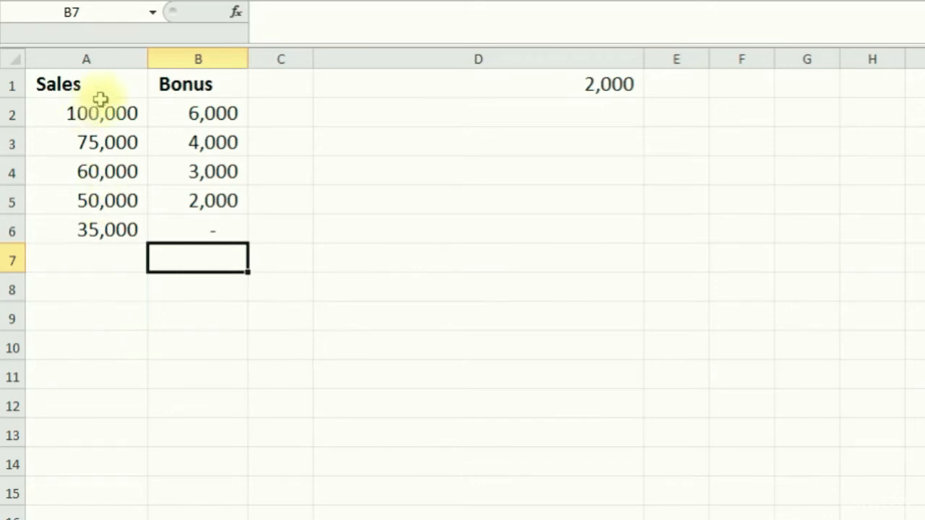
Examine how the sales thresholds in column A correspond to the bonus amounts in column B.
{"action": "left_click", "coordinate": [102, 92]}
{"action": "left_click", "coordinate": [103, 119]}
{"action": "left_click", "coordinate": [208, 85]}
{"action": "left_click", "coordinate": [200, 114]}
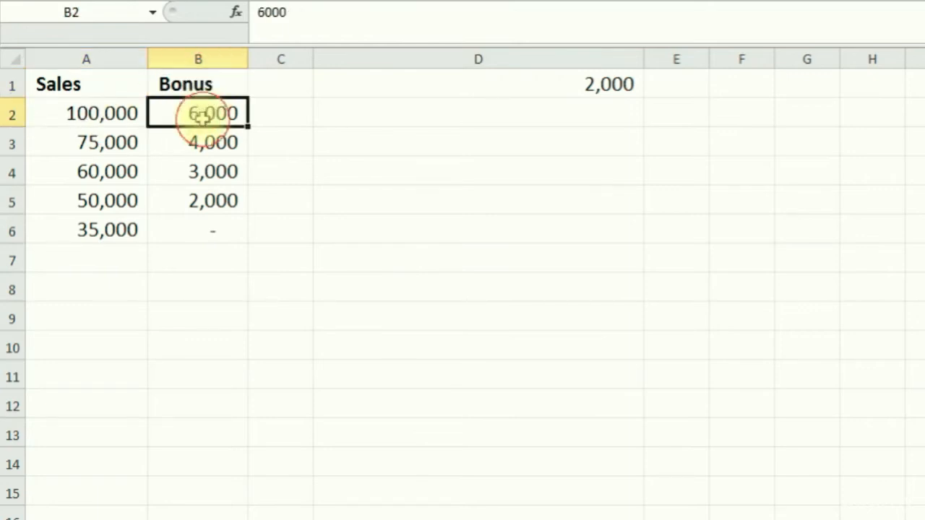
{"action": "left_click", "coordinate": [97, 177]}
{"action": "left_click", "coordinate": [107, 204]}
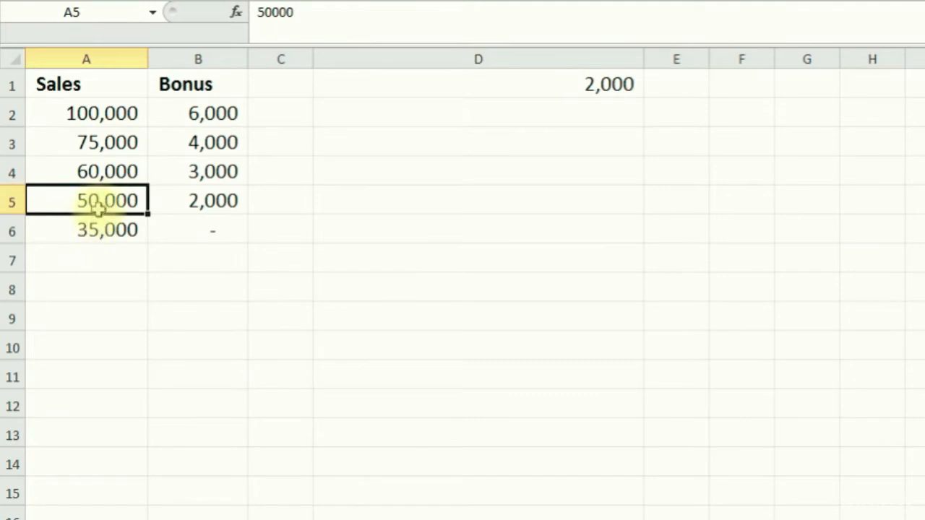
{"action": "left_click", "coordinate": [190, 206]}
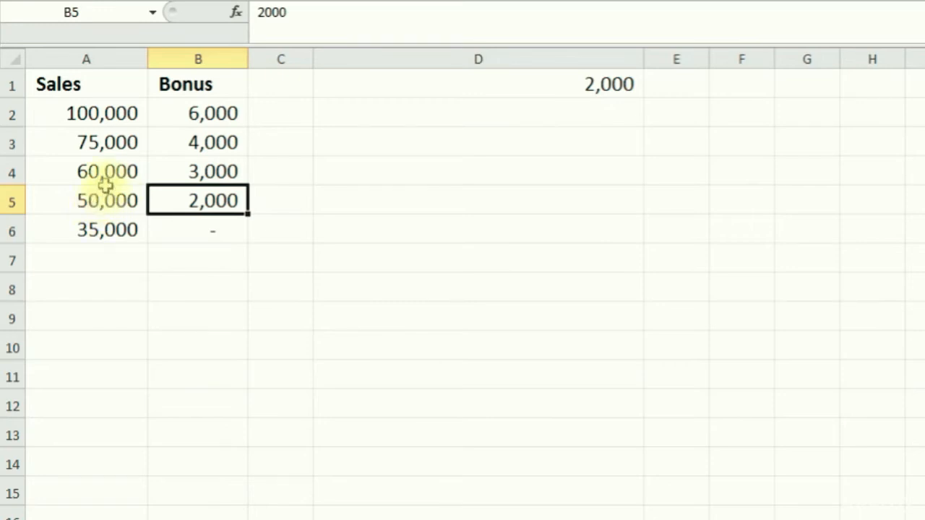
{"action": "left_click", "coordinate": [230, 172]}
{"action": "left_click", "coordinate": [95, 203]}
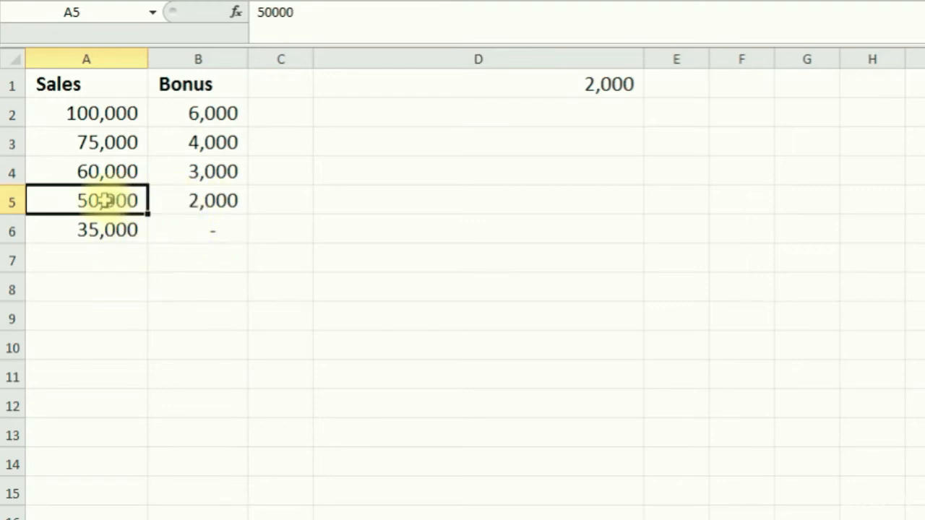
Compare the Sales thresholds in A4:A5 with their corresponding Bonus amounts in B4:B5.
{"action": "left_click", "coordinate": [111, 169]}
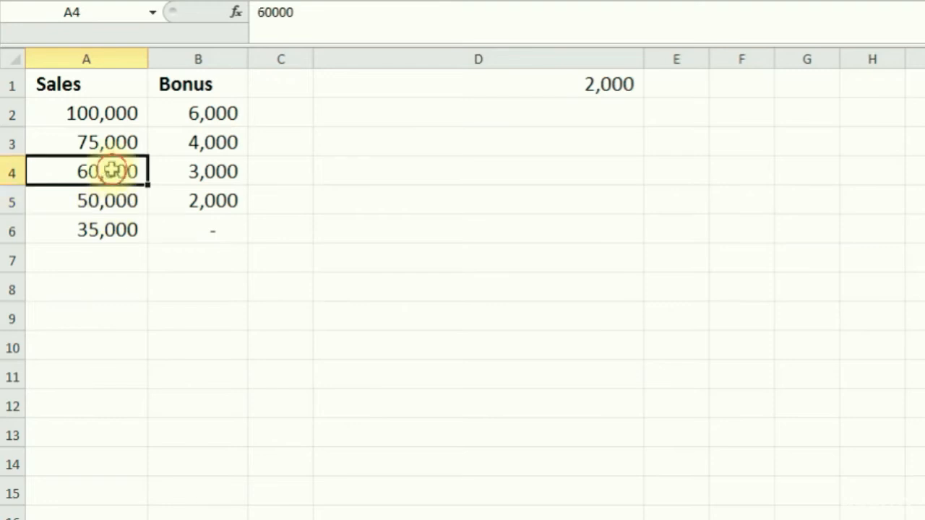
{"action": "left_click", "coordinate": [192, 174]}
{"action": "left_click", "coordinate": [110, 202]}
{"action": "left_click", "coordinate": [175, 203]}
{"action": "left_click", "coordinate": [123, 200]}
{"action": "left_click", "coordinate": [173, 203]}
{"action": "left_click", "coordinate": [124, 203]}
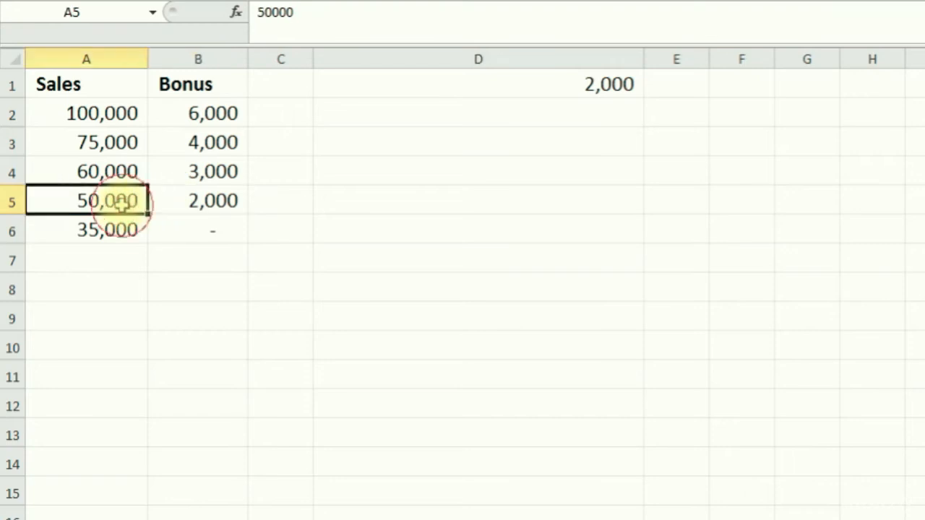
{"action": "left_click", "coordinate": [169, 204]}
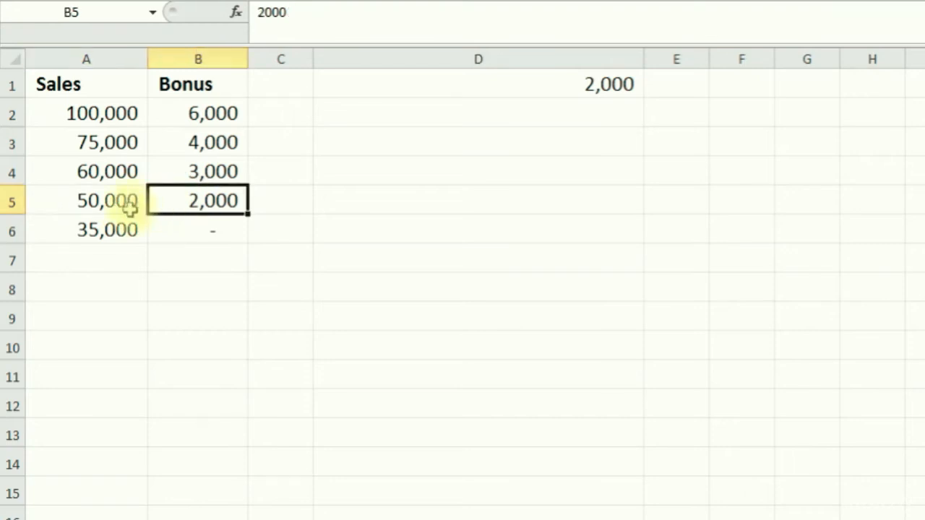
Search for the OFFSET function and insert it in cell D3.
{"action": "left_click", "coordinate": [409, 146]}
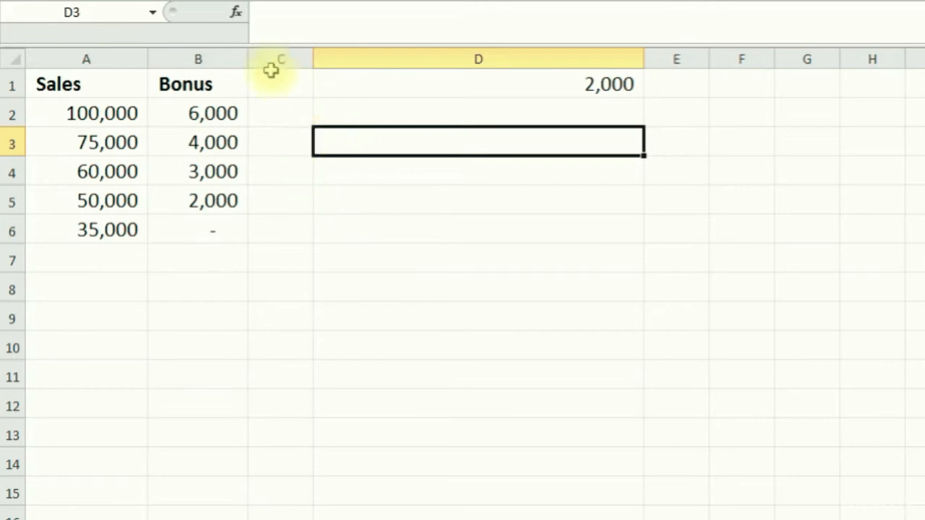
{"action": "left_click", "coordinate": [236, 13]}
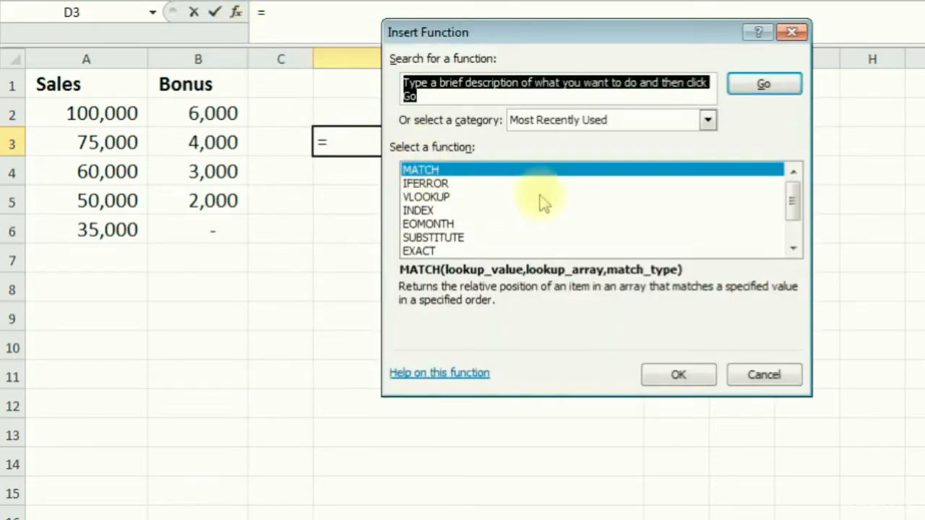
{"action": "type", "text": "of"}
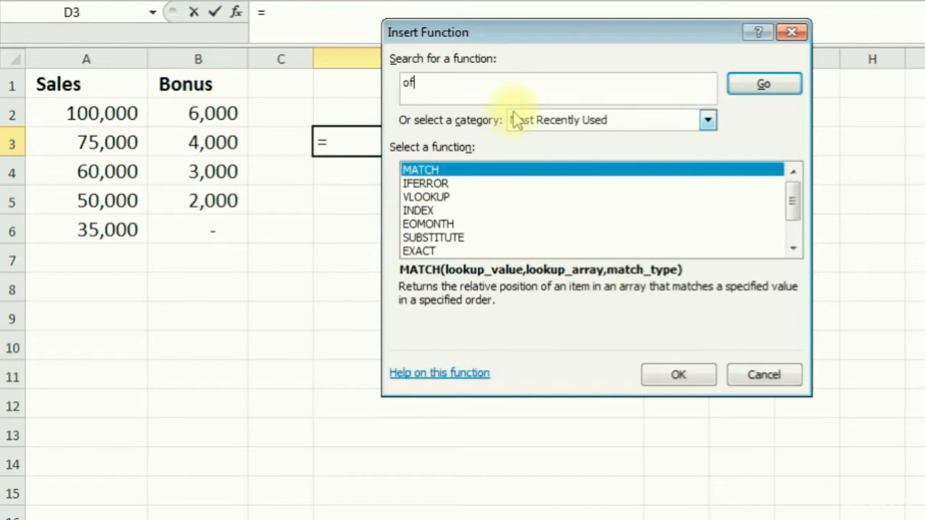
{"action": "type", "text": "fset"}
{"action": "key", "text": "Return"}
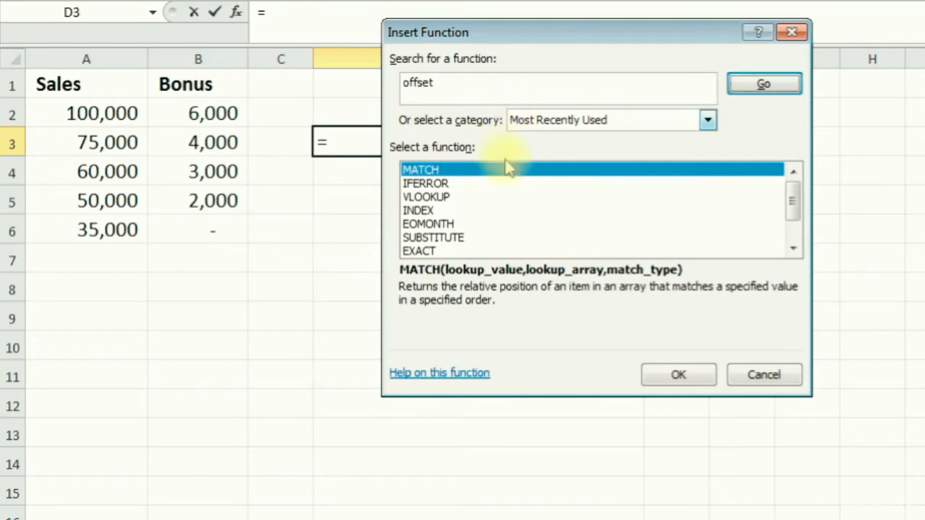
{"action": "double_click", "coordinate": [526, 172]}
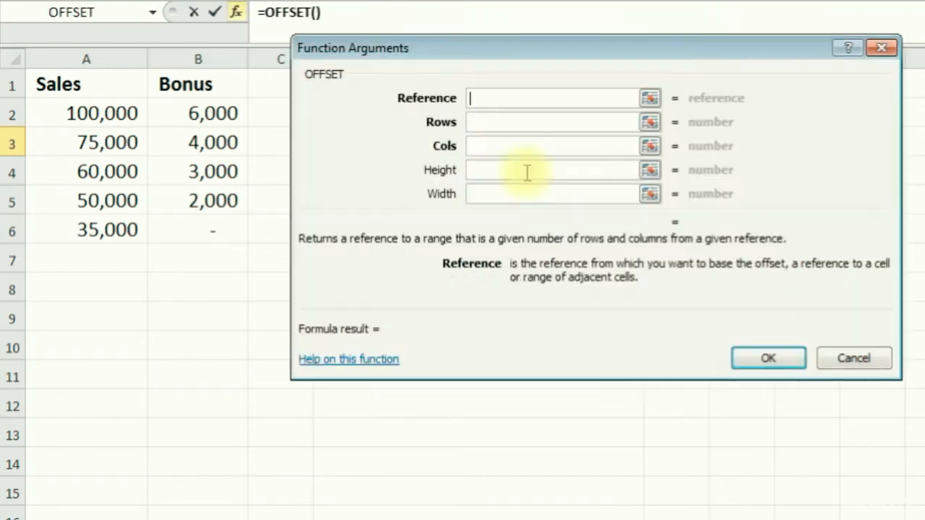
Set the OFFSET reference to the Sales header cell A1 and its rows argument to 4.
{"action": "left_click_drag", "start_coordinate": [553, 51], "coordinate": [537, 87]}
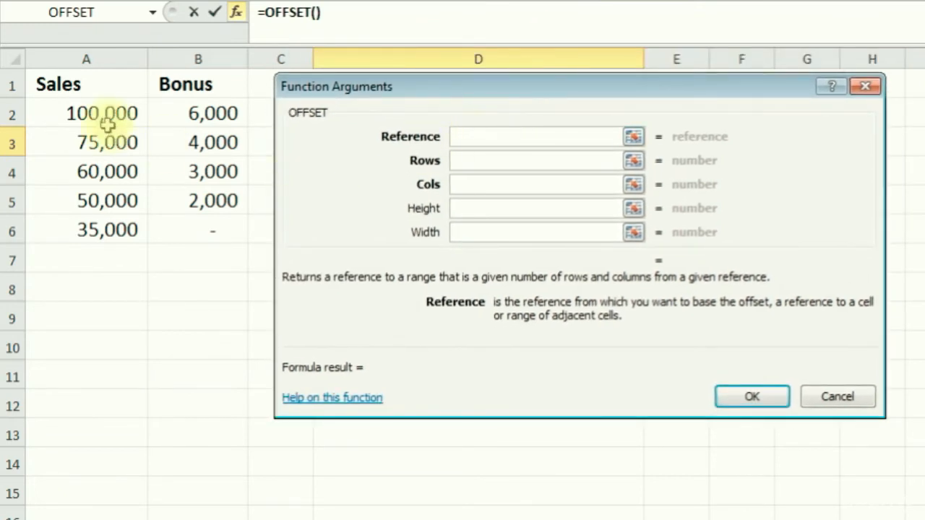
{"action": "left_click", "coordinate": [84, 84]}
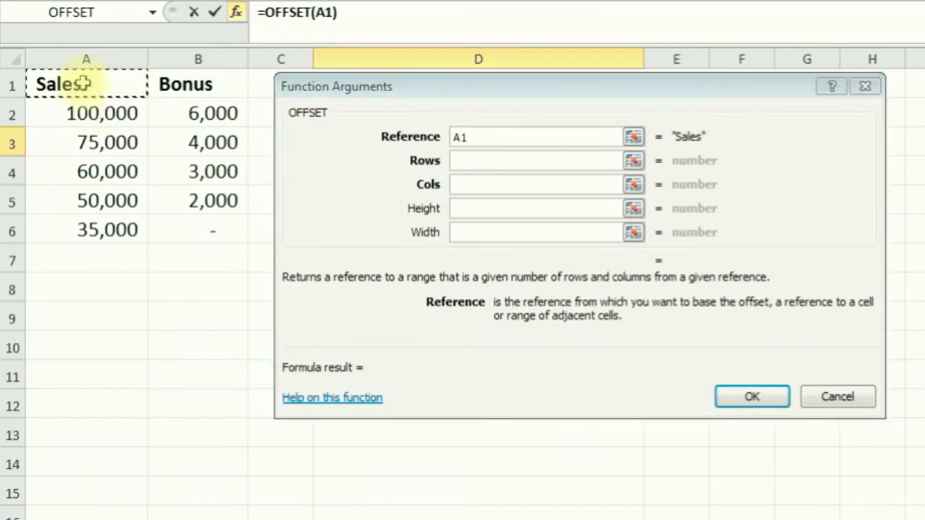
{"action": "left_click", "coordinate": [475, 160]}
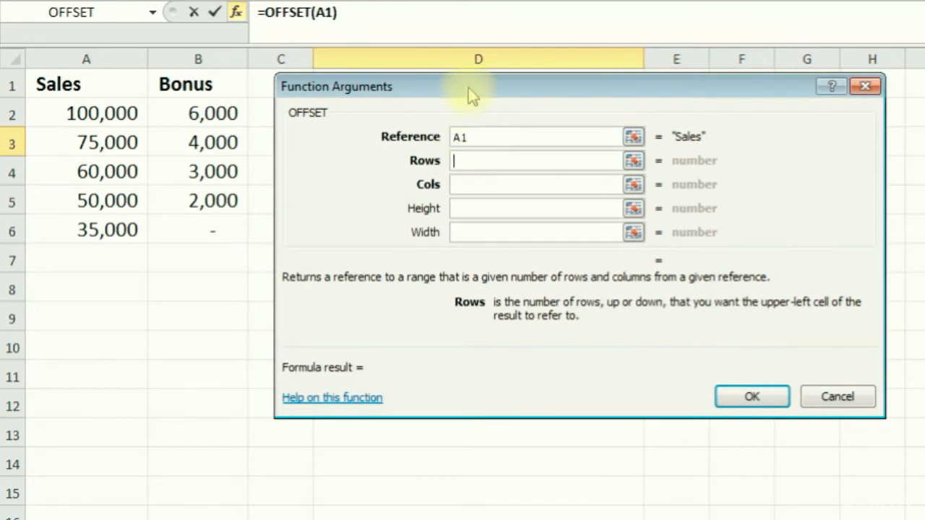
{"action": "left_click_drag", "start_coordinate": [462, 96], "coordinate": [480, 98]}
{"action": "left_click_drag", "start_coordinate": [474, 93], "coordinate": [457, 95]}
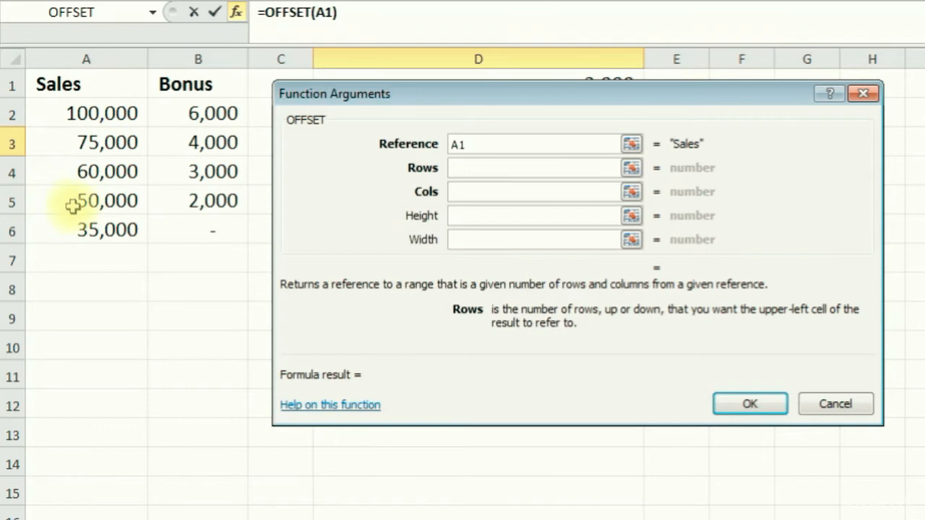
{"action": "type", "text": "4"}
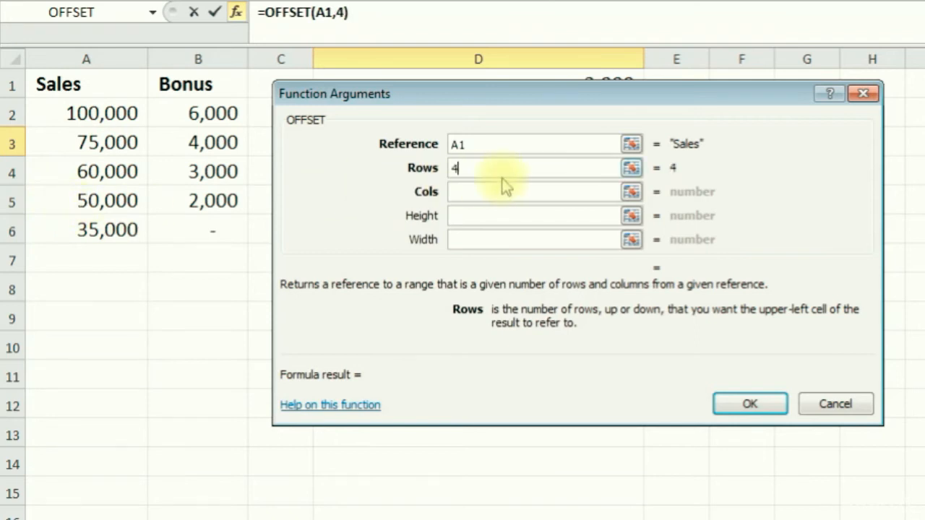
Set the OFFSET columns, height and width arguments each to 1 and complete the formula in D3.
{"action": "left_click", "coordinate": [482, 192]}
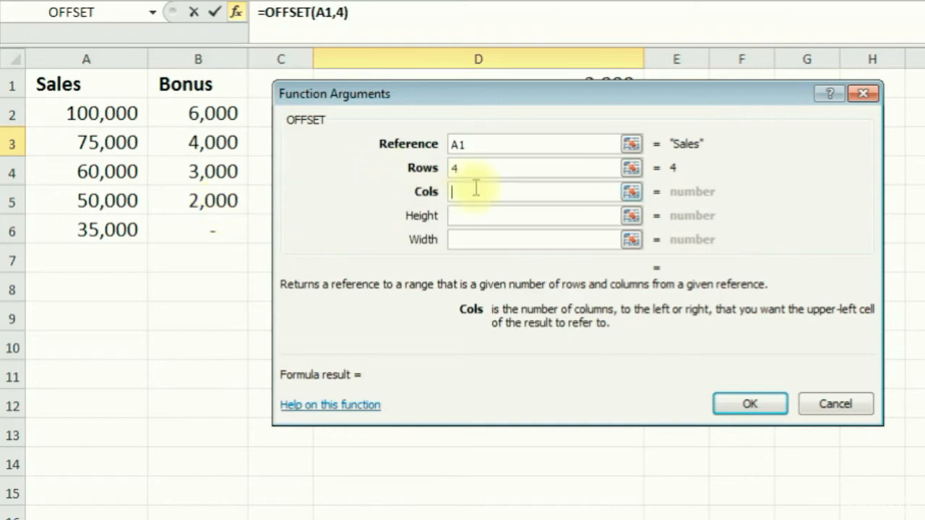
{"action": "type", "text": "1"}
{"action": "left_click", "coordinate": [472, 219]}
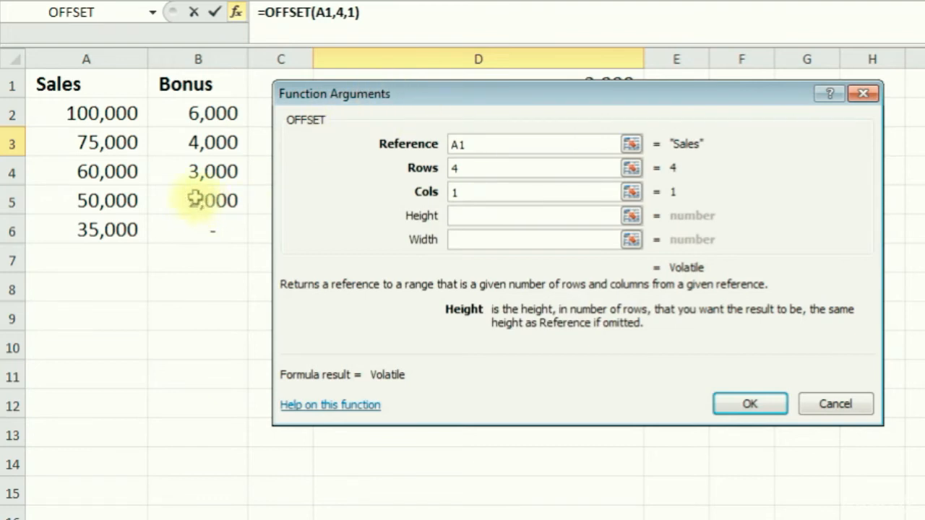
{"action": "type", "text": "1"}
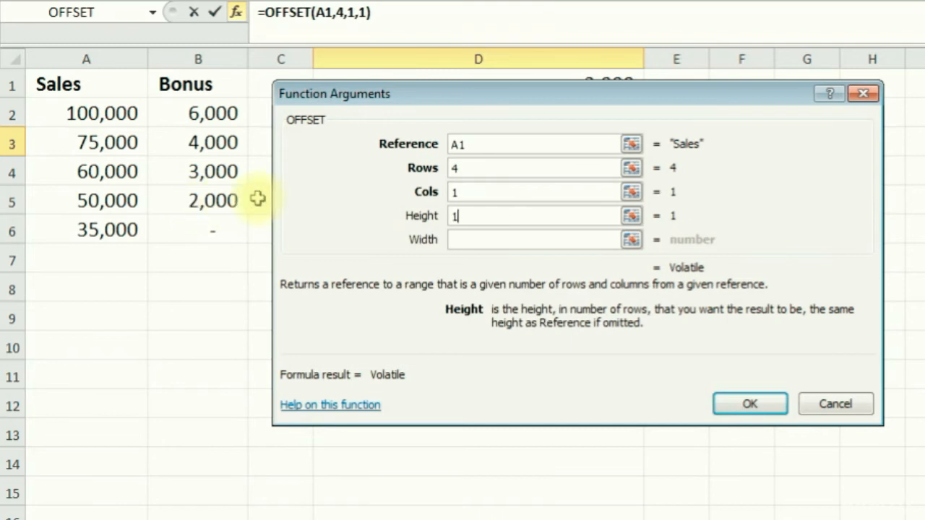
{"action": "left_click", "coordinate": [480, 240]}
{"action": "type", "text": "1"}
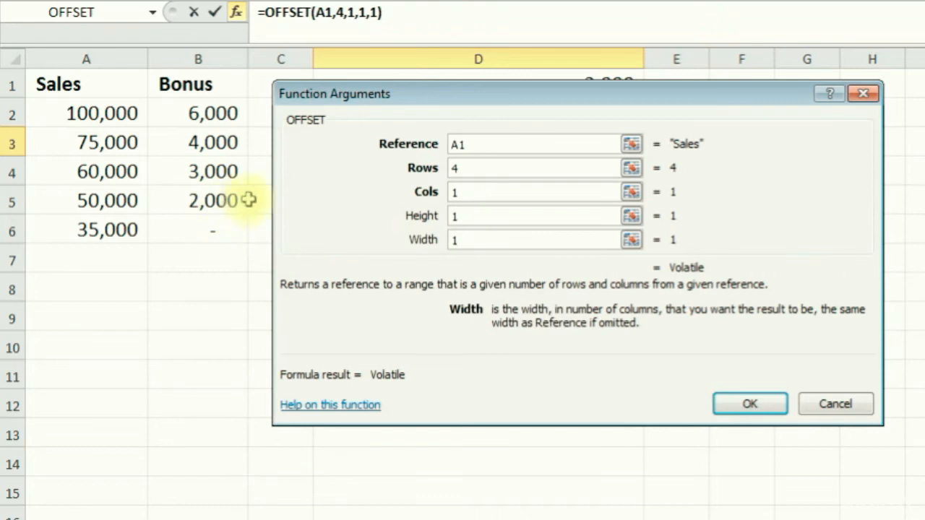
{"action": "left_click", "coordinate": [481, 216]}
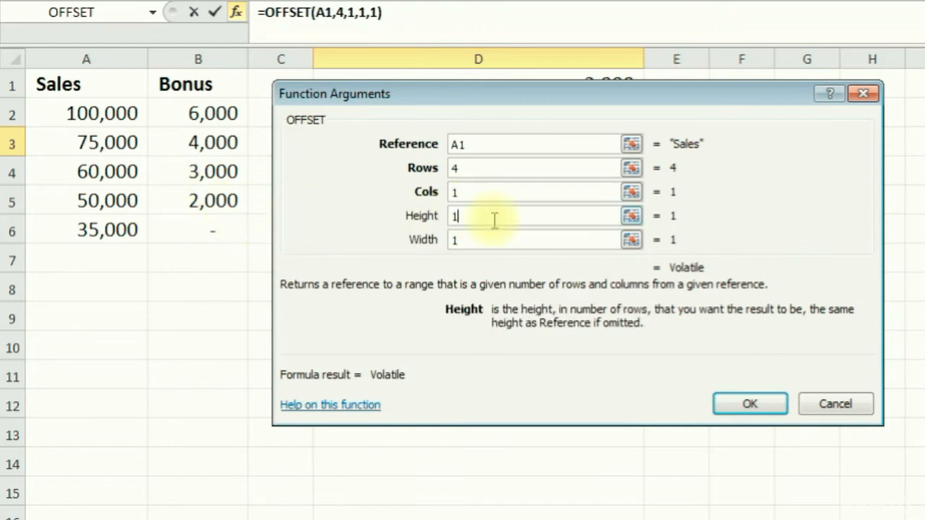
{"action": "left_click", "coordinate": [749, 404]}
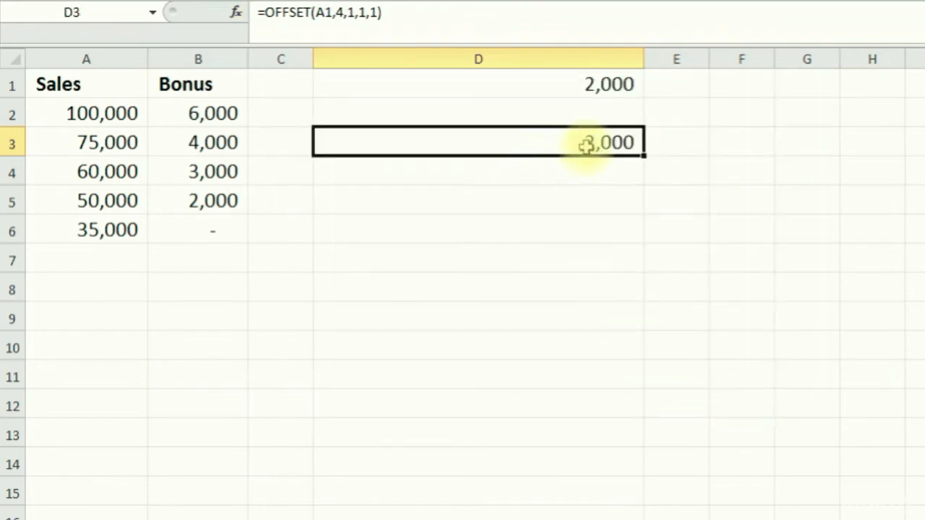
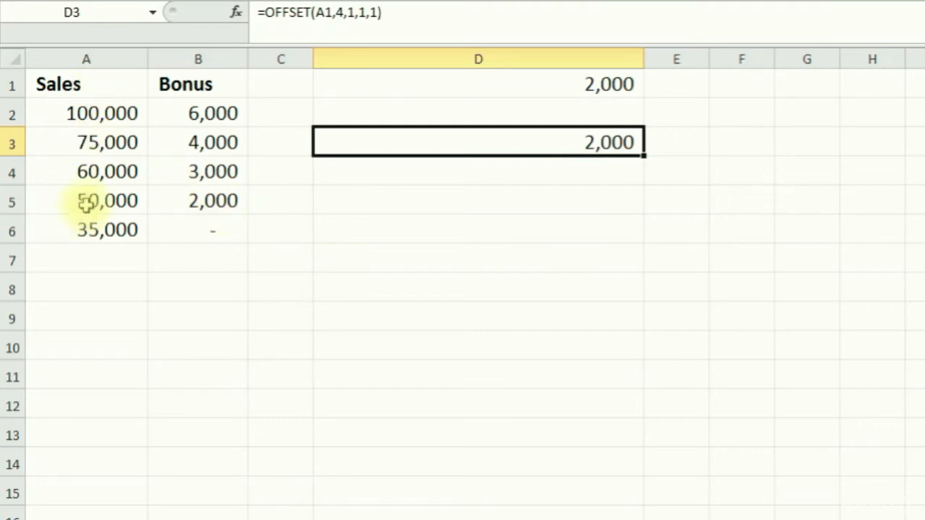
Insert the MATCH function in cell D4 with 45000 as its lookup value.
{"action": "left_click", "coordinate": [436, 175]}
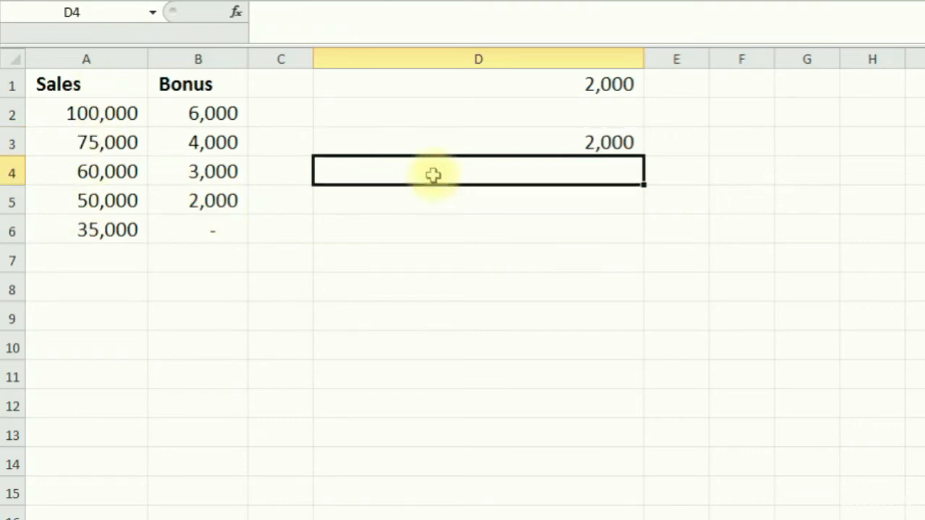
{"action": "left_click", "coordinate": [236, 15]}
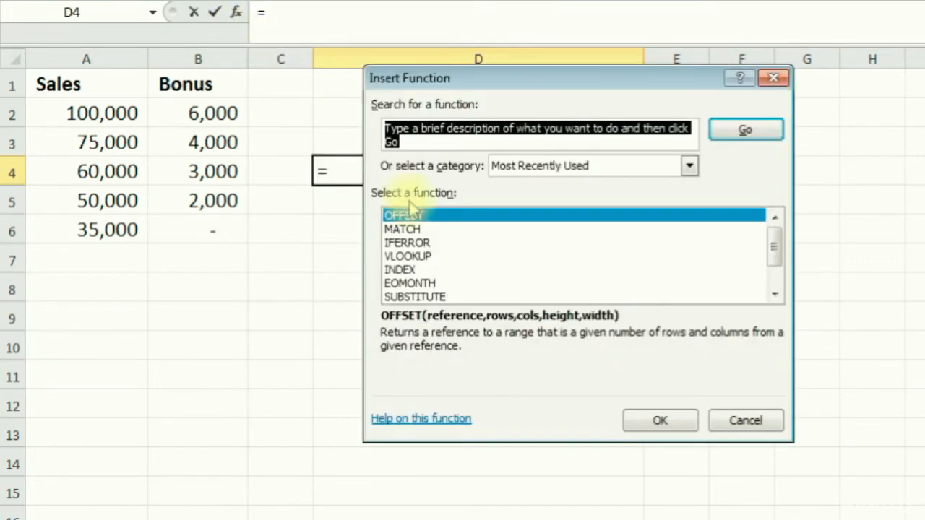
{"action": "left_click", "coordinate": [441, 230]}
{"action": "left_click", "coordinate": [662, 421]}
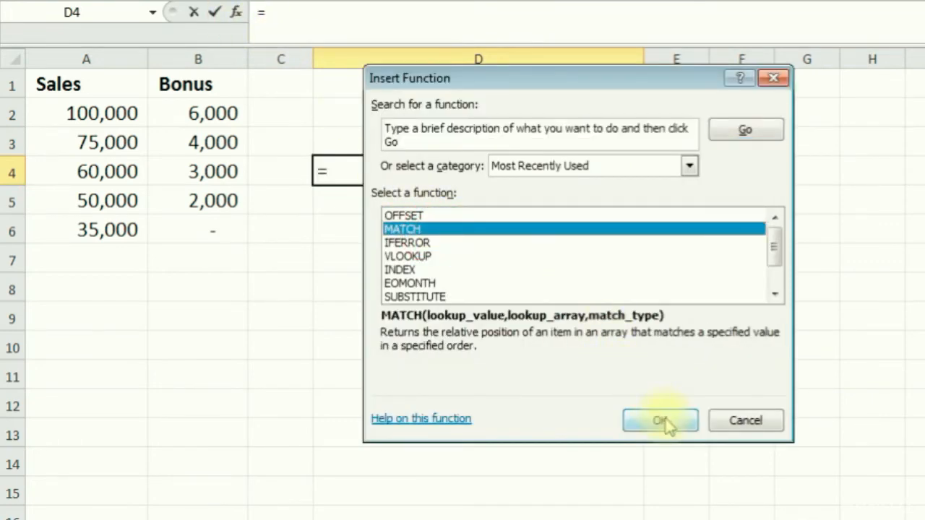
{"action": "left_click_drag", "start_coordinate": [572, 120], "coordinate": [538, 217]}
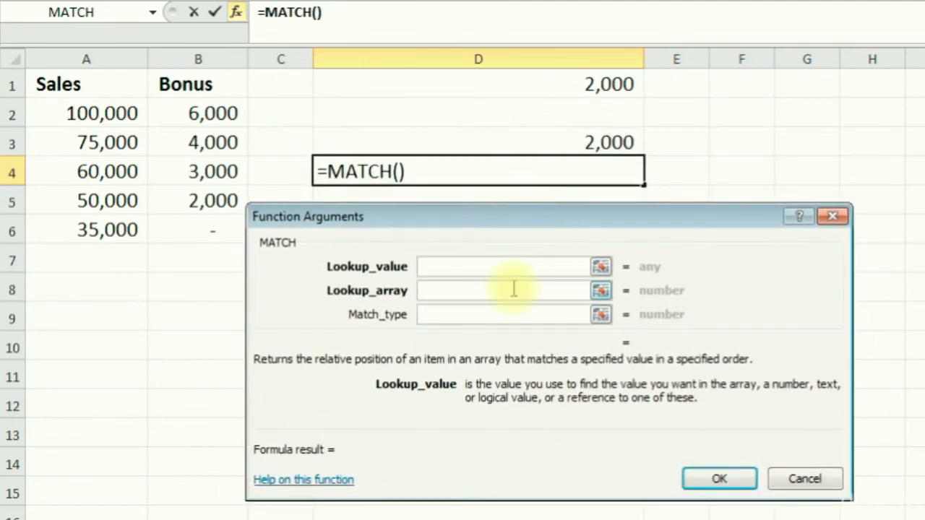
{"action": "type", "text": "45"}
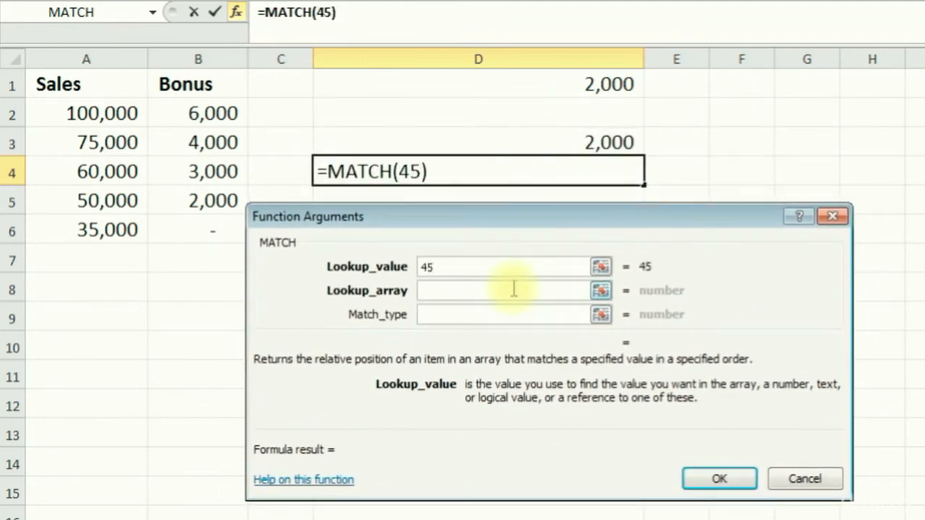
{"action": "type", "text": "000"}
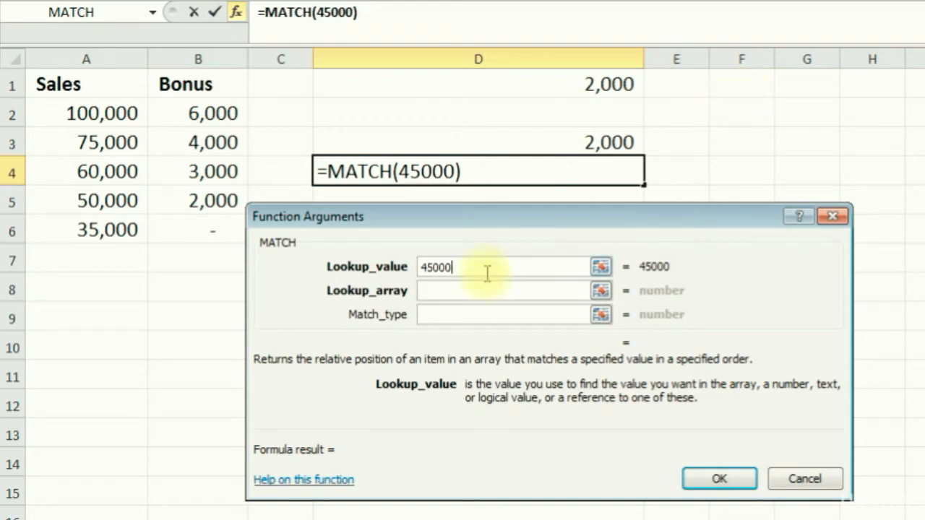
Set the MATCH lookup array to A2:A6 and the match type to -1, completing the formula in D4.
{"action": "left_click", "coordinate": [447, 296]}
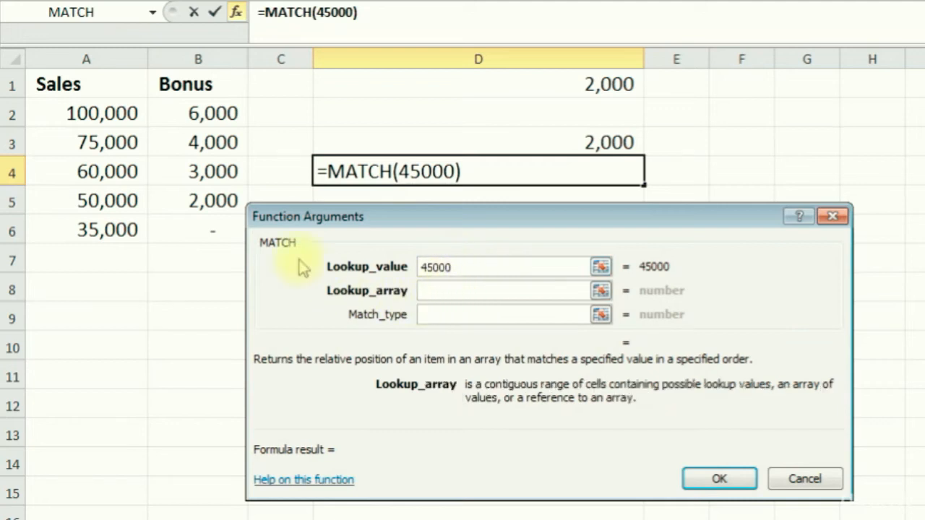
{"action": "left_click_drag", "start_coordinate": [87, 112], "coordinate": [84, 227]}
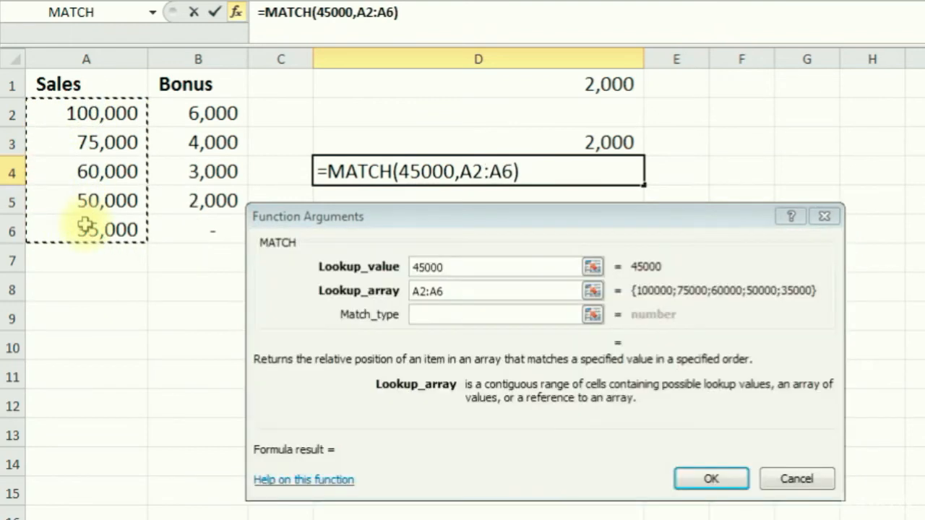
{"action": "left_click", "coordinate": [447, 316]}
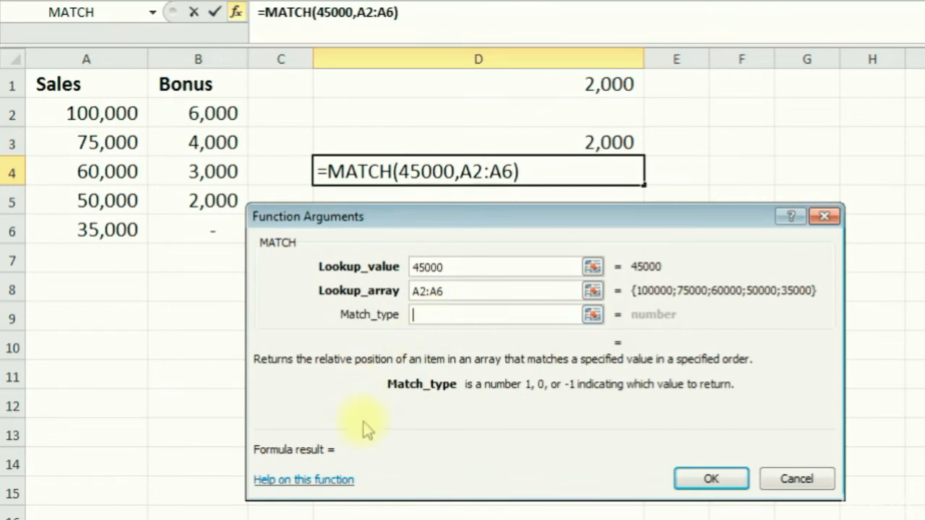
{"action": "type", "text": "-1"}
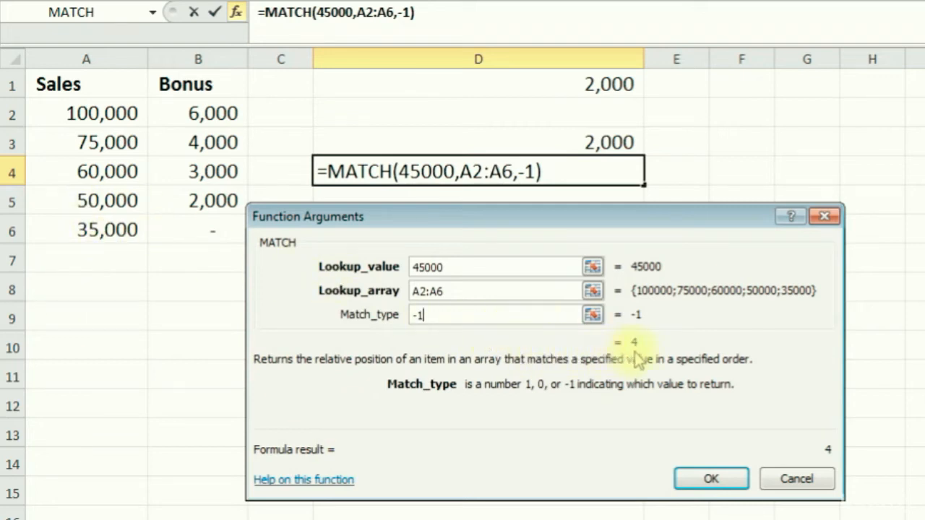
{"action": "left_click", "coordinate": [716, 480]}
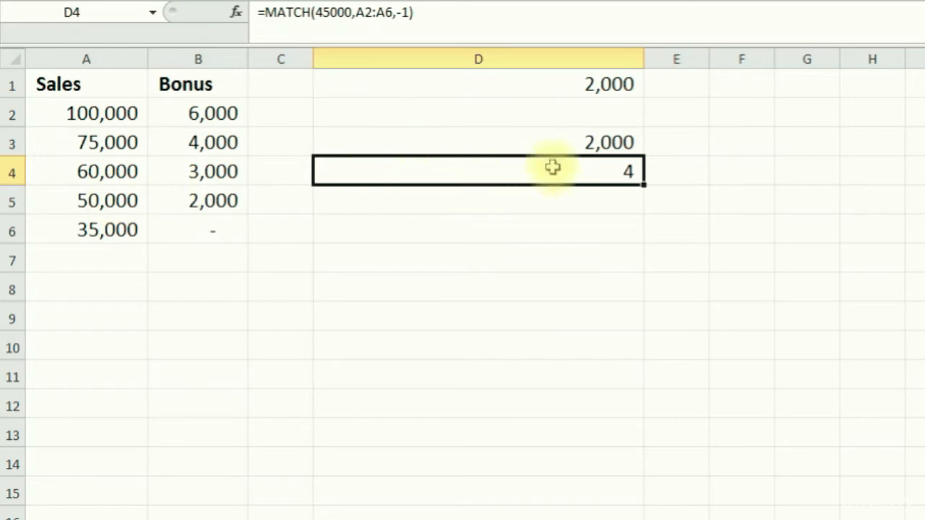
Copy the expression MATCH(45000,A2:A6,-1) from D4's formula without its equals sign, leaving the cell unedited.
{"action": "left_click_drag", "start_coordinate": [441, 12], "coordinate": [266, 11]}
{"action": "key", "text": "ctrl+c"}
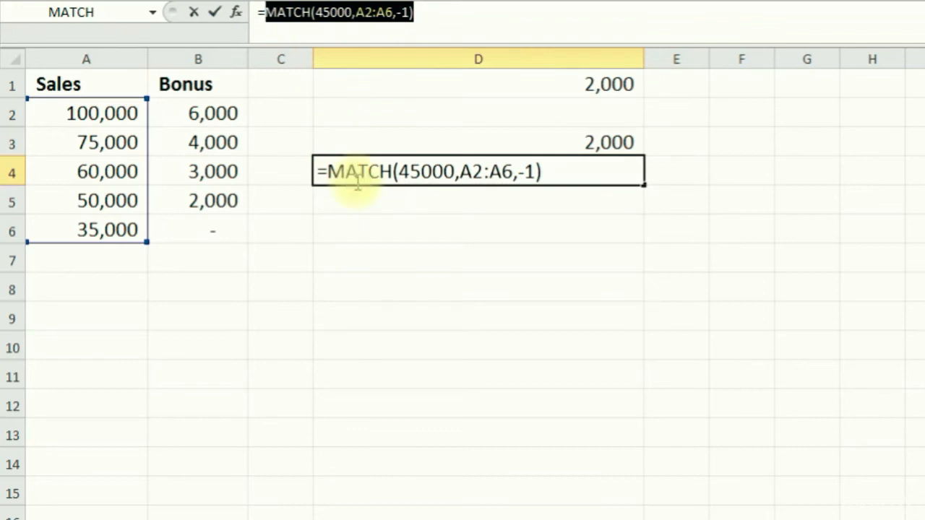
{"action": "key", "text": "Escape"}
Replace the rows argument 4 in D3's OFFSET formula with the copied MATCH expression.
{"action": "left_click", "coordinate": [444, 137]}
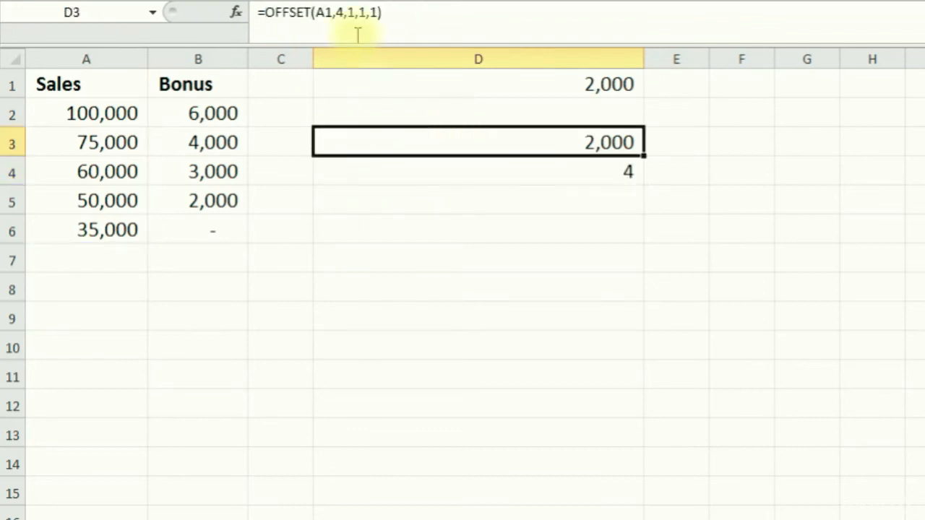
{"action": "left_click", "coordinate": [343, 12]}
{"action": "key", "text": "BackSpace"}
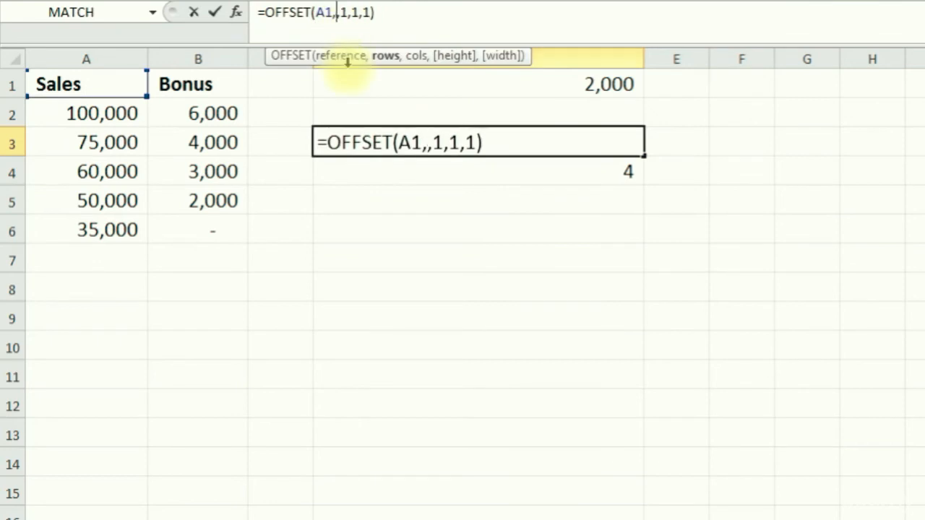
{"action": "key", "text": "ctrl+v"}
{"action": "key", "text": "Return"}
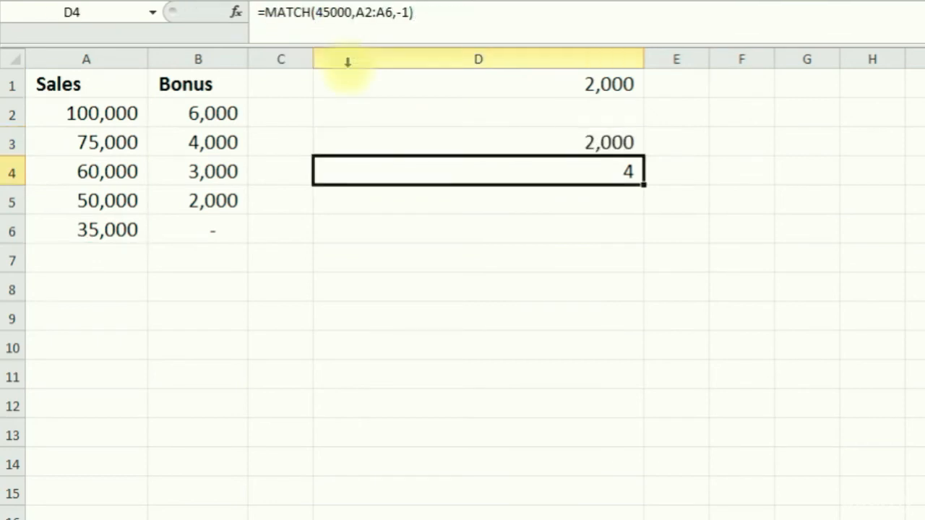
Delete the standalone MATCH formula from cell D4.
{"action": "left_click", "coordinate": [490, 143]}
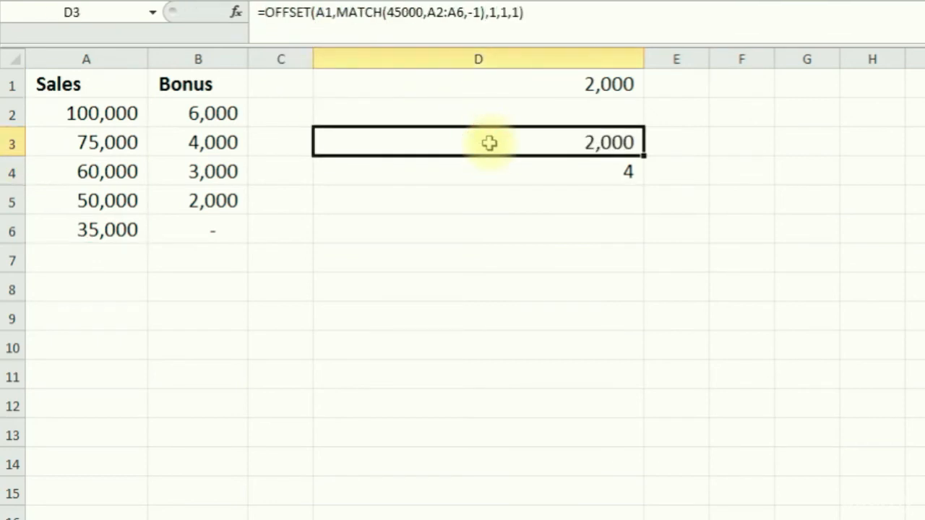
{"action": "left_click", "coordinate": [530, 169]}
{"action": "key", "text": "Delete"}
Change the MATCH lookup value in D3's OFFSET formula to 65000.
{"action": "left_click", "coordinate": [519, 148]}
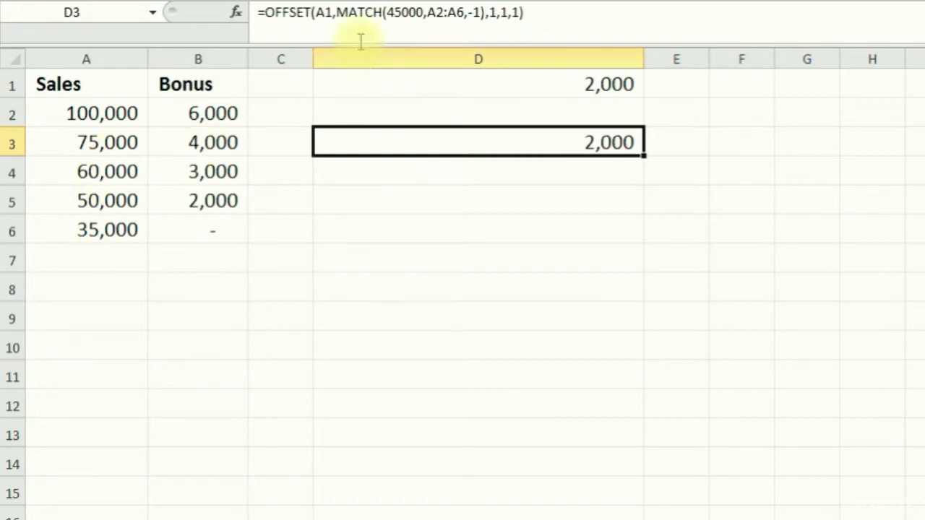
{"action": "left_click", "coordinate": [396, 12]}
{"action": "key", "text": "BackSpace"}
{"action": "type", "text": "6"}
{"action": "key", "text": "Return"}
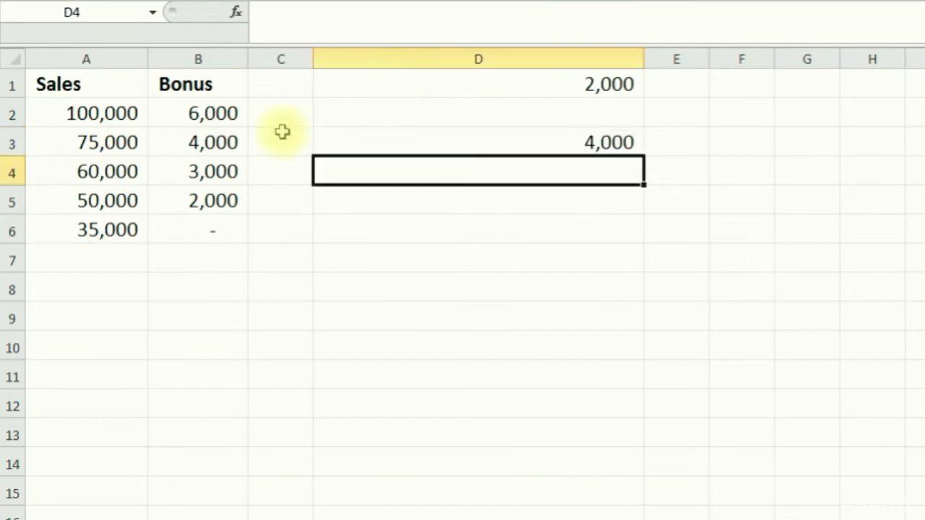
{"action": "left_click", "coordinate": [502, 144]}
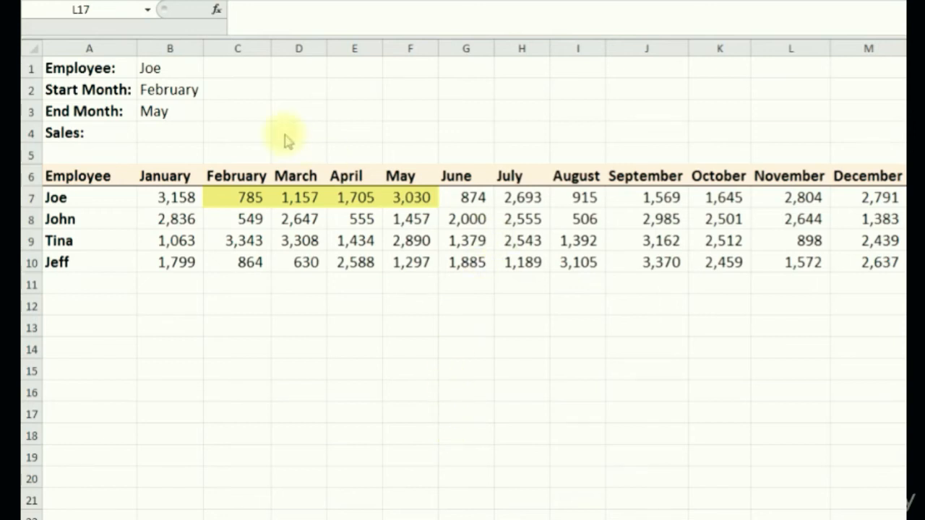
Examine the employee names, month headers and monthly sales figures in the table starting at row 6.
{"action": "left_click", "coordinate": [93, 205]}
{"action": "left_click", "coordinate": [95, 240]}
{"action": "left_click", "coordinate": [94, 257]}
{"action": "left_click", "coordinate": [166, 179]}
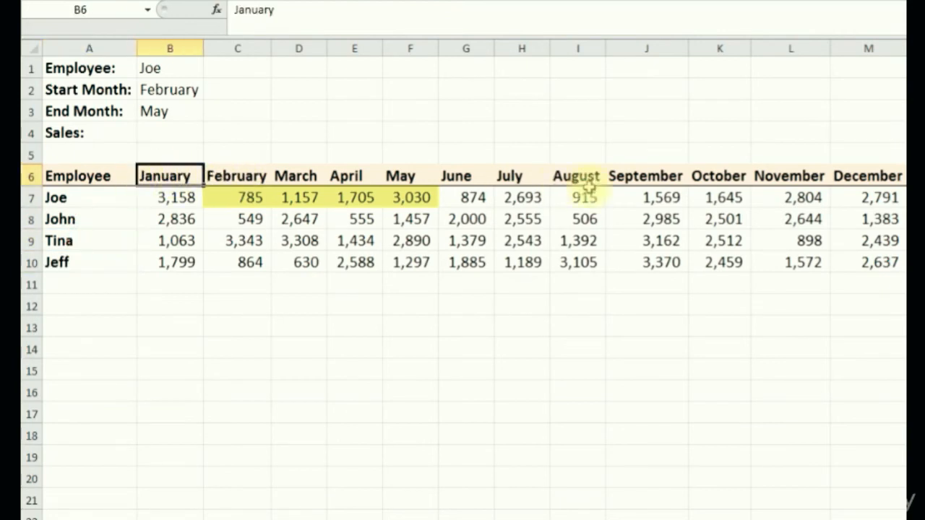
{"action": "left_click", "coordinate": [173, 241]}
{"action": "left_click", "coordinate": [410, 241]}
{"action": "left_click", "coordinate": [531, 264]}
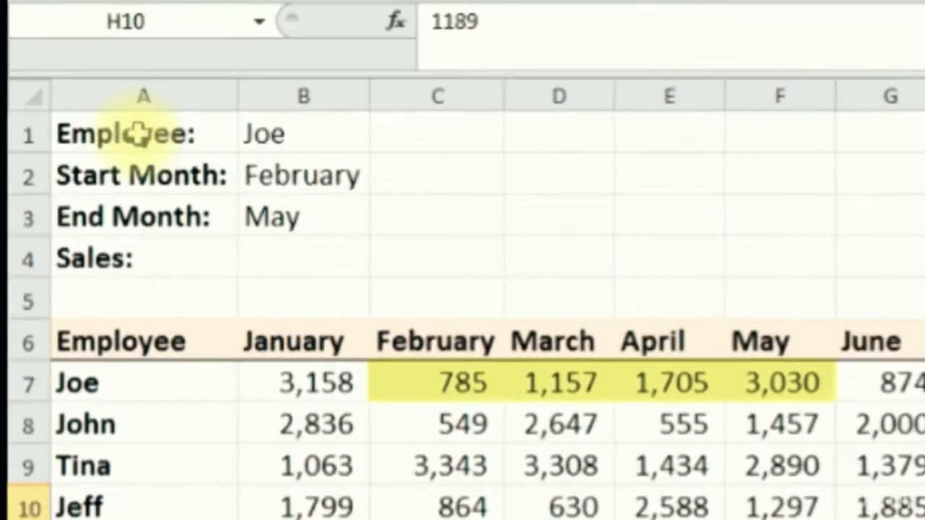
Examine the Employee, Start Month, End Month and Sales labels in A1:A4 and their adjacent input cells.
{"action": "left_click", "coordinate": [79, 68]}
{"action": "left_click", "coordinate": [85, 92]}
{"action": "left_click", "coordinate": [148, 241]}
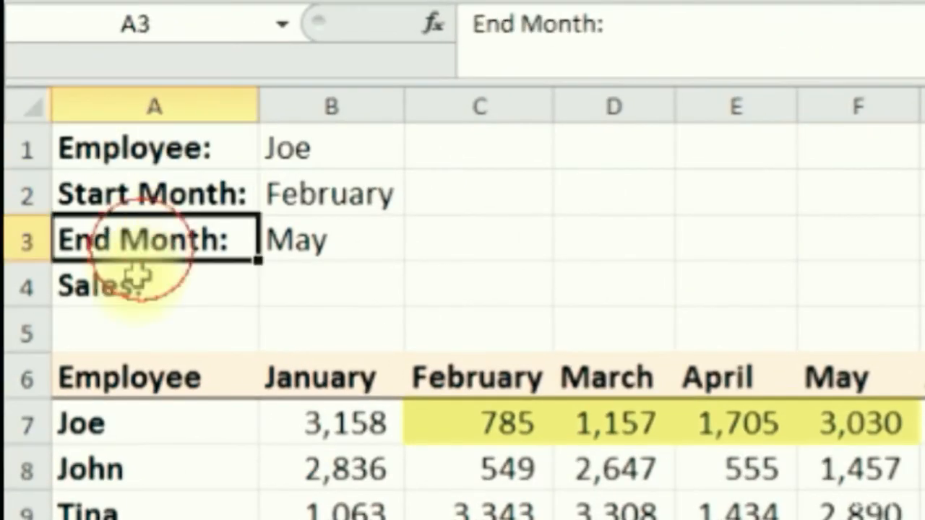
{"action": "left_click", "coordinate": [209, 286]}
{"action": "left_click", "coordinate": [320, 284]}
{"action": "left_click", "coordinate": [289, 151]}
{"action": "left_click", "coordinate": [196, 154]}
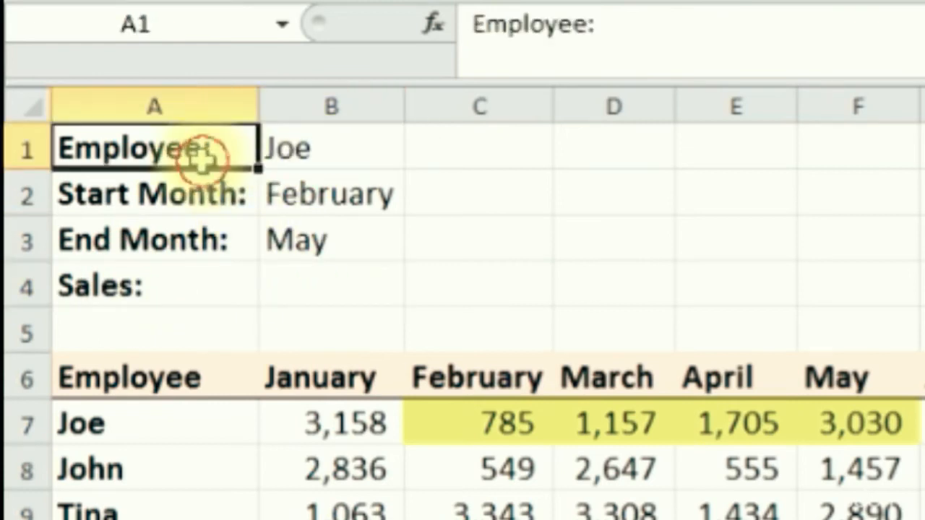
{"action": "left_click", "coordinate": [181, 198]}
{"action": "left_click", "coordinate": [196, 226]}
{"action": "left_click", "coordinate": [199, 161]}
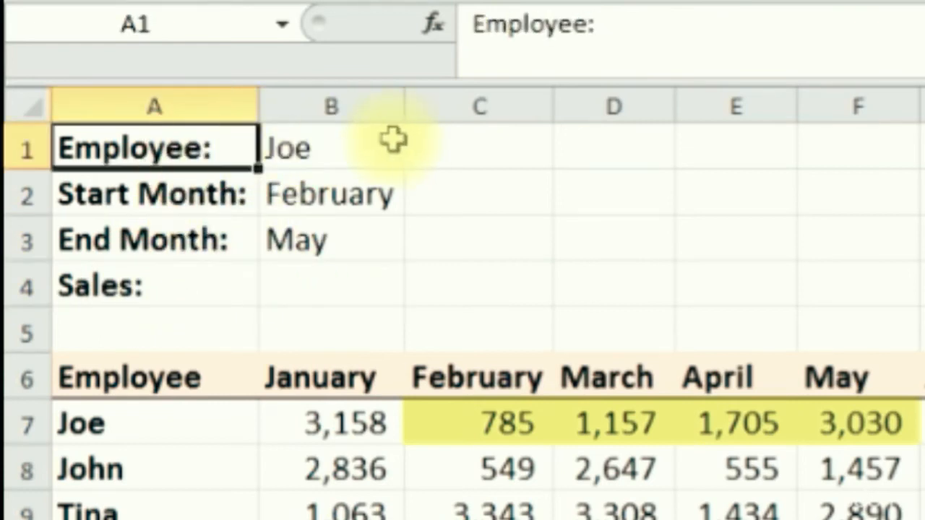
Check the dropdown choices for employee, start month and end month in B1:B3, keeping the current selections.
{"action": "left_click", "coordinate": [361, 149]}
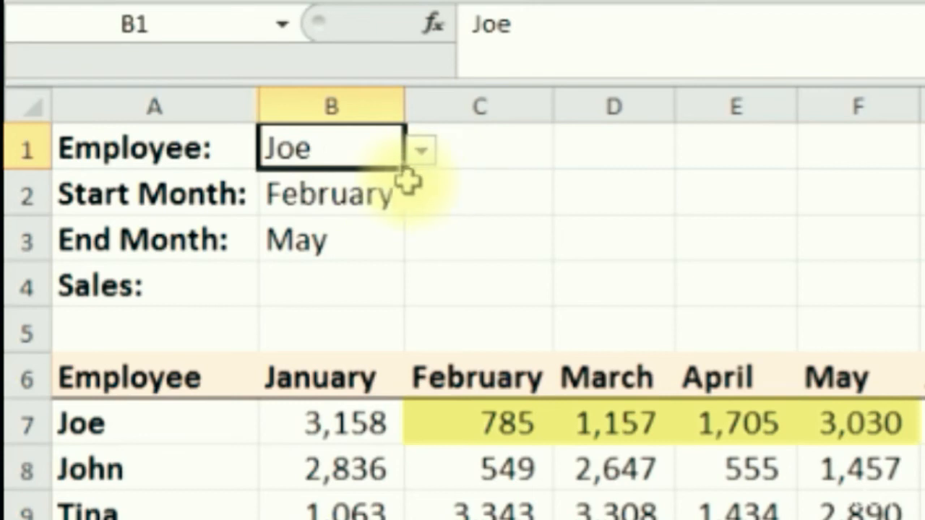
{"action": "left_click", "coordinate": [421, 152]}
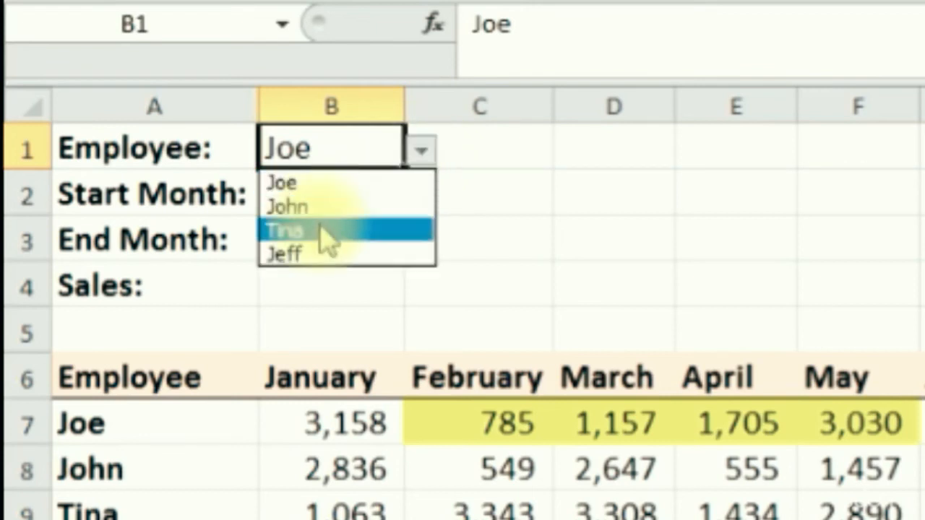
{"action": "left_click", "coordinate": [332, 185]}
{"action": "left_click", "coordinate": [340, 195]}
{"action": "left_click", "coordinate": [422, 196]}
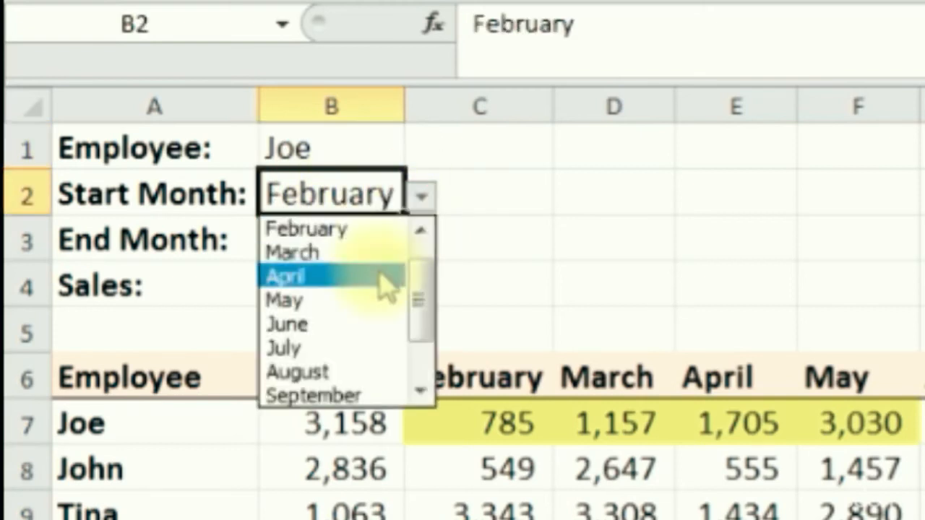
{"action": "left_click_drag", "start_coordinate": [429, 295], "coordinate": [431, 320]}
{"action": "left_click", "coordinate": [497, 224]}
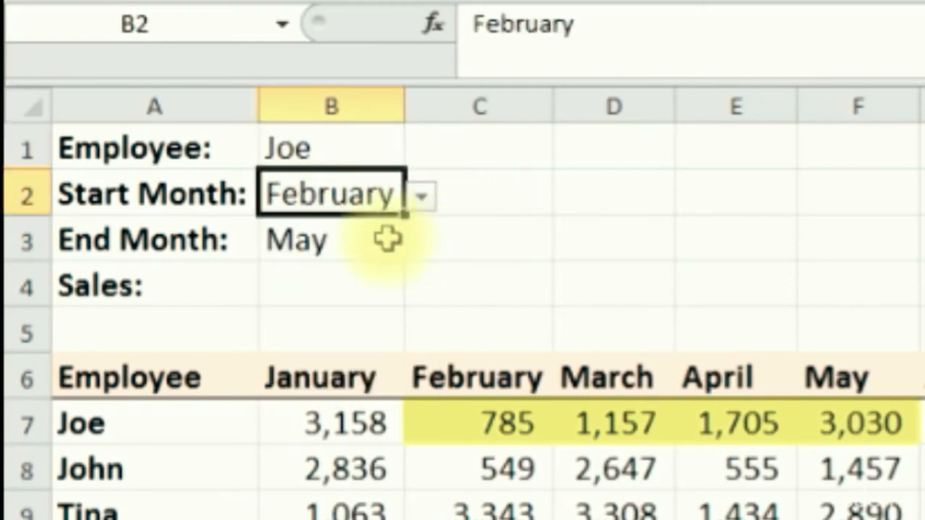
{"action": "left_click", "coordinate": [389, 240]}
{"action": "left_click", "coordinate": [423, 243]}
{"action": "left_click", "coordinate": [423, 246]}
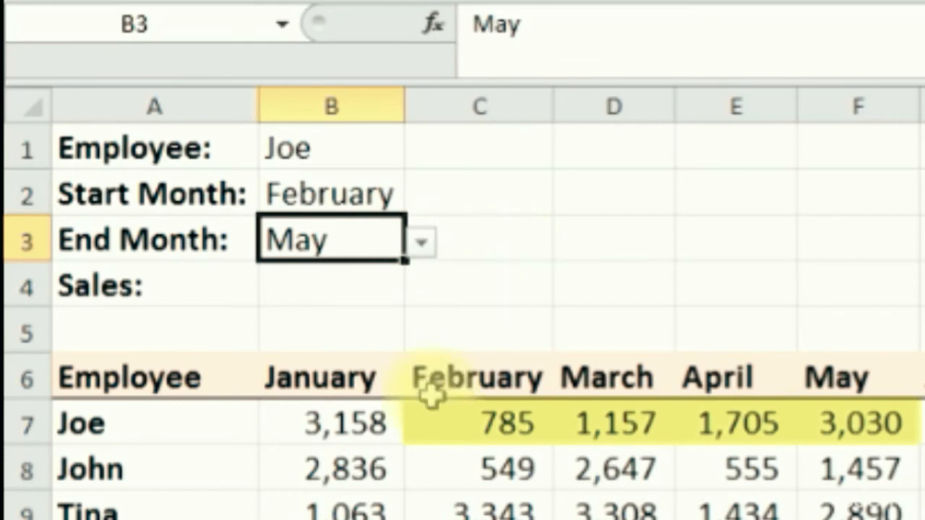
Review the employee and month selections in B1:B3 against the highlighted February to May sales in C7:F7.
{"action": "left_click_drag", "start_coordinate": [477, 428], "coordinate": [799, 434]}
{"action": "left_click", "coordinate": [186, 424]}
{"action": "left_click", "coordinate": [243, 199]}
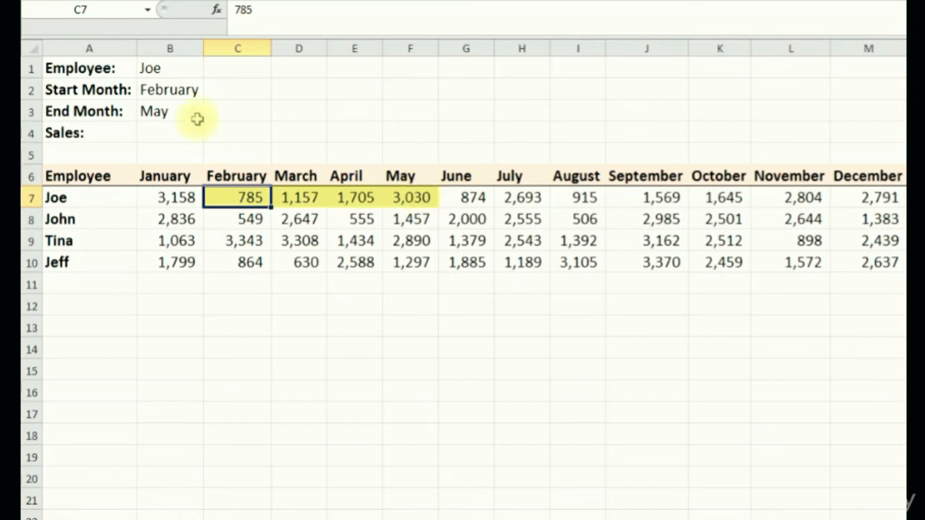
{"action": "left_click", "coordinate": [172, 71]}
{"action": "left_click", "coordinate": [212, 70]}
{"action": "left_click", "coordinate": [148, 106]}
{"action": "left_click", "coordinate": [212, 69]}
{"action": "left_click", "coordinate": [165, 84]}
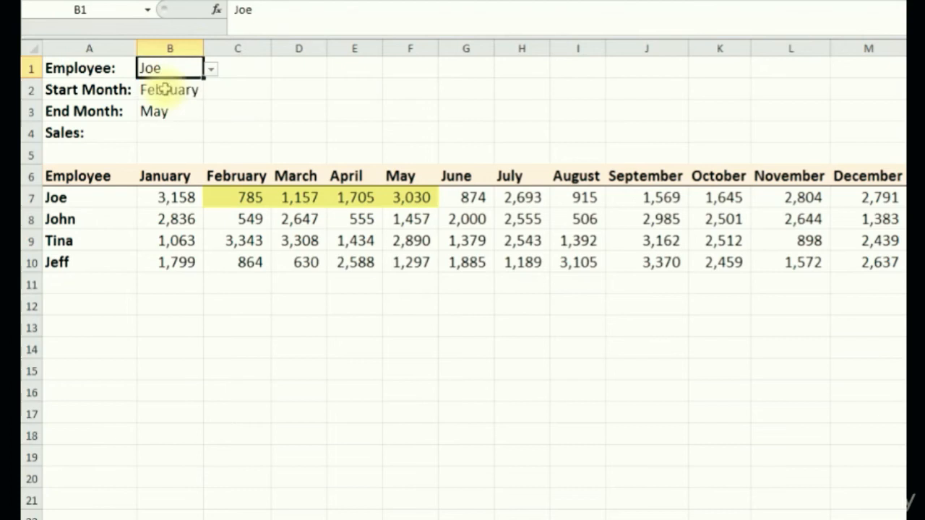
{"action": "left_click", "coordinate": [183, 96]}
{"action": "left_click", "coordinate": [170, 105]}
{"action": "left_click", "coordinate": [166, 91]}
{"action": "left_click", "coordinate": [155, 113]}
{"action": "left_click", "coordinate": [187, 137]}
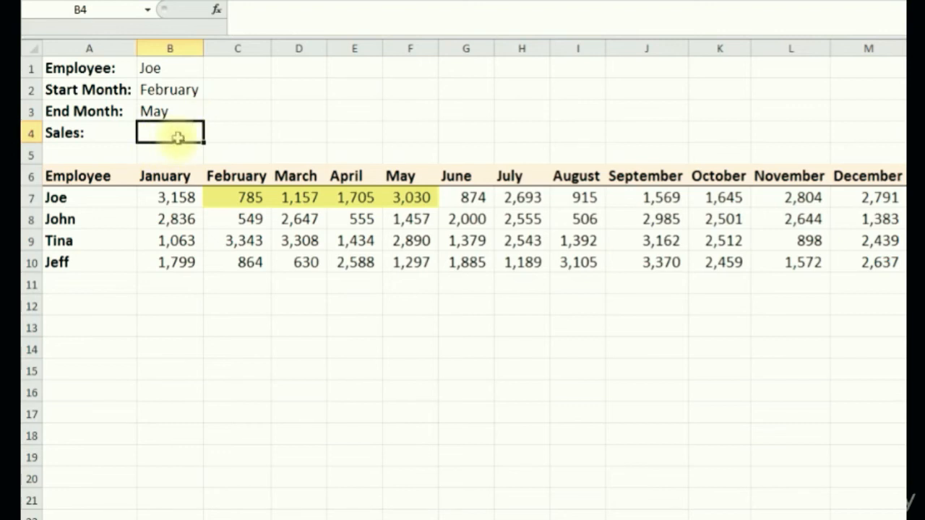
{"action": "left_click", "coordinate": [254, 136]}
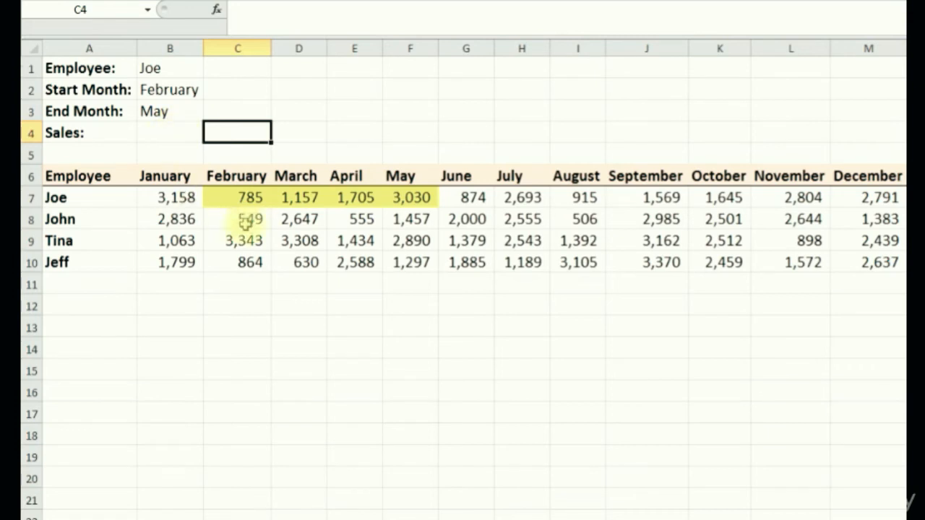
{"action": "left_click_drag", "start_coordinate": [240, 202], "coordinate": [413, 203]}
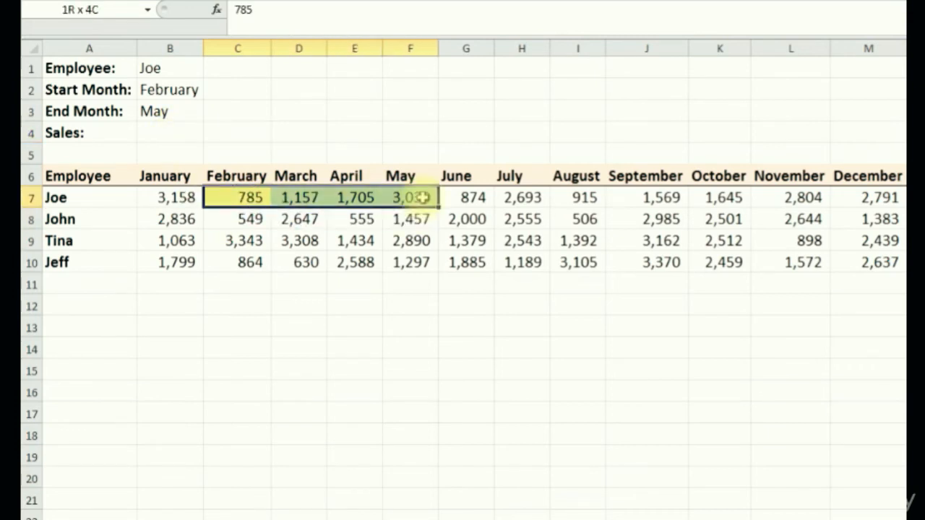
Begin a SUM formula in the Sales cell B4 with a nested OFFSET function.
{"action": "left_click", "coordinate": [171, 130]}
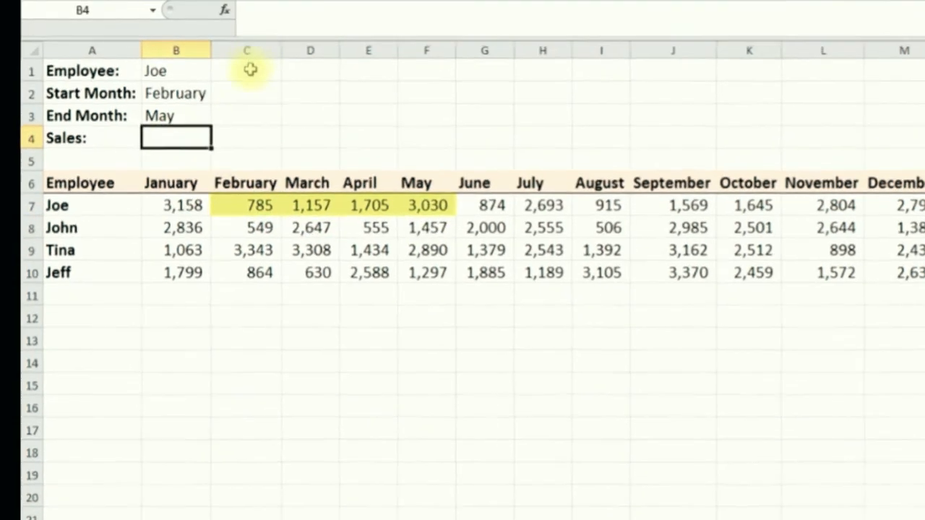
{"action": "left_click", "coordinate": [298, 16]}
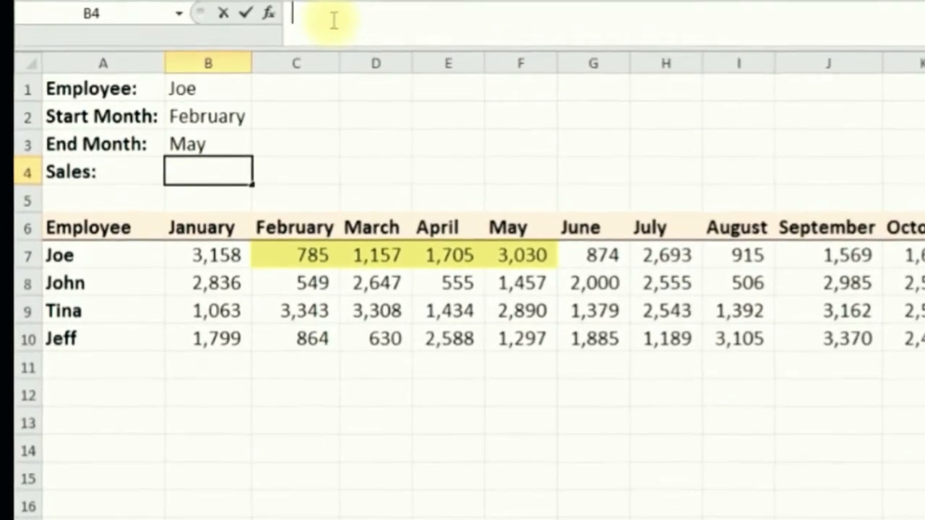
{"action": "type", "text": "=sum"}
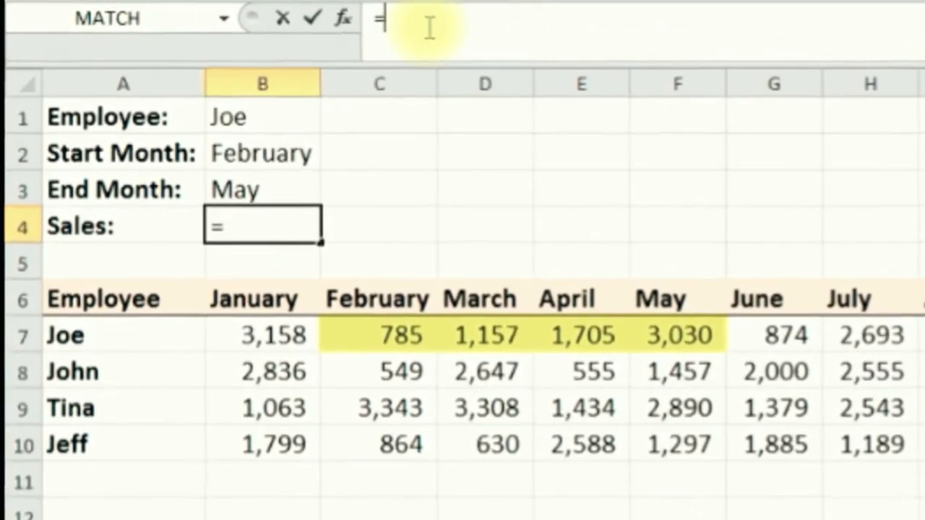
{"action": "type", "text": "("}
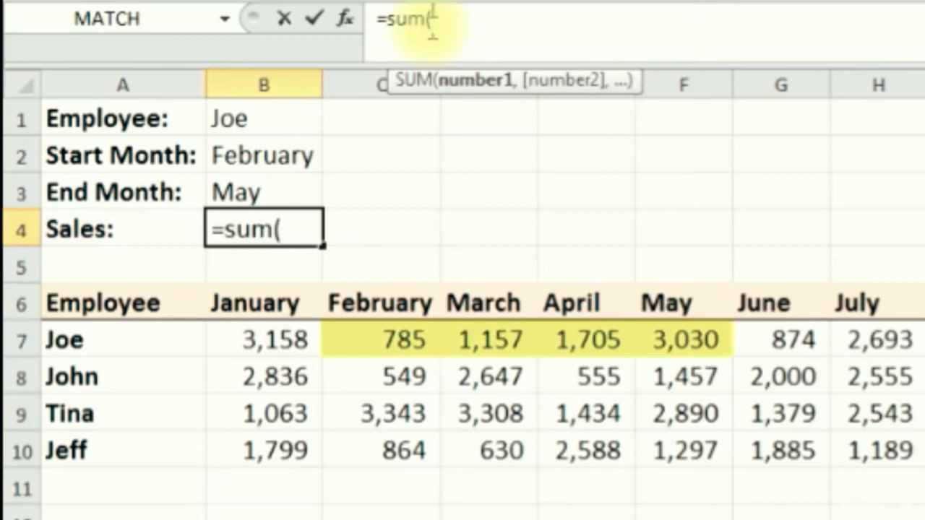
{"action": "type", "text": "o"}
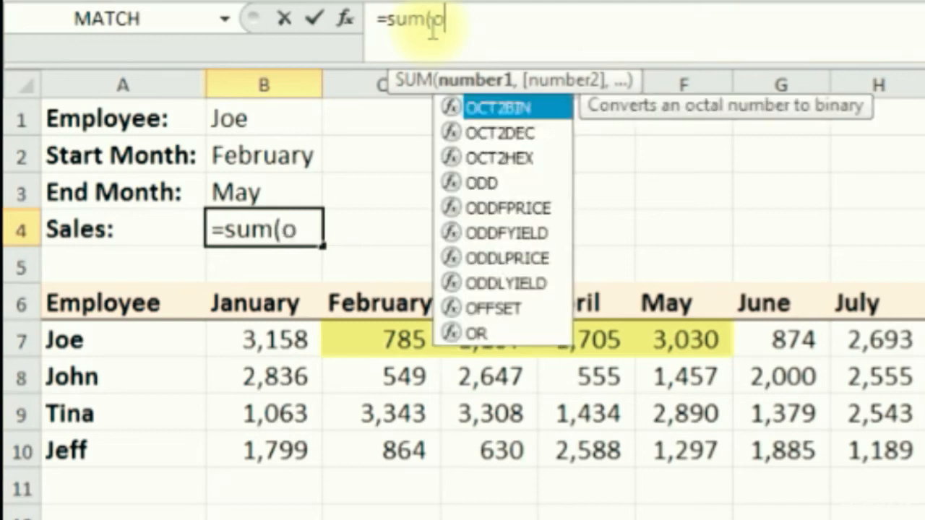
{"action": "type", "text": "ffset("}
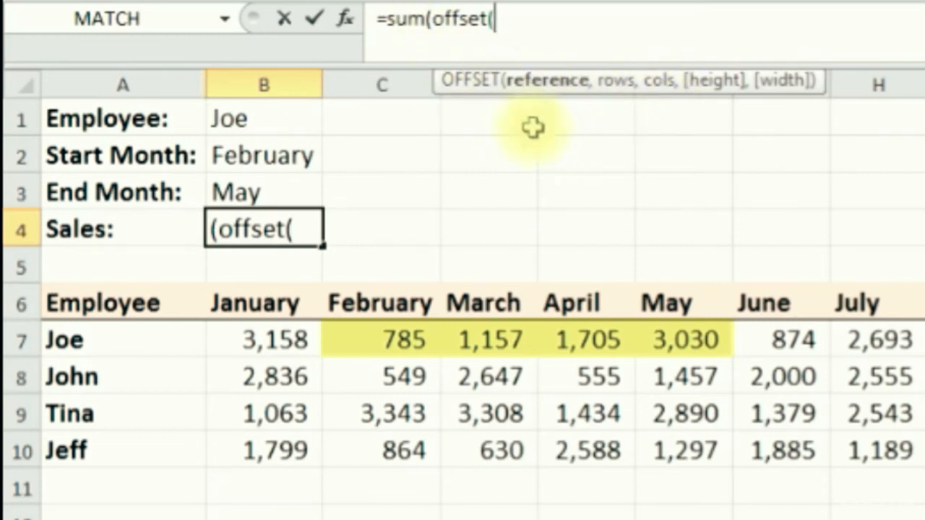
Set the OFFSET reference to A6, with 1 for rows and 2 for columns.
{"action": "left_click", "coordinate": [116, 299]}
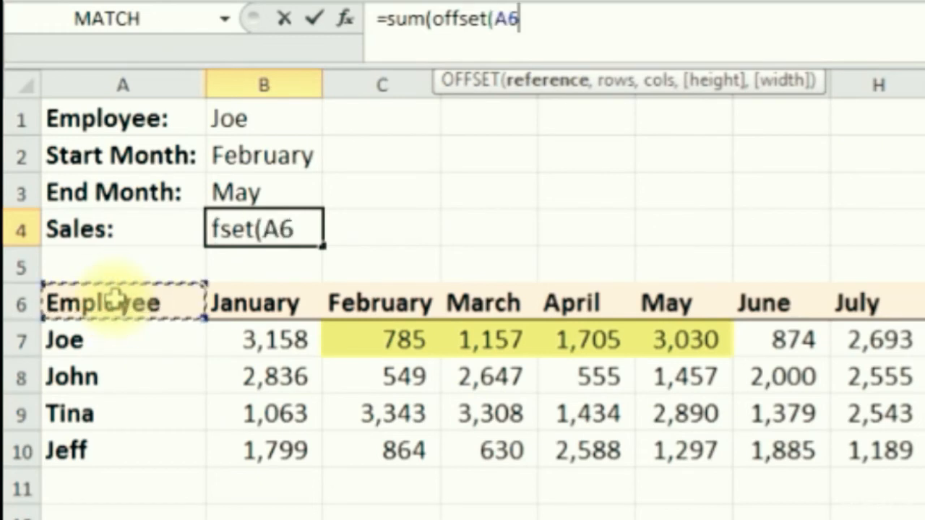
{"action": "type", "text": ","}
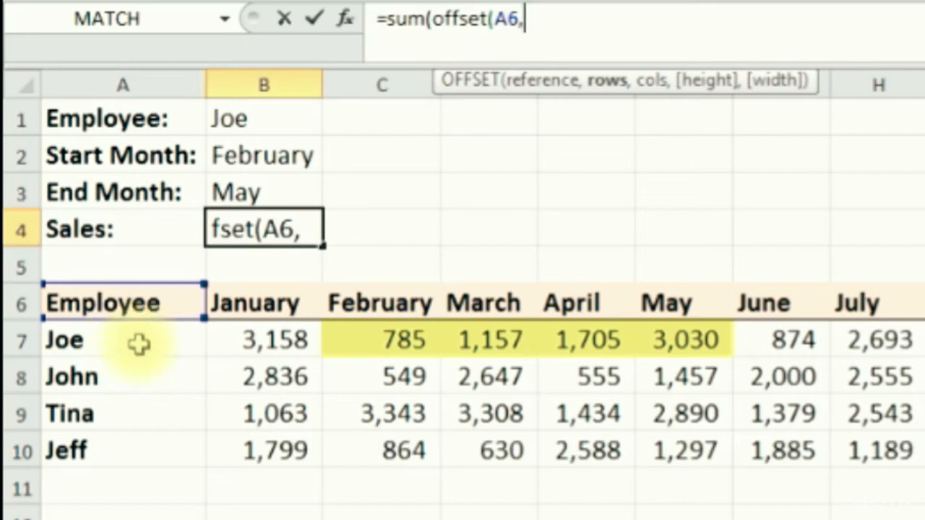
{"action": "type", "text": "1"}
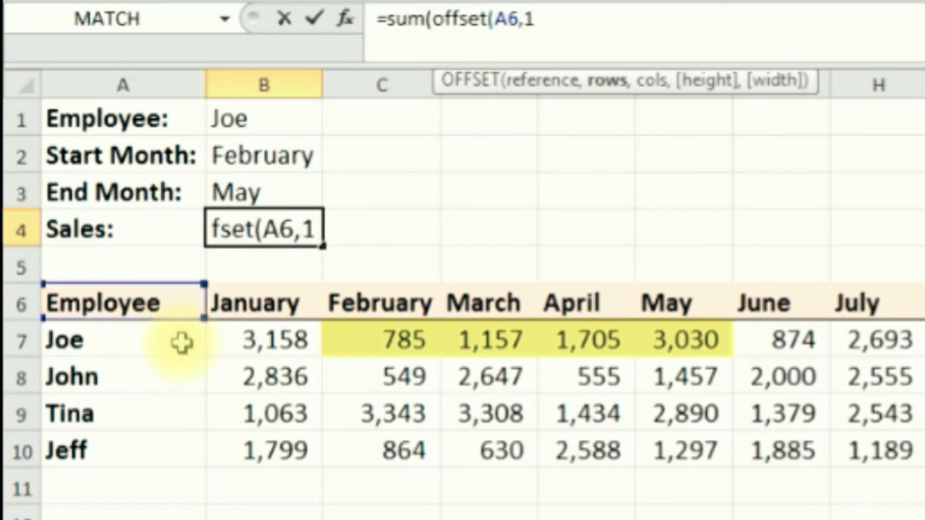
{"action": "type", "text": ","}
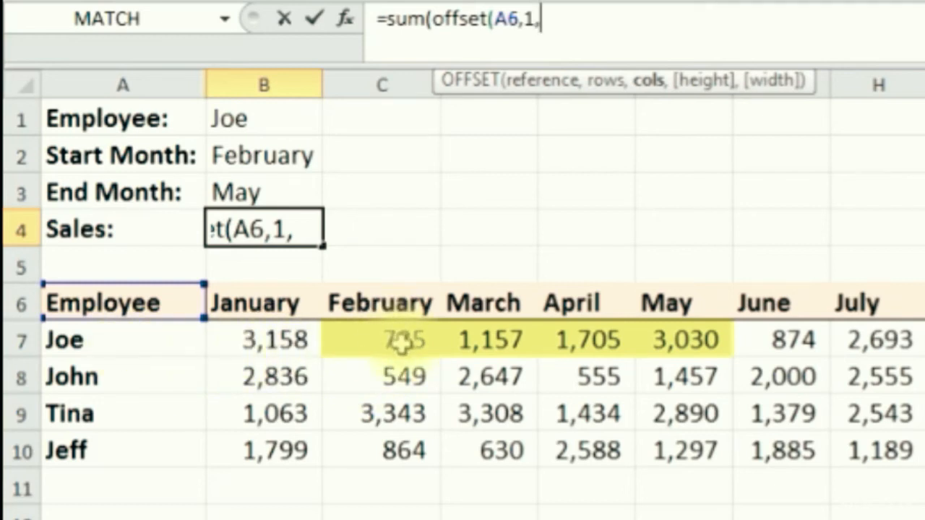
{"action": "type", "text": "2,"}
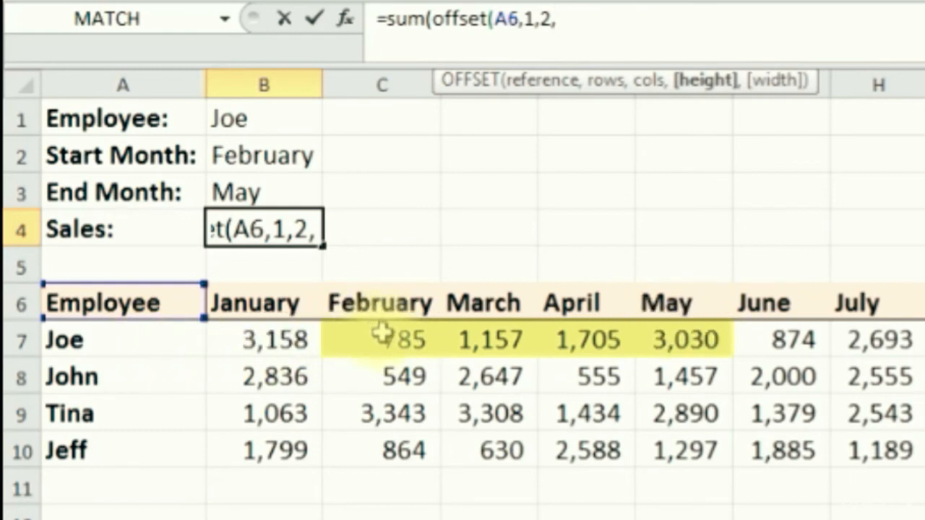
Set the OFFSET height to 1 and width to 4, then complete B4's formula by accepting the closing parenthesis correction.
{"action": "type", "text": "1,"}
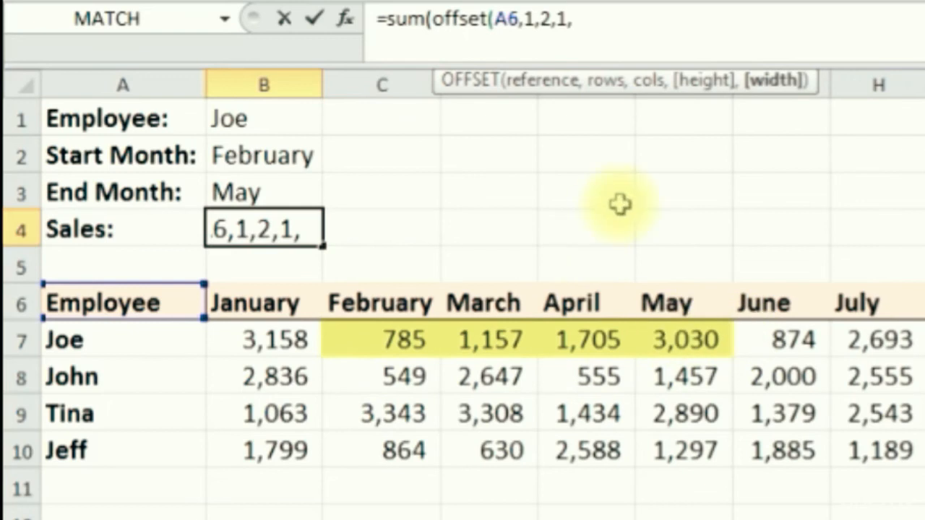
{"action": "type", "text": ")"}
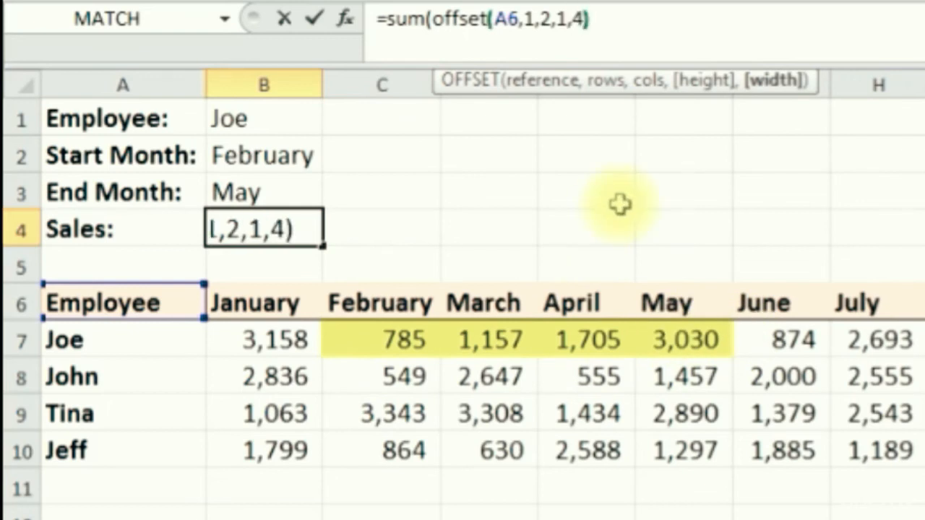
{"action": "key", "text": "Return"}
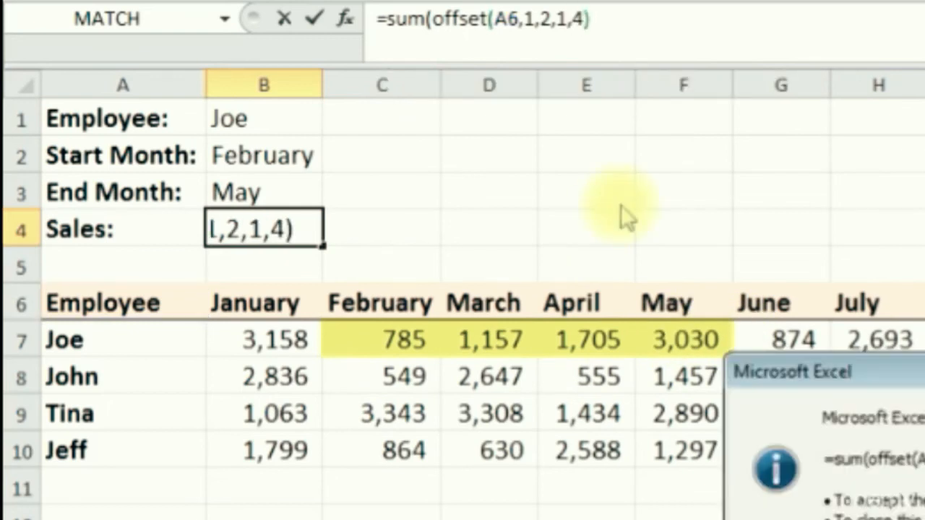
{"action": "key", "text": "Return"}
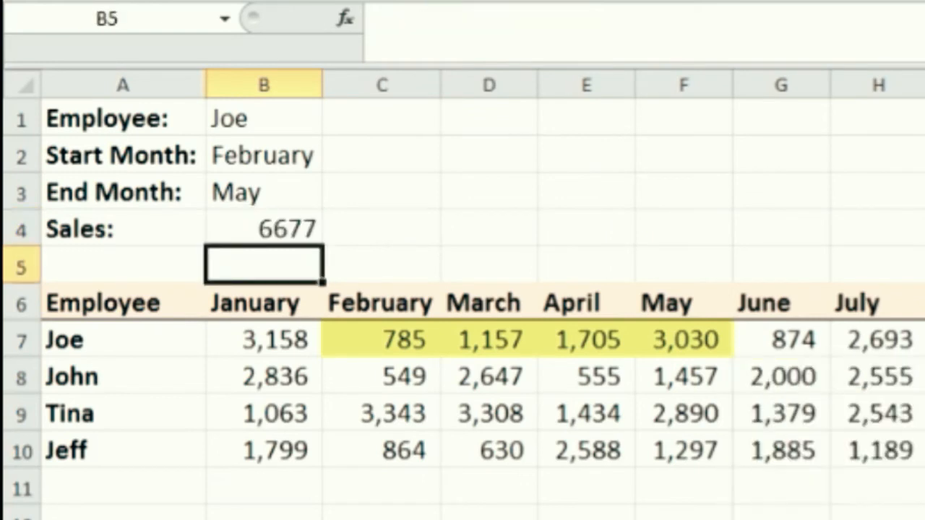
{"action": "left_click", "coordinate": [267, 228]}
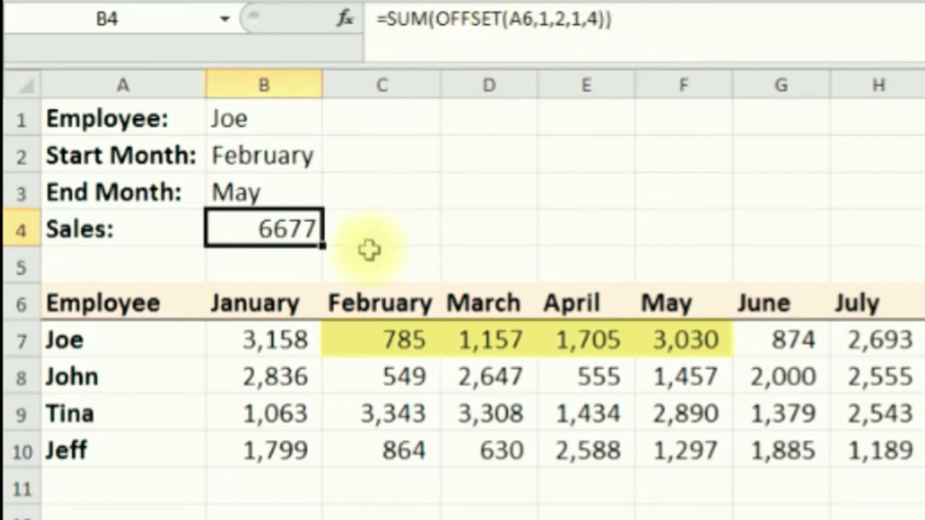
Compare the Sales total in B4 with the highlighted February to May figures in C7:F7.
{"action": "left_click", "coordinate": [350, 238]}
{"action": "left_click", "coordinate": [303, 239]}
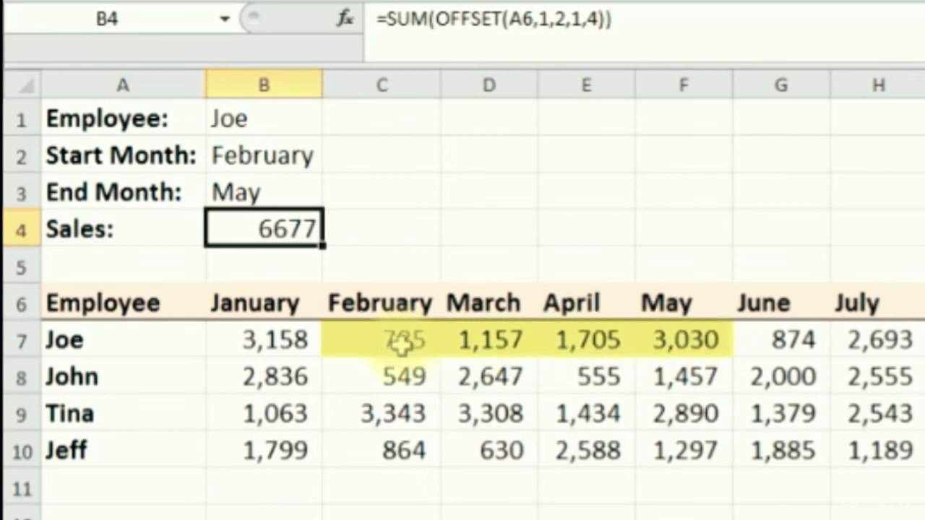
{"action": "left_click_drag", "start_coordinate": [702, 341], "coordinate": [412, 347]}
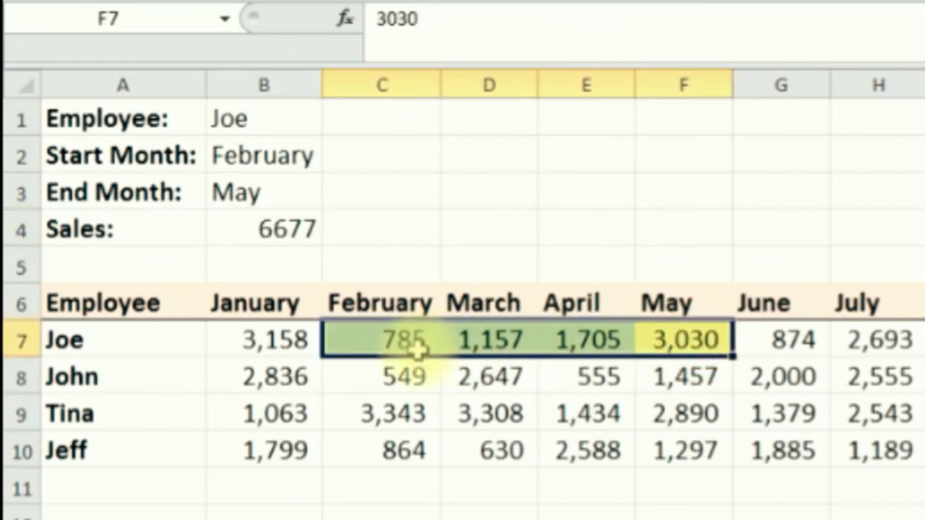
{"action": "left_click", "coordinate": [402, 264]}
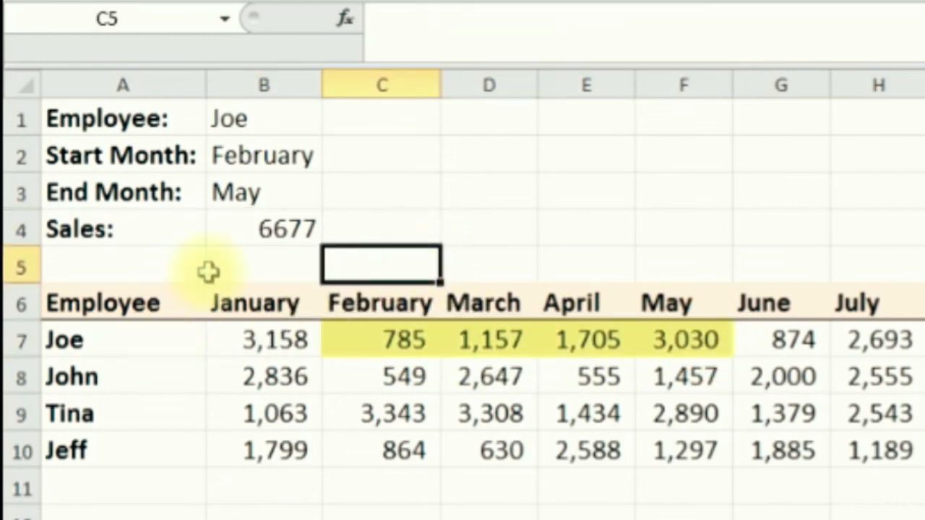
{"action": "left_click", "coordinate": [268, 230]}
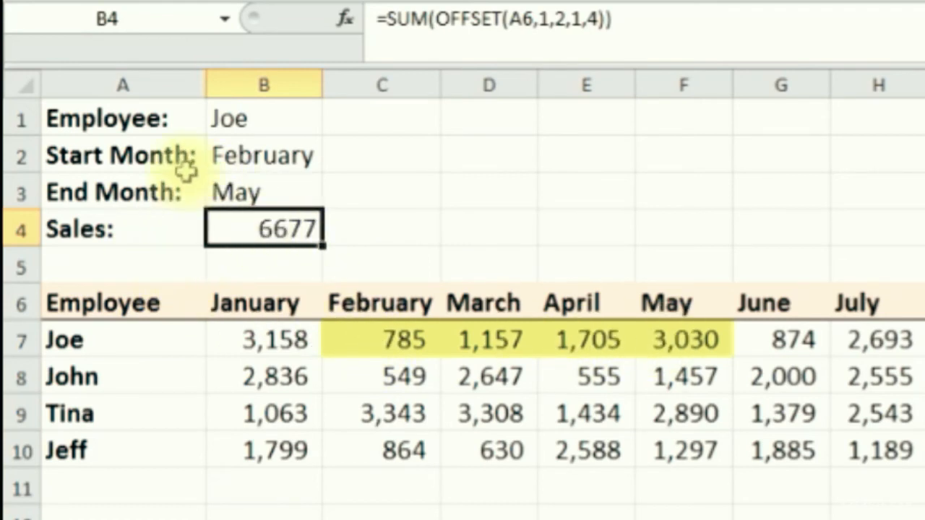
Examine the employee, start month and end month selections in B1:B3 alongside the hard-coded OFFSET arguments in B4.
{"action": "left_click", "coordinate": [261, 132]}
{"action": "left_click", "coordinate": [261, 155]}
{"action": "left_click", "coordinate": [258, 187]}
{"action": "left_click", "coordinate": [259, 155]}
{"action": "left_click", "coordinate": [254, 129]}
{"action": "left_click", "coordinate": [253, 162]}
{"action": "left_click", "coordinate": [254, 195]}
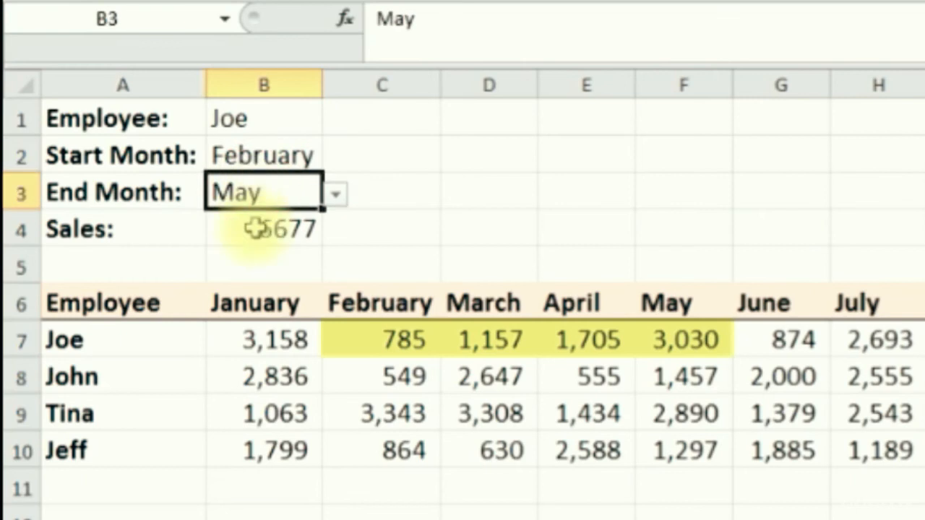
{"action": "left_click", "coordinate": [255, 229]}
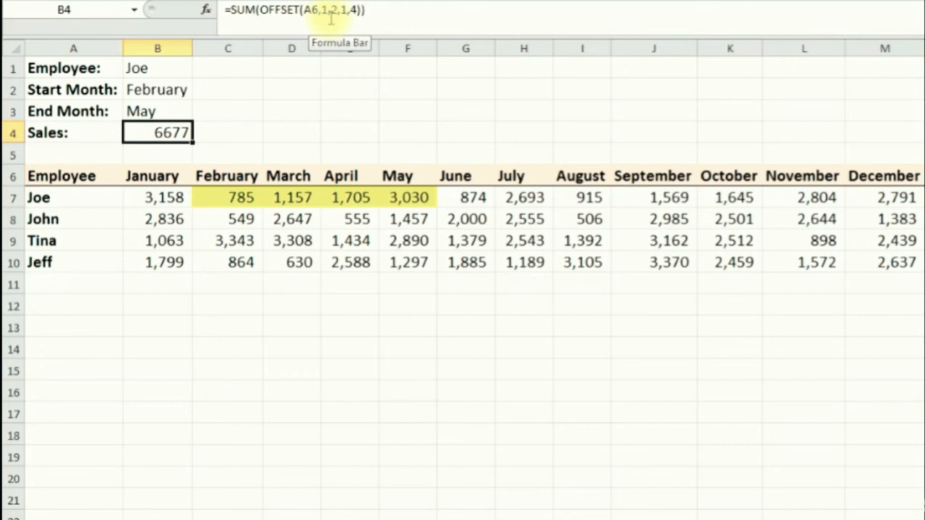
Insert a MATCH function in C1 with the employee cell B1 as its lookup value.
{"action": "left_click", "coordinate": [230, 68]}
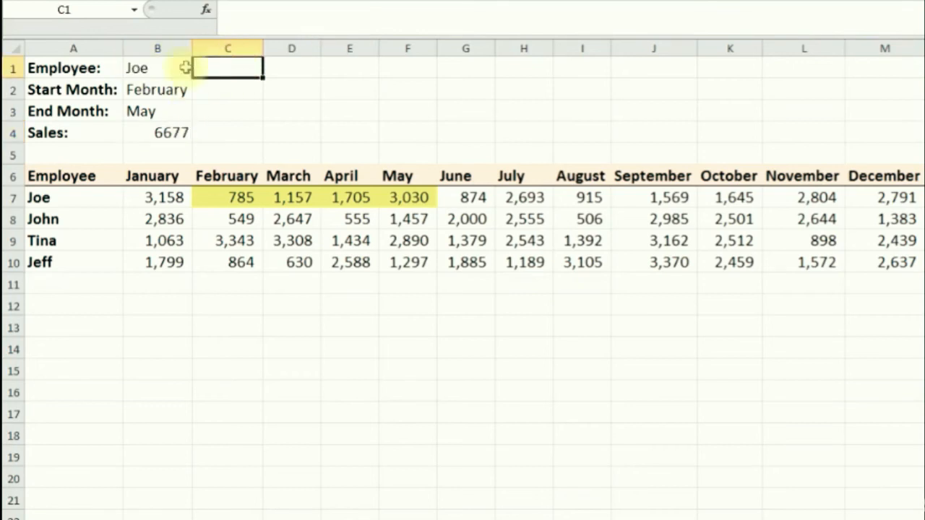
{"action": "left_click", "coordinate": [206, 11]}
{"action": "left_click", "coordinate": [426, 140]}
{"action": "double_click", "coordinate": [426, 141]}
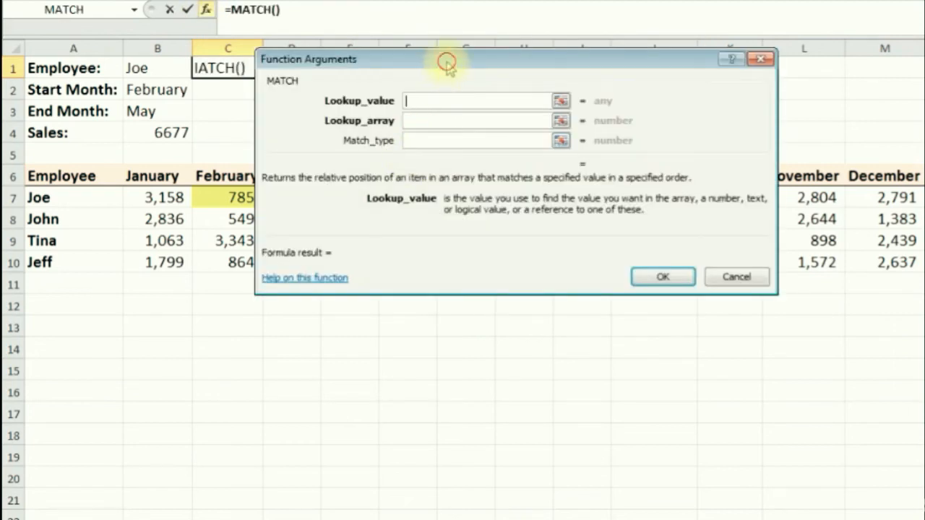
{"action": "left_click_drag", "start_coordinate": [447, 65], "coordinate": [485, 77]}
{"action": "left_click", "coordinate": [166, 66]}
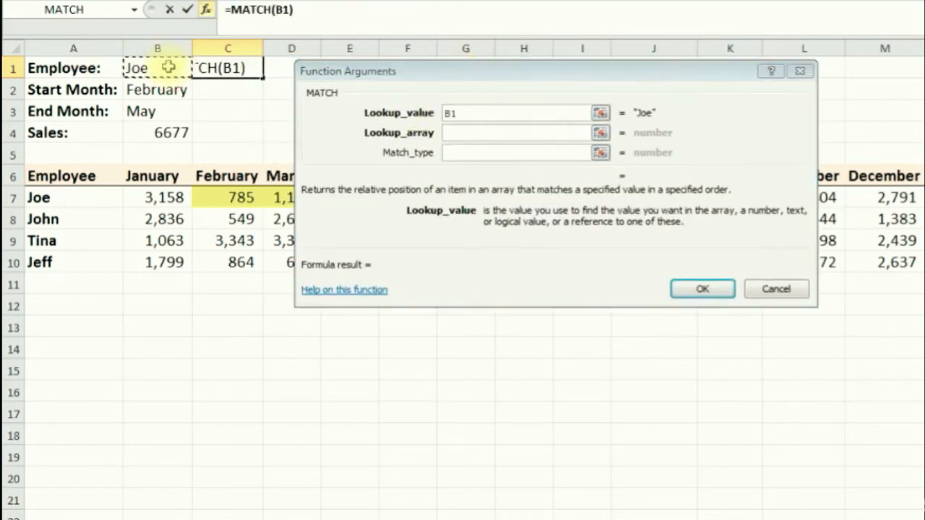
Complete C1's MATCH with lookup array A7:A10 and match type 0.
{"action": "left_click", "coordinate": [451, 133]}
{"action": "left_click_drag", "start_coordinate": [65, 197], "coordinate": [68, 260]}
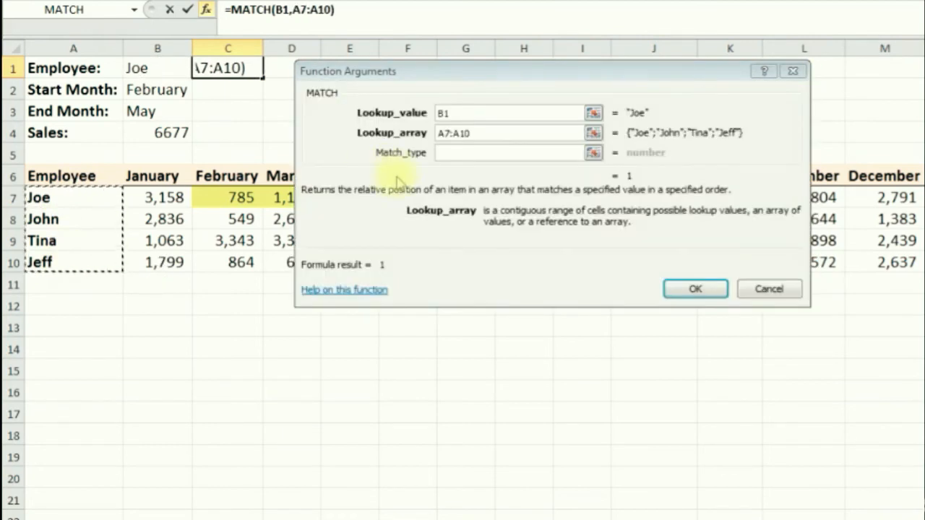
{"action": "left_click", "coordinate": [472, 156]}
{"action": "type", "text": "0"}
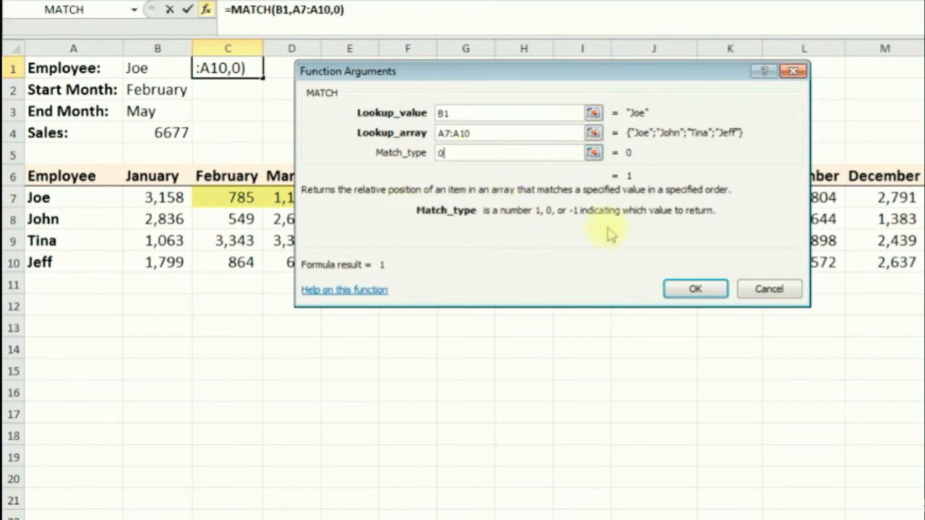
{"action": "left_click", "coordinate": [694, 290]}
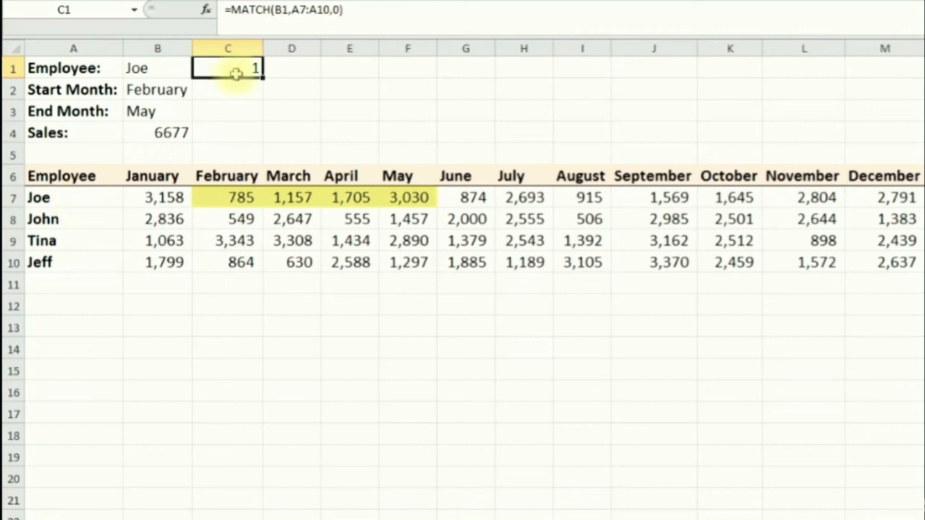
Copy the expression MATCH(B1,A7:A10,0) from C1's formula, excluding the equals sign, and leave the cell unedited.
{"action": "left_click_drag", "start_coordinate": [365, 9], "coordinate": [232, 8]}
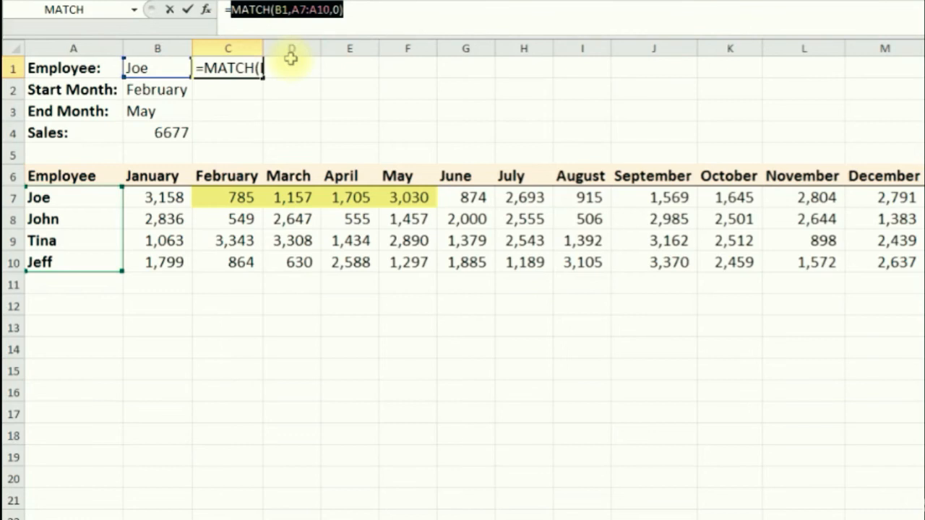
{"action": "key", "text": "ctrl+c"}
{"action": "key", "text": "Escape"}
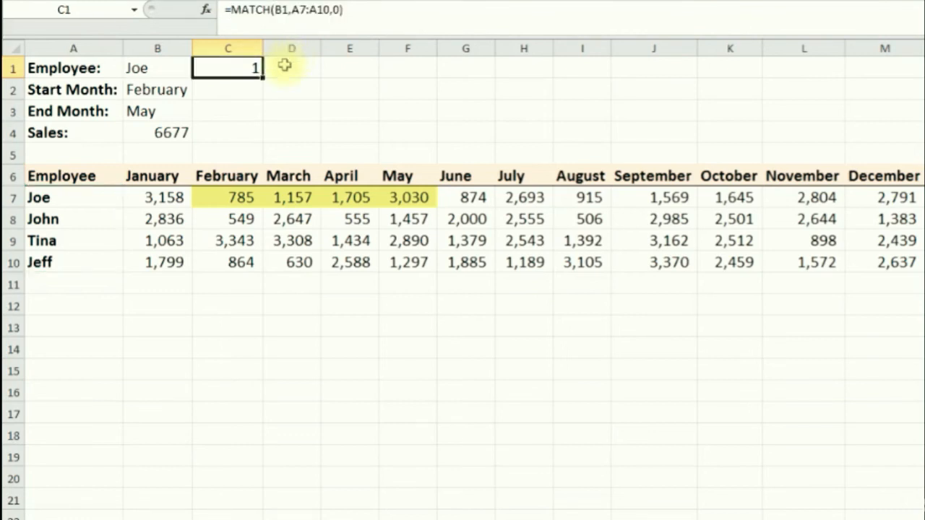
Replace the rows argument 1 in B4's OFFSET with the copied MATCH(B1,A7:A10,0).
{"action": "left_click", "coordinate": [148, 132]}
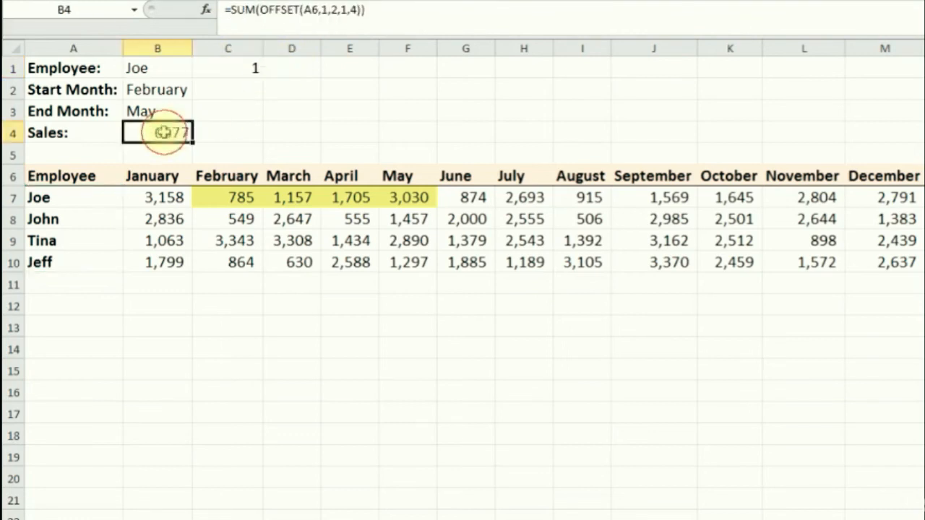
{"action": "left_click", "coordinate": [327, 9]}
{"action": "key", "text": "BackSpace"}
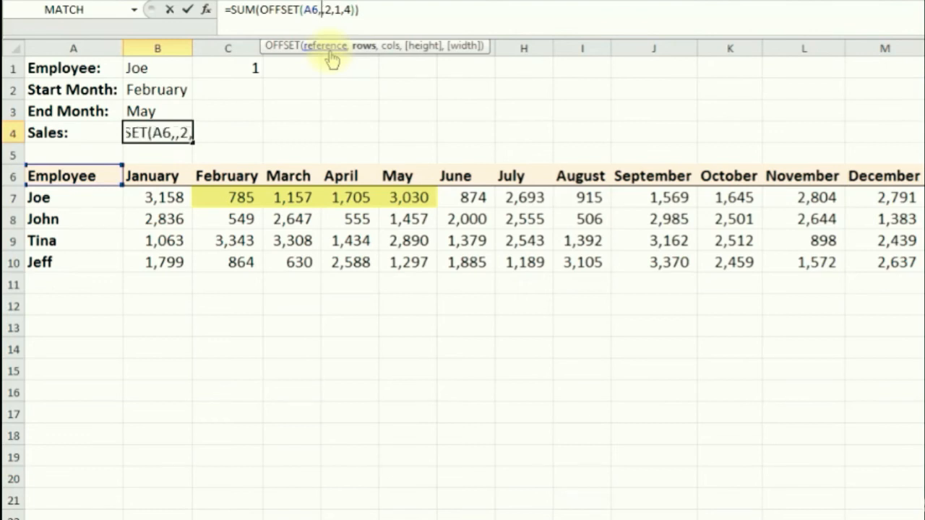
{"action": "key", "text": "ctrl+v"}
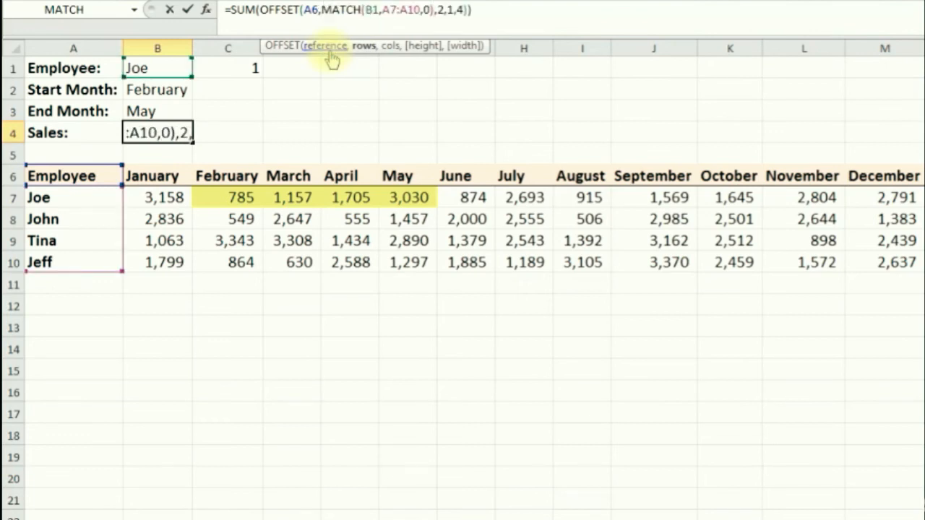
{"action": "key", "text": "Return"}
{"action": "left_click", "coordinate": [165, 134]}
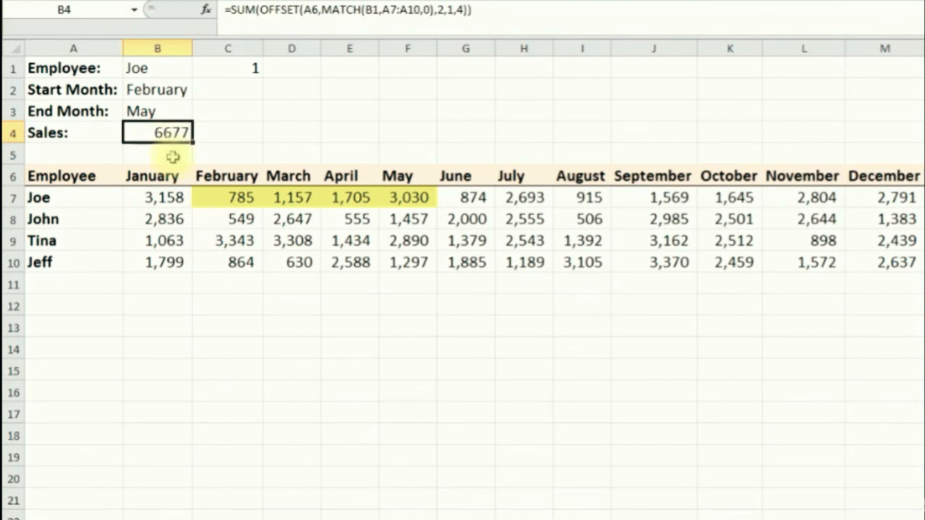
Review the highlighted sales in C7:F7, the first employee row and the A6 reference against B4's updated formula.
{"action": "left_click_drag", "start_coordinate": [246, 198], "coordinate": [409, 199]}
{"action": "left_click", "coordinate": [91, 193]}
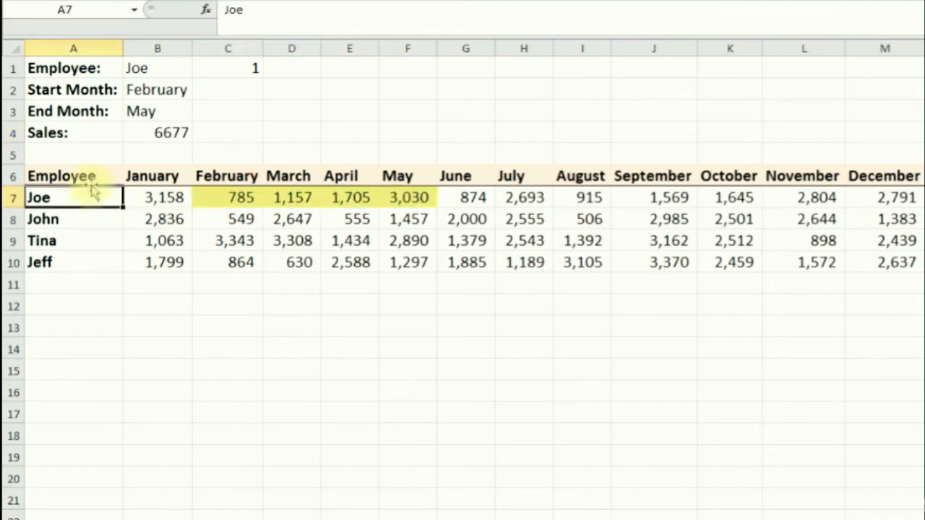
{"action": "left_click", "coordinate": [88, 179]}
{"action": "left_click", "coordinate": [171, 134]}
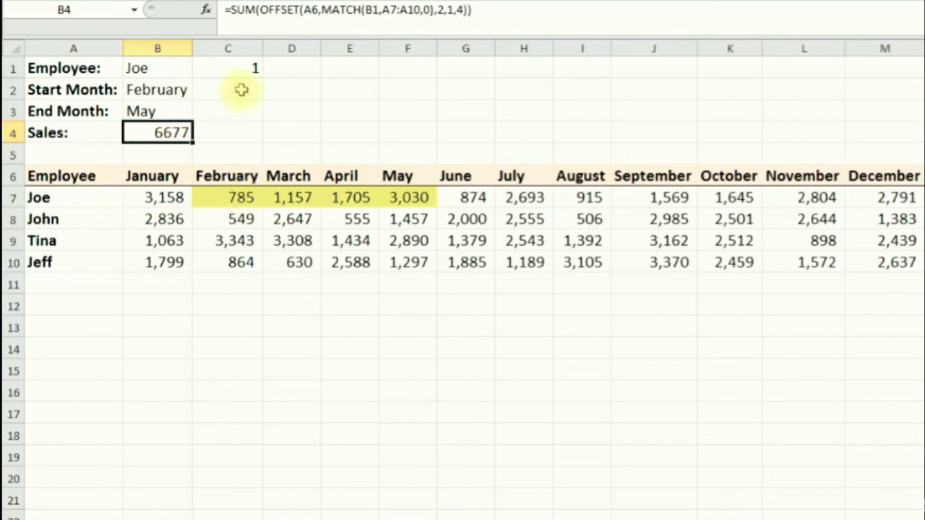
Insert a MATCH function in C2 with the start month cell B2 as its lookup value.
{"action": "left_click", "coordinate": [242, 89]}
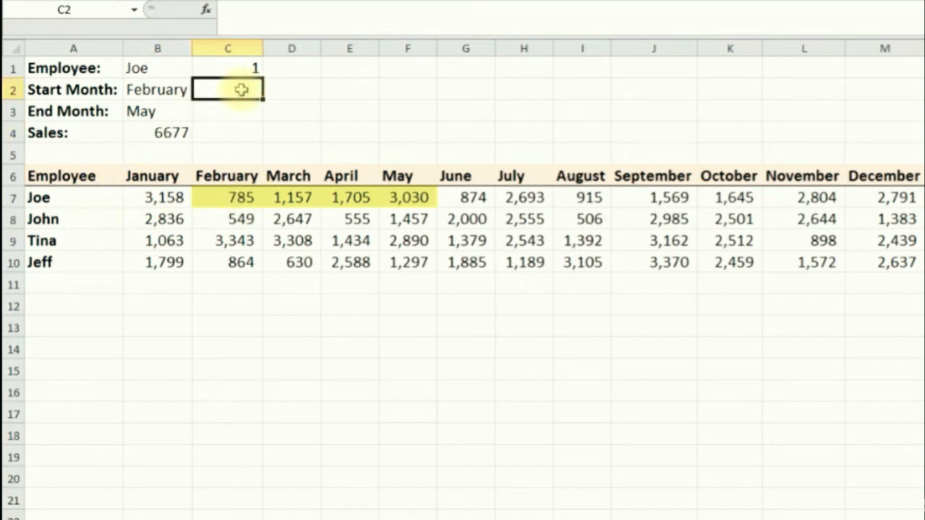
{"action": "left_click", "coordinate": [207, 12]}
{"action": "left_click", "coordinate": [478, 151]}
{"action": "double_click", "coordinate": [479, 152]}
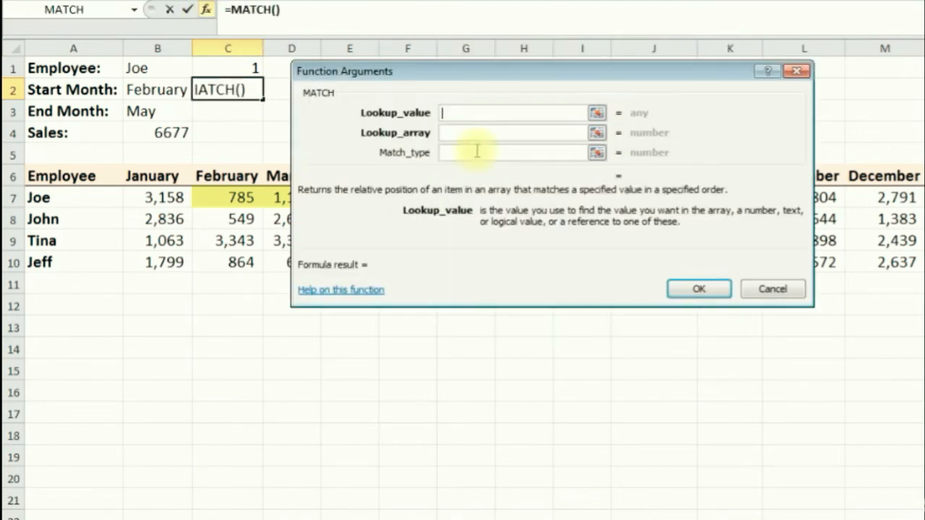
{"action": "left_click", "coordinate": [137, 88]}
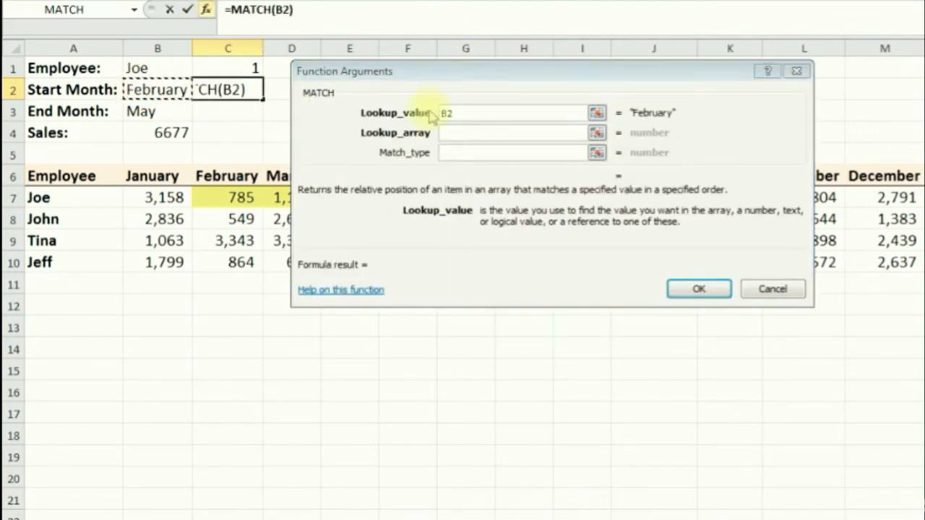
Complete C2's MATCH with the month headers B6:M6 as lookup array and match type 0.
{"action": "left_click", "coordinate": [468, 134]}
{"action": "left_click_drag", "start_coordinate": [459, 72], "coordinate": [507, 67]}
{"action": "left_click_drag", "start_coordinate": [145, 176], "coordinate": [855, 177]}
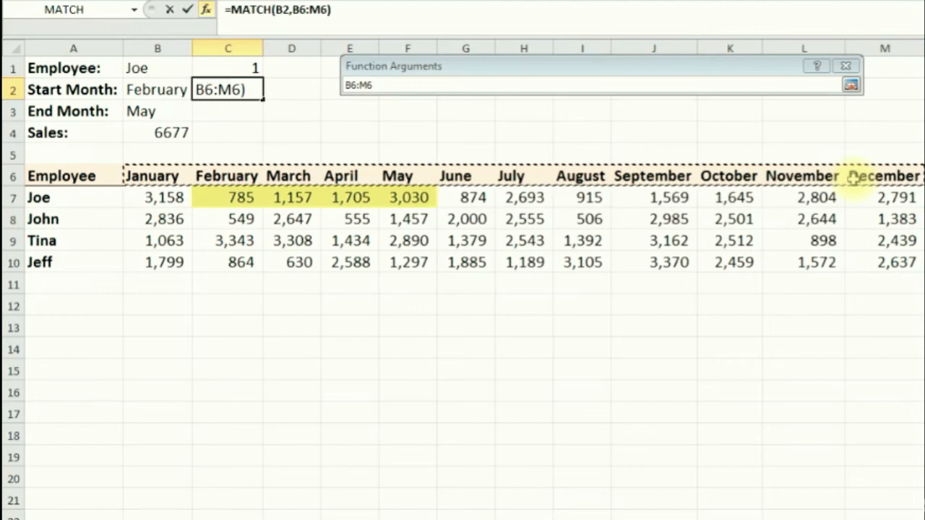
{"action": "left_click", "coordinate": [524, 149]}
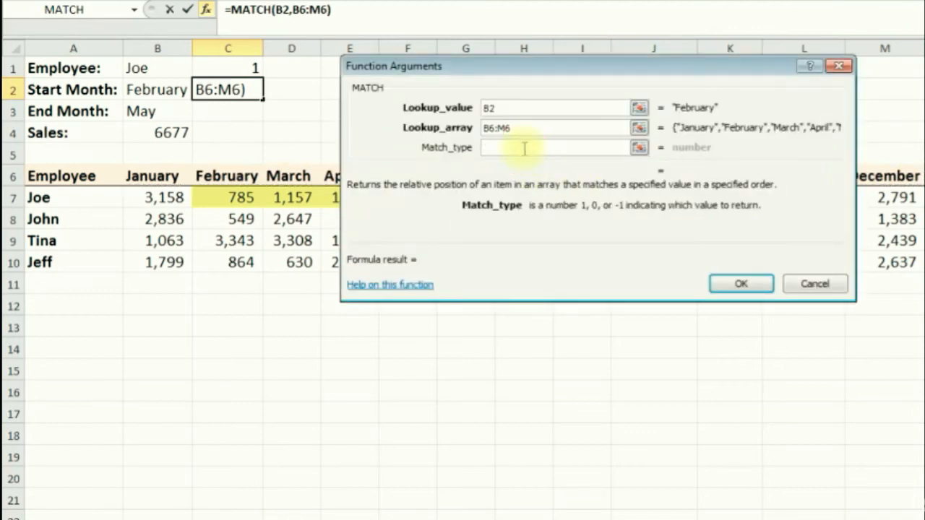
{"action": "type", "text": "0"}
{"action": "left_click", "coordinate": [733, 281]}
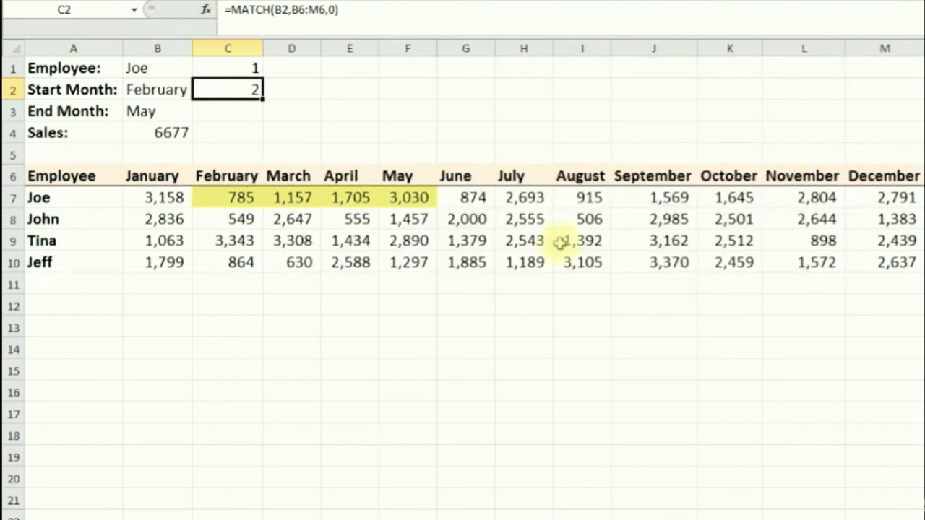
Test the start month lookup by switching B2 to March and back to February.
{"action": "left_click", "coordinate": [154, 89]}
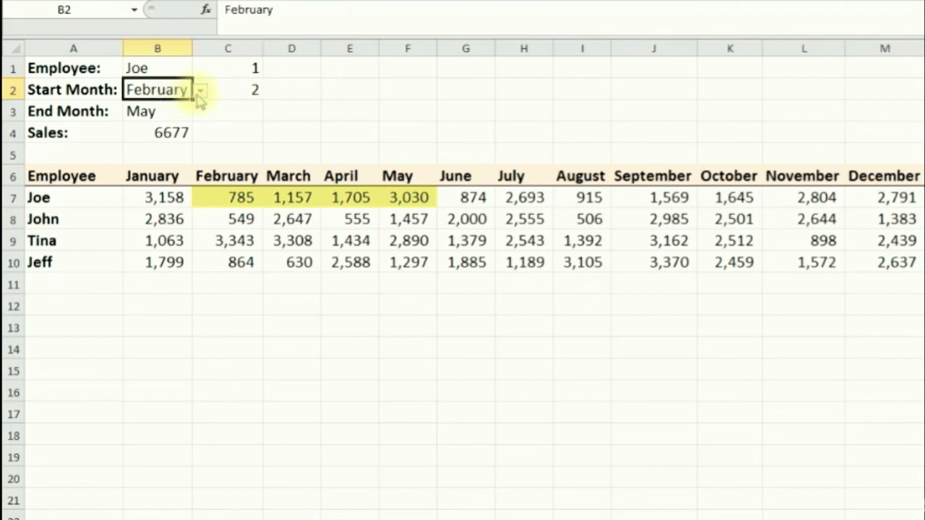
{"action": "left_click", "coordinate": [200, 90]}
{"action": "left_click", "coordinate": [172, 117]}
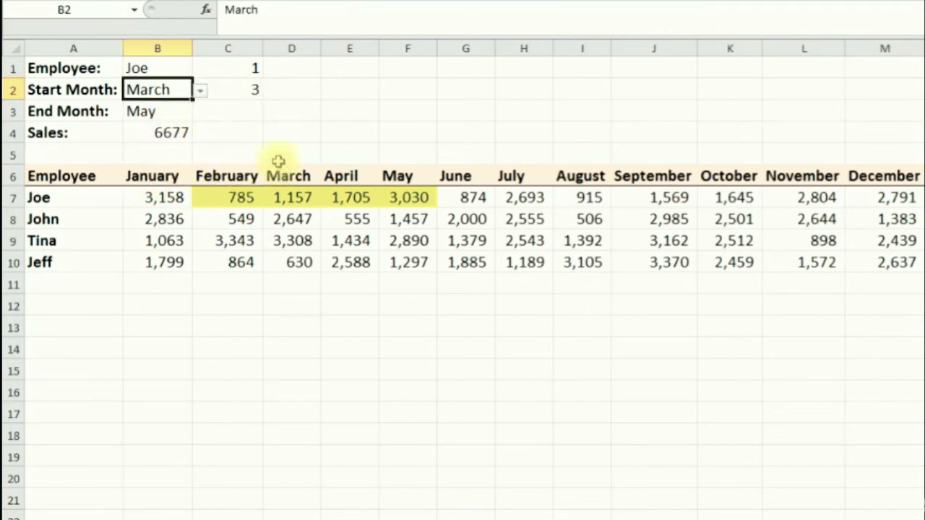
{"action": "left_click", "coordinate": [200, 91]}
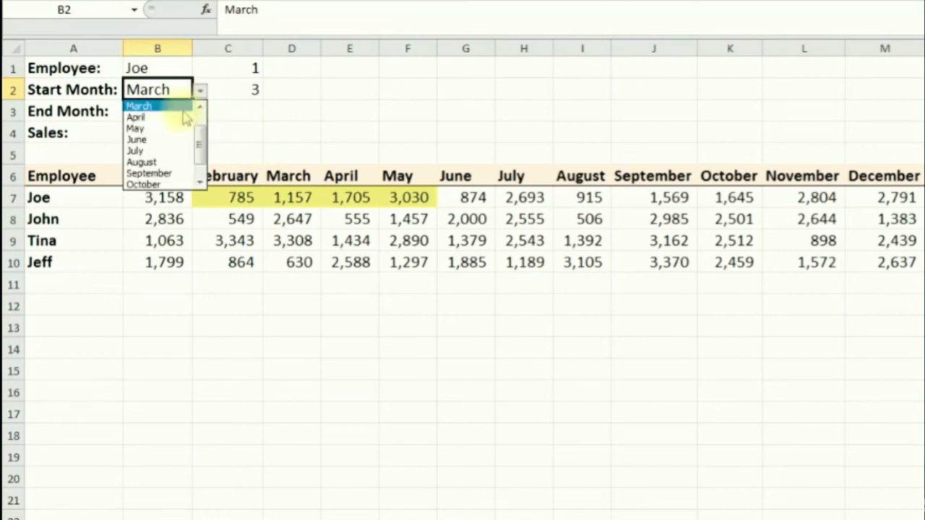
{"action": "left_click", "coordinate": [201, 108]}
{"action": "left_click", "coordinate": [181, 107]}
Copy the expression MATCH(B2,B6:M6,0) from C2's formula, excluding the equals sign, and leave the cell unedited.
{"action": "left_click", "coordinate": [249, 88]}
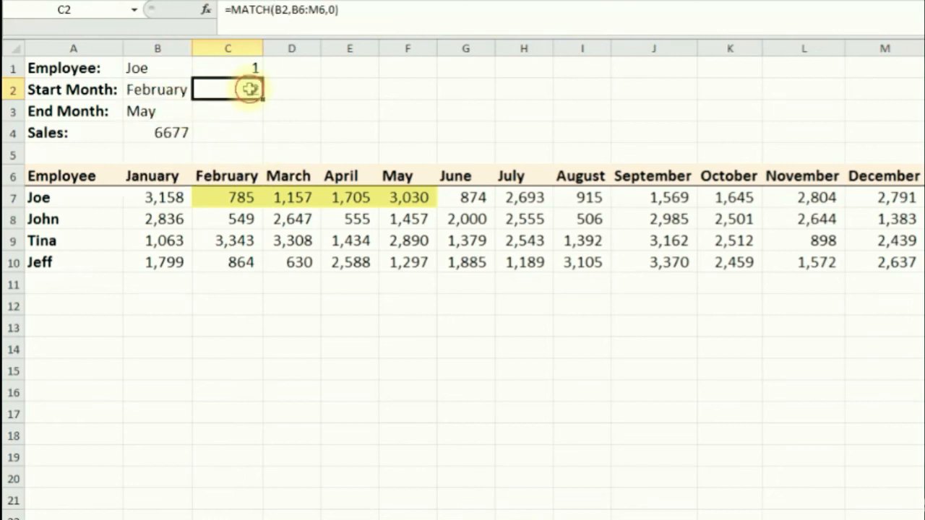
{"action": "left_click_drag", "start_coordinate": [359, 11], "coordinate": [235, 15]}
{"action": "key", "text": "ctrl+c"}
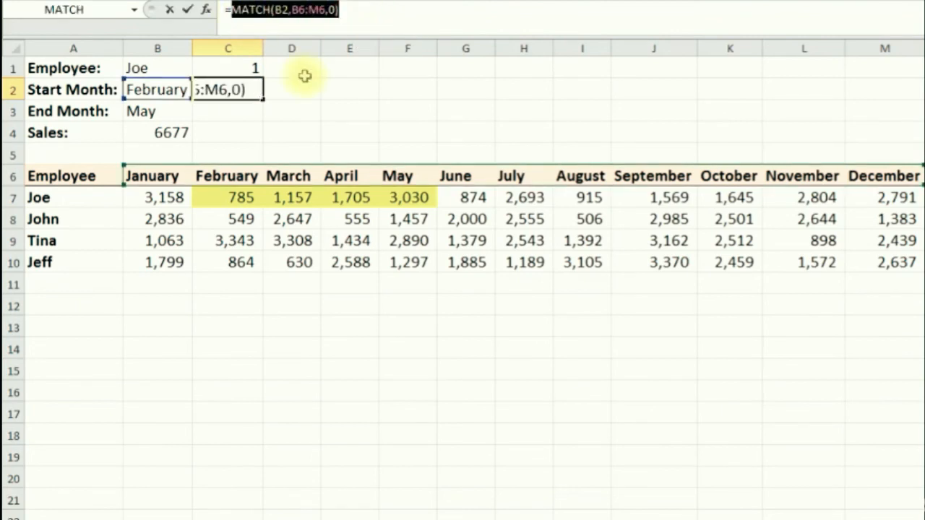
{"action": "key", "text": "Escape"}
Replace the cols argument 2 in B4's OFFSET with the copied MATCH(B2,B6:M6,0).
{"action": "left_click", "coordinate": [180, 131]}
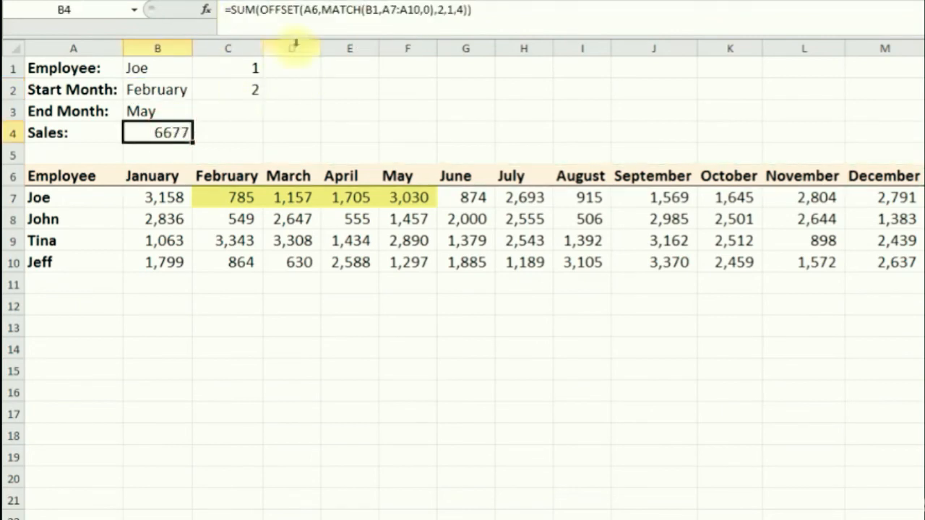
{"action": "left_click", "coordinate": [442, 10]}
{"action": "key", "text": "BackSpace"}
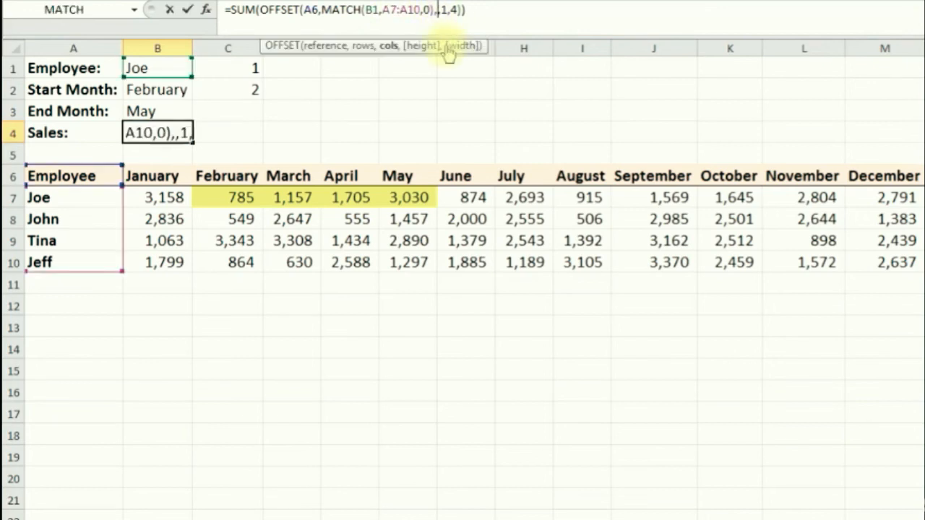
{"action": "key", "text": "ctrl+v"}
{"action": "key", "text": "Return"}
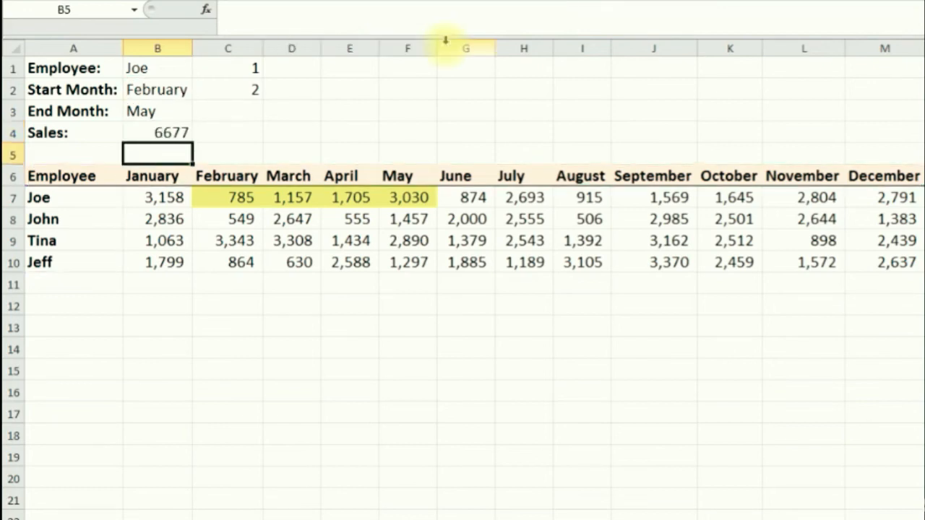
{"action": "left_click", "coordinate": [138, 135]}
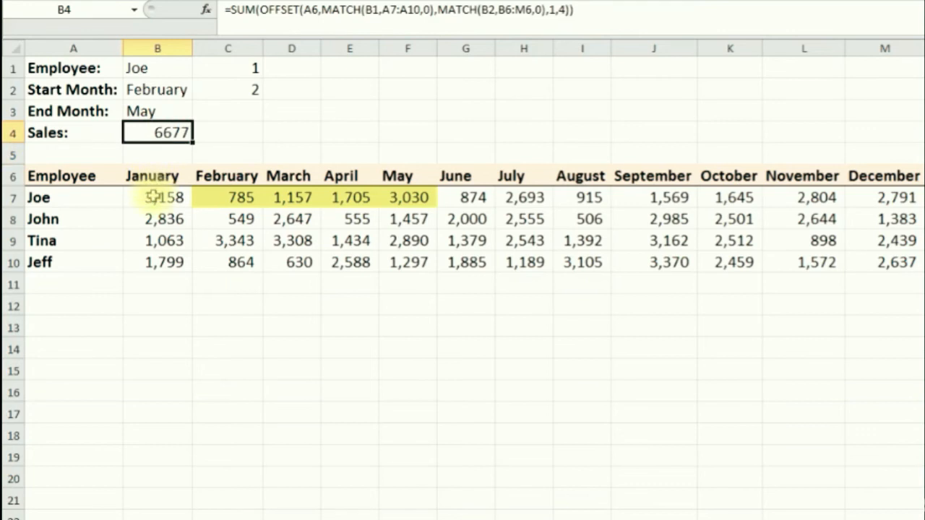
Examine the employee's February to May sales in row 7 against the height and width arguments of B4's OFFSET formula.
{"action": "left_click", "coordinate": [62, 200]}
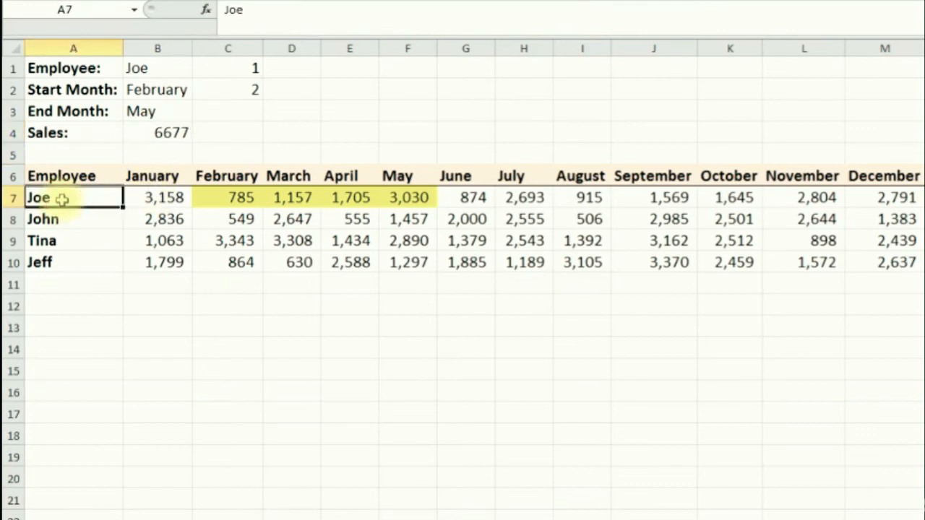
{"action": "left_click", "coordinate": [174, 194]}
{"action": "left_click", "coordinate": [226, 198]}
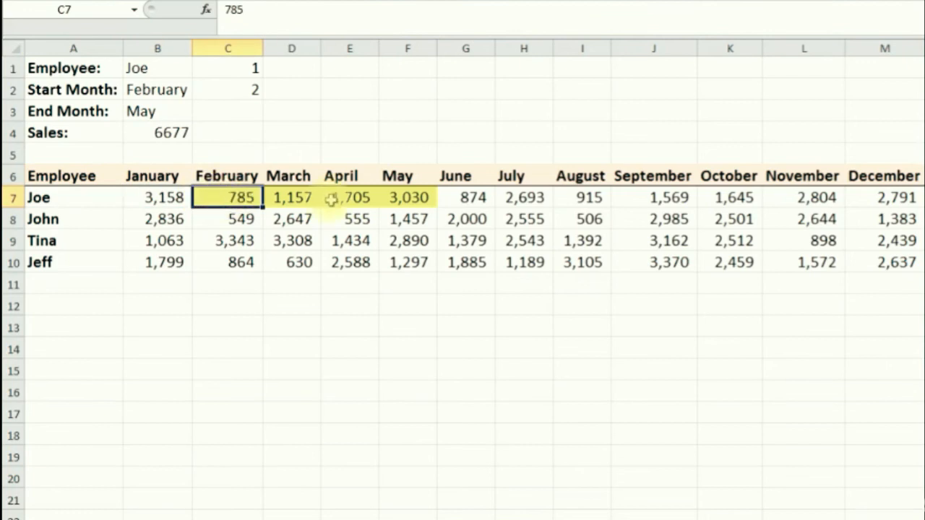
{"action": "left_click", "coordinate": [170, 132]}
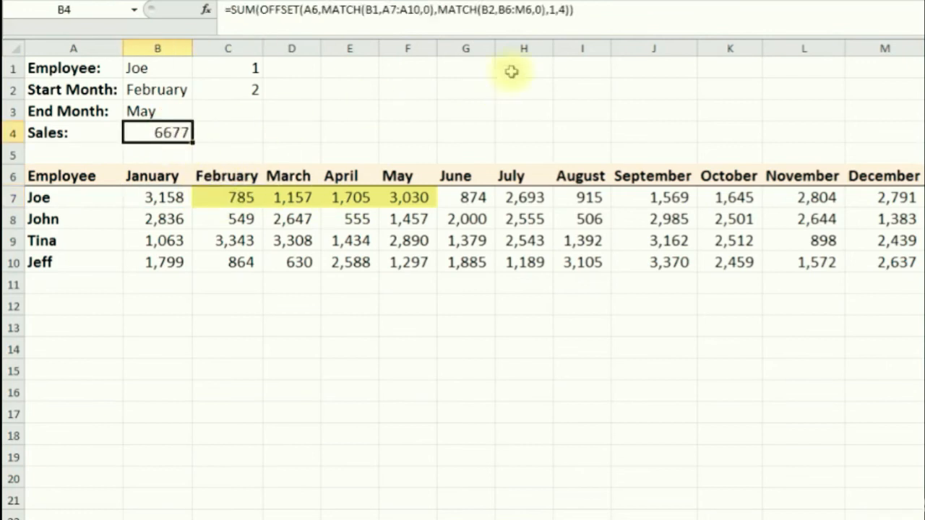
{"action": "left_click", "coordinate": [551, 10]}
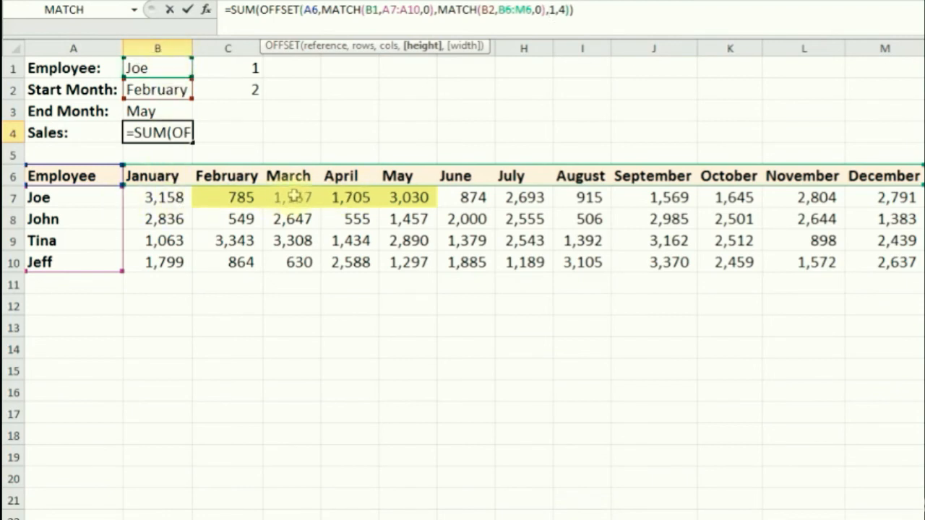
{"action": "left_click", "coordinate": [560, 11]}
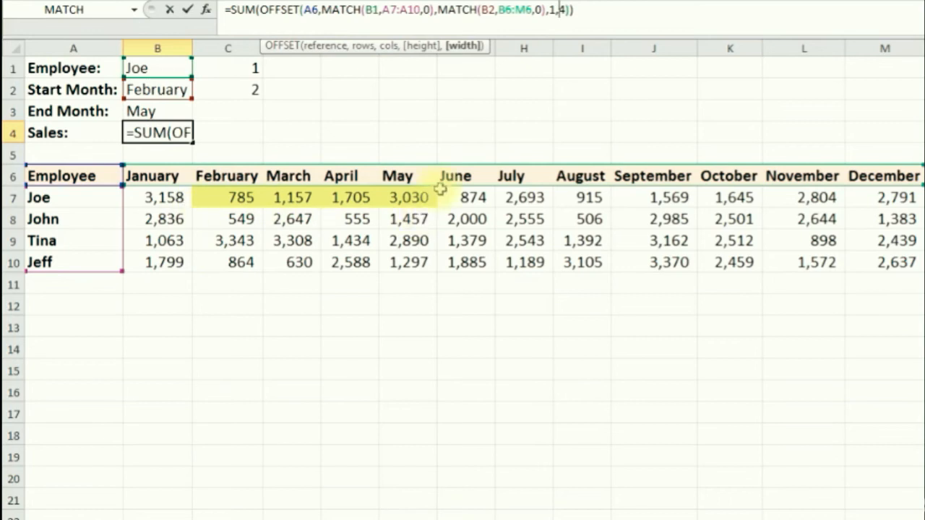
{"action": "key", "text": "ctrl+Return"}
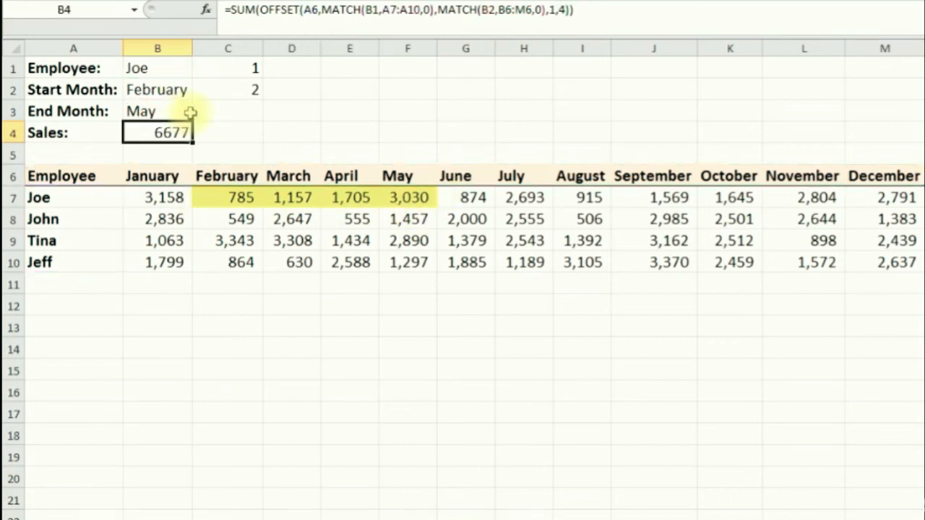
Insert a MATCH function in C3 with the end month cell B3 as its lookup value.
{"action": "left_click", "coordinate": [160, 111]}
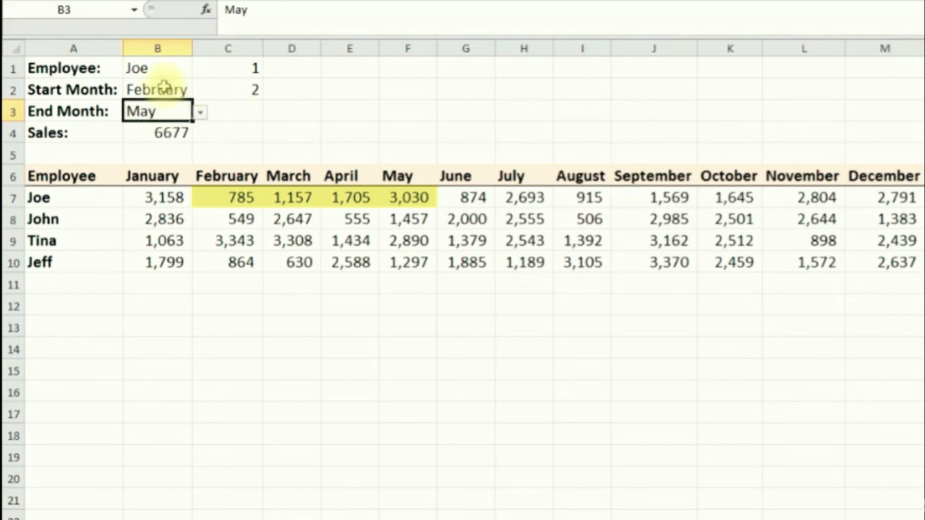
{"action": "left_click", "coordinate": [241, 108]}
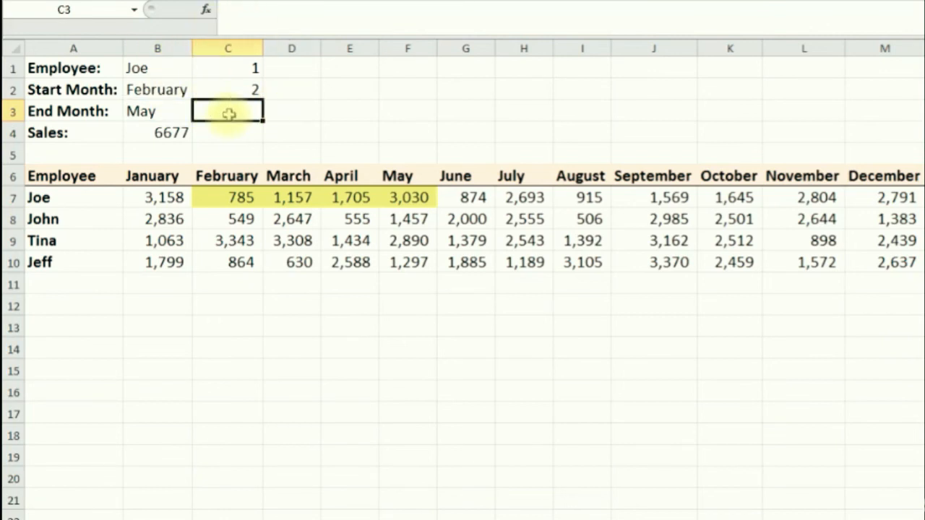
{"action": "left_click", "coordinate": [206, 10]}
{"action": "left_click", "coordinate": [498, 148]}
{"action": "double_click", "coordinate": [499, 148]}
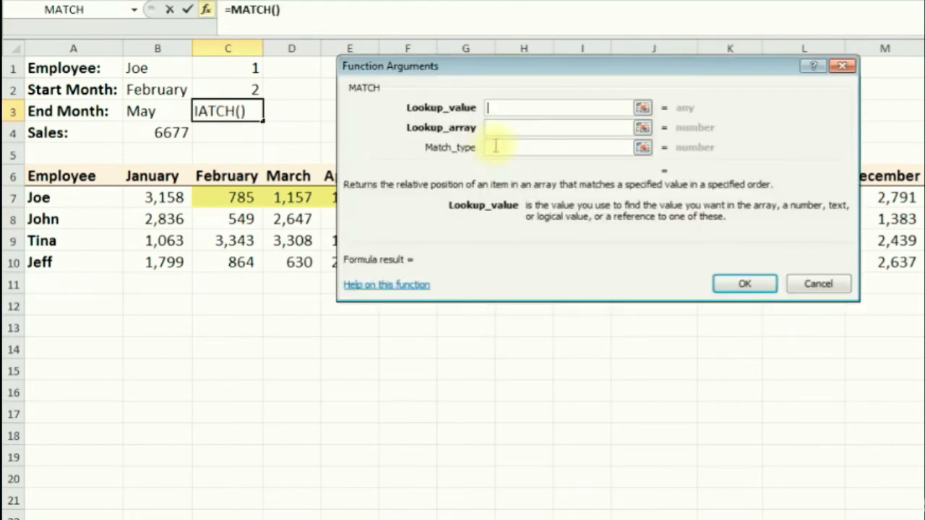
{"action": "left_click_drag", "start_coordinate": [524, 72], "coordinate": [545, 63]}
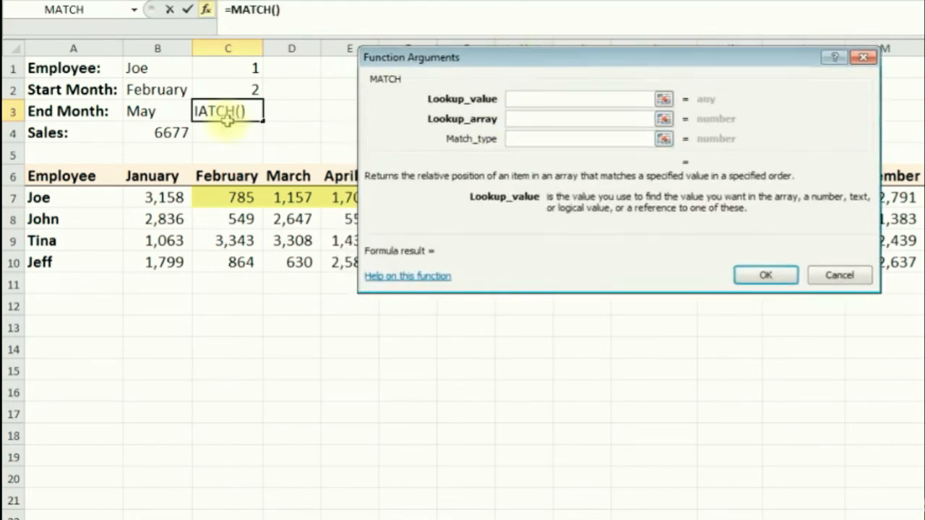
{"action": "left_click", "coordinate": [171, 111]}
Complete C3's MATCH with the month headers B6:M6 as lookup array and match type 0.
{"action": "left_click", "coordinate": [552, 124]}
{"action": "left_click_drag", "start_coordinate": [155, 177], "coordinate": [876, 170]}
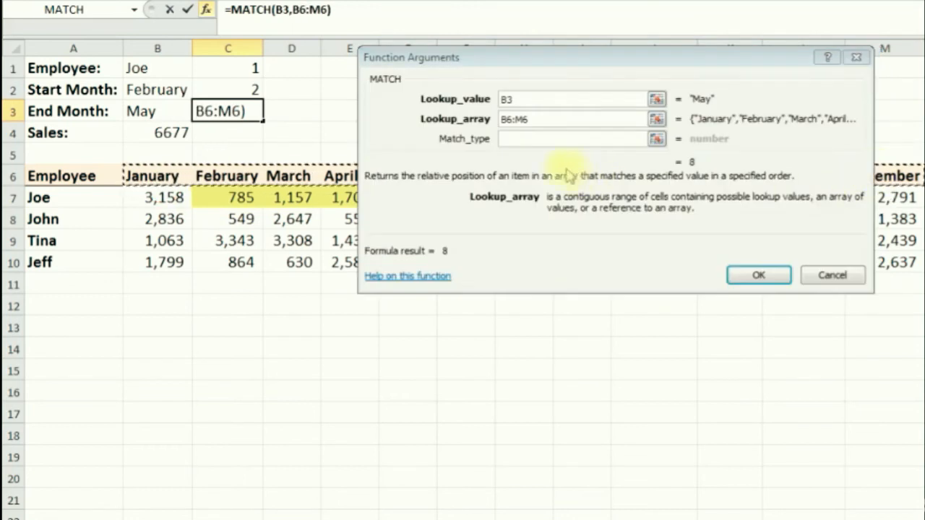
{"action": "left_click", "coordinate": [538, 139]}
{"action": "type", "text": "0"}
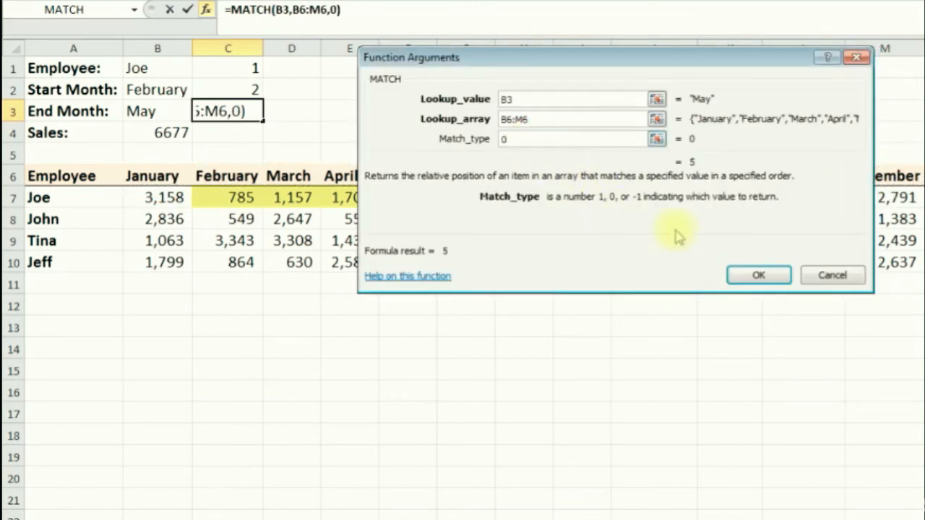
{"action": "left_click", "coordinate": [756, 273]}
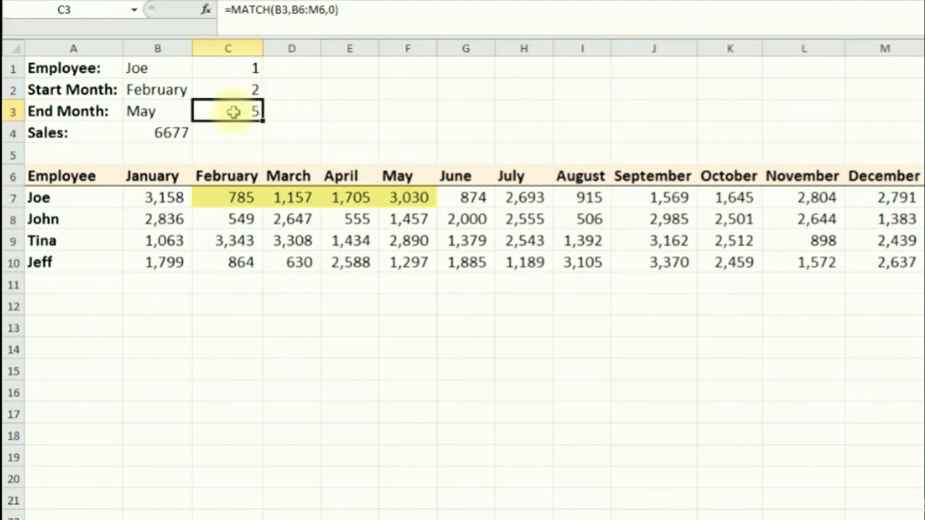
Compare the month positions in C2 and C3 with the February and May headers and the span C7:F7 to work out the range width.
{"action": "left_click", "coordinate": [407, 179]}
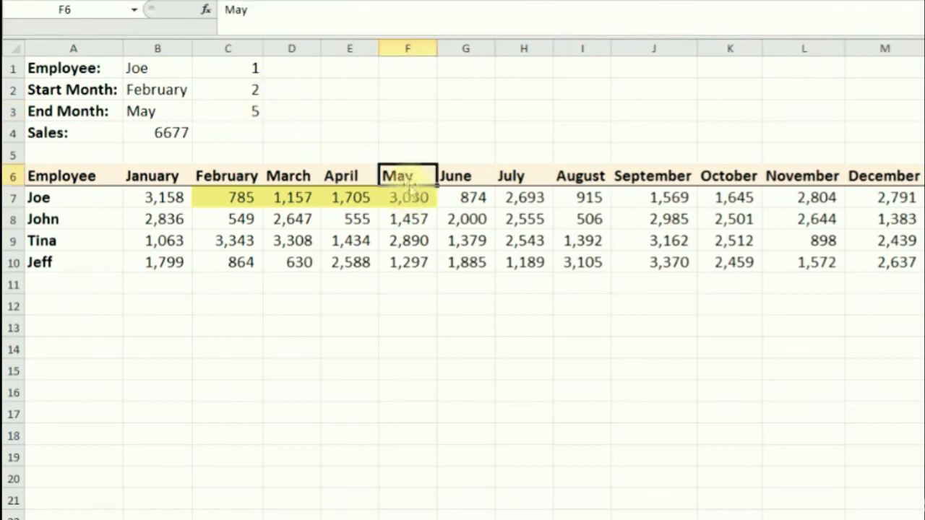
{"action": "left_click", "coordinate": [228, 179]}
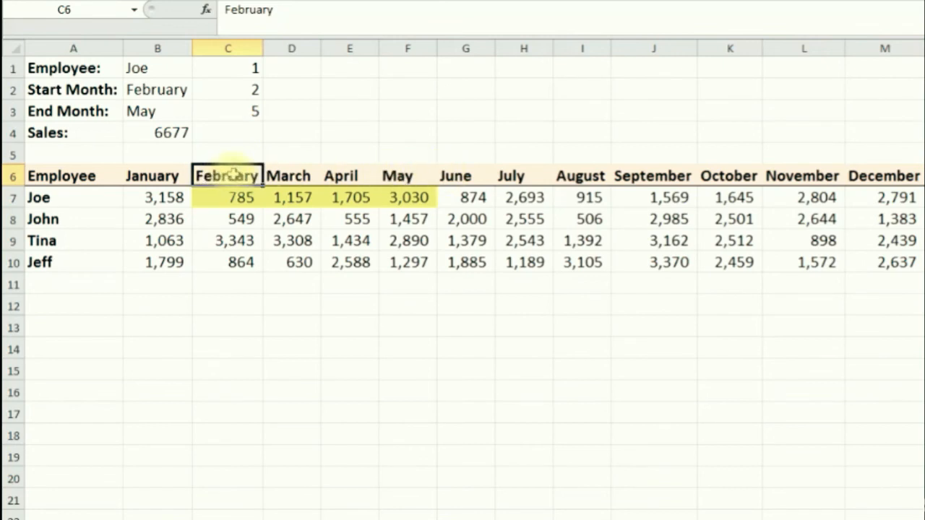
{"action": "left_click", "coordinate": [405, 178]}
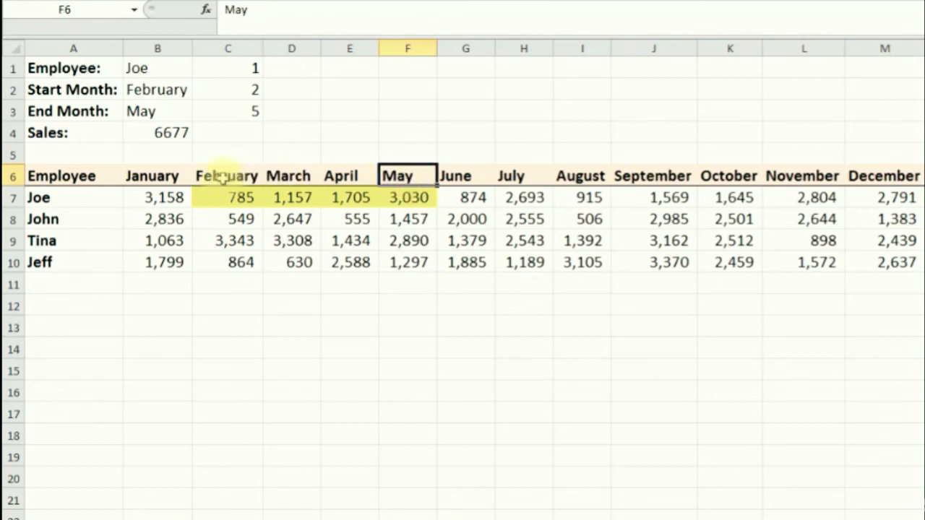
{"action": "left_click", "coordinate": [250, 85]}
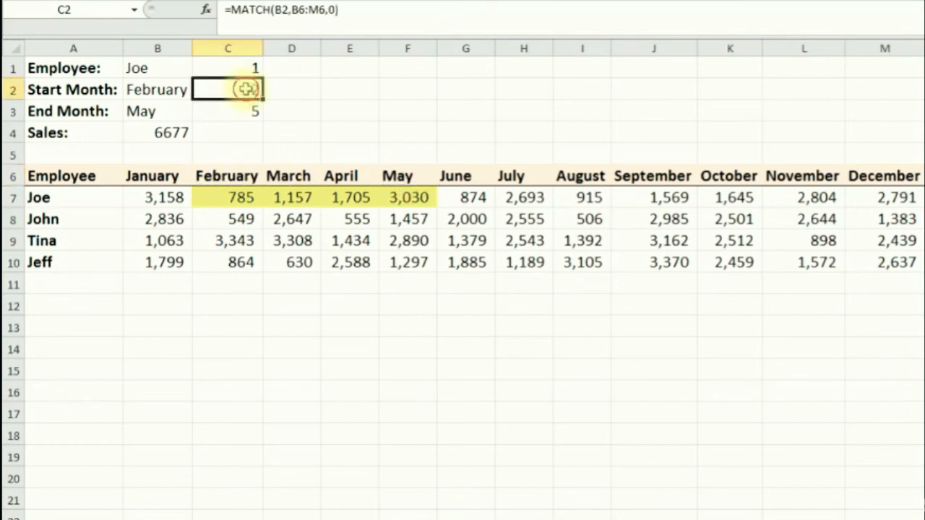
{"action": "left_click", "coordinate": [238, 179]}
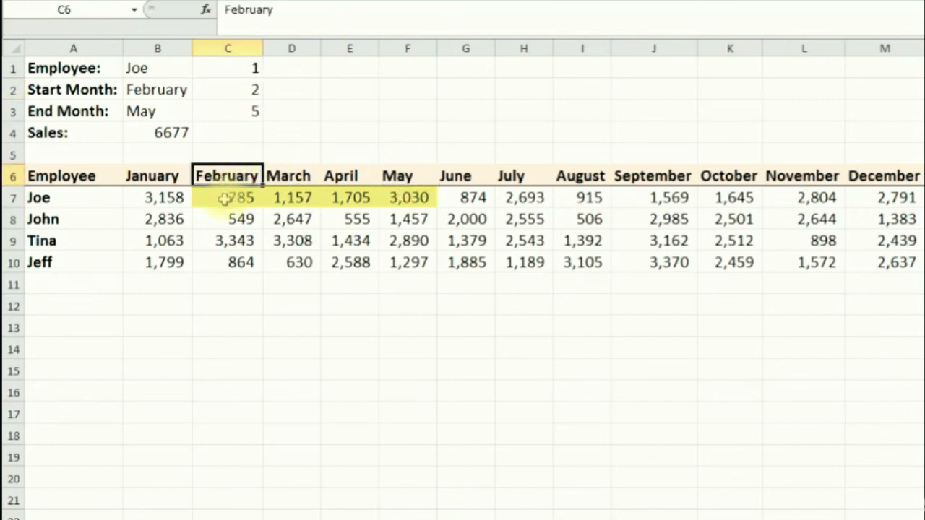
{"action": "left_click", "coordinate": [226, 199]}
{"action": "left_click_drag", "start_coordinate": [241, 197], "coordinate": [345, 197]}
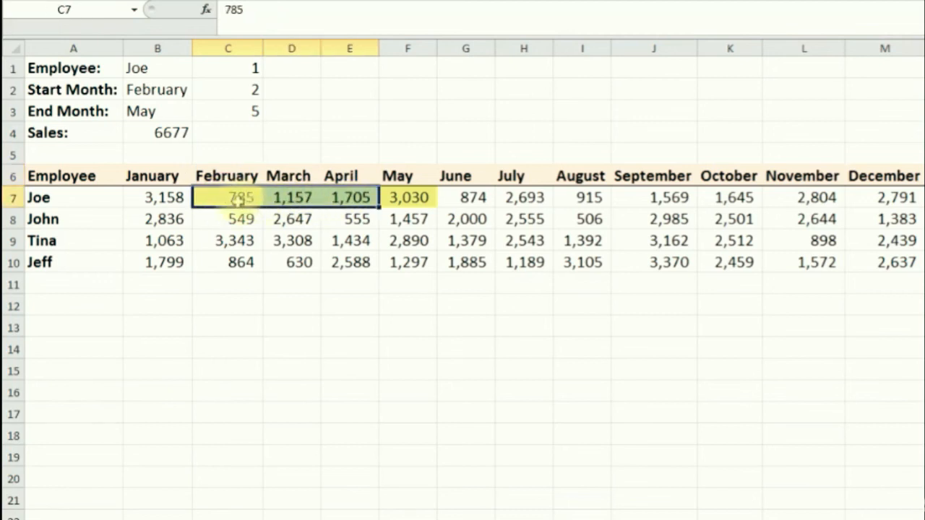
{"action": "left_click_drag", "start_coordinate": [238, 197], "coordinate": [365, 197]}
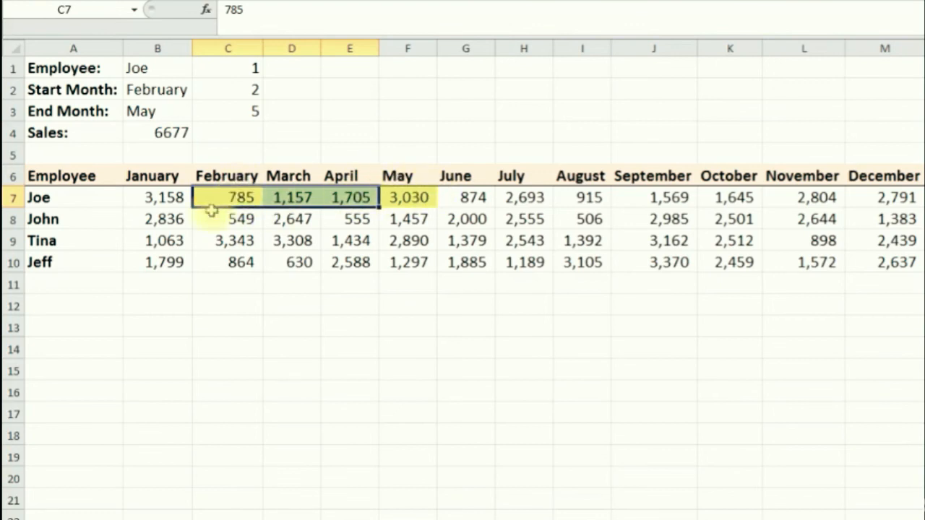
{"action": "left_click", "coordinate": [227, 197]}
{"action": "left_click_drag", "start_coordinate": [228, 197], "coordinate": [364, 195]}
{"action": "left_click", "coordinate": [406, 175]}
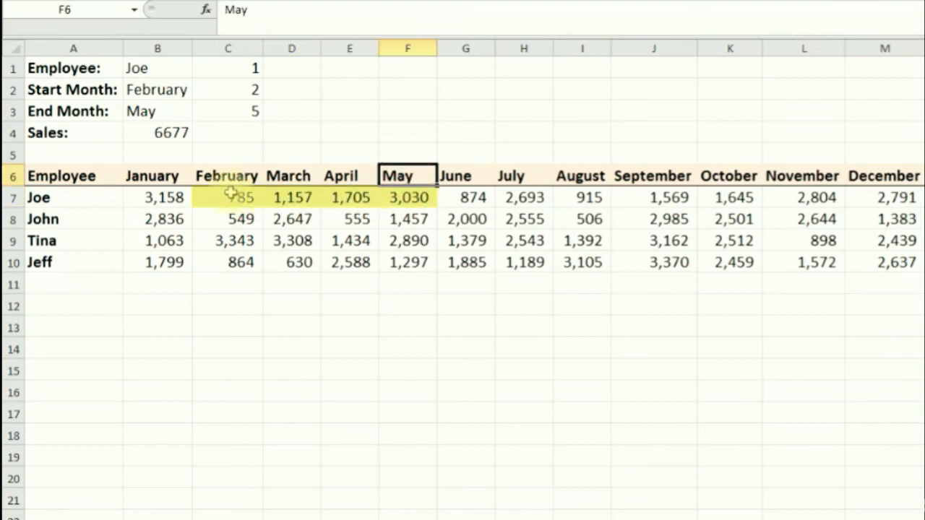
{"action": "left_click", "coordinate": [227, 175]}
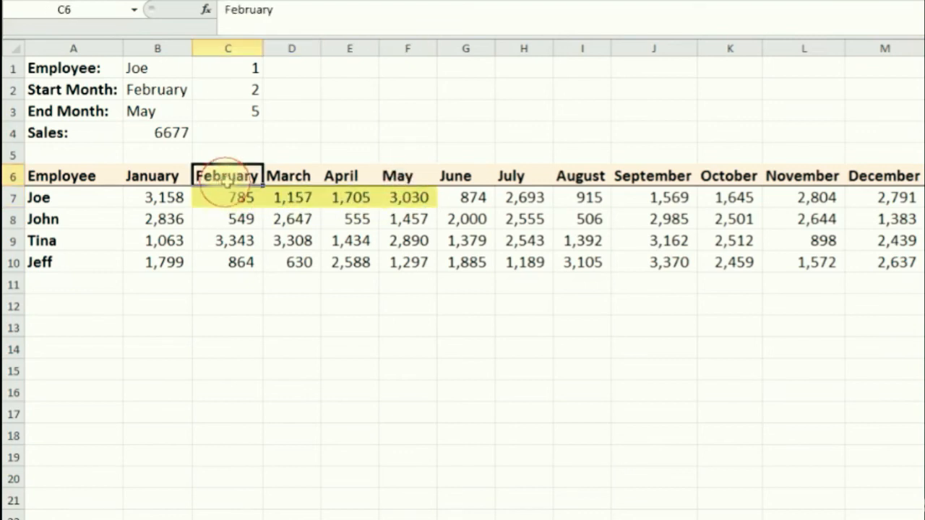
{"action": "left_click", "coordinate": [247, 109]}
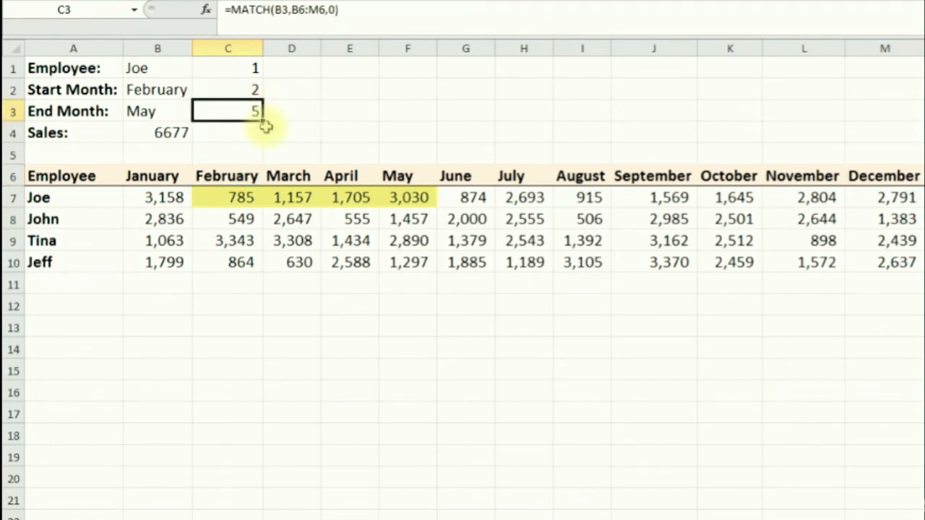
{"action": "left_click_drag", "start_coordinate": [225, 197], "coordinate": [400, 197]}
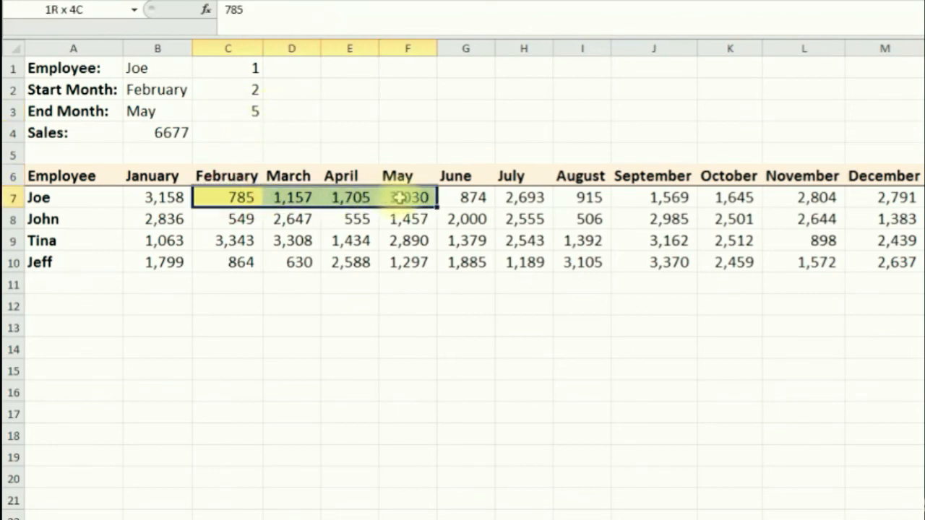
{"action": "left_click_drag", "start_coordinate": [227, 197], "coordinate": [417, 193]}
{"action": "left_click", "coordinate": [407, 176]}
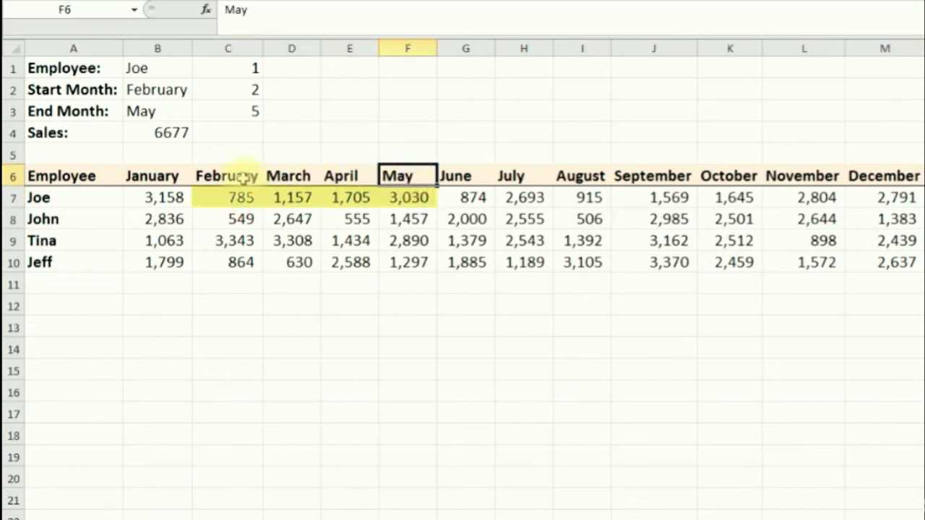
{"action": "left_click", "coordinate": [210, 177]}
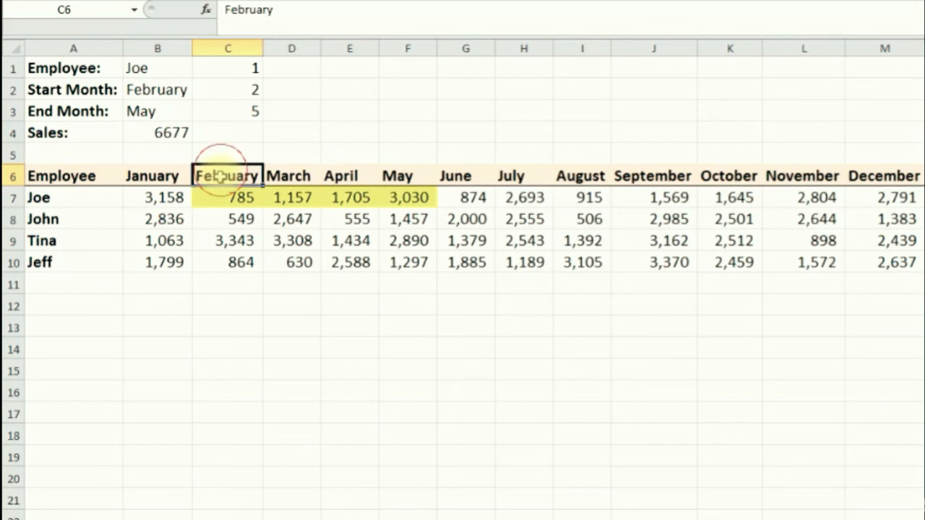
{"action": "left_click", "coordinate": [232, 110]}
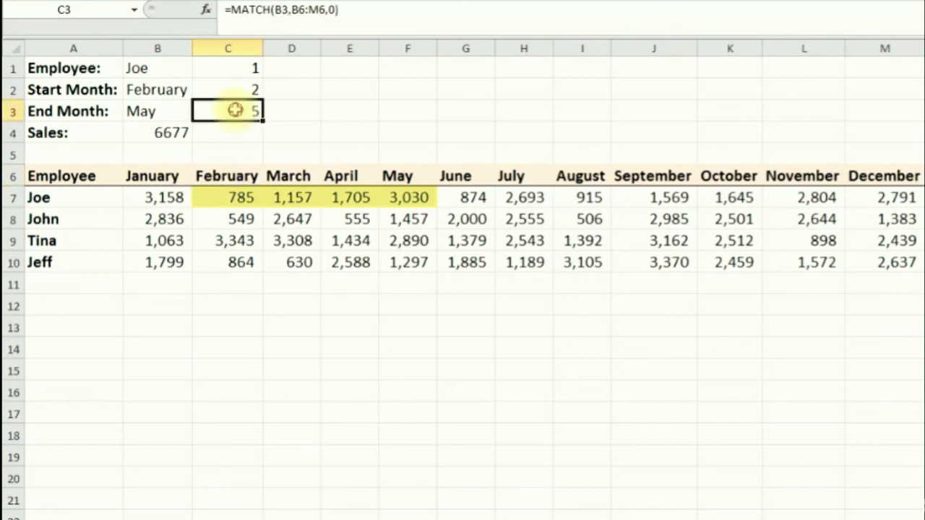
Copy the expression MATCH(B2,B6:M6,0) from C2's formula, without the equals sign, leaving C2 unedited.
{"action": "left_click", "coordinate": [255, 88]}
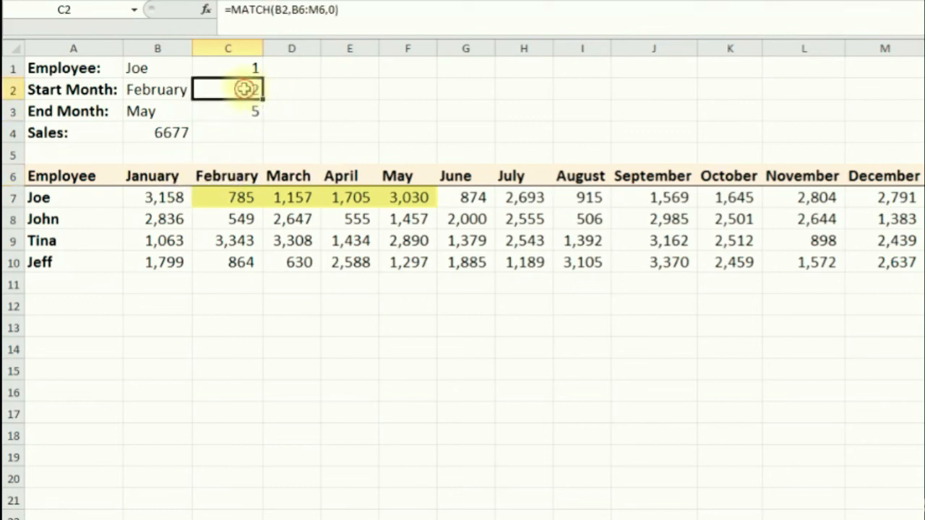
{"action": "left_click_drag", "start_coordinate": [354, 10], "coordinate": [268, 23]}
{"action": "key", "text": "ctrl+c"}
{"action": "key", "text": "Escape"}
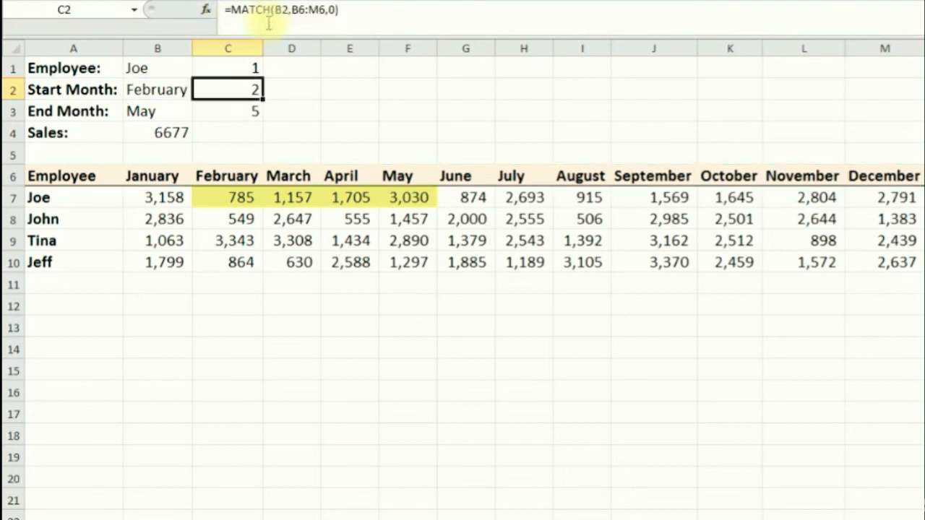
Subtract the copied MATCH(B2,B6:M6,0) from the end month MATCH formula in C3.
{"action": "left_click", "coordinate": [237, 109]}
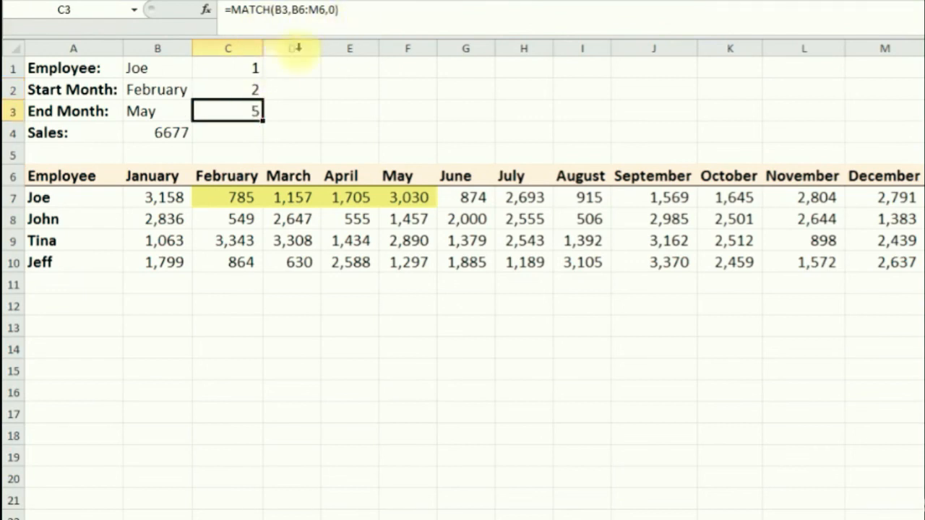
{"action": "left_click", "coordinate": [366, 11]}
{"action": "type", "text": "-"}
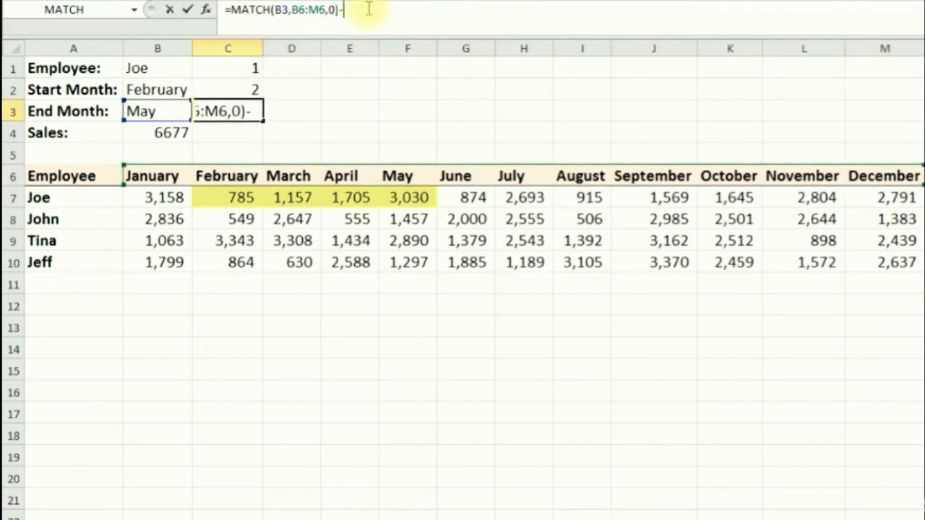
{"action": "key", "text": "ctrl+v"}
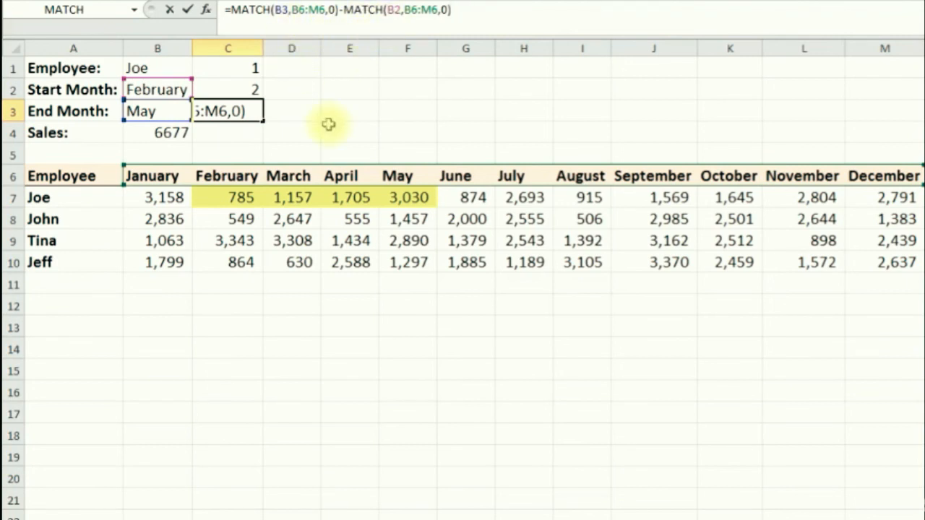
{"action": "key", "text": "Return"}
{"action": "left_click", "coordinate": [246, 114]}
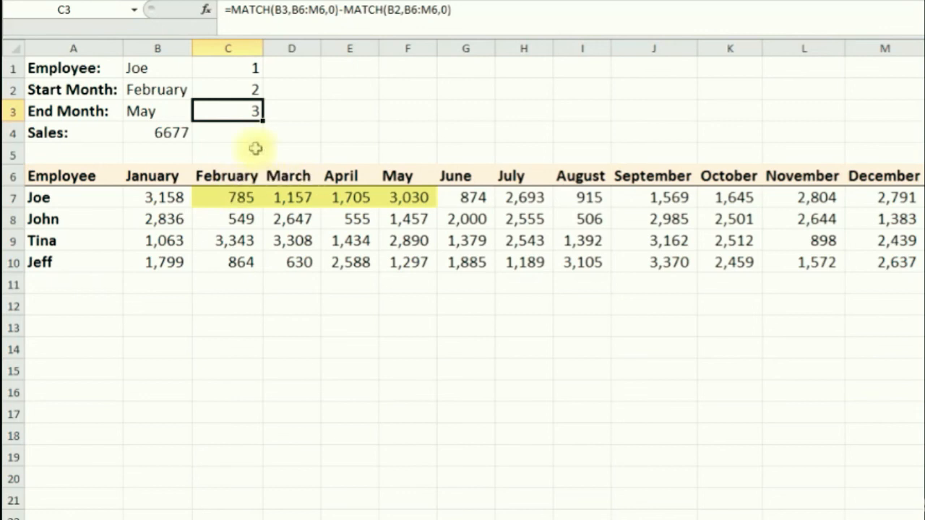
Append +1 to C3's formula so that the month difference also counts the start month.
{"action": "left_click", "coordinate": [479, 11]}
{"action": "type", "text": "+"}
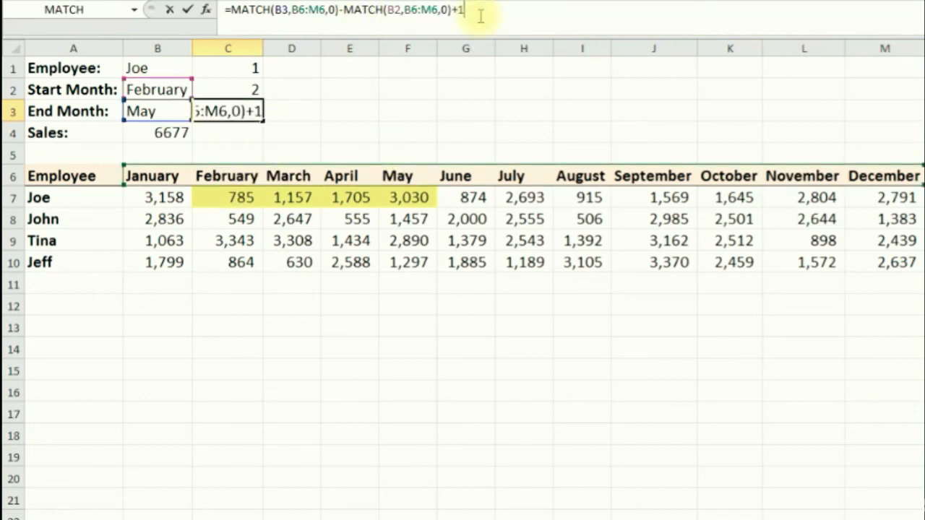
{"action": "type", "text": "1"}
{"action": "key", "text": "Return"}
{"action": "left_click", "coordinate": [248, 115]}
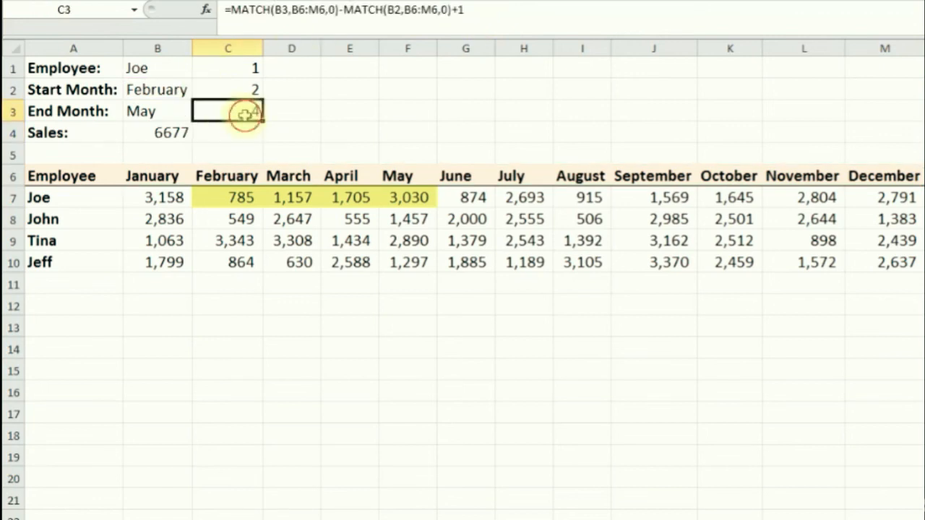
Copy the expression MATCH(B3,B6:M6,0)-MATCH(B2,B6:M6,0)+1 from C3's formula, without the equals sign, leaving C3 unedited.
{"action": "left_click_drag", "start_coordinate": [498, 13], "coordinate": [257, 27]}
{"action": "key", "text": "ctrl+c"}
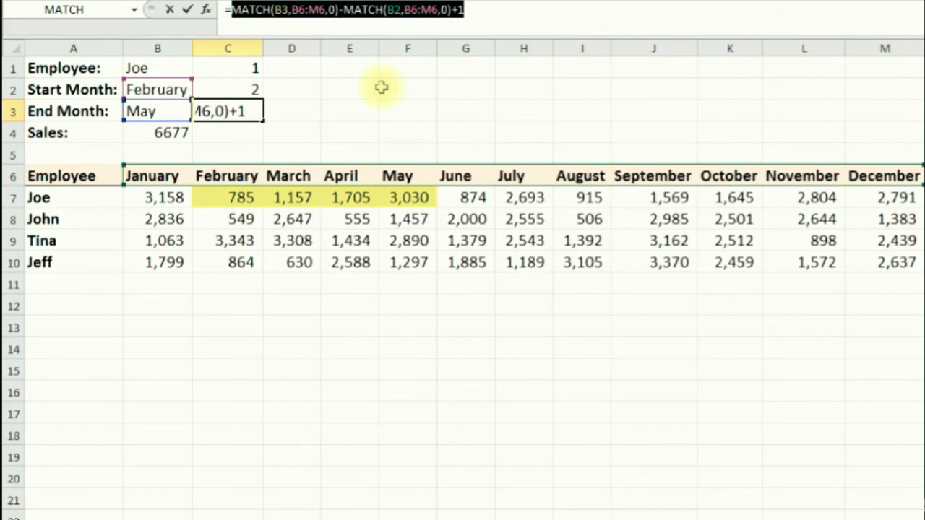
{"action": "key", "text": "Escape"}
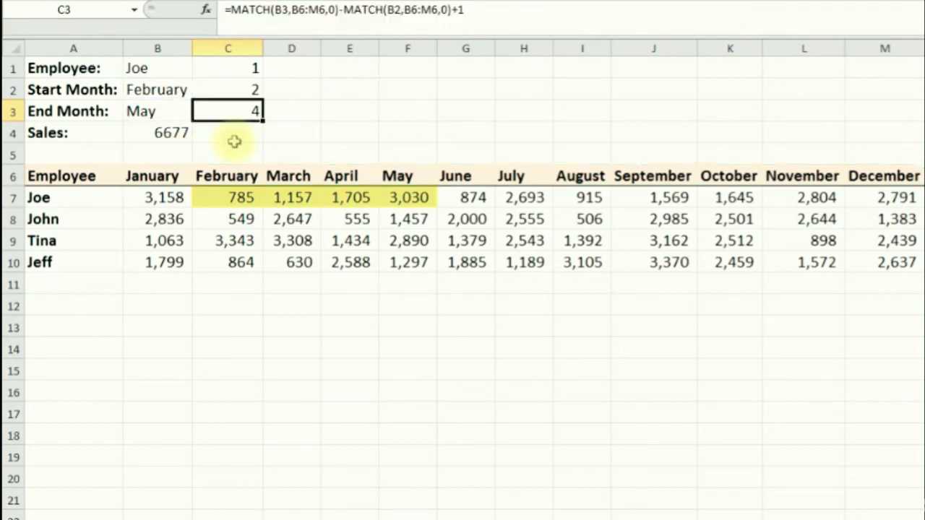
Replace the fixed width 4 in B4's OFFSET with the copied MATCH expression and check the total against C7:F7.
{"action": "left_click", "coordinate": [166, 143]}
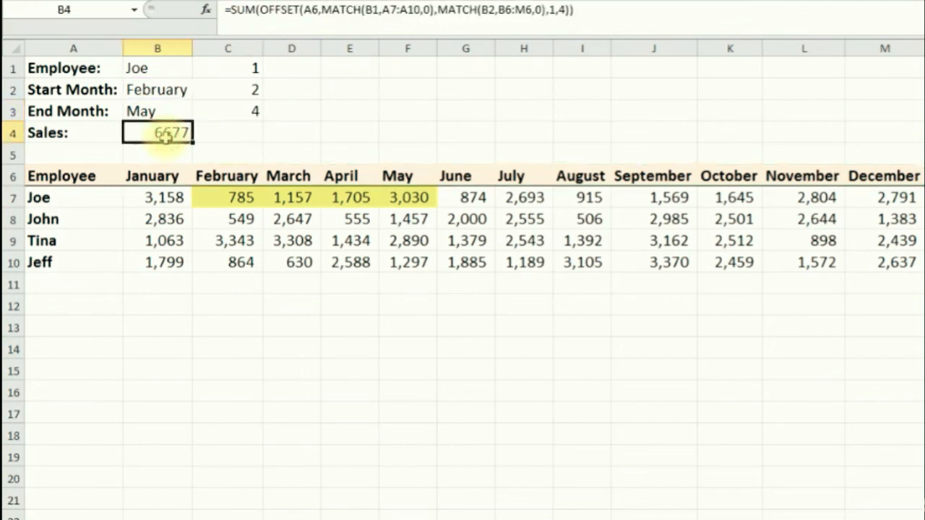
{"action": "left_click", "coordinate": [567, 10]}
{"action": "key", "text": "BackSpace"}
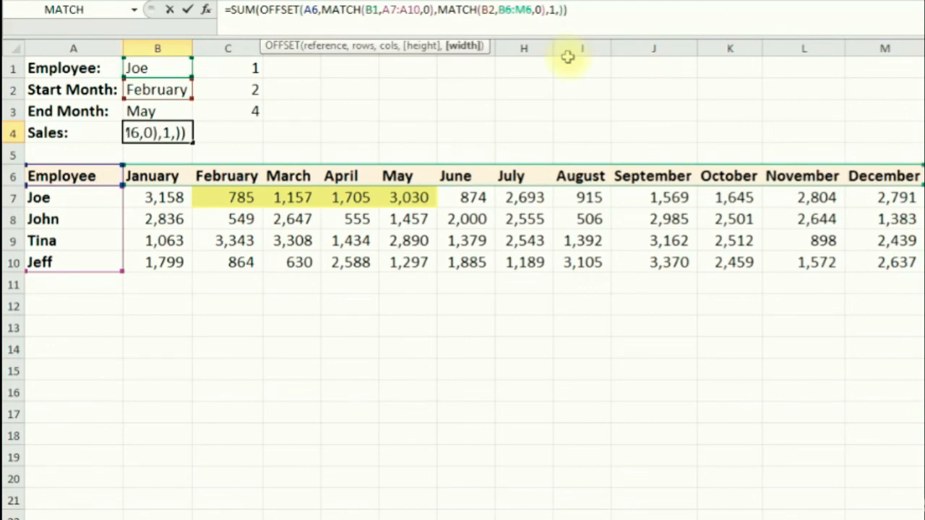
{"action": "key", "text": "ctrl+v"}
{"action": "key", "text": "Return"}
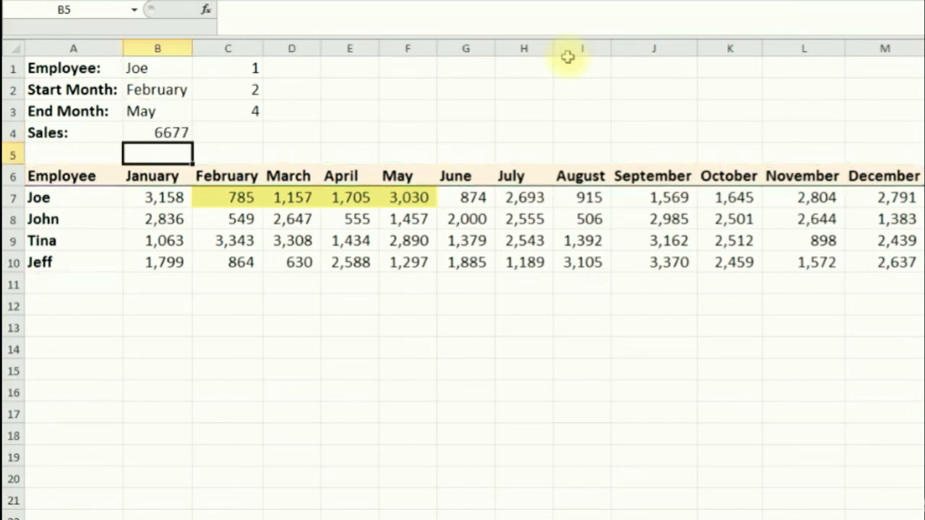
{"action": "left_click", "coordinate": [165, 131]}
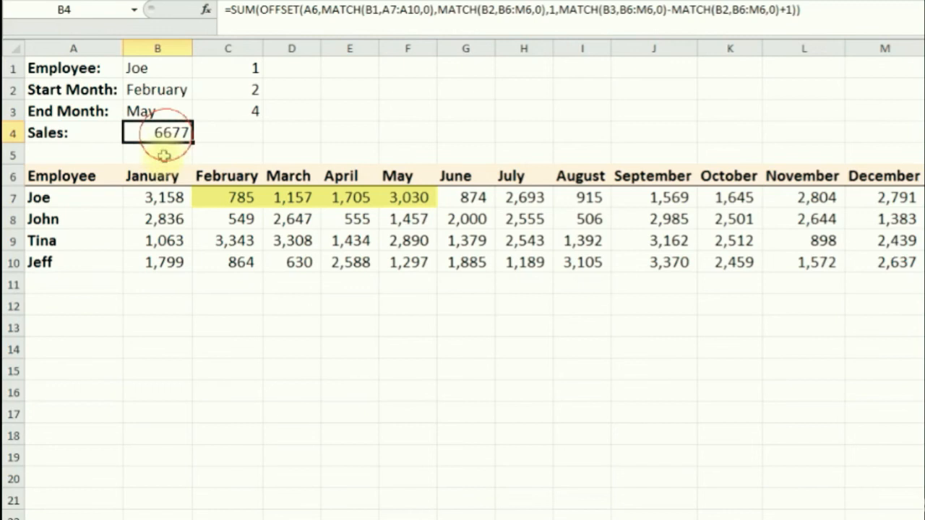
{"action": "left_click_drag", "start_coordinate": [222, 197], "coordinate": [401, 206]}
{"action": "left_click", "coordinate": [146, 130]}
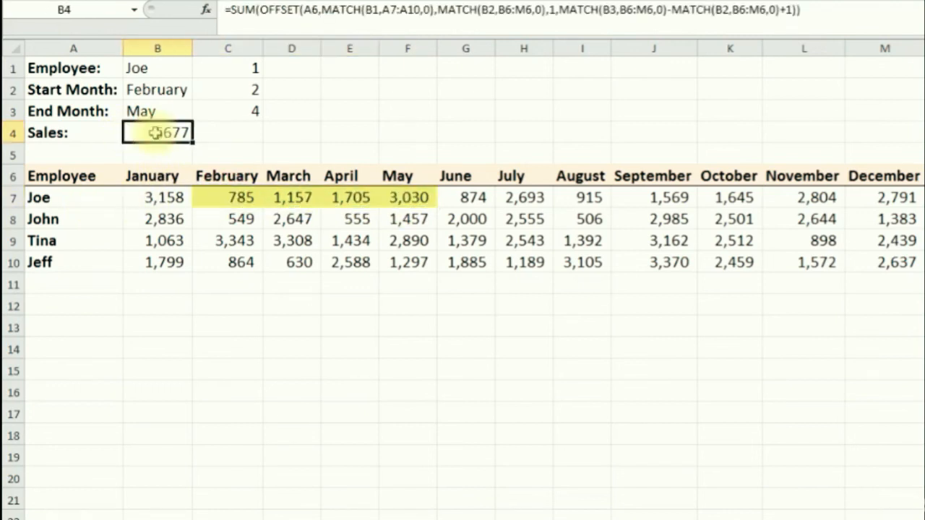
Clear the helper formulas from C1:C3.
{"action": "left_click", "coordinate": [165, 76]}
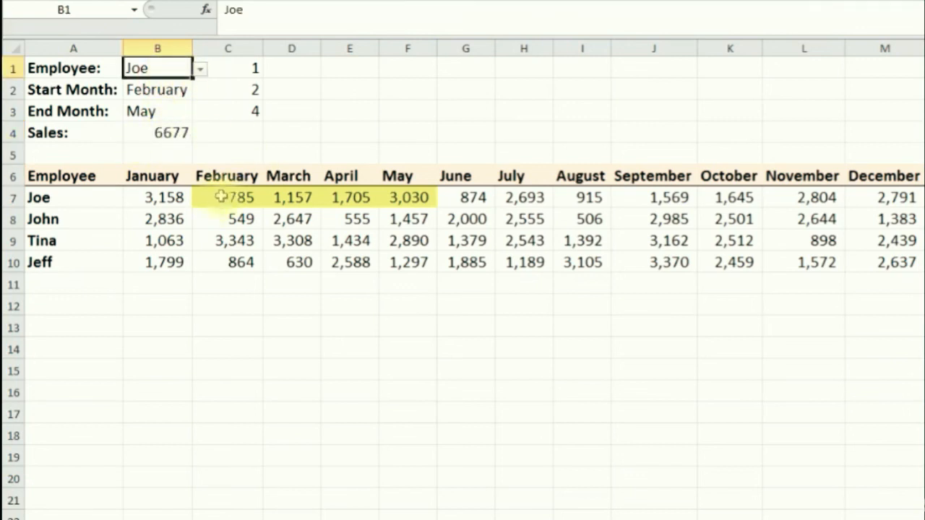
{"action": "left_click_drag", "start_coordinate": [253, 62], "coordinate": [241, 120]}
{"action": "key", "text": "Delete"}
Choose the second listed employee in B1 and compare the sales total with the February to May sales in C8:F8.
{"action": "left_click", "coordinate": [162, 66]}
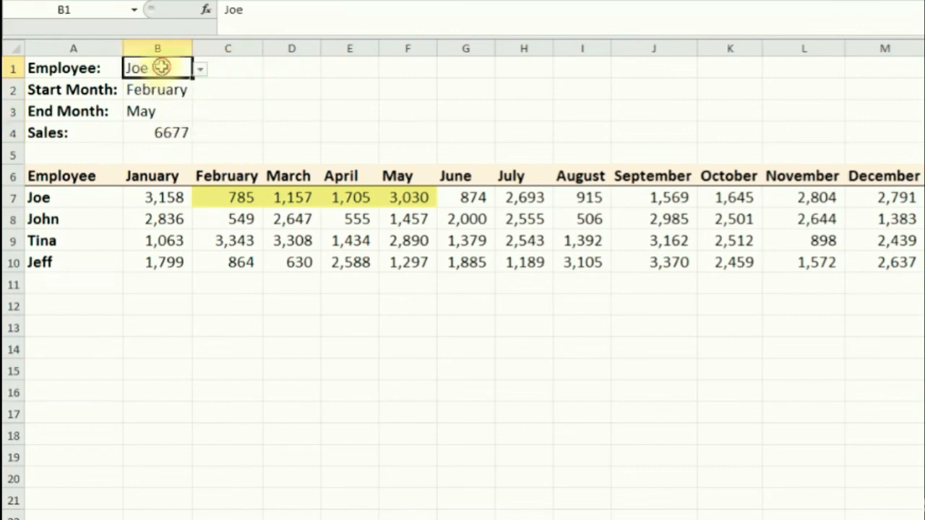
{"action": "left_click", "coordinate": [200, 72]}
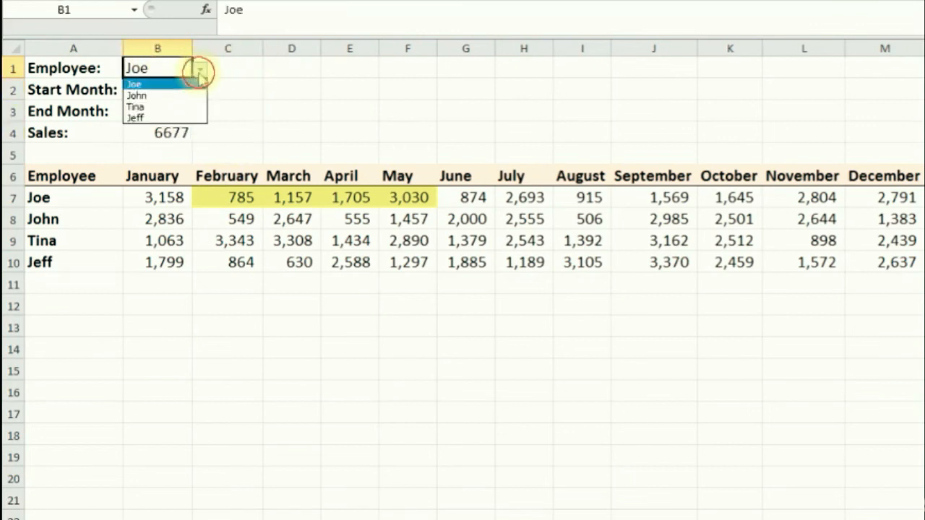
{"action": "left_click", "coordinate": [171, 96]}
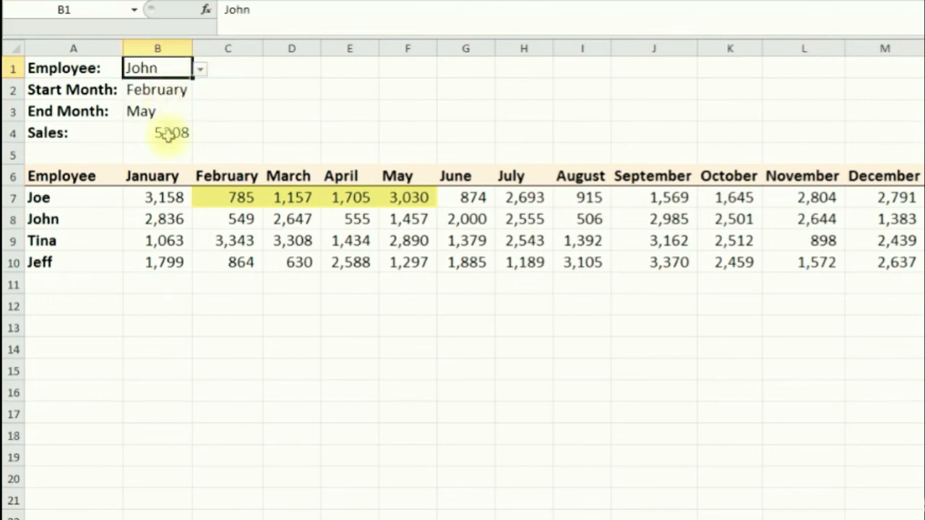
{"action": "left_click_drag", "start_coordinate": [231, 219], "coordinate": [408, 225]}
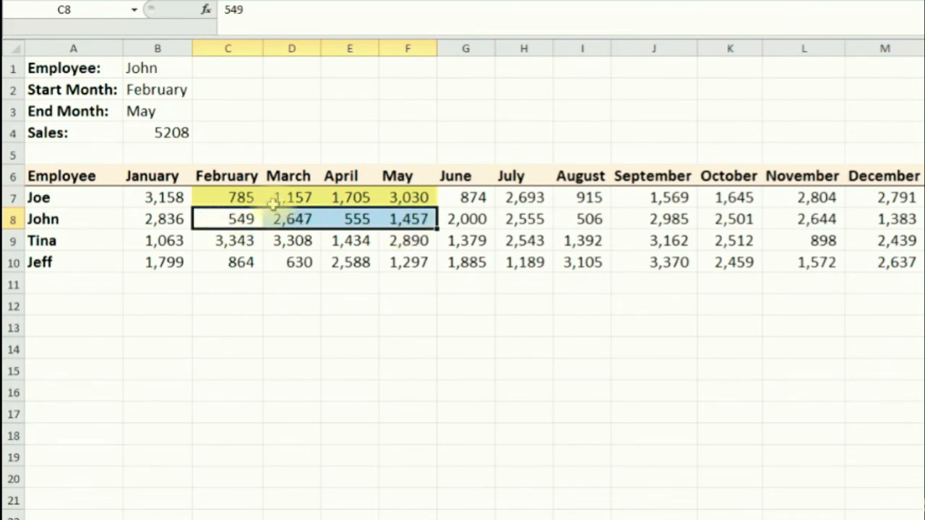
Test the total by switching the employee in B1 to the third and fourth names of the list.
{"action": "left_click", "coordinate": [183, 88]}
{"action": "left_click", "coordinate": [186, 67]}
{"action": "left_click", "coordinate": [200, 68]}
{"action": "left_click", "coordinate": [154, 107]}
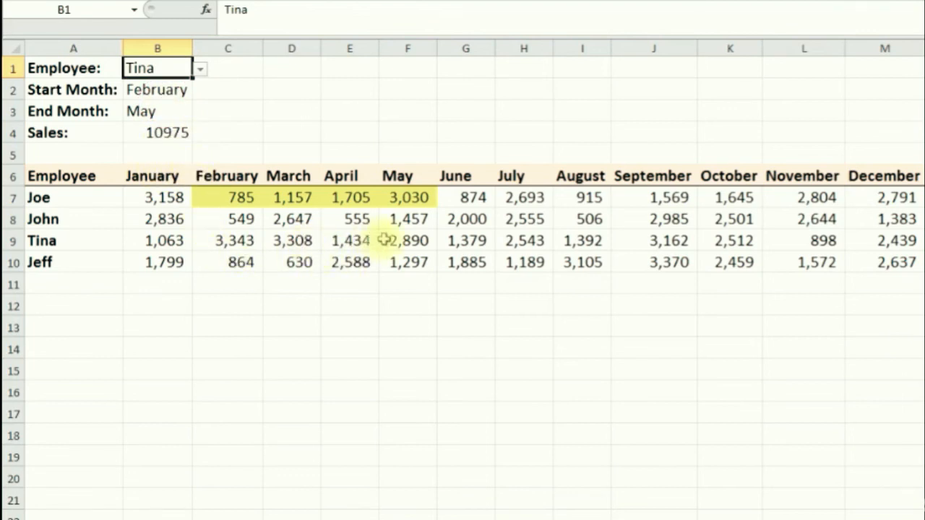
{"action": "left_click", "coordinate": [203, 70]}
{"action": "left_click", "coordinate": [173, 117]}
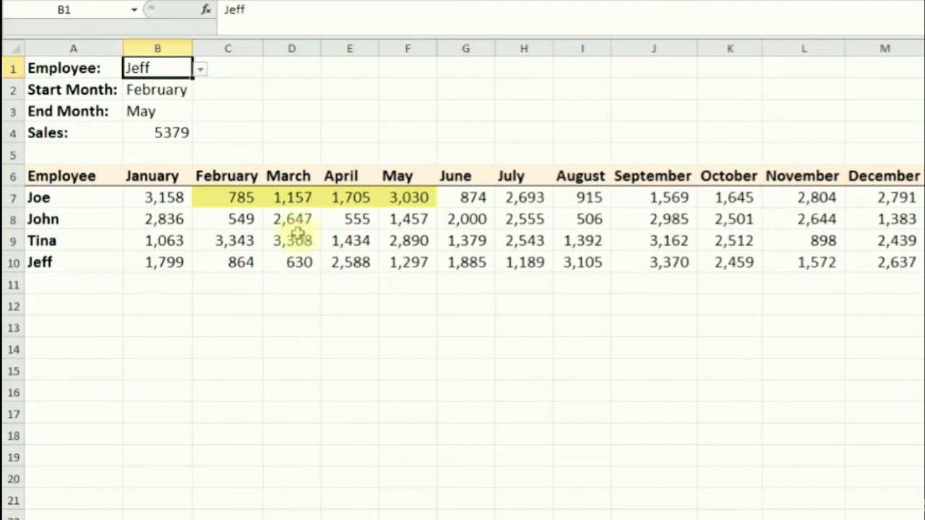
Return the employee in B1 to the first listed name and set the start month in B2 to March.
{"action": "left_click", "coordinate": [203, 70]}
{"action": "left_click", "coordinate": [181, 81]}
{"action": "left_click", "coordinate": [180, 90]}
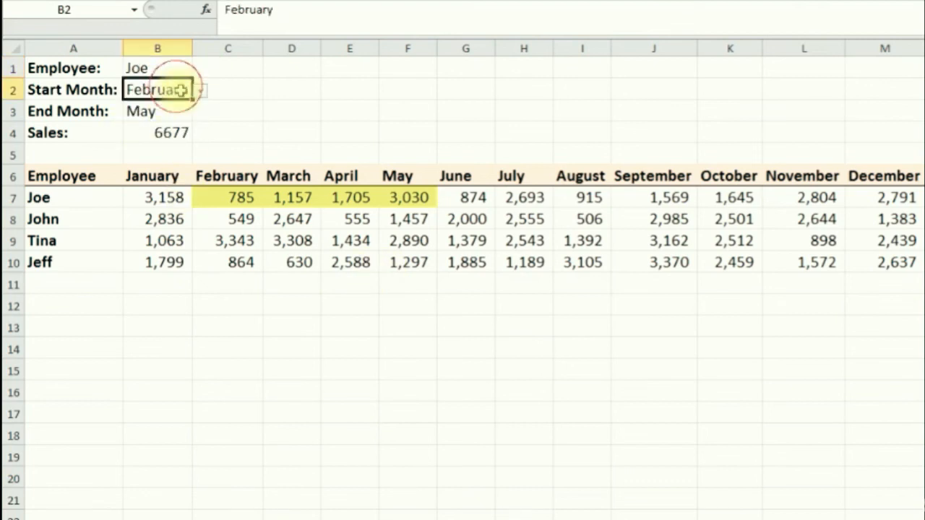
{"action": "left_click", "coordinate": [200, 90]}
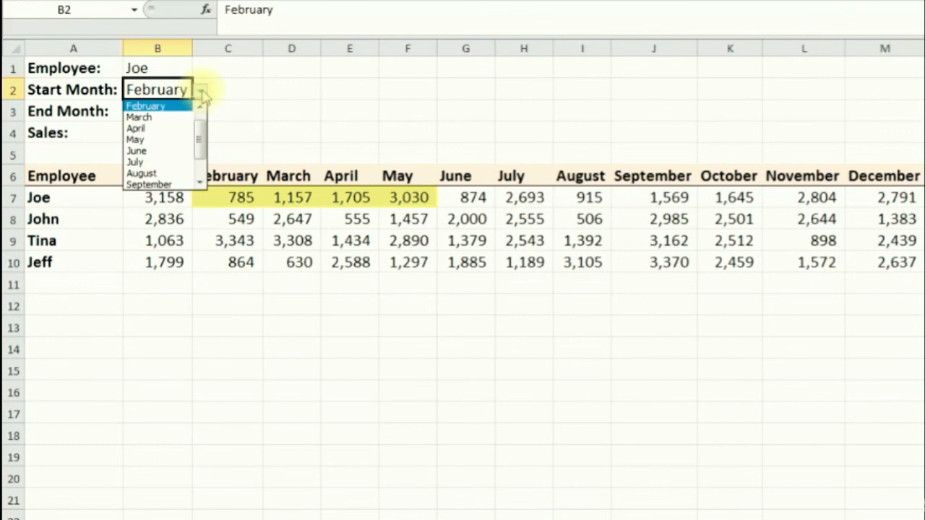
{"action": "left_click", "coordinate": [167, 118]}
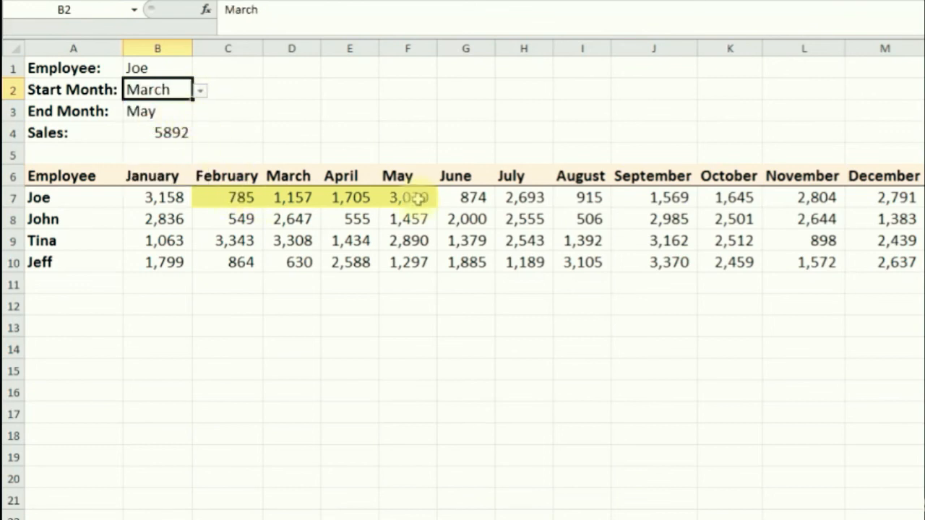
Compare the March to May total in B4 with the first employee's monthly sales in C7:F7.
{"action": "left_click_drag", "start_coordinate": [240, 196], "coordinate": [398, 197]}
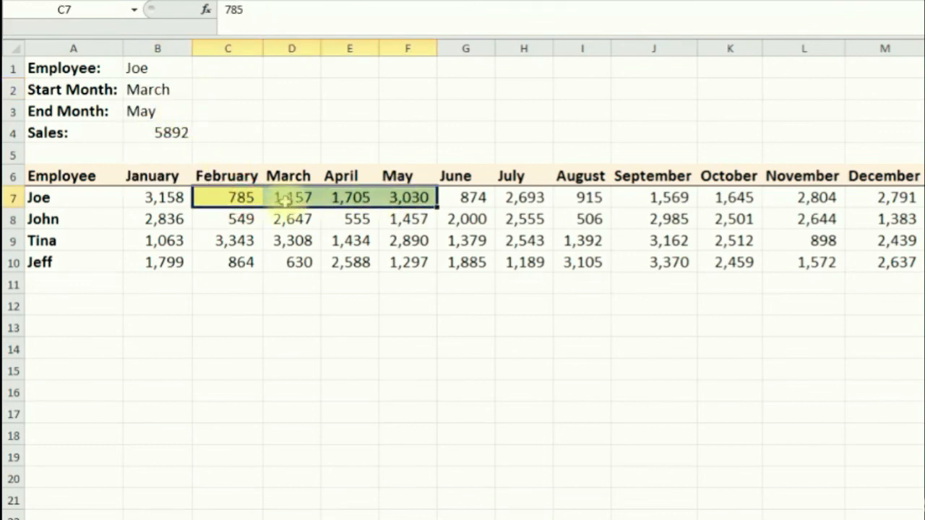
{"action": "left_click", "coordinate": [162, 90]}
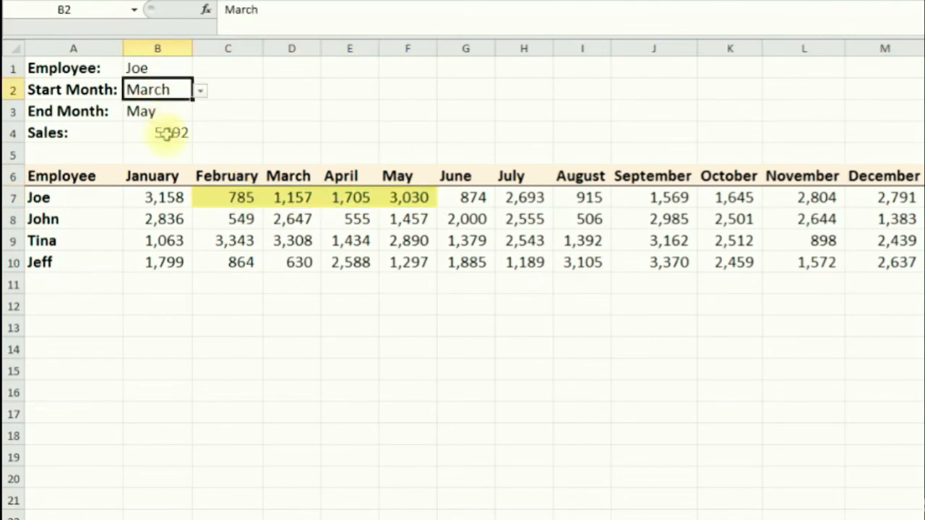
{"action": "left_click", "coordinate": [166, 133]}
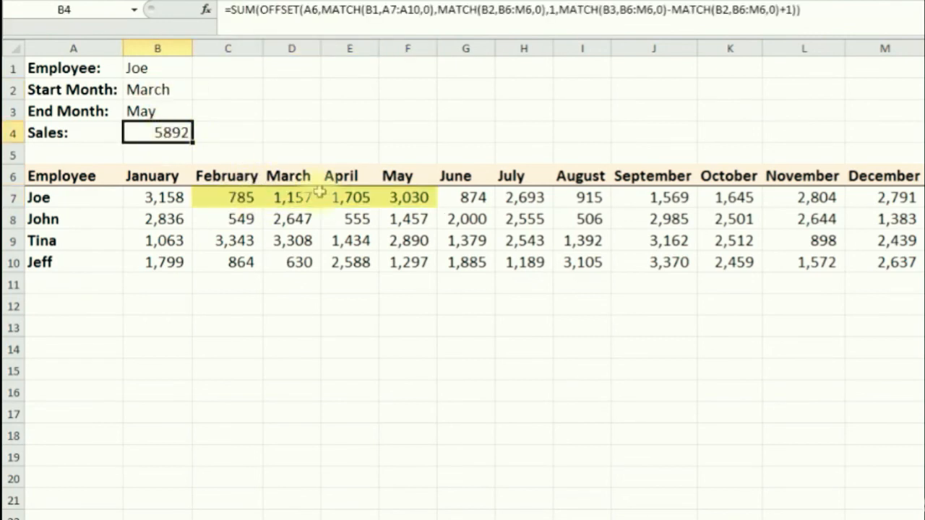
{"action": "left_click_drag", "start_coordinate": [233, 197], "coordinate": [396, 197]}
{"action": "left_click", "coordinate": [238, 197]}
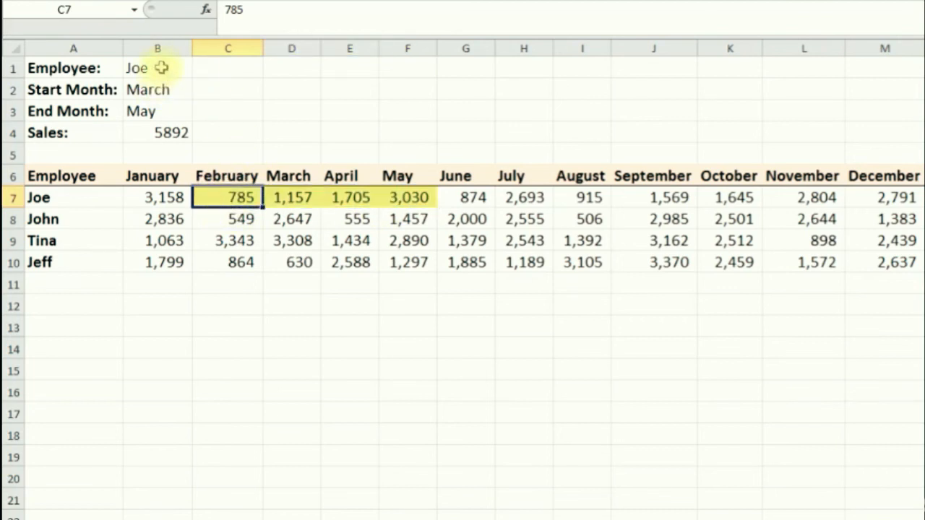
{"action": "left_click_drag", "start_coordinate": [220, 201], "coordinate": [401, 202]}
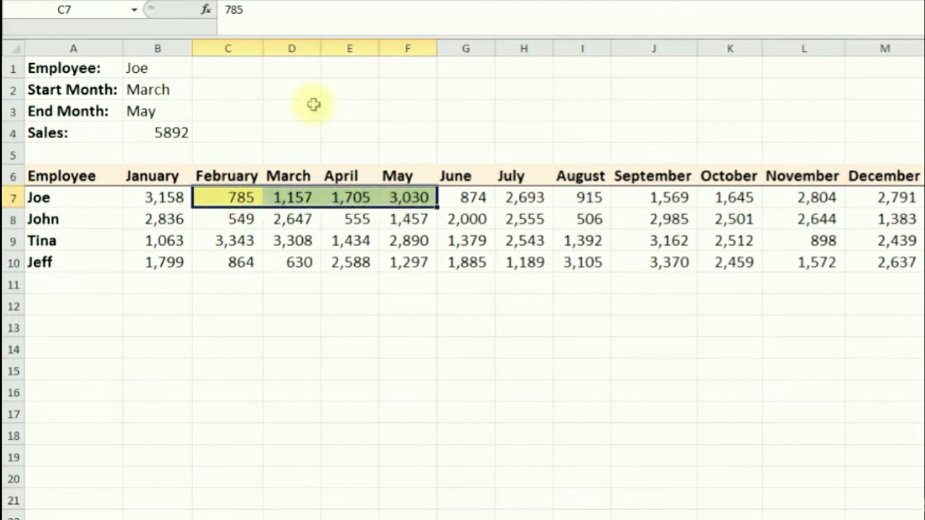
{"action": "left_click", "coordinate": [292, 2]}
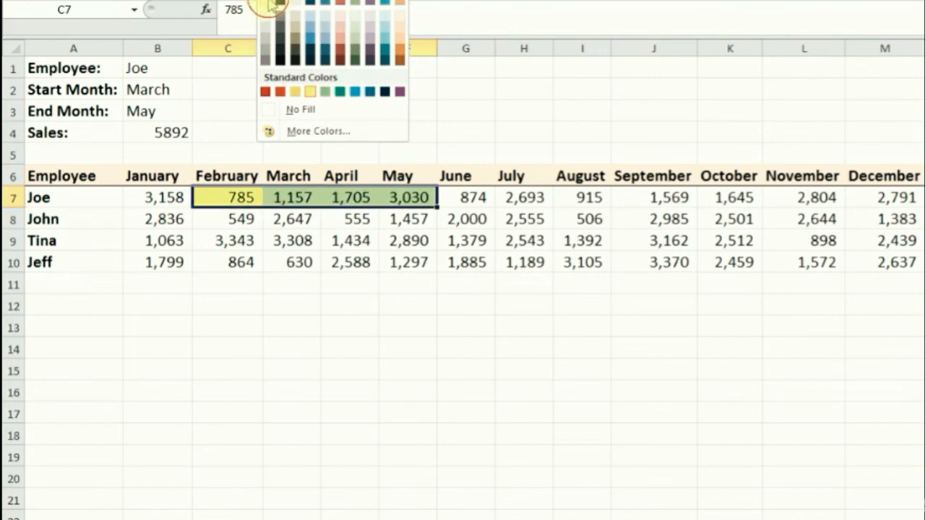
{"action": "left_click", "coordinate": [159, 220]}
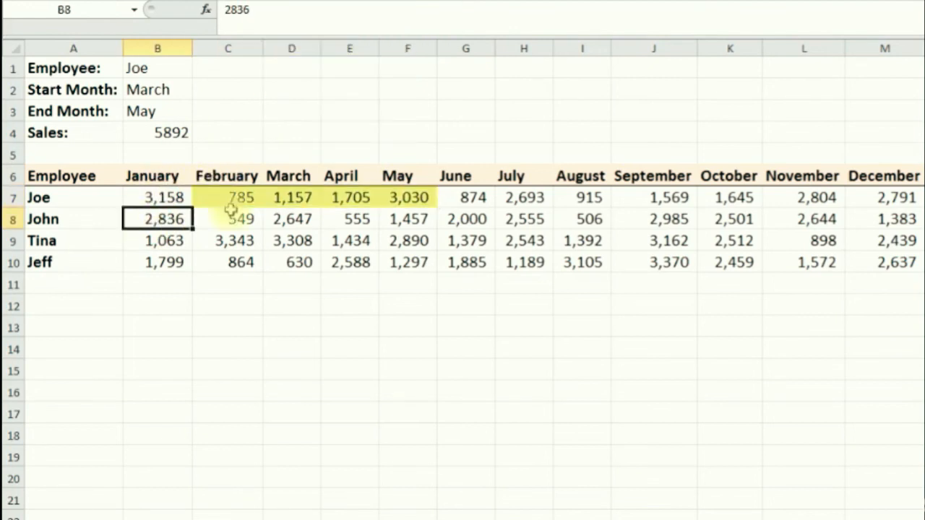
Remove the fill colour from C7:F8, leaving the cell contents in place.
{"action": "left_click_drag", "start_coordinate": [232, 199], "coordinate": [384, 207]}
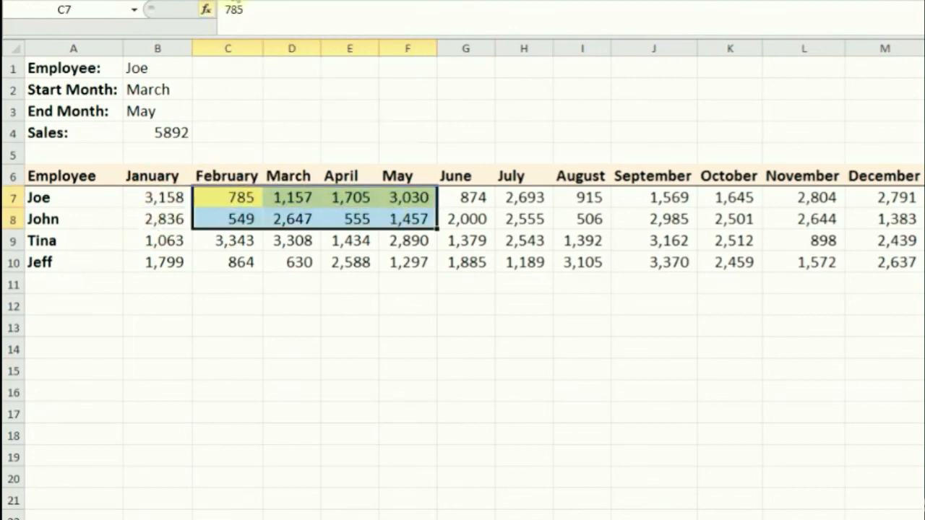
{"action": "left_click", "coordinate": [274, 1]}
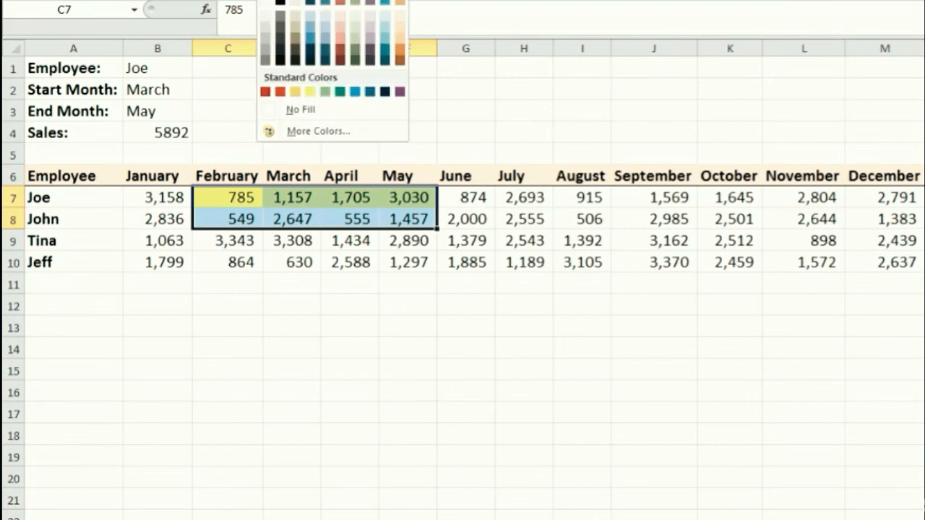
{"action": "left_click", "coordinate": [300, 110]}
{"action": "left_click_drag", "start_coordinate": [210, 203], "coordinate": [140, 203]}
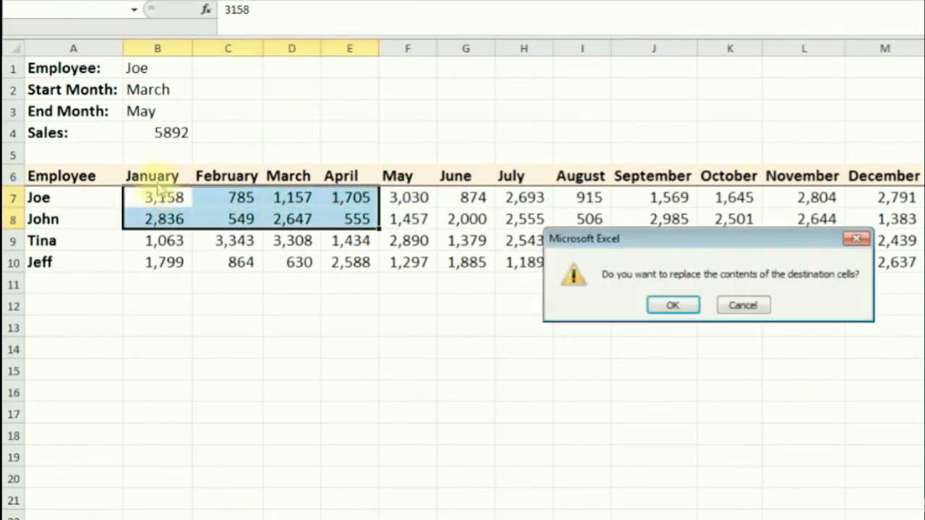
{"action": "left_click", "coordinate": [710, 307]}
{"action": "left_click", "coordinate": [207, 155]}
Highlight the first employee's March to May sales in D7:F7 with a teal fill.
{"action": "left_click", "coordinate": [177, 131]}
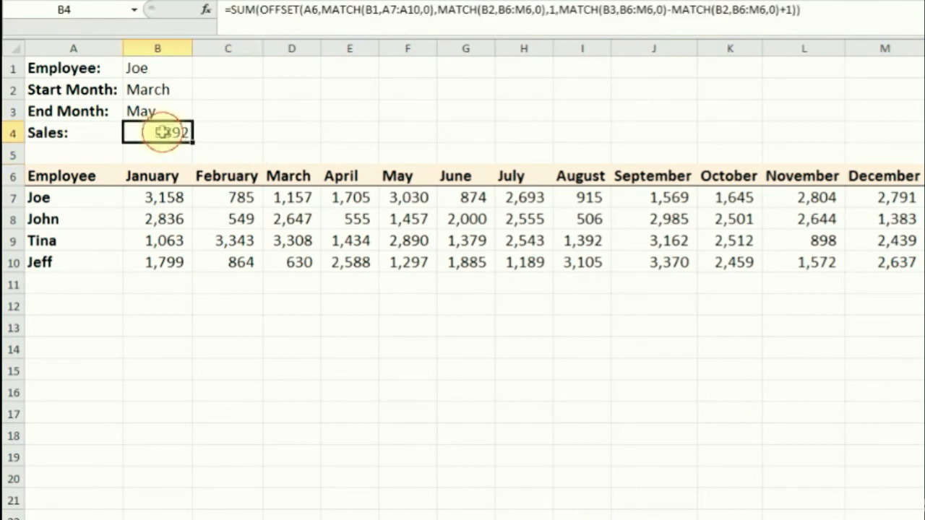
{"action": "left_click", "coordinate": [181, 90]}
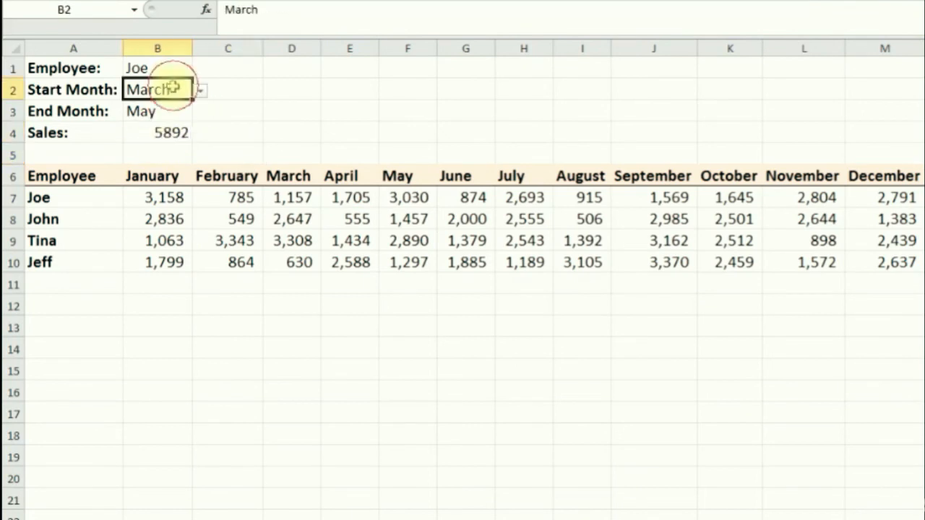
{"action": "left_click_drag", "start_coordinate": [288, 197], "coordinate": [419, 201]}
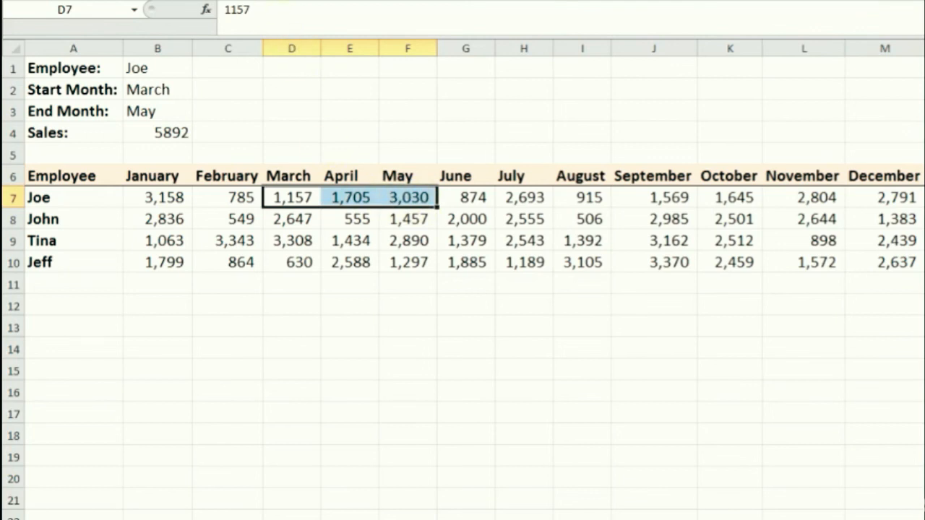
{"action": "left_click", "coordinate": [283, 6]}
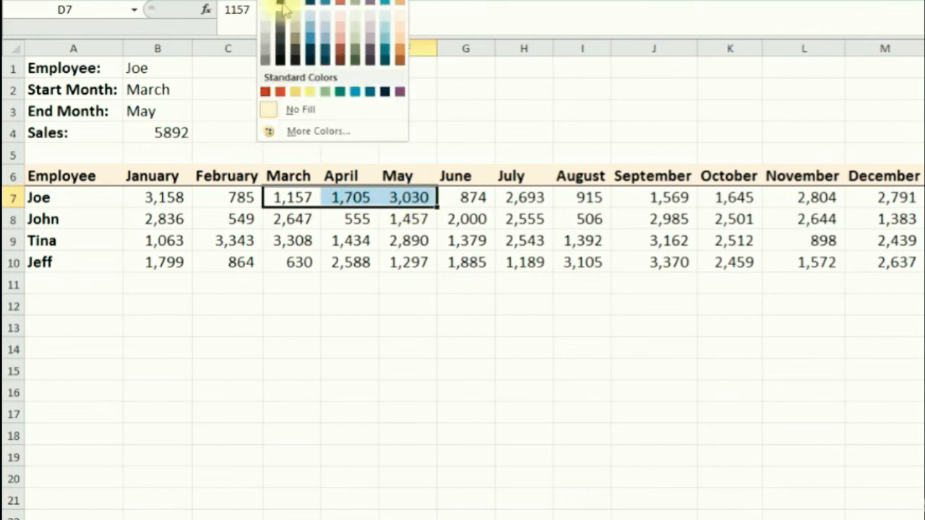
{"action": "left_click", "coordinate": [384, 9]}
{"action": "left_click", "coordinate": [175, 237]}
Check B4's formula and total against the end month in B3 and the highlighted sales in D7:F7.
{"action": "left_click", "coordinate": [137, 113]}
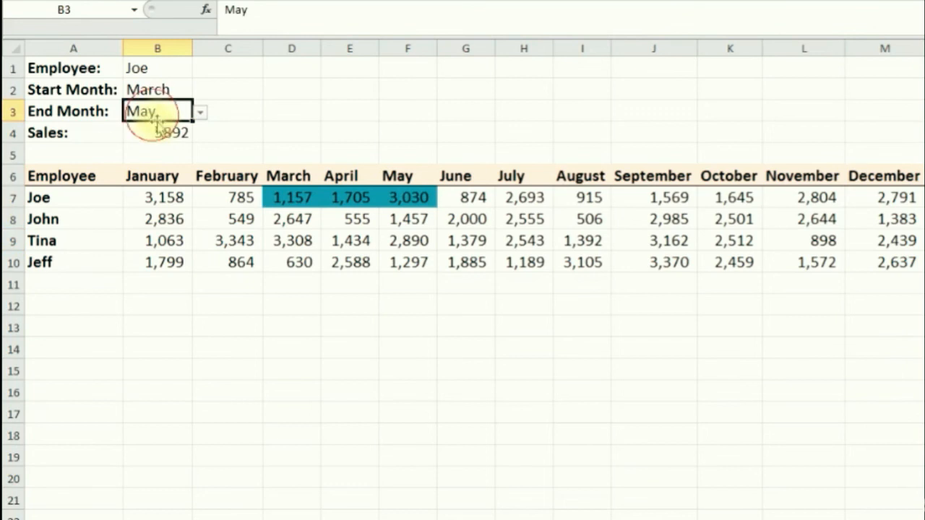
{"action": "left_click", "coordinate": [157, 137]}
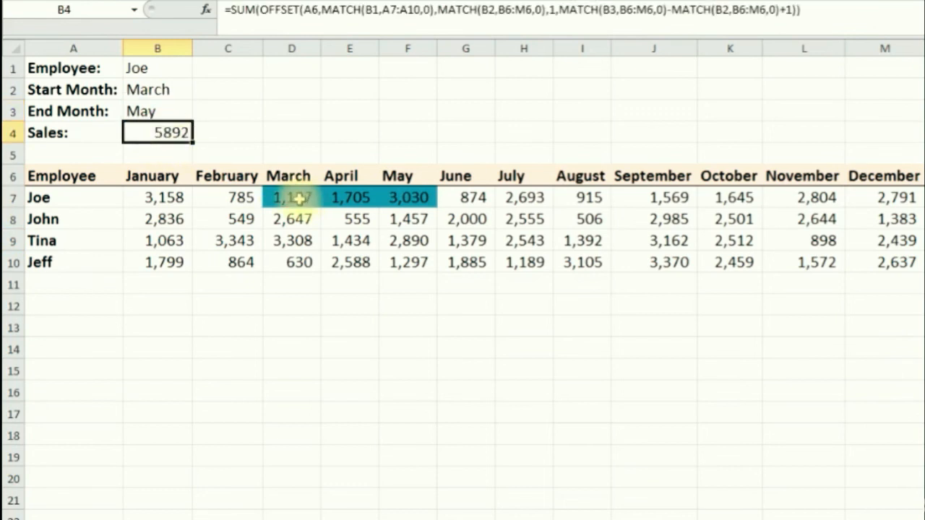
{"action": "left_click_drag", "start_coordinate": [299, 201], "coordinate": [413, 198]}
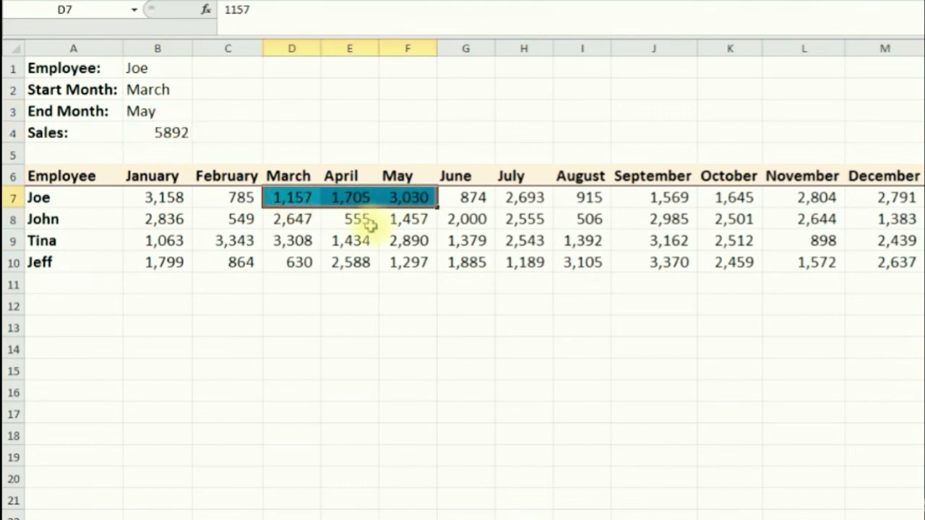
{"action": "left_click", "coordinate": [148, 112]}
{"action": "left_click", "coordinate": [155, 131]}
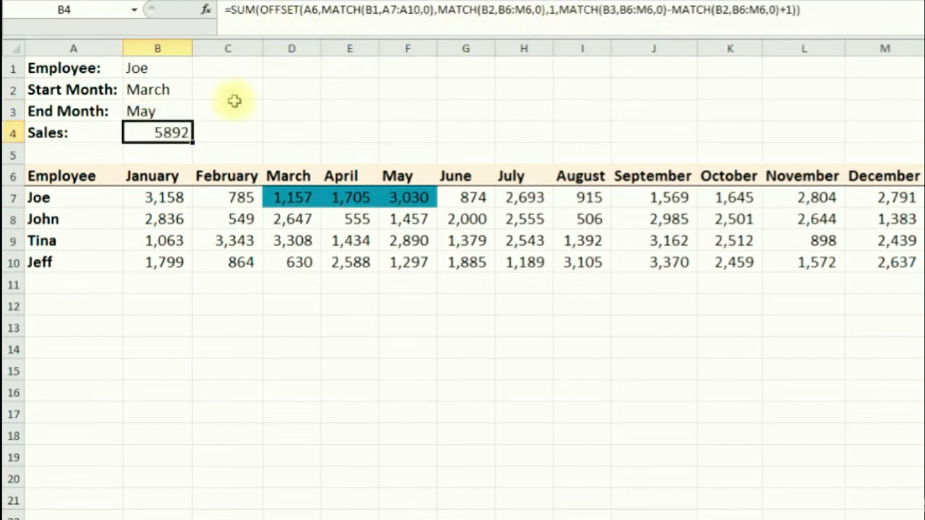
{"action": "left_click", "coordinate": [230, 70]}
{"action": "left_click", "coordinate": [228, 90]}
{"action": "left_click", "coordinate": [228, 111]}
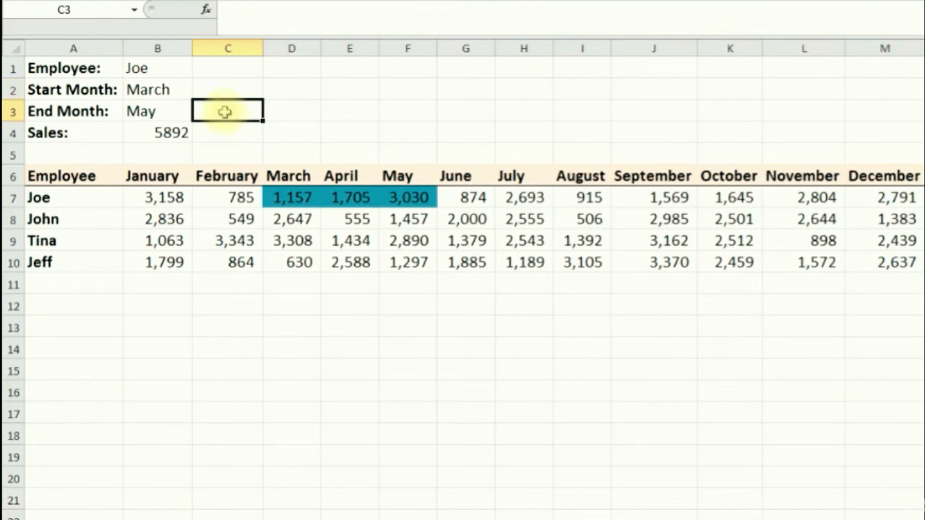
{"action": "left_click", "coordinate": [157, 134]}
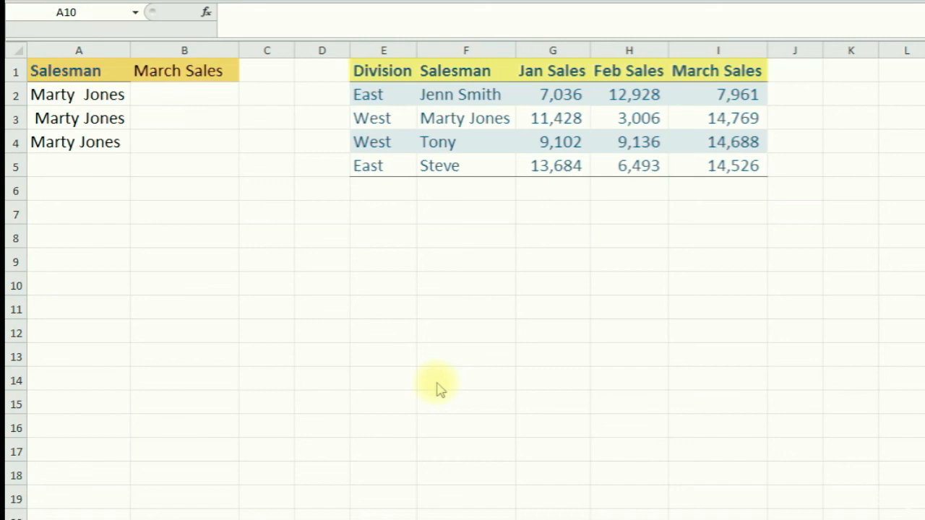
{"action": "left_click", "coordinate": [236, 235]}
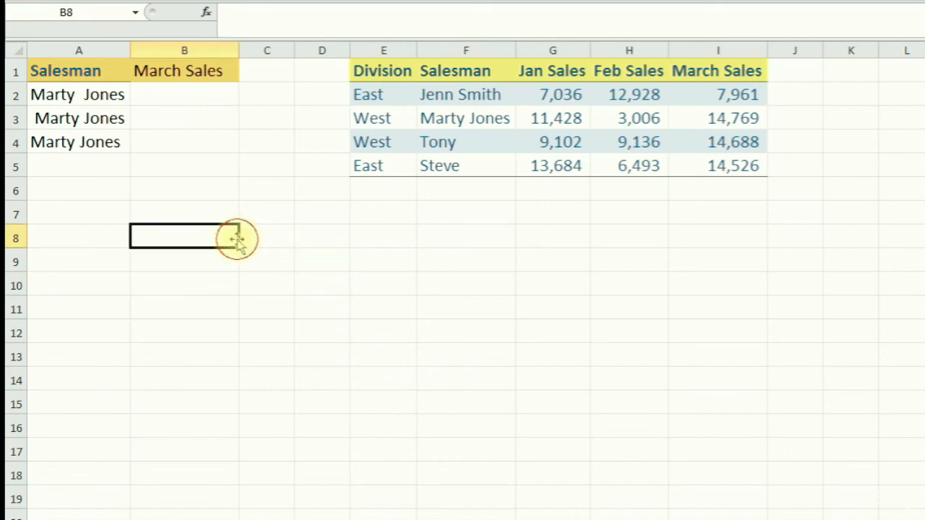
{"action": "left_click", "coordinate": [172, 190]}
{"action": "left_click", "coordinate": [172, 160]}
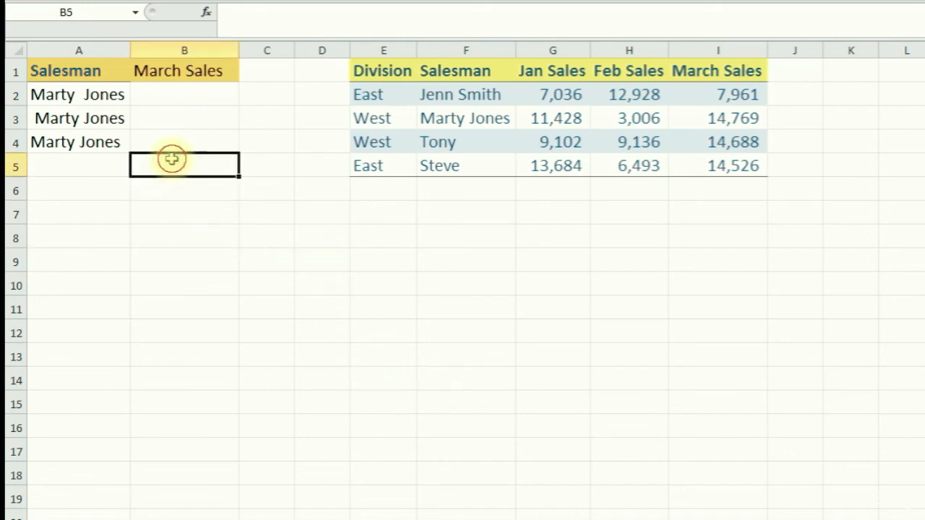
Examine the salesman names in A2:A4, the March Sales column and the matching row 3 of the sales table.
{"action": "left_click", "coordinate": [186, 95]}
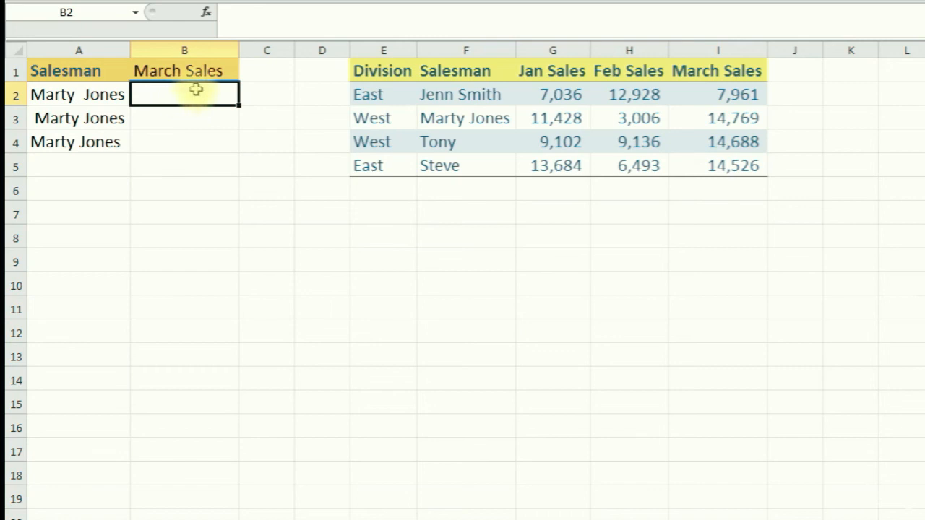
{"action": "left_click", "coordinate": [84, 94]}
{"action": "left_click", "coordinate": [72, 141]}
{"action": "left_click", "coordinate": [190, 70]}
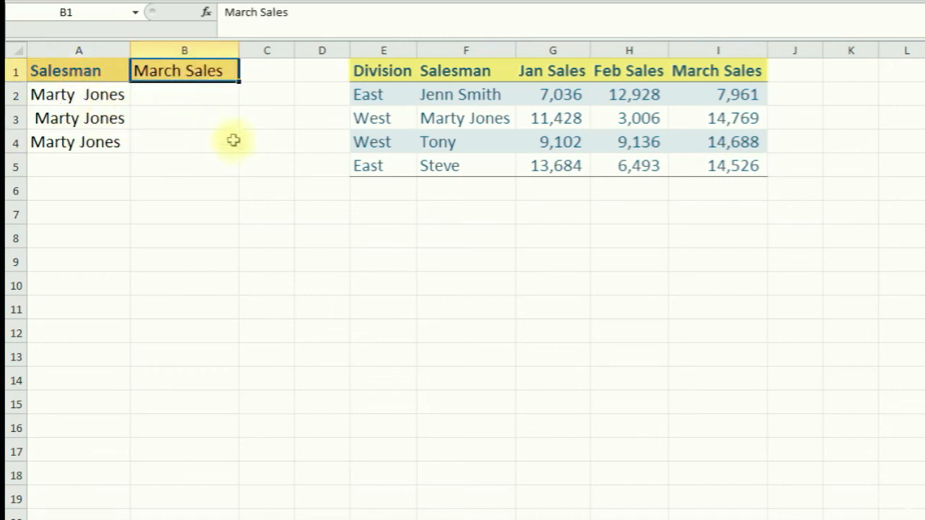
{"action": "left_click", "coordinate": [186, 95]}
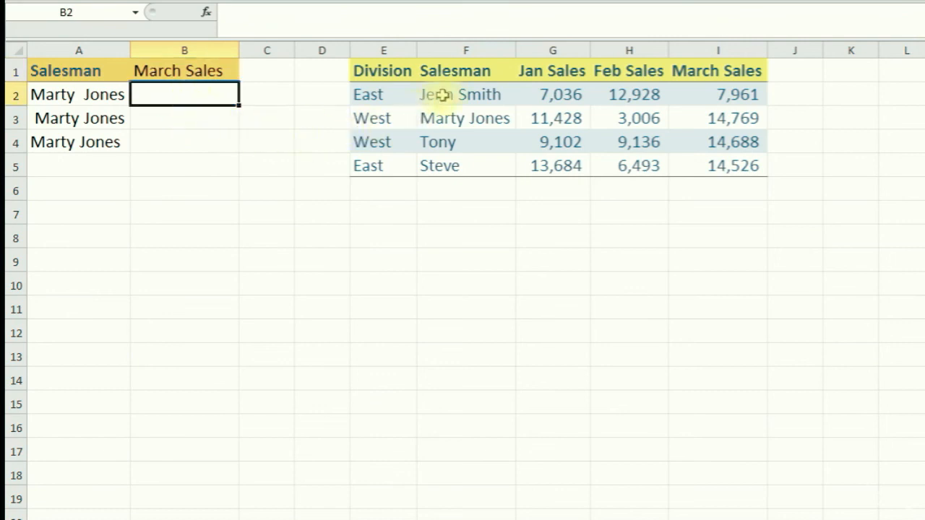
{"action": "left_click", "coordinate": [459, 123]}
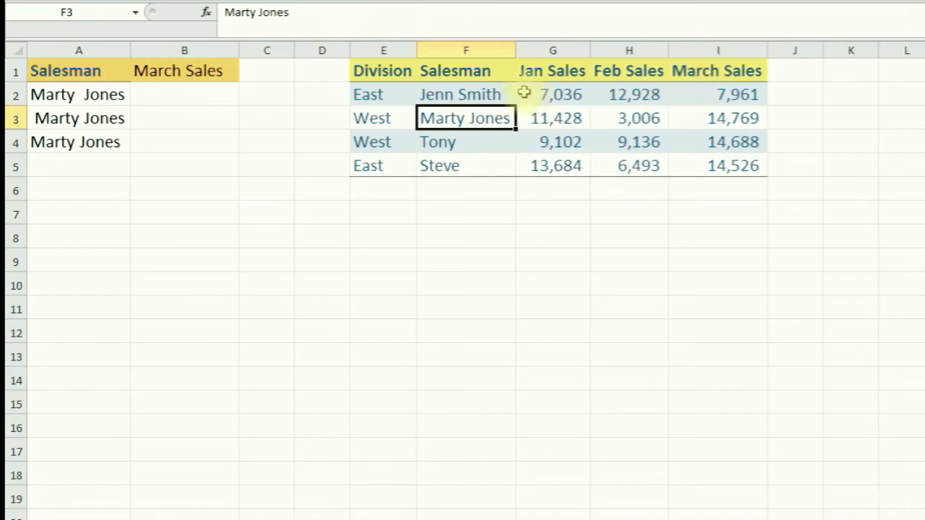
{"action": "left_click", "coordinate": [749, 121]}
Enter a VLOOKUP in B2 with lookup value A2, table array F:I, column index 4 and range lookup FALSE.
{"action": "left_click", "coordinate": [200, 93]}
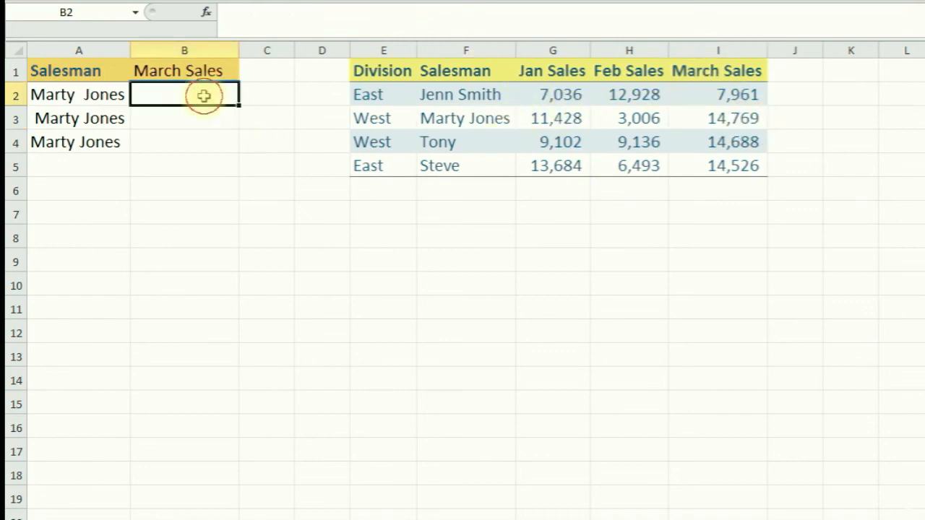
{"action": "left_click", "coordinate": [206, 12]}
{"action": "double_click", "coordinate": [264, 290]}
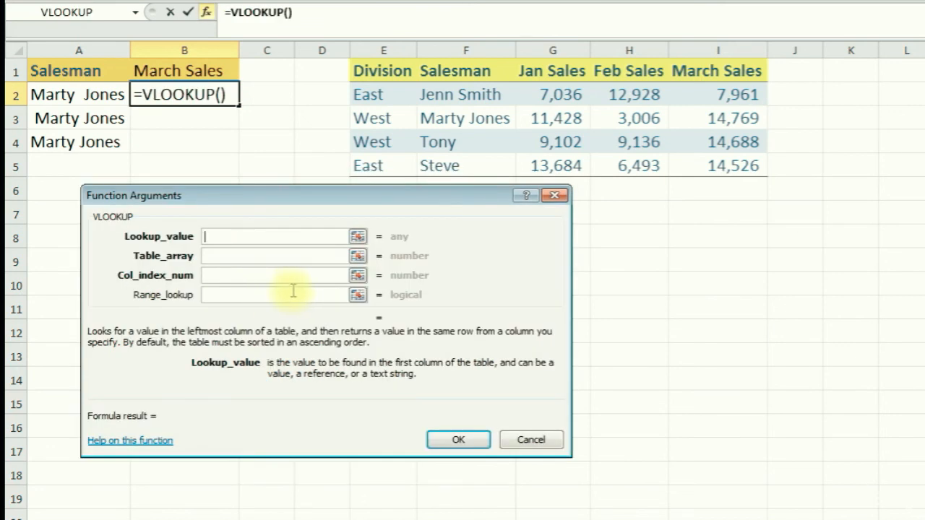
{"action": "left_click", "coordinate": [119, 95]}
{"action": "left_click", "coordinate": [220, 256]}
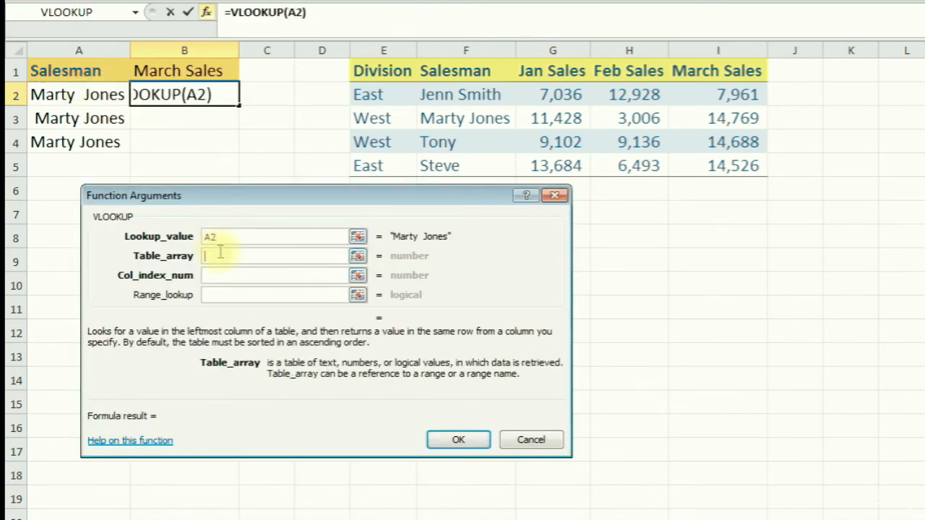
{"action": "left_click_drag", "start_coordinate": [463, 50], "coordinate": [718, 49]}
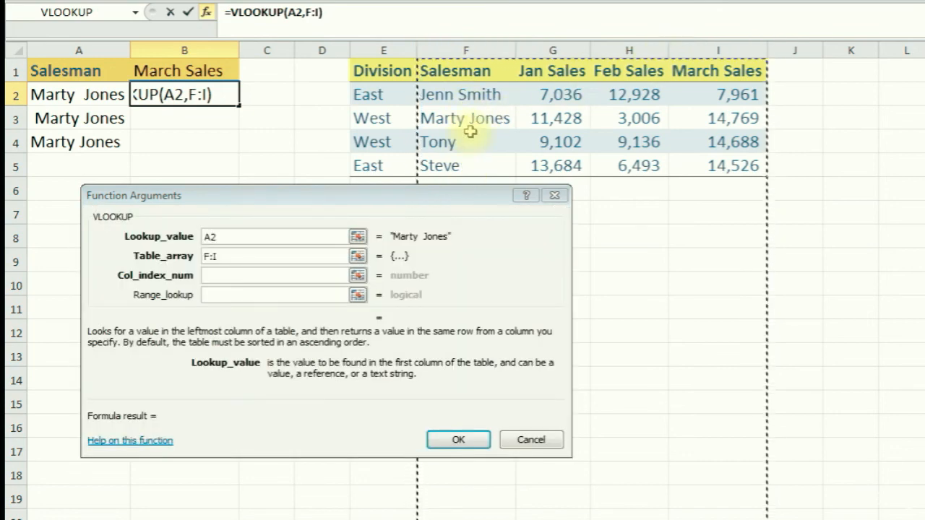
{"action": "left_click", "coordinate": [220, 276]}
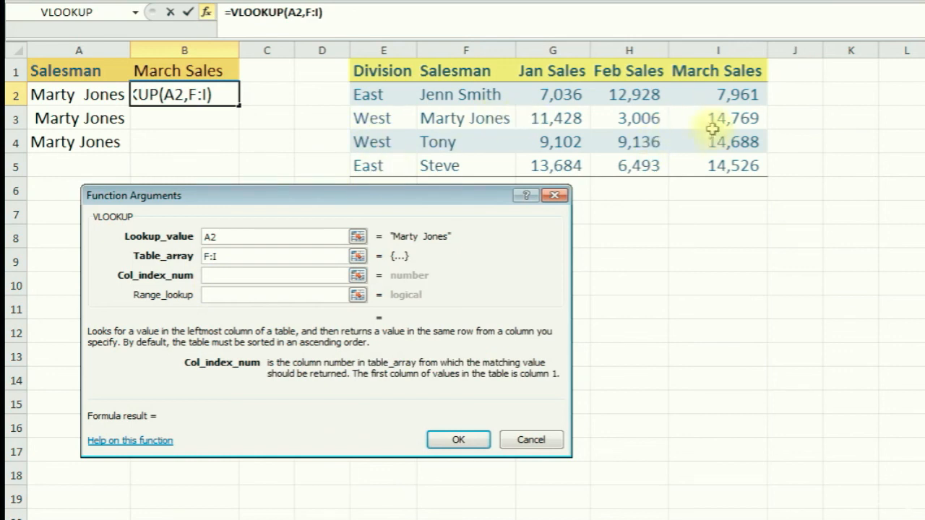
{"action": "type", "text": "4"}
{"action": "left_click", "coordinate": [230, 297]}
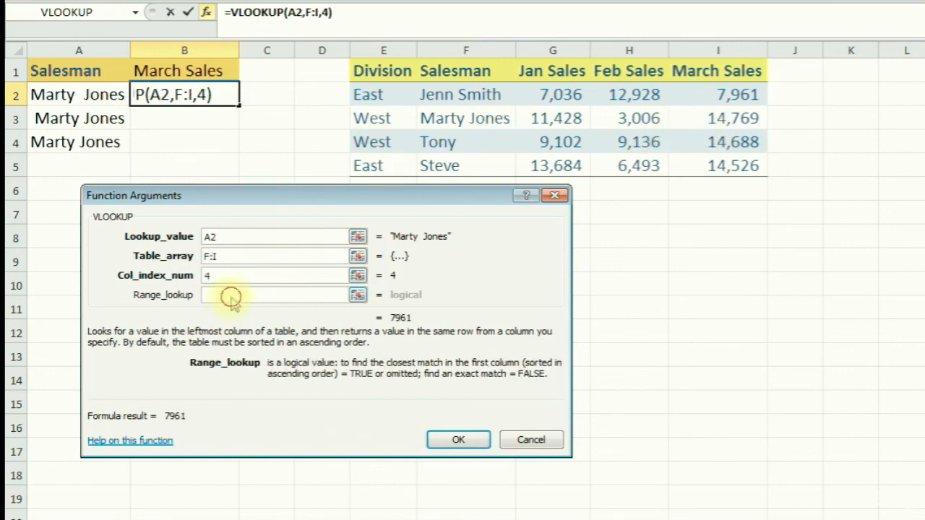
{"action": "type", "text": "false"}
{"action": "key", "text": "Return"}
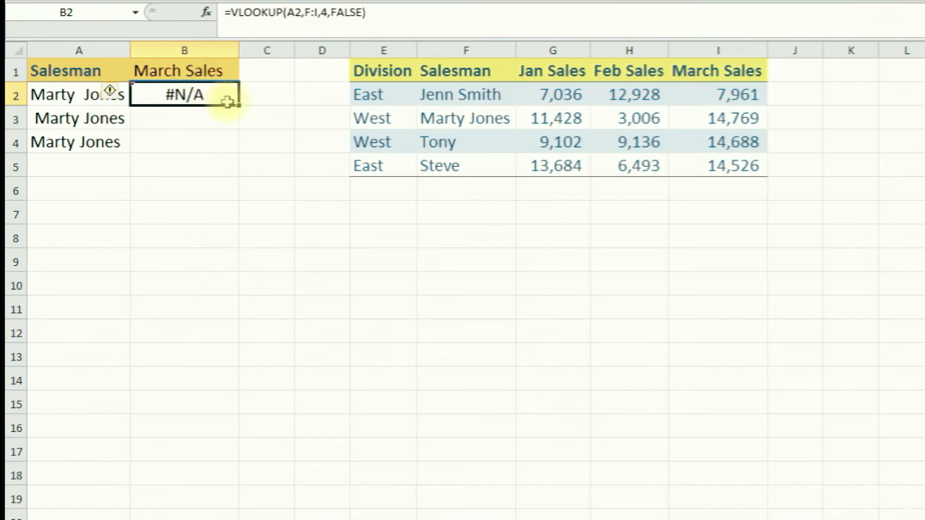
Fill B2's VLOOKUP down through B4 and check the formulas in B2:B4.
{"action": "left_click_drag", "start_coordinate": [241, 106], "coordinate": [239, 150]}
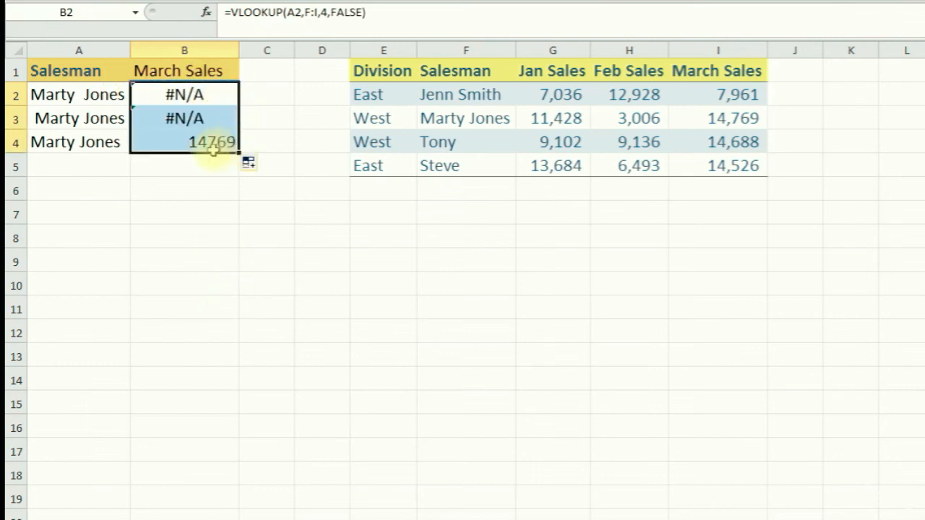
{"action": "left_click", "coordinate": [197, 94]}
{"action": "left_click", "coordinate": [198, 119]}
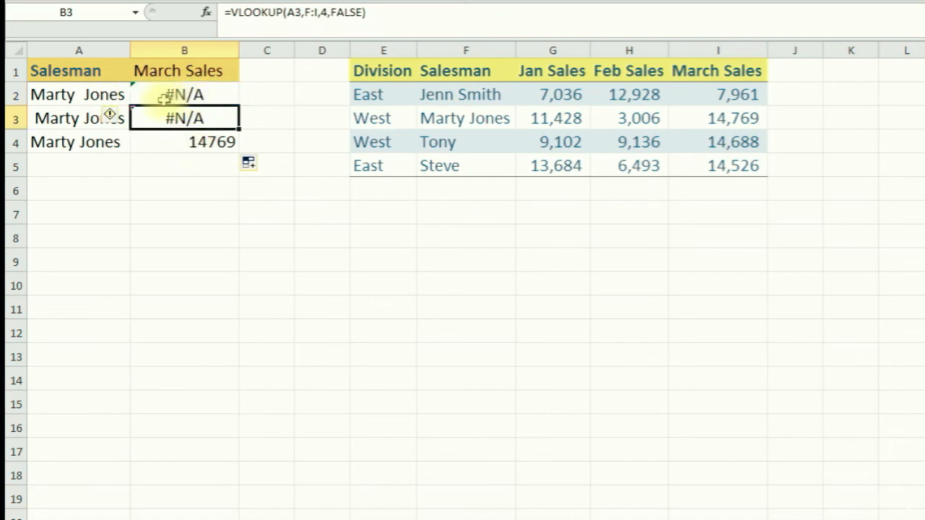
{"action": "left_click", "coordinate": [202, 147]}
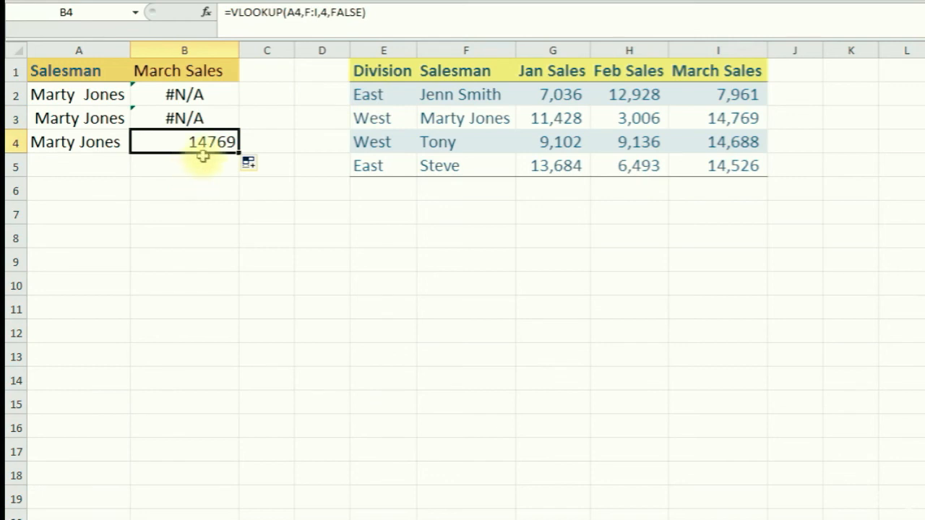
Compare how the salesman names are written in A2, A3 and A4.
{"action": "left_click", "coordinate": [107, 165]}
{"action": "left_click", "coordinate": [87, 142]}
{"action": "left_click", "coordinate": [90, 94]}
{"action": "left_click", "coordinate": [87, 119]}
{"action": "left_click", "coordinate": [86, 141]}
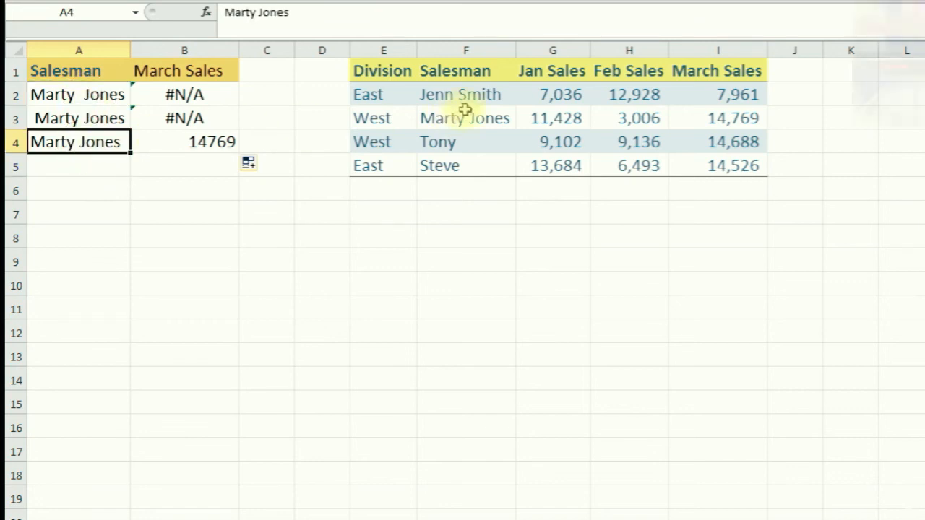
Inspect the spacing between first and last name in the sales table's salesman entry in F3.
{"action": "left_click", "coordinate": [445, 118]}
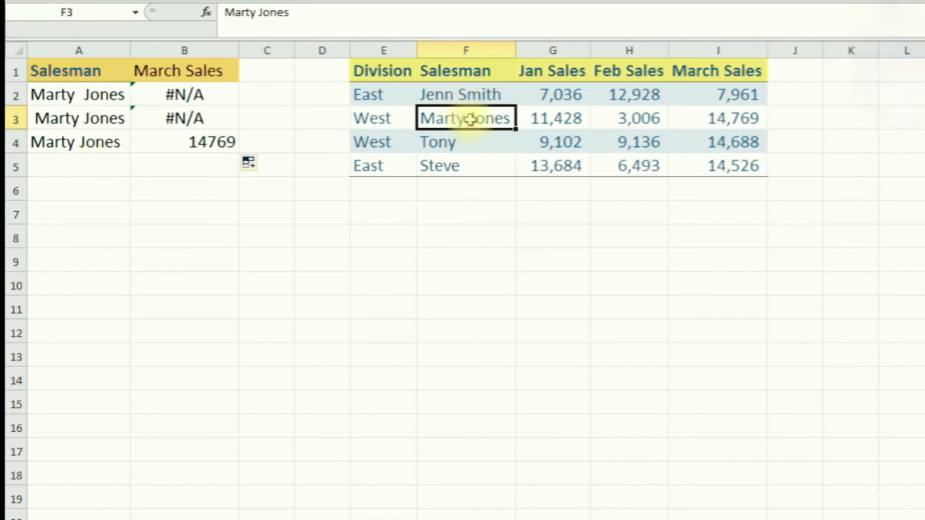
{"action": "left_click", "coordinate": [346, 16]}
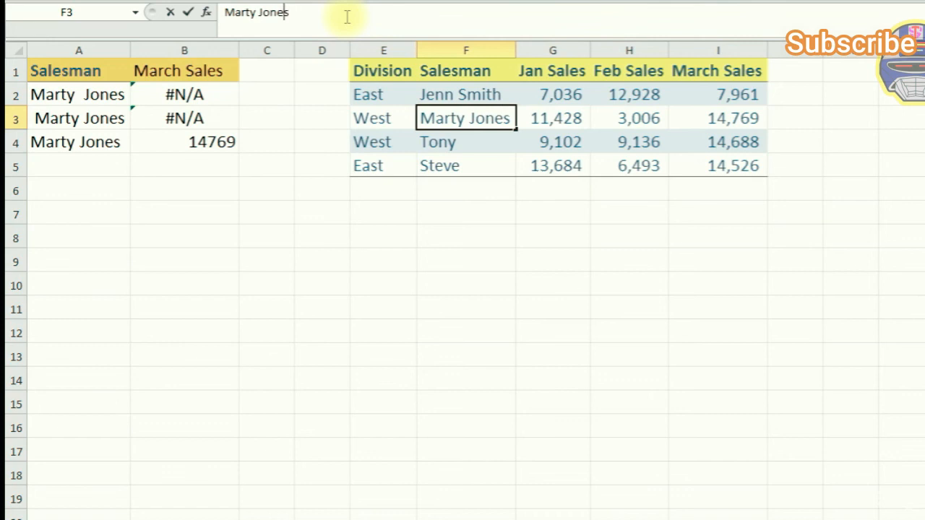
{"action": "key", "text": "Left"}
{"action": "key", "text": "Left"}
{"action": "key", "text": "Left"}
{"action": "key", "text": "Left"}
{"action": "key", "text": "Left"}
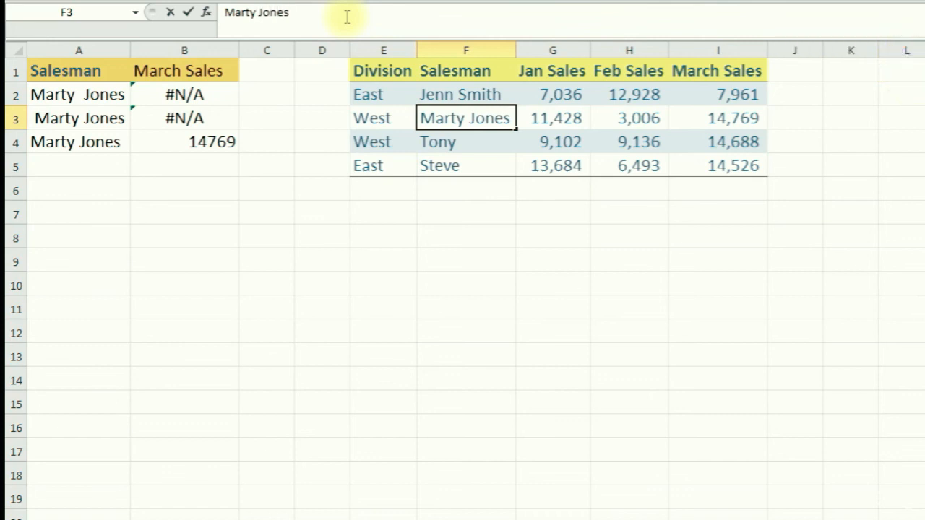
Inspect the text of A4, A3 and A2 for leading or extra spaces in the salesman names.
{"action": "left_click", "coordinate": [205, 152]}
{"action": "left_click", "coordinate": [66, 141]}
{"action": "left_click", "coordinate": [322, 12]}
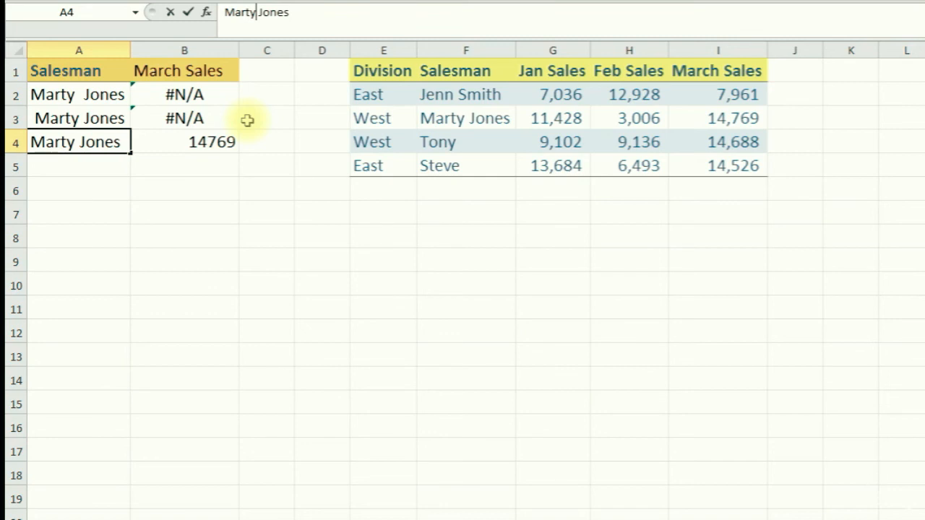
{"action": "left_click", "coordinate": [81, 118]}
{"action": "left_click", "coordinate": [314, 12]}
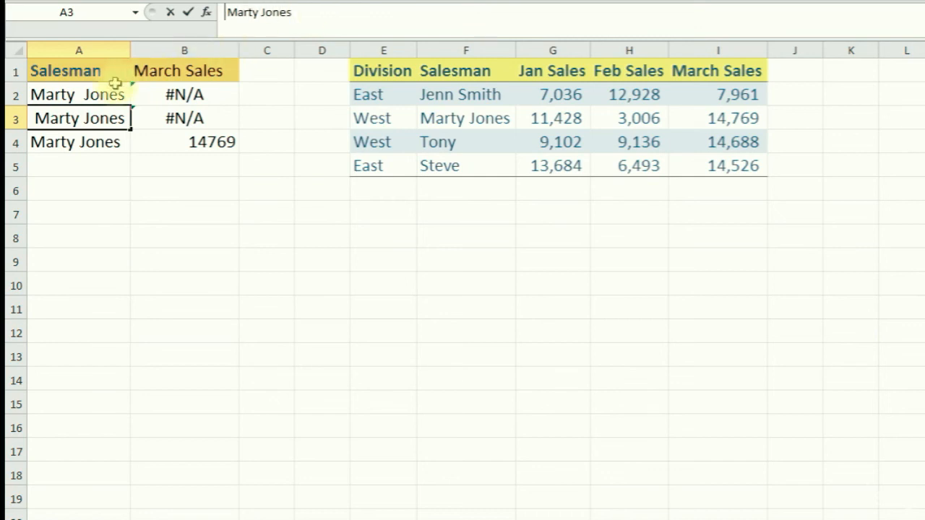
{"action": "left_click", "coordinate": [86, 95]}
{"action": "left_click", "coordinate": [262, 11]}
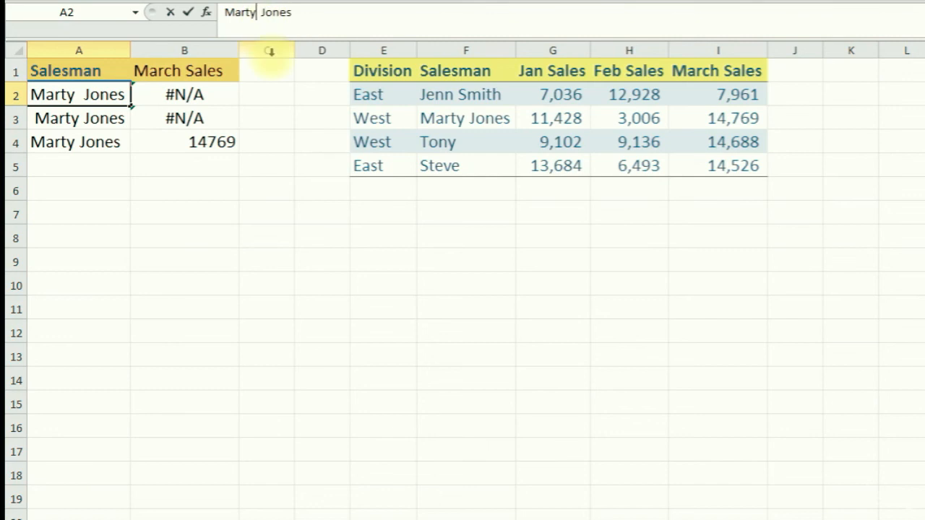
Recheck the names in A3:A4 and the lookups in B2:B3 against the salesman entry in F3.
{"action": "left_click", "coordinate": [103, 122]}
{"action": "left_click", "coordinate": [97, 161]}
{"action": "left_click", "coordinate": [101, 121]}
{"action": "left_click", "coordinate": [95, 144]}
{"action": "left_click", "coordinate": [105, 120]}
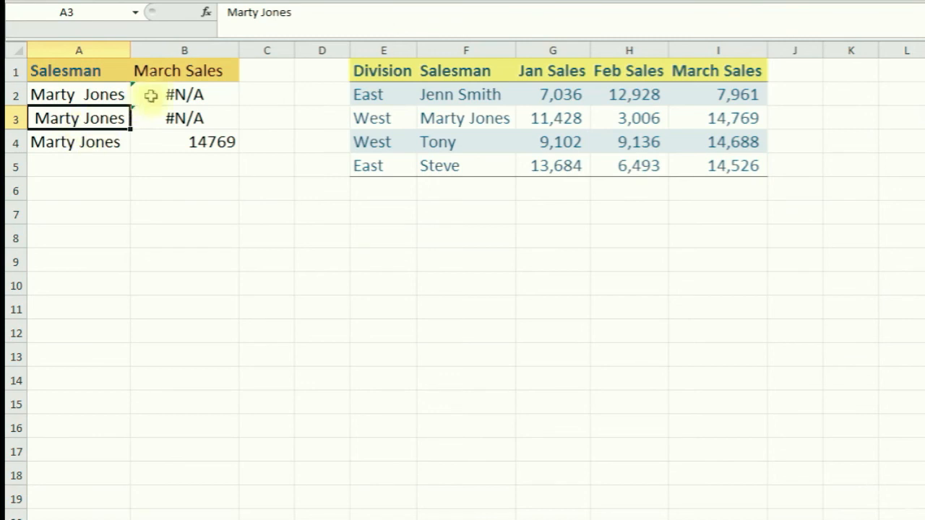
{"action": "left_click", "coordinate": [201, 94]}
{"action": "left_click", "coordinate": [189, 118]}
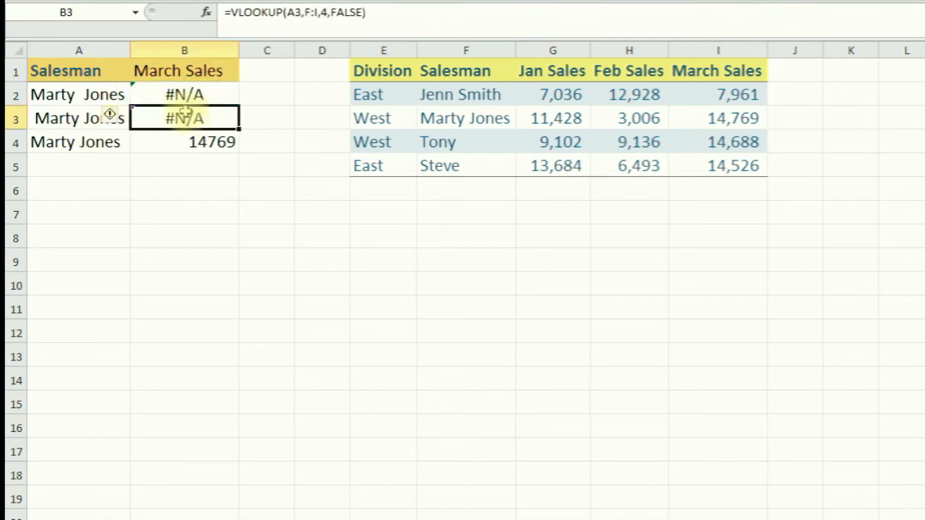
{"action": "left_click", "coordinate": [468, 123]}
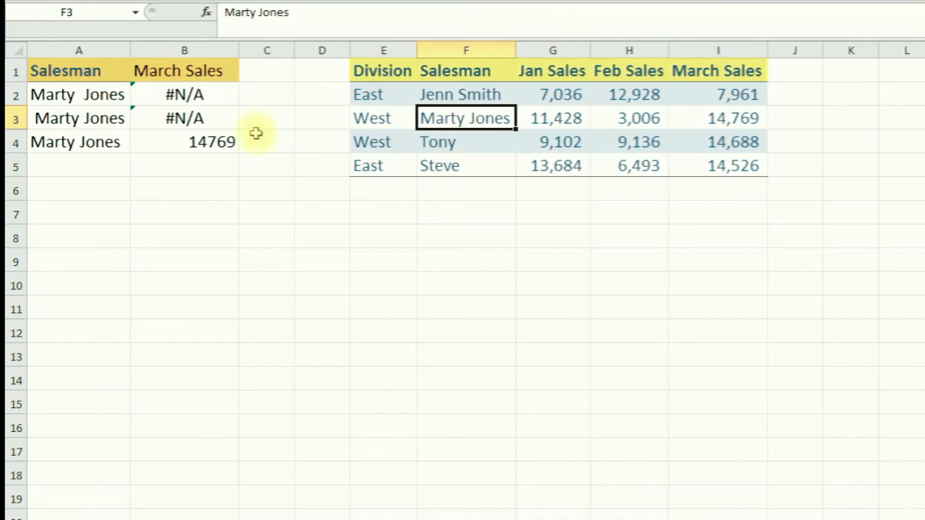
Test the TRIM function in B6 with =TRIM(A2) and check the cleaned name.
{"action": "left_click", "coordinate": [185, 193]}
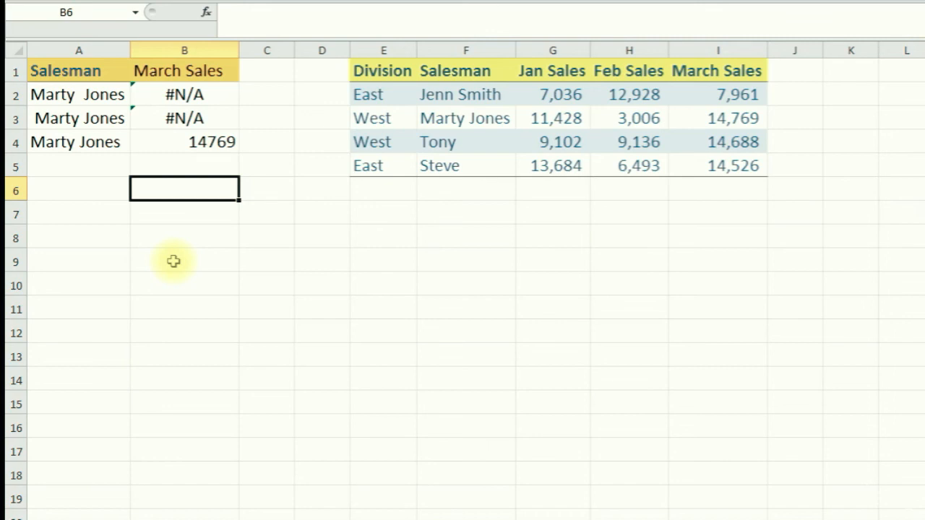
{"action": "type", "text": "=trim("}
{"action": "key", "text": "BackSpace"}
{"action": "type", "text": "("}
{"action": "left_click", "coordinate": [68, 94]}
{"action": "type", "text": ")"}
{"action": "key", "text": "Return"}
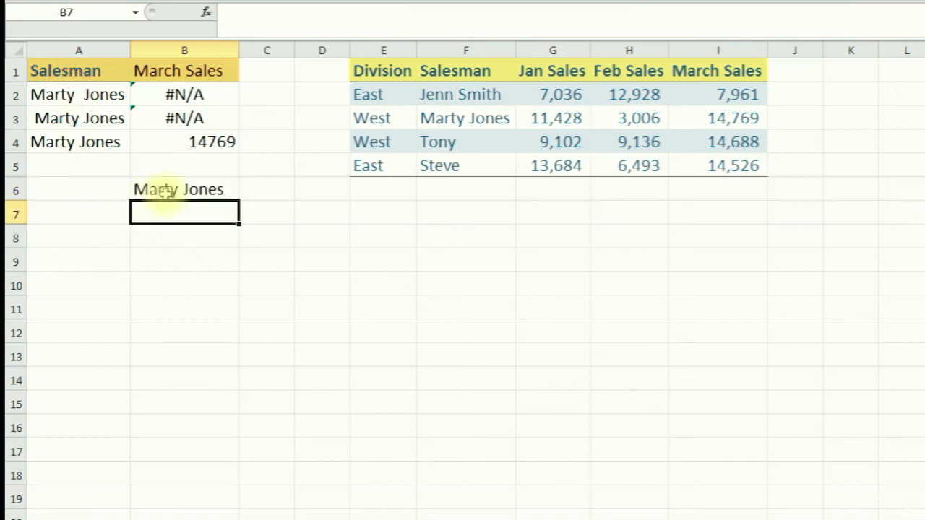
{"action": "left_click", "coordinate": [166, 192]}
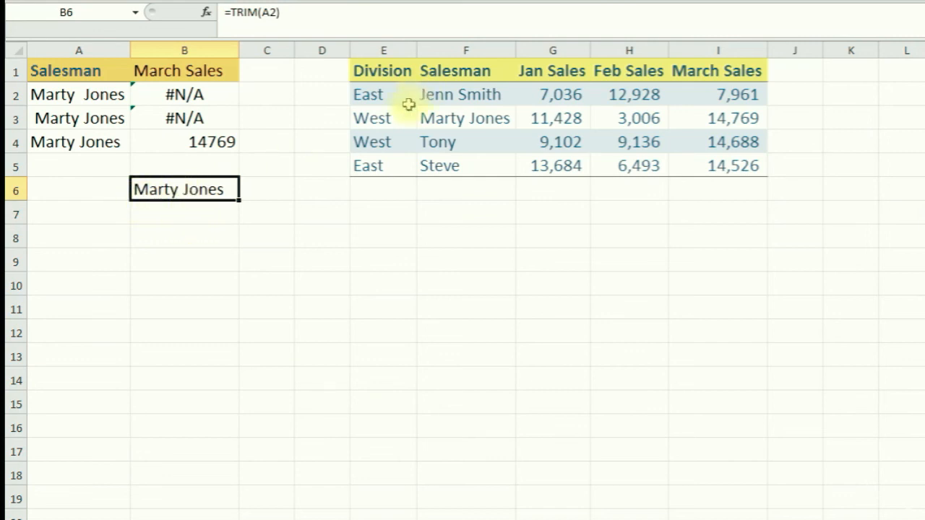
Clear the TRIM test formula from B6.
{"action": "left_click", "coordinate": [206, 217]}
{"action": "left_click", "coordinate": [207, 190]}
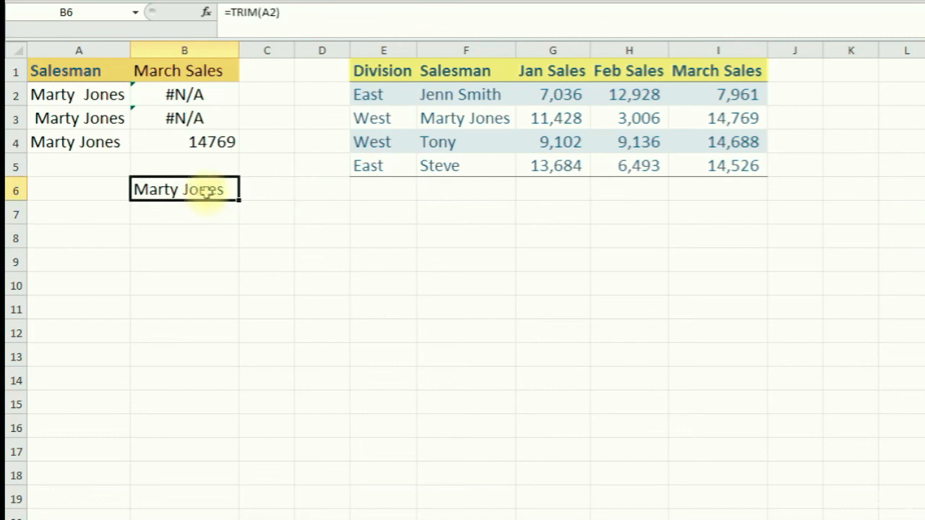
{"action": "key", "text": "Delete"}
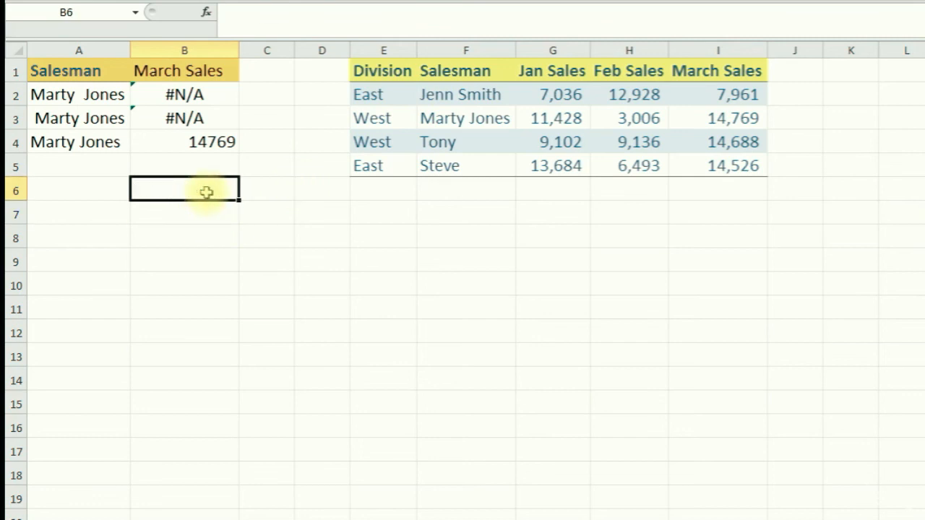
Wrap the lookup value in B2 with TRIM so the formula reads =VLOOKUP(TRIM(A2),F:I,4,FALSE).
{"action": "left_click", "coordinate": [194, 87]}
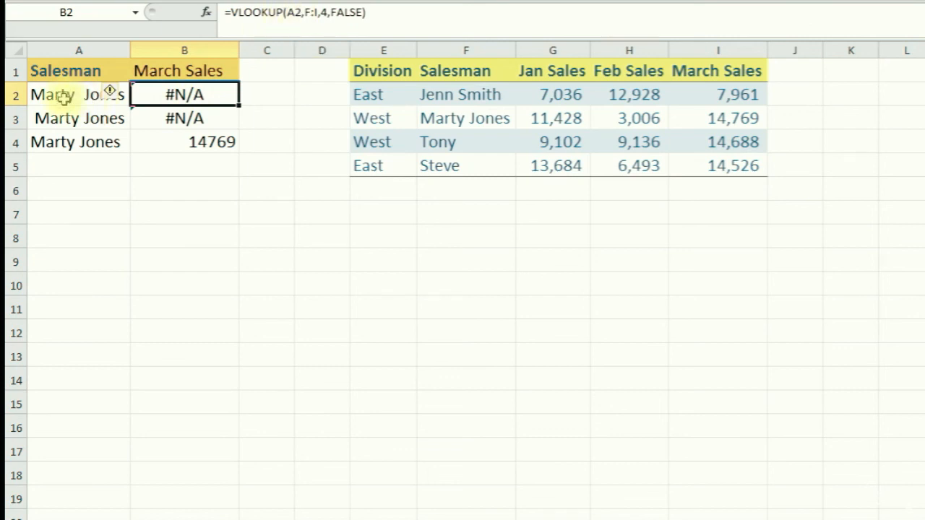
{"action": "left_click", "coordinate": [289, 19]}
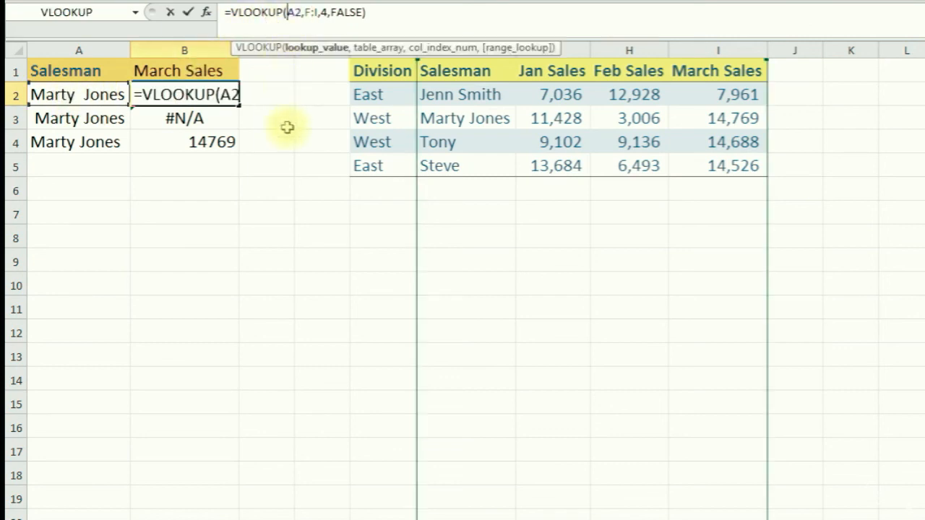
{"action": "type", "text": "trim"}
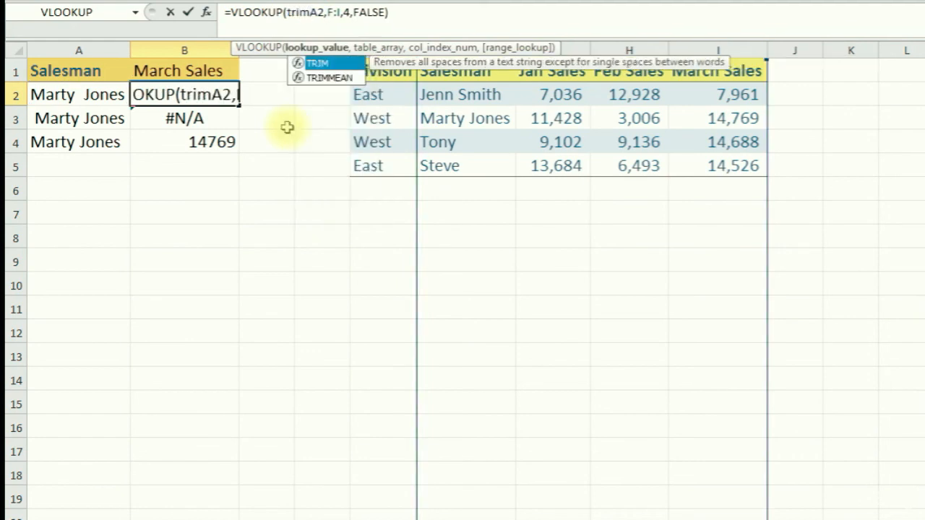
{"action": "type", "text": "("}
{"action": "key", "text": "Right"}
{"action": "key", "text": "Right"}
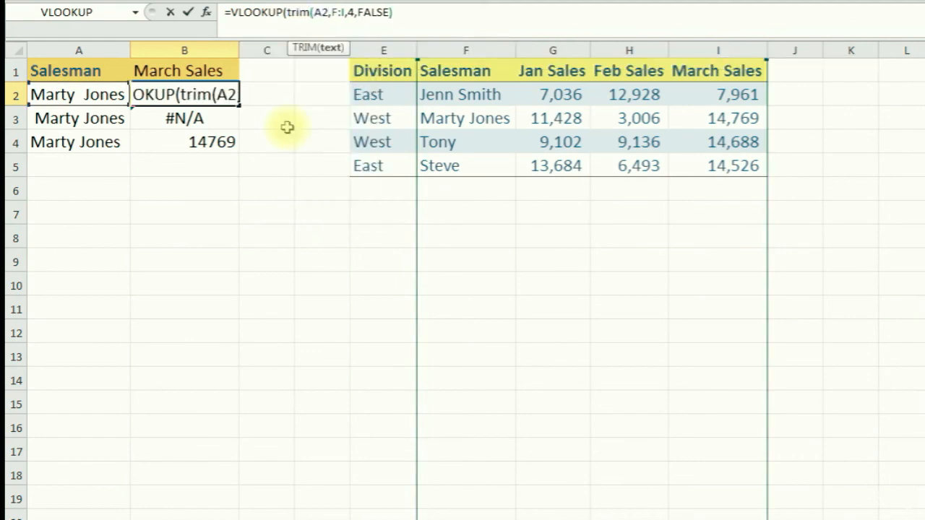
{"action": "type", "text": ")"}
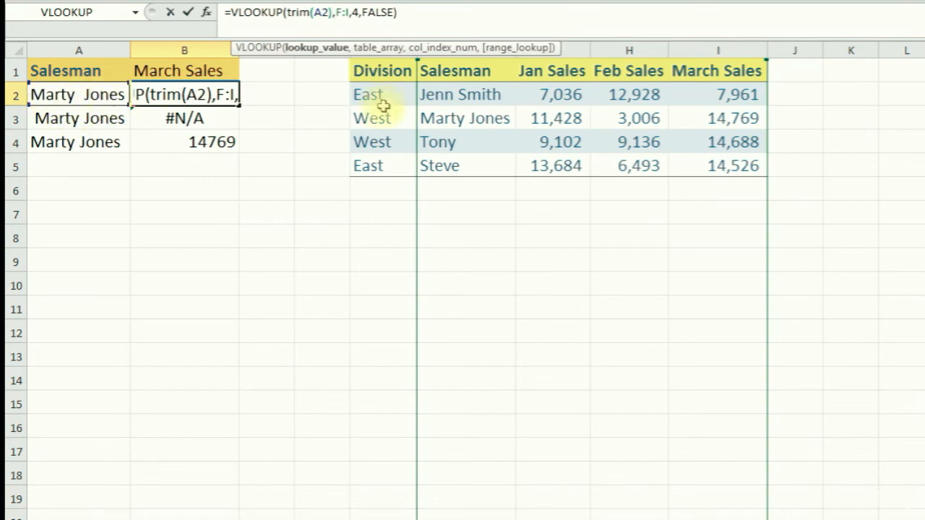
{"action": "key", "text": "Return"}
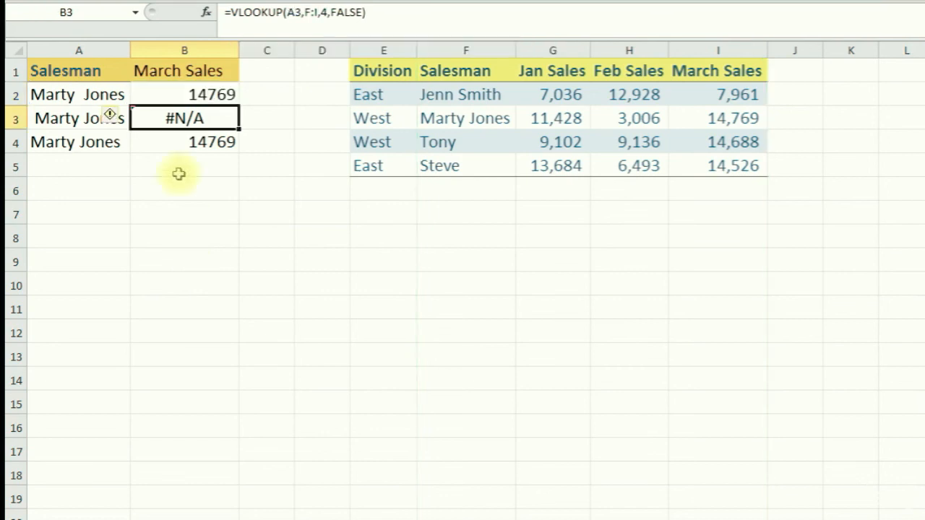
Fill the TRIM-based VLOOKUP formula from B2 down through B4 and check row 3's name and formula.
{"action": "left_click", "coordinate": [172, 94]}
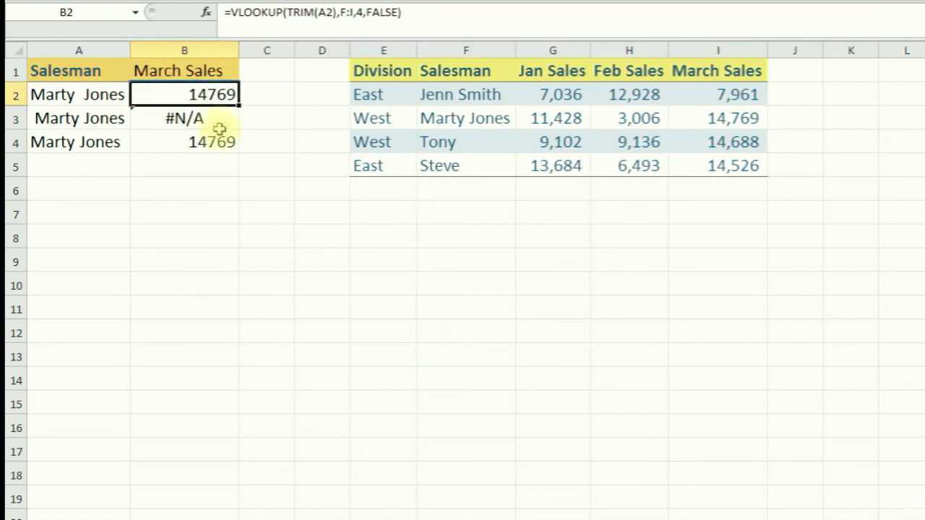
{"action": "left_click_drag", "start_coordinate": [239, 106], "coordinate": [239, 150]}
{"action": "left_click", "coordinate": [196, 119]}
{"action": "left_click", "coordinate": [194, 142]}
{"action": "left_click", "coordinate": [169, 119]}
{"action": "left_click", "coordinate": [35, 119]}
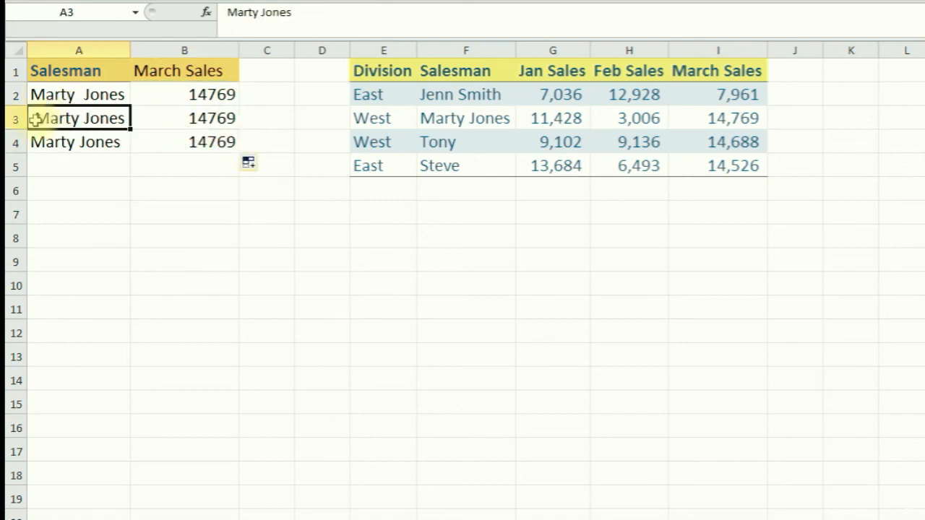
{"action": "left_click", "coordinate": [206, 119]}
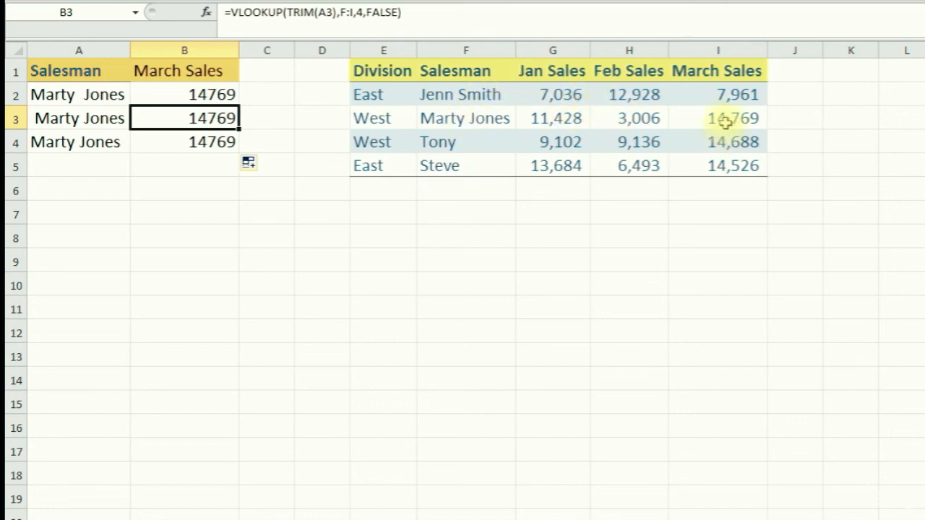
Review the March Sales lookups in B2, B3 and B4 one by one against the sales table.
{"action": "left_click", "coordinate": [184, 95]}
{"action": "left_click", "coordinate": [182, 118]}
{"action": "left_click", "coordinate": [174, 140]}
{"action": "left_click", "coordinate": [170, 209]}
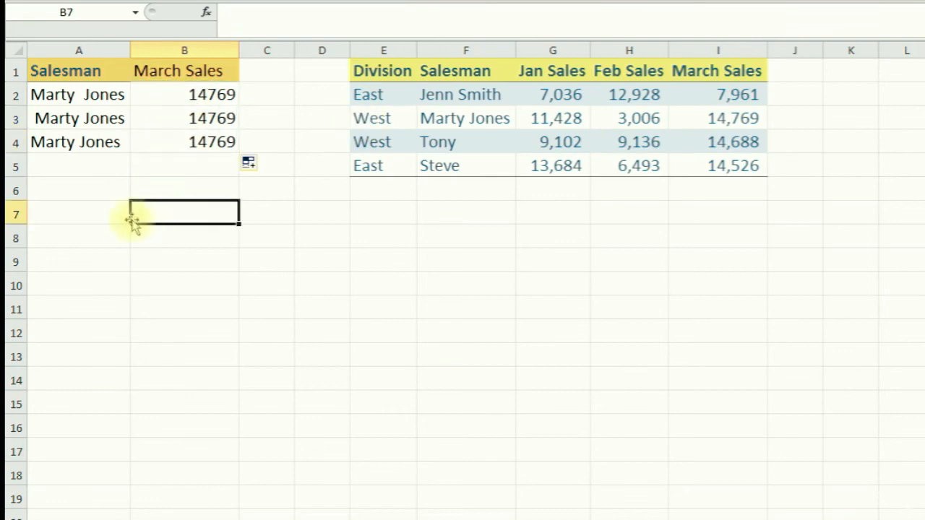
{"action": "left_click", "coordinate": [77, 212]}
{"action": "left_click", "coordinate": [196, 168]}
{"action": "left_click", "coordinate": [175, 213]}
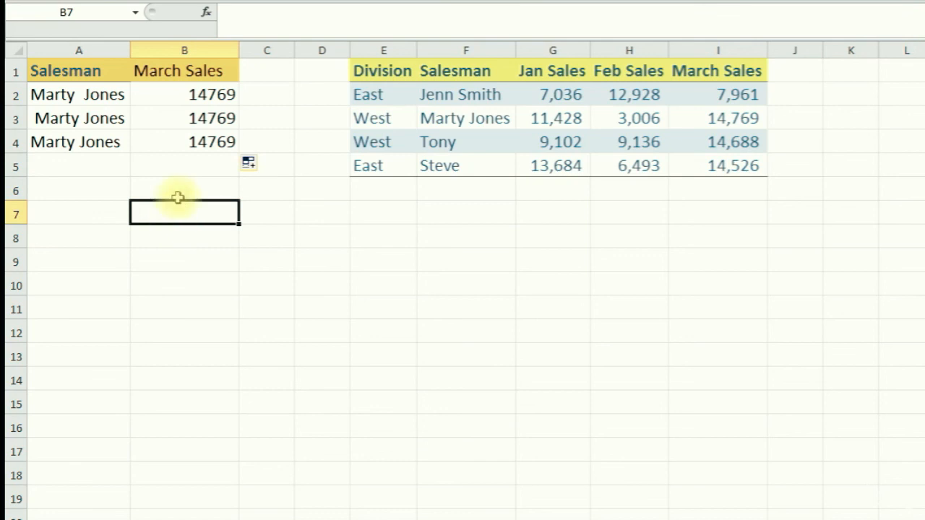